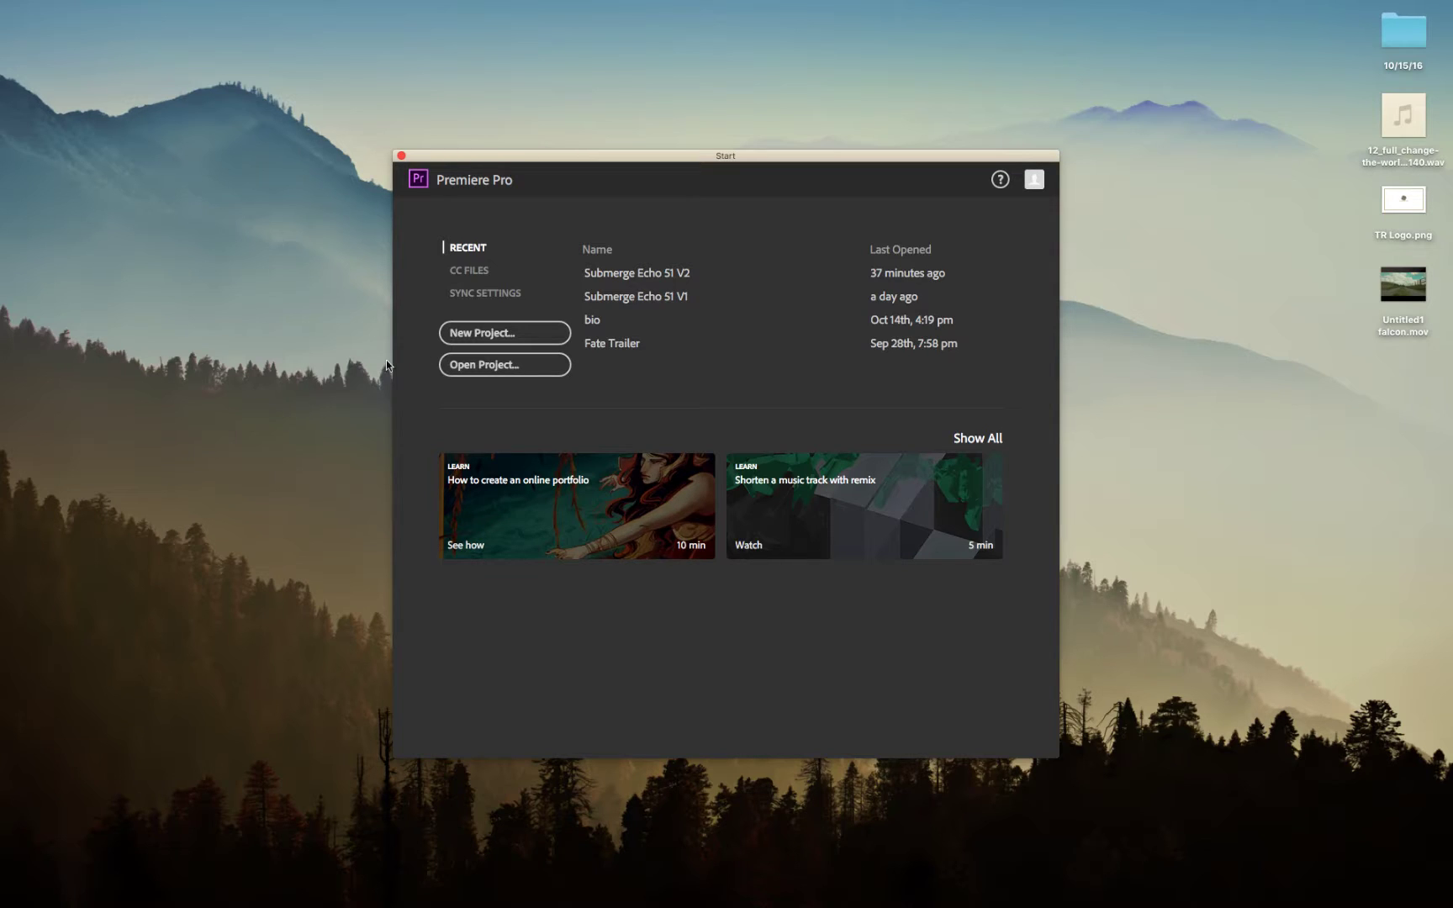
Start a new project named Test and set its location to the Desktop
{"action": "left_click", "coordinate": [500, 333]}
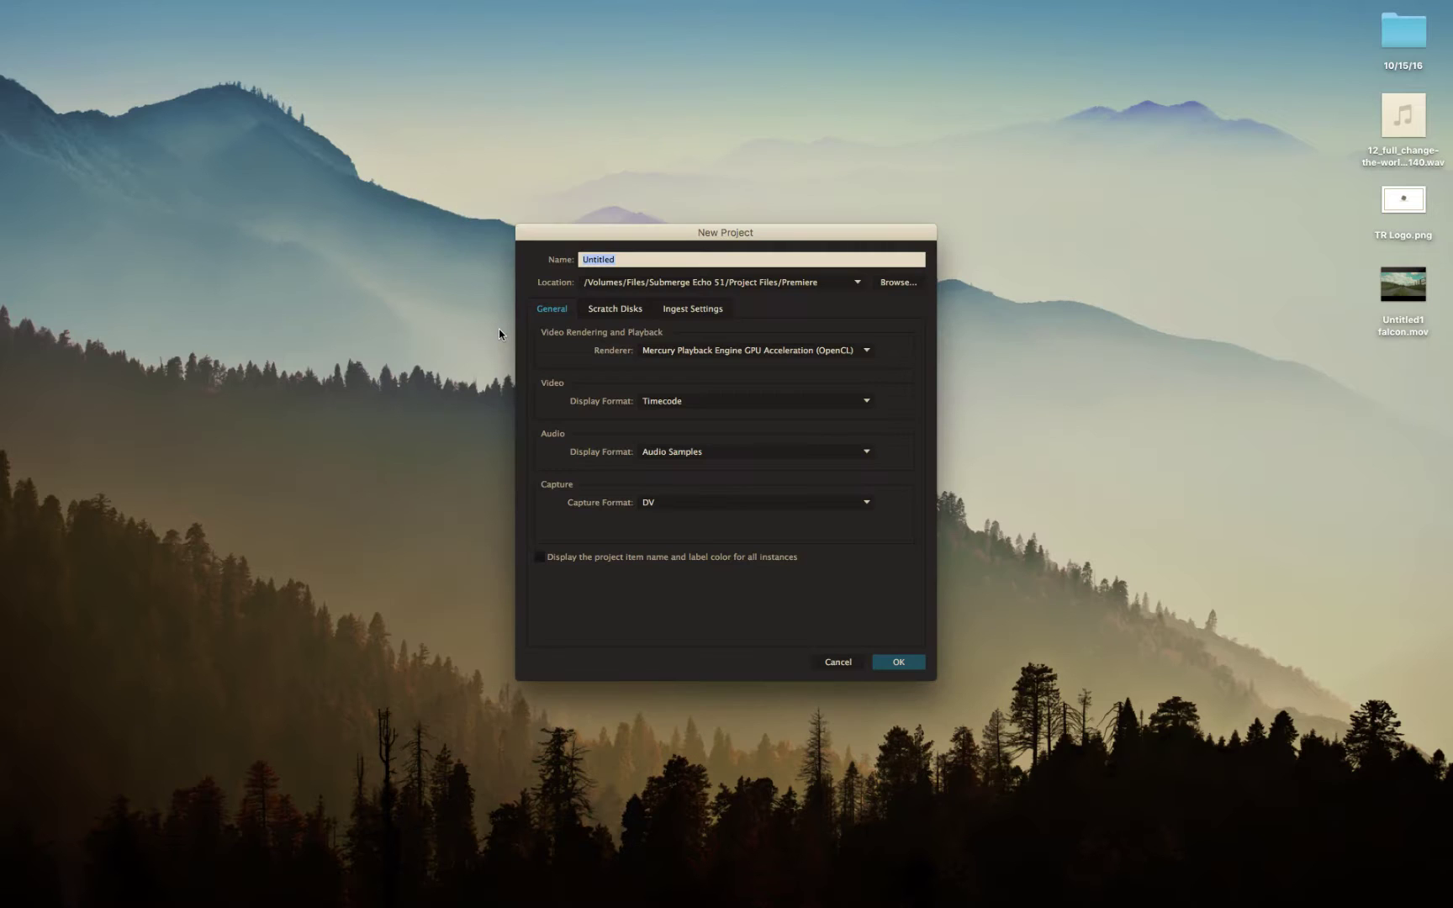
{"action": "left_click", "coordinate": [907, 286]}
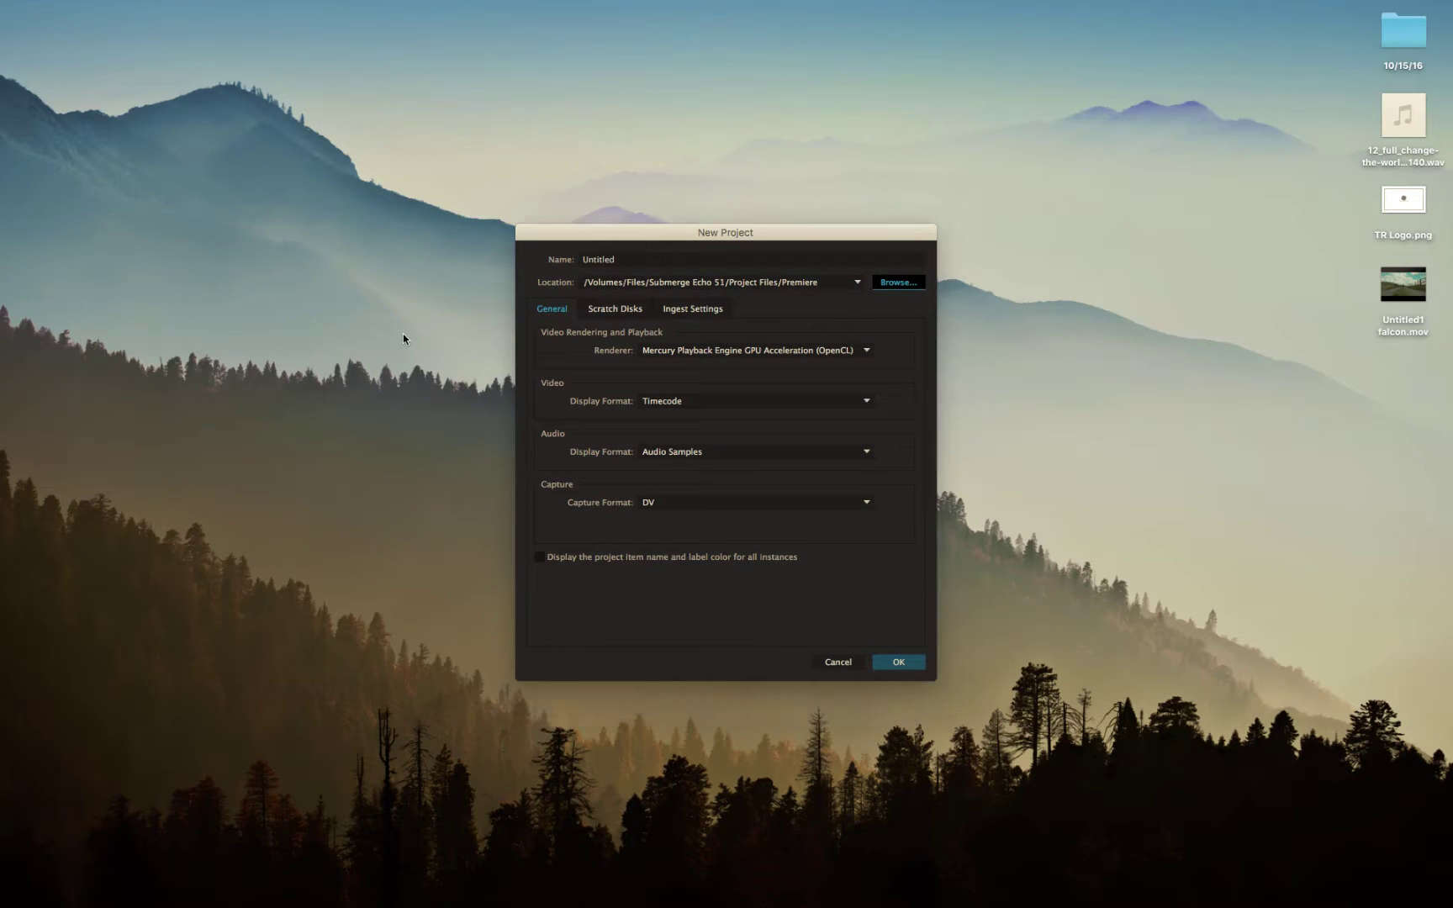
{"action": "left_click", "coordinate": [630, 330]}
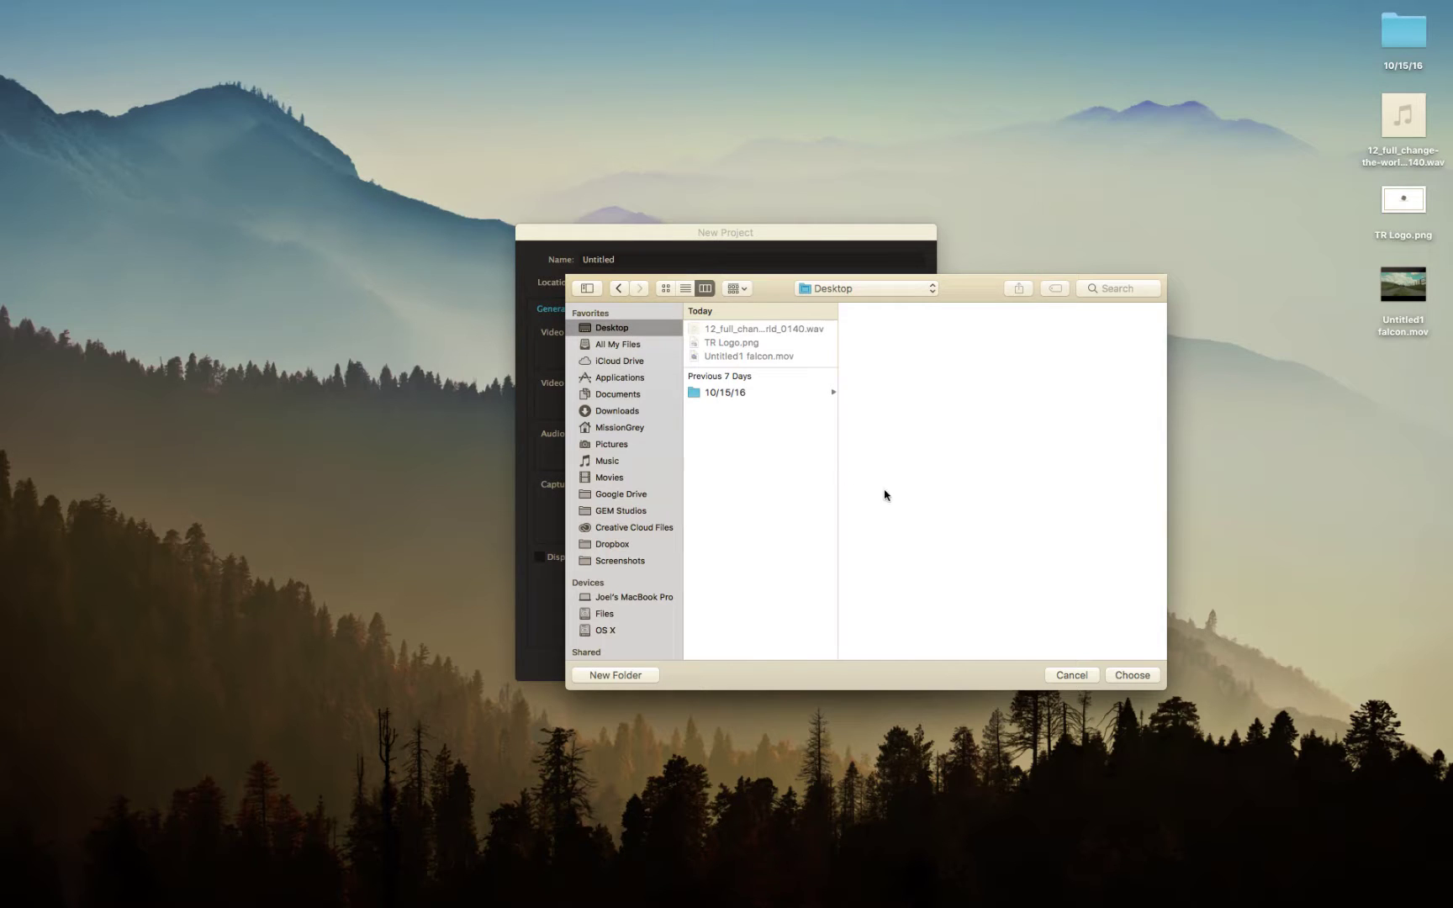
{"action": "left_click", "coordinate": [1133, 675]}
{"action": "left_click", "coordinate": [602, 261]}
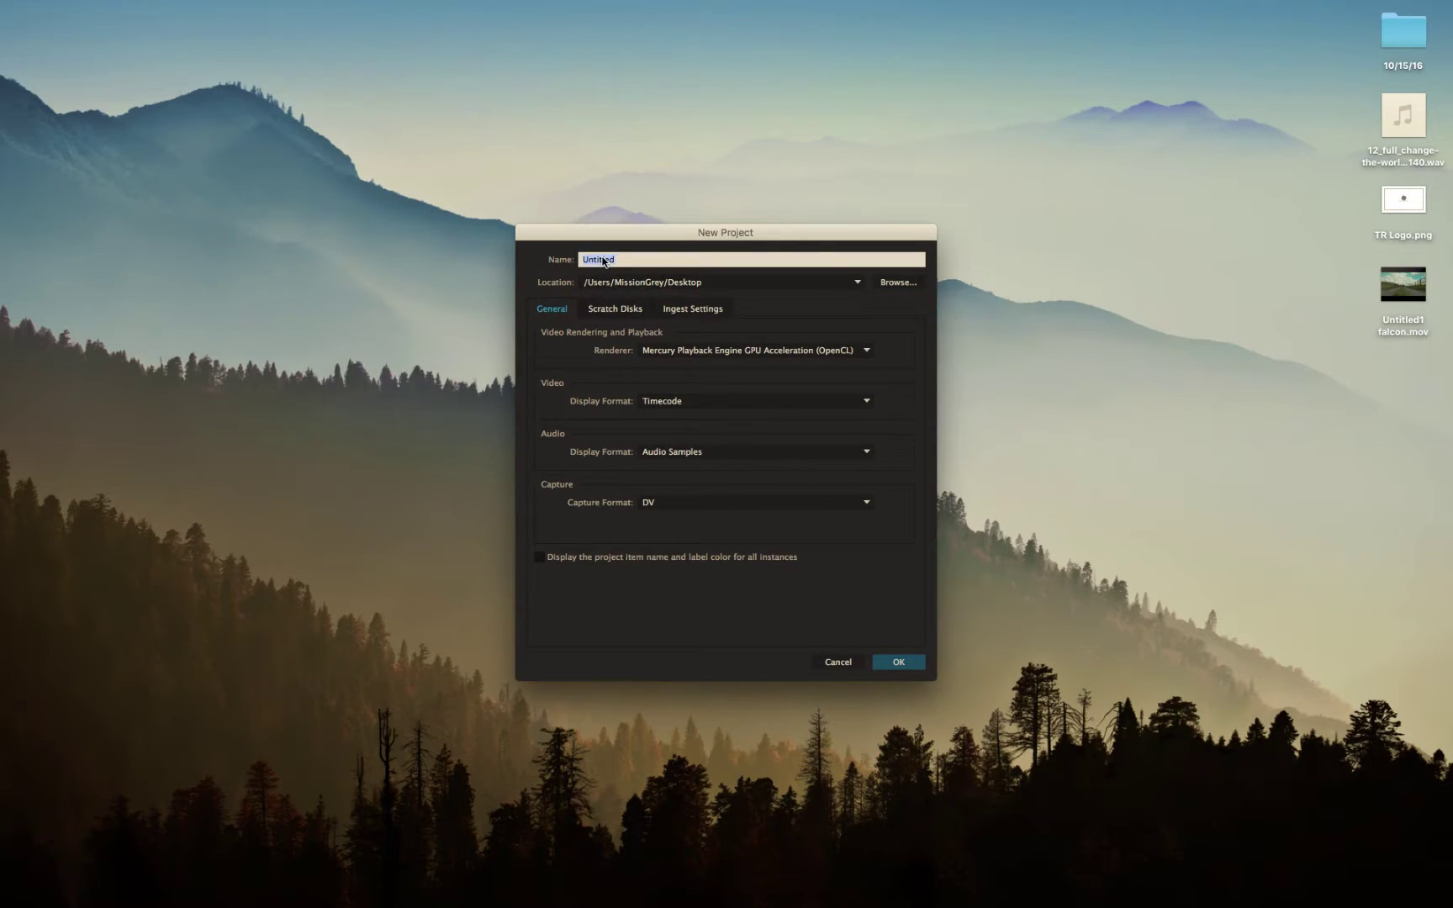
{"action": "type", "text": "Test"}
{"action": "left_click", "coordinate": [698, 372]}
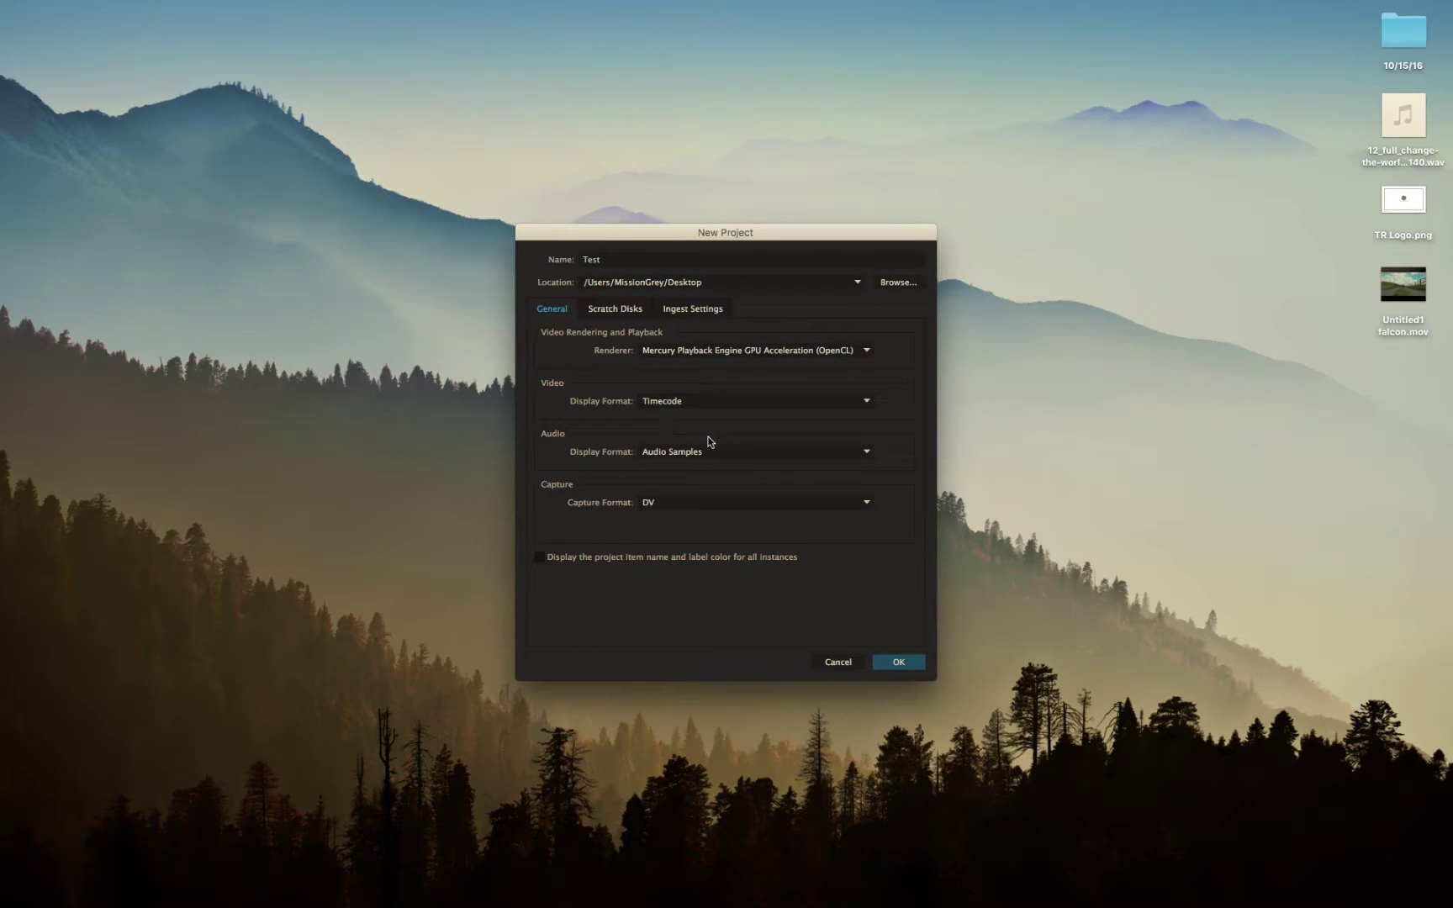
Review the project's scratch disk and ingest settings, then create the project
{"action": "left_click", "coordinate": [616, 310]}
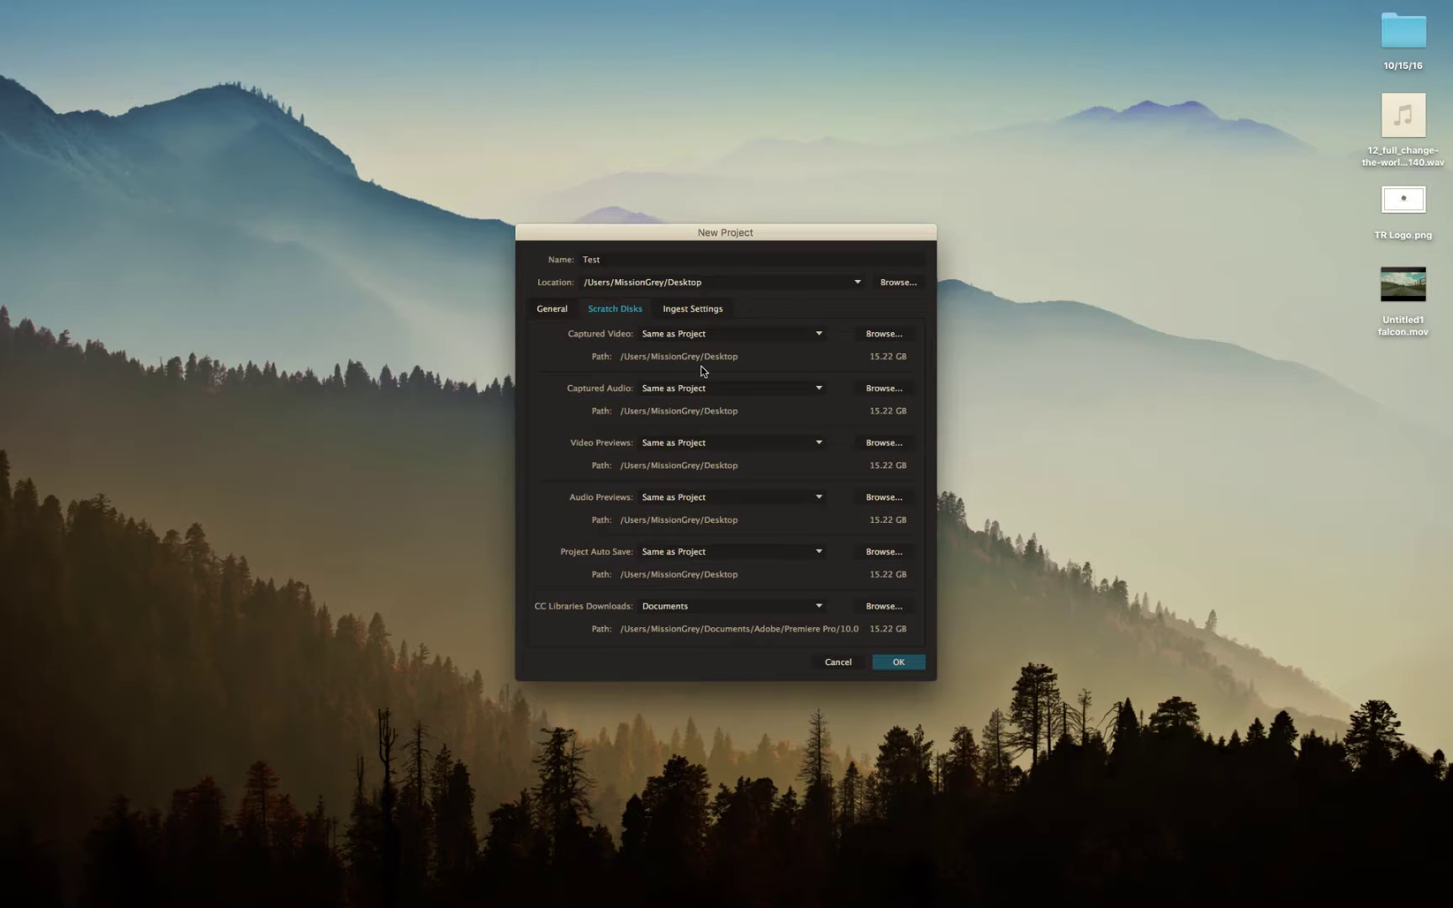
{"action": "left_click", "coordinate": [700, 309]}
{"action": "left_click", "coordinate": [620, 309]}
{"action": "left_click", "coordinate": [545, 312]}
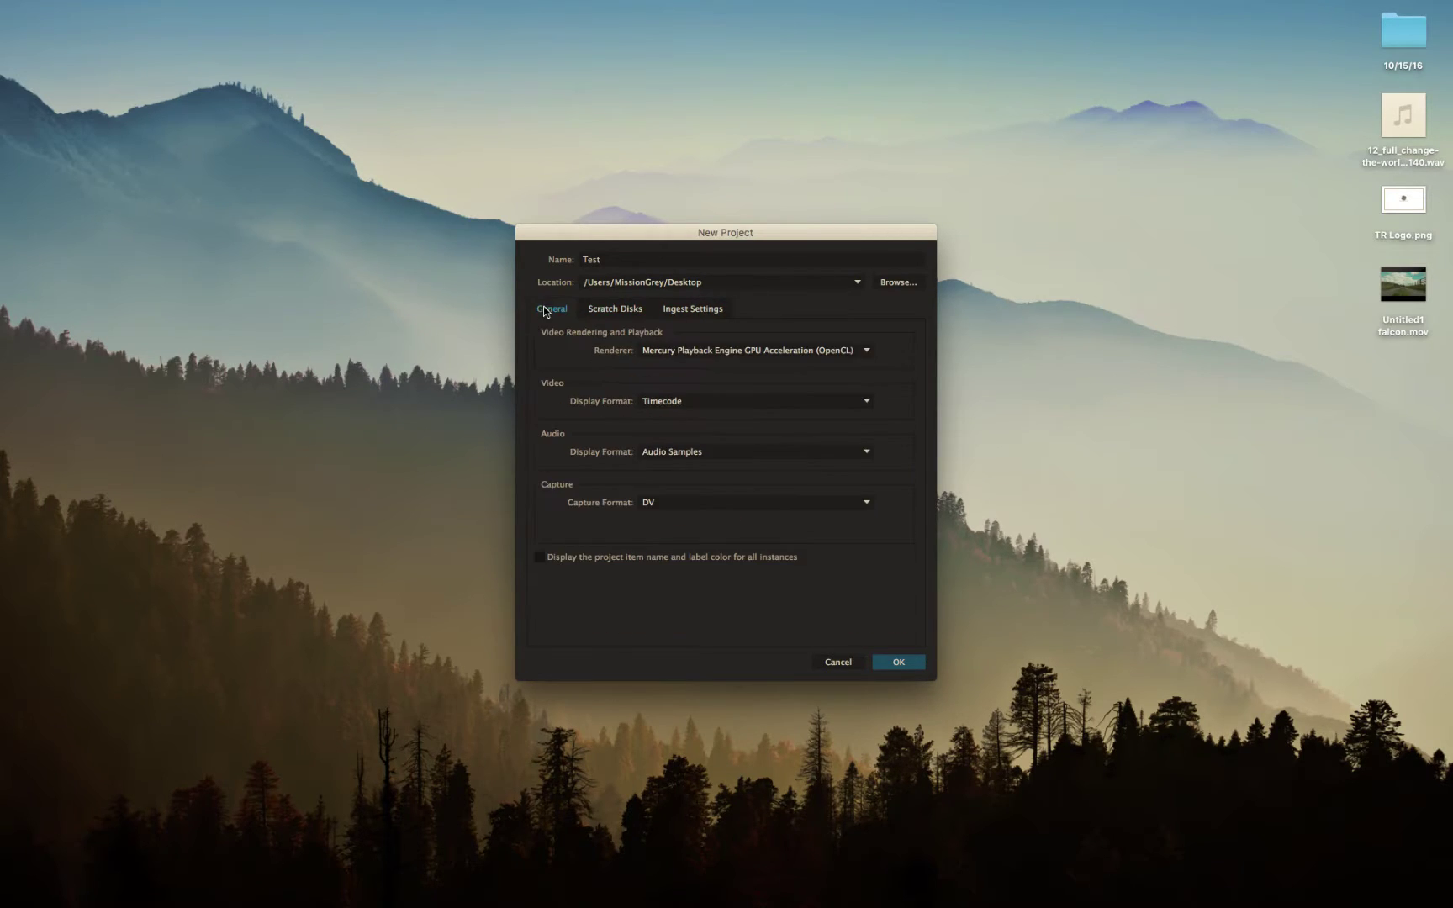
{"action": "left_click", "coordinate": [899, 665]}
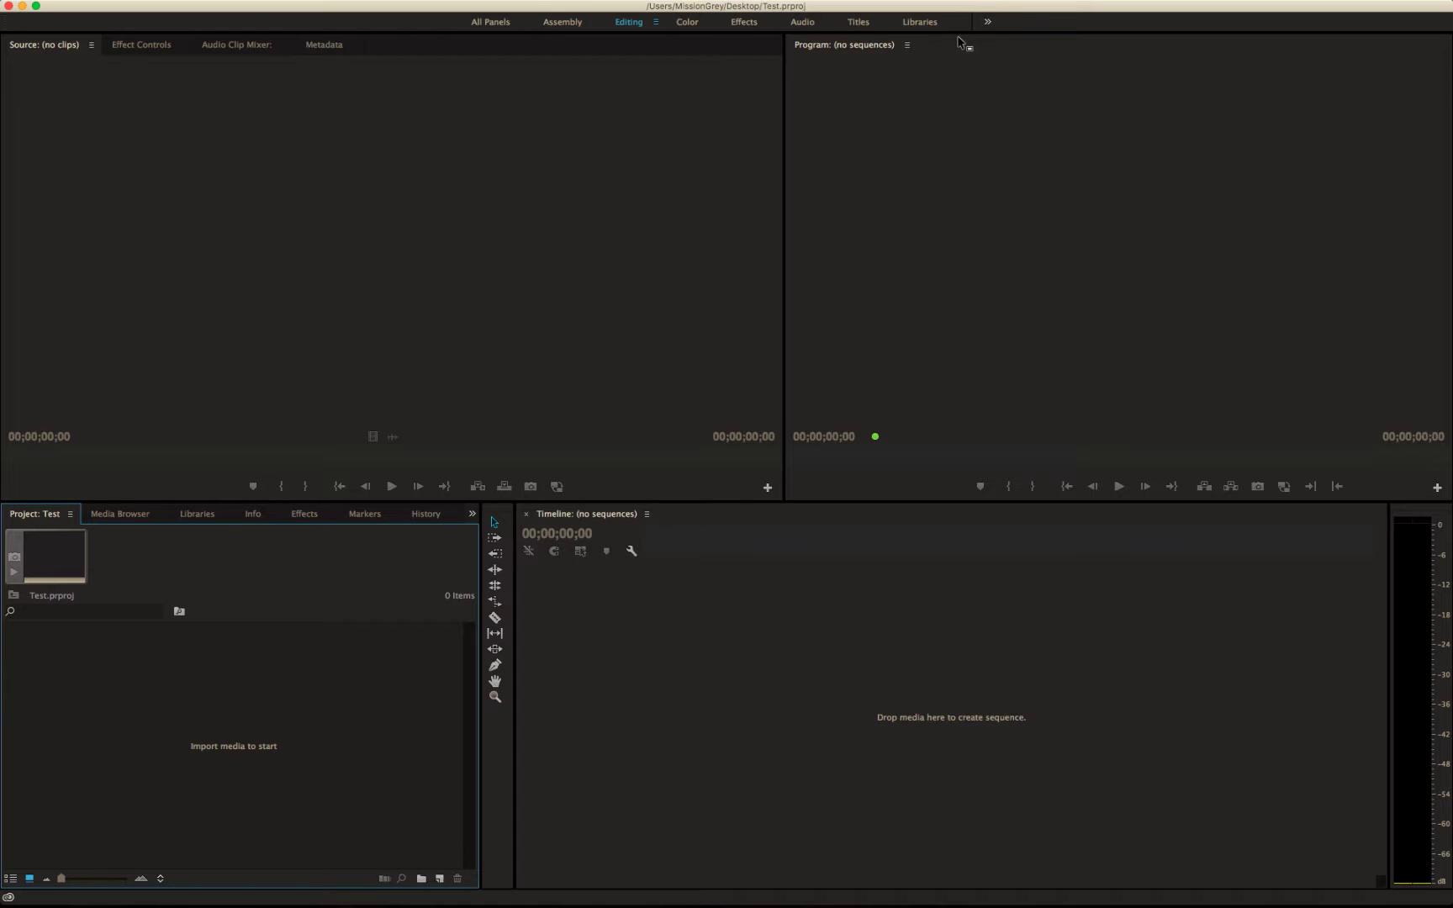
Switch to the Assembly workspace
{"action": "left_click", "coordinate": [402, 8]}
{"action": "mouse_move", "coordinate": [447, 8]}
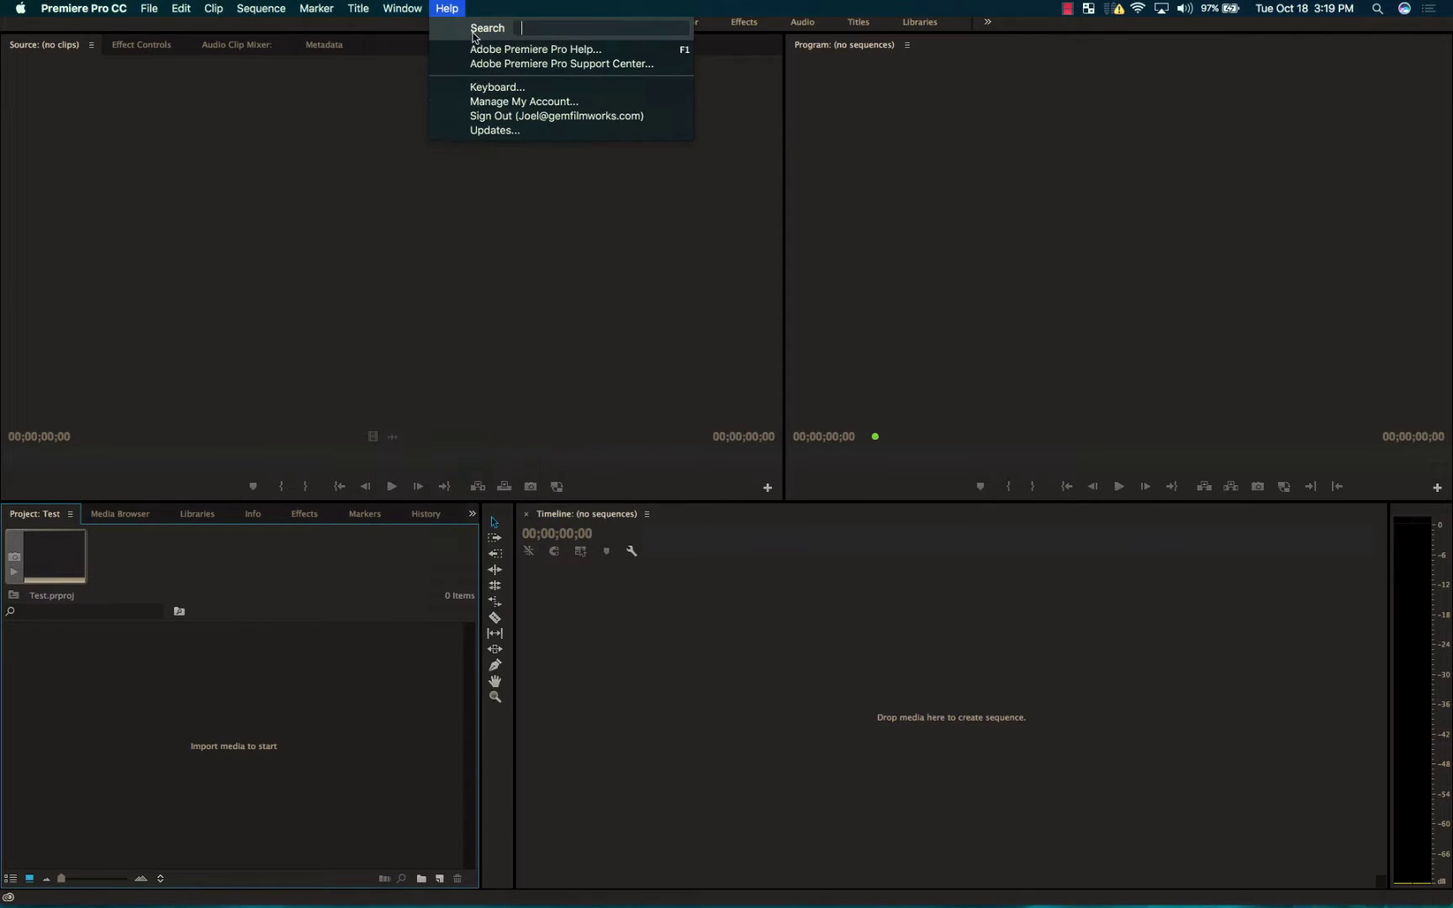
{"action": "mouse_move", "coordinate": [402, 9]}
{"action": "left_click", "coordinate": [623, 8]}
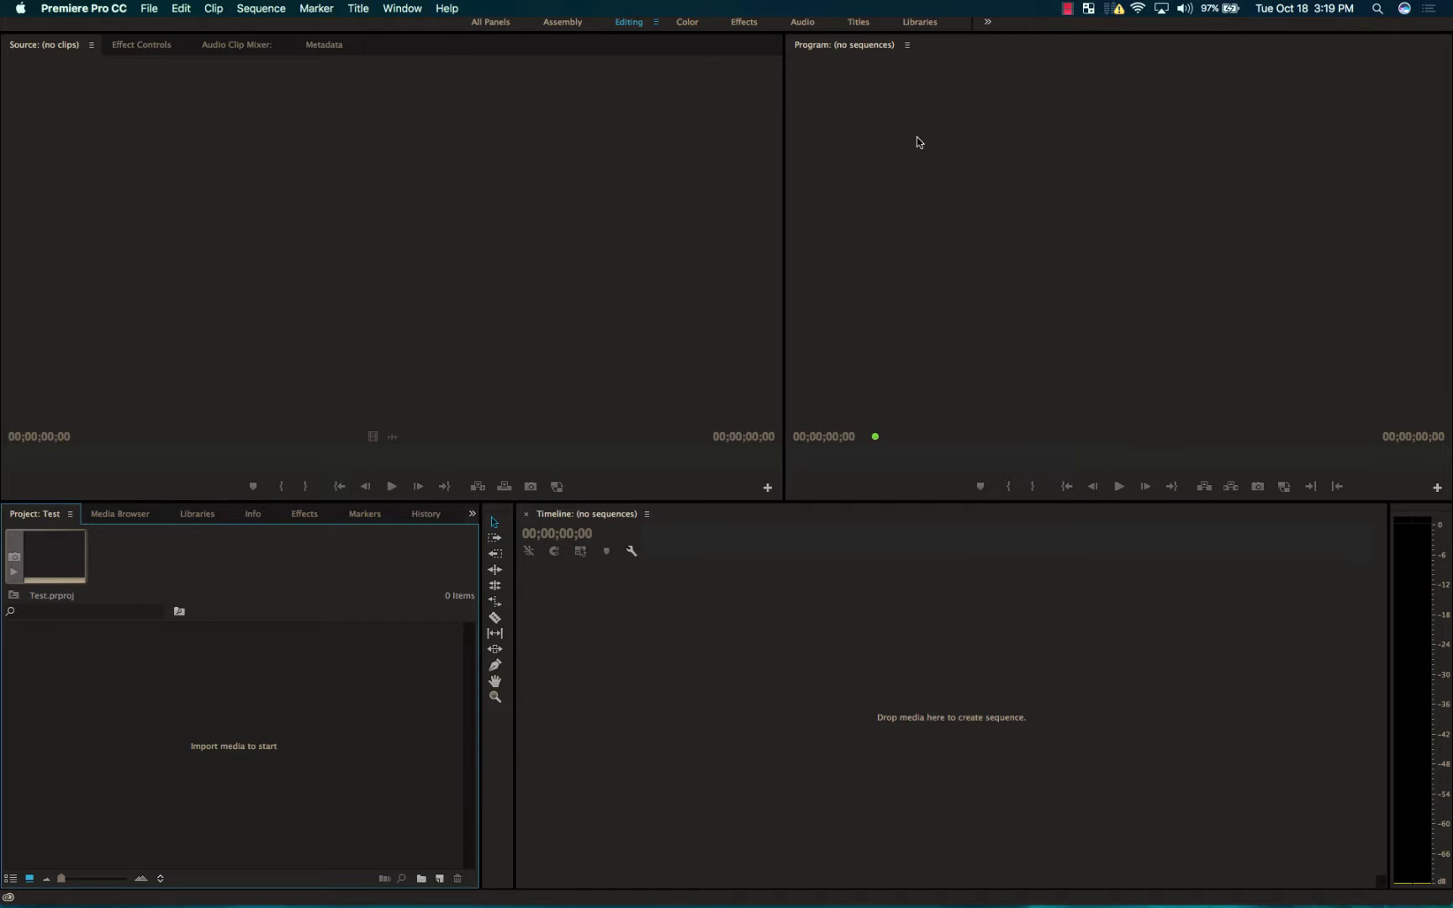
{"action": "left_click", "coordinate": [563, 22]}
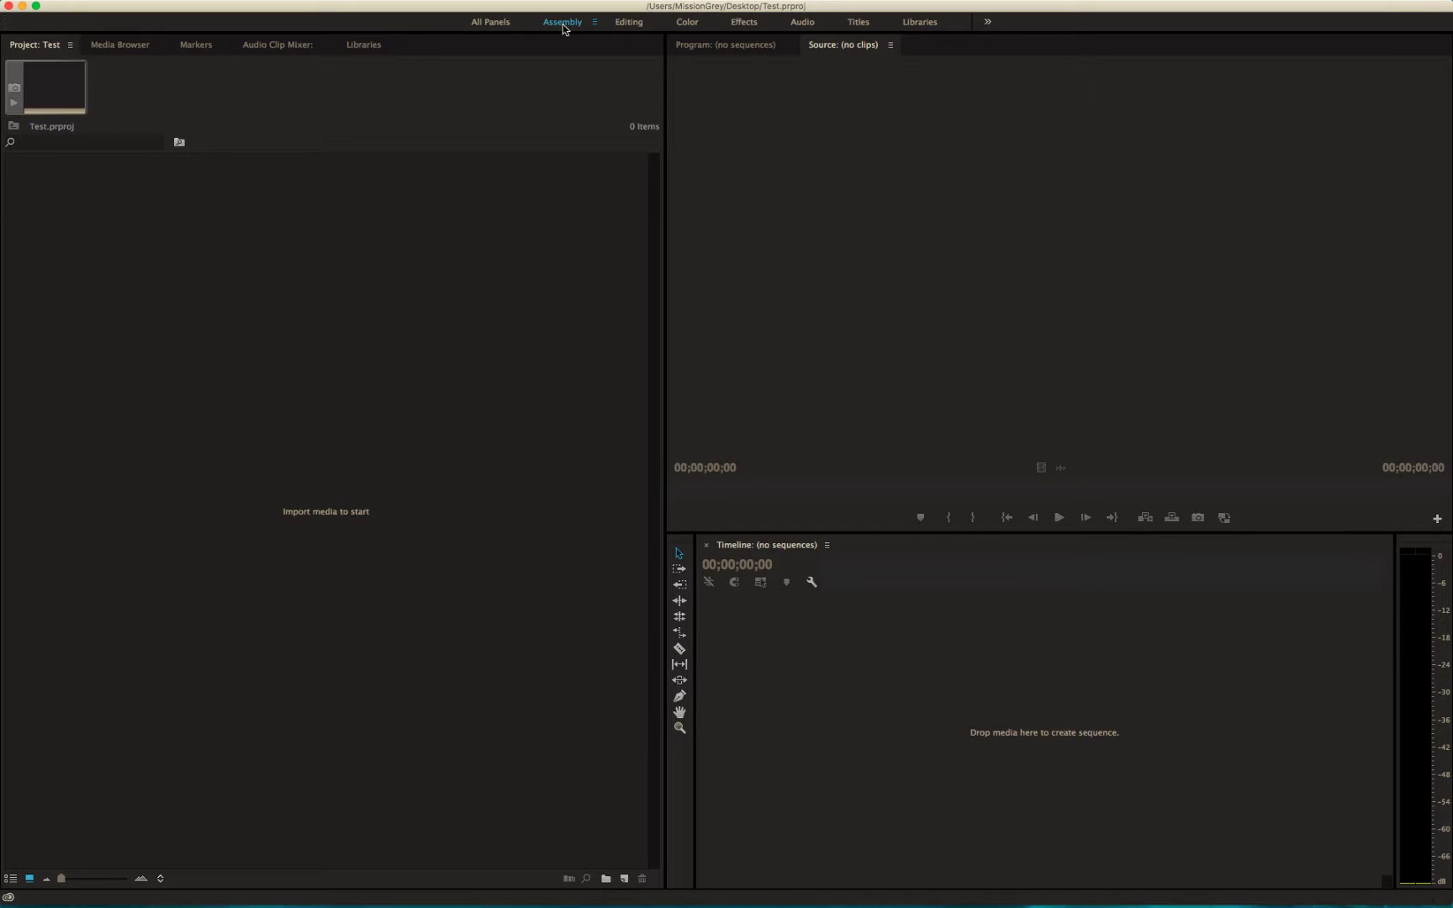
Import Untitled1 falcon.mov, TR Logo.png and 12_full_change-the-world_0140.wav from the Desktop into the project
{"action": "left_click", "coordinate": [448, 380]}
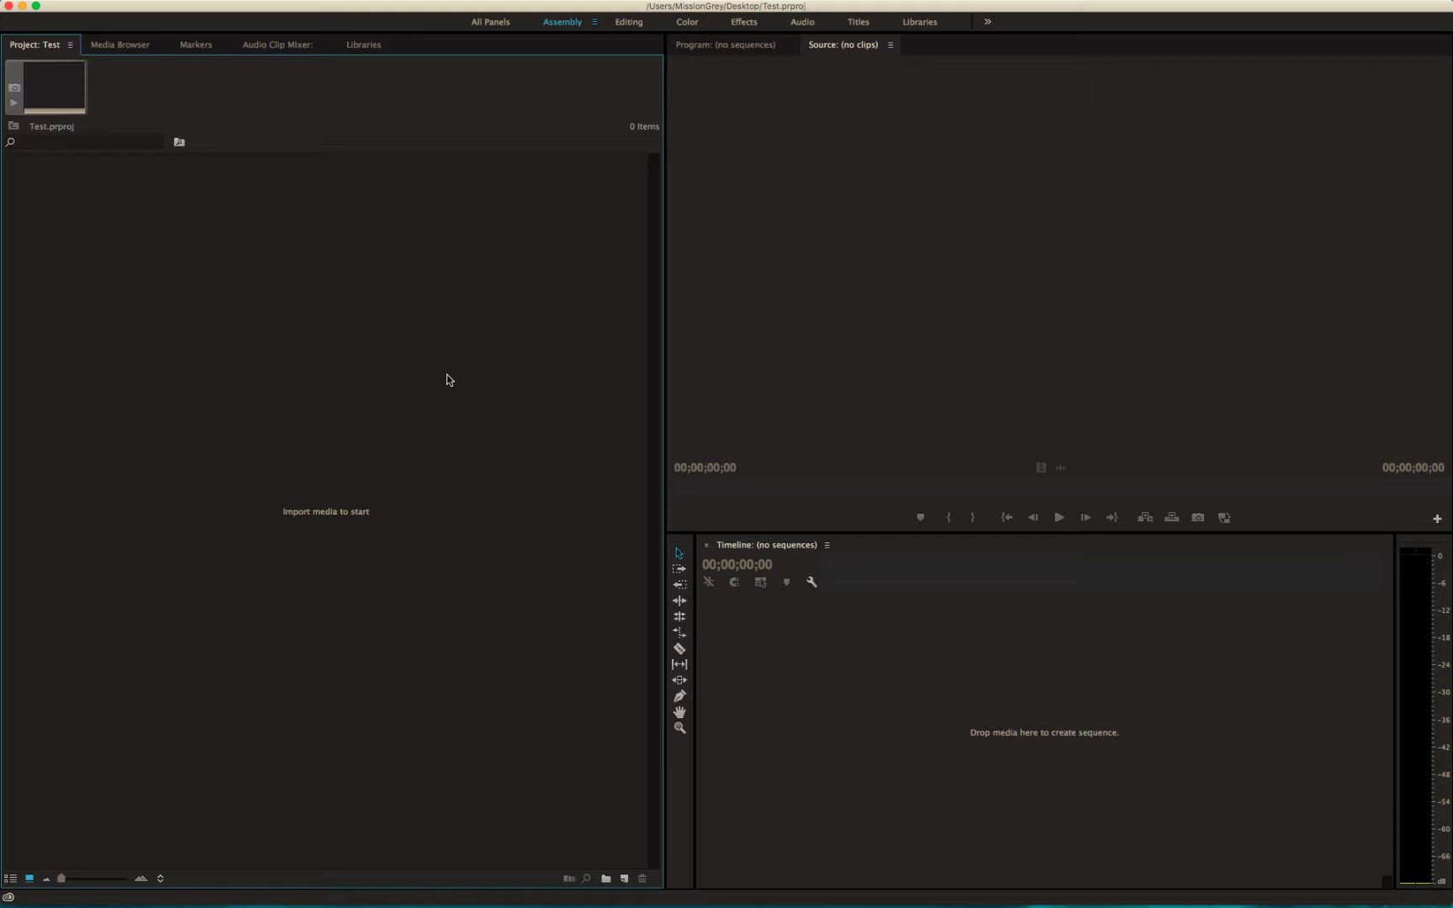
{"action": "right_click", "coordinate": [448, 379]}
{"action": "left_click", "coordinate": [494, 489]}
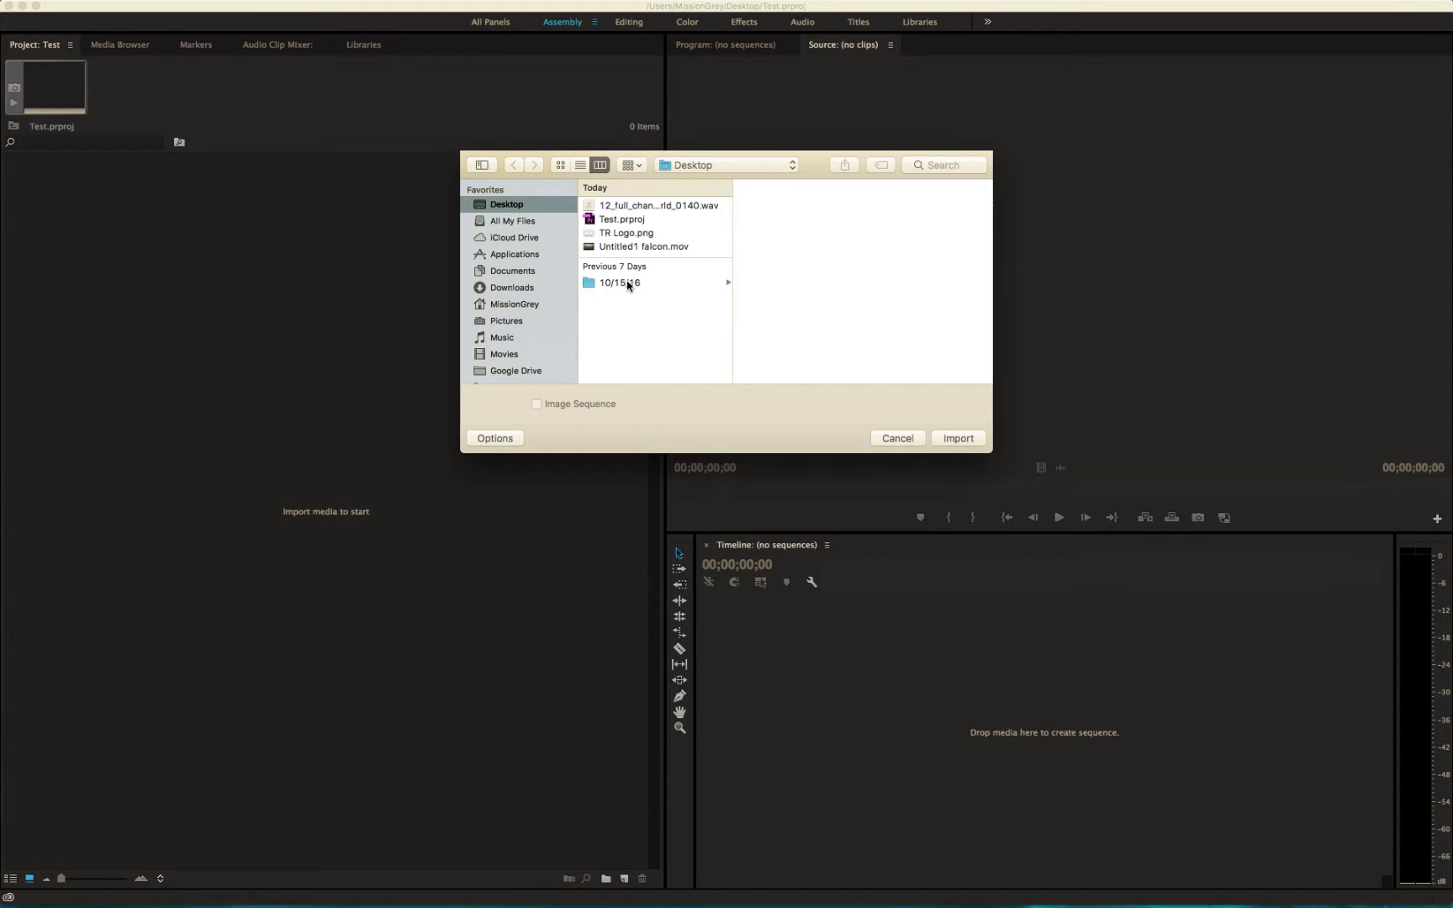
{"action": "left_click", "coordinate": [624, 245]}
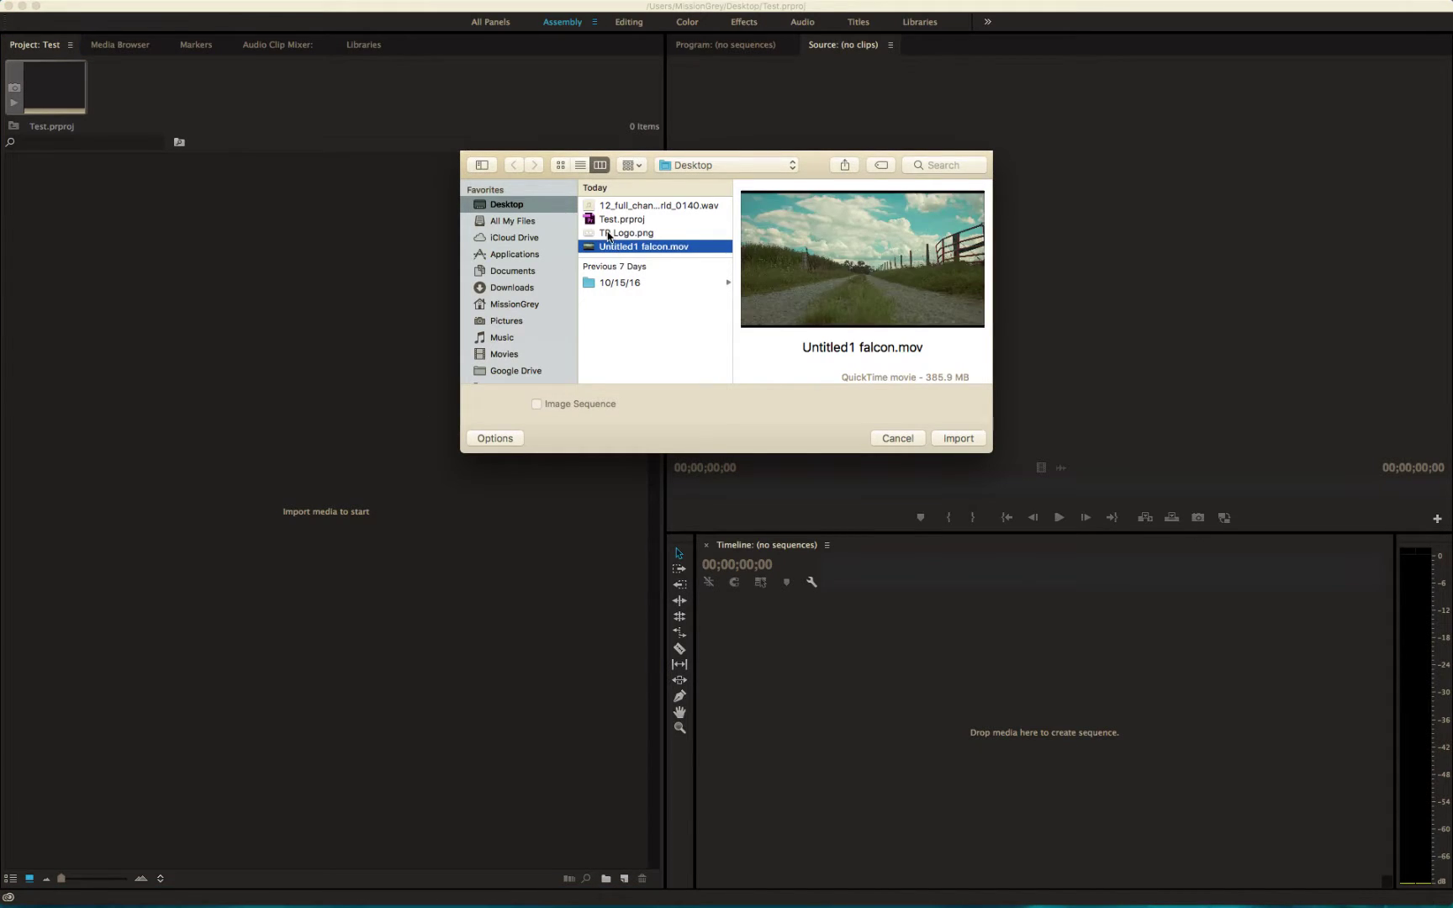
{"action": "left_click", "coordinate": [608, 236], "text": "shift"}
{"action": "left_click", "coordinate": [627, 209], "text": "super"}
{"action": "key", "text": "Return"}
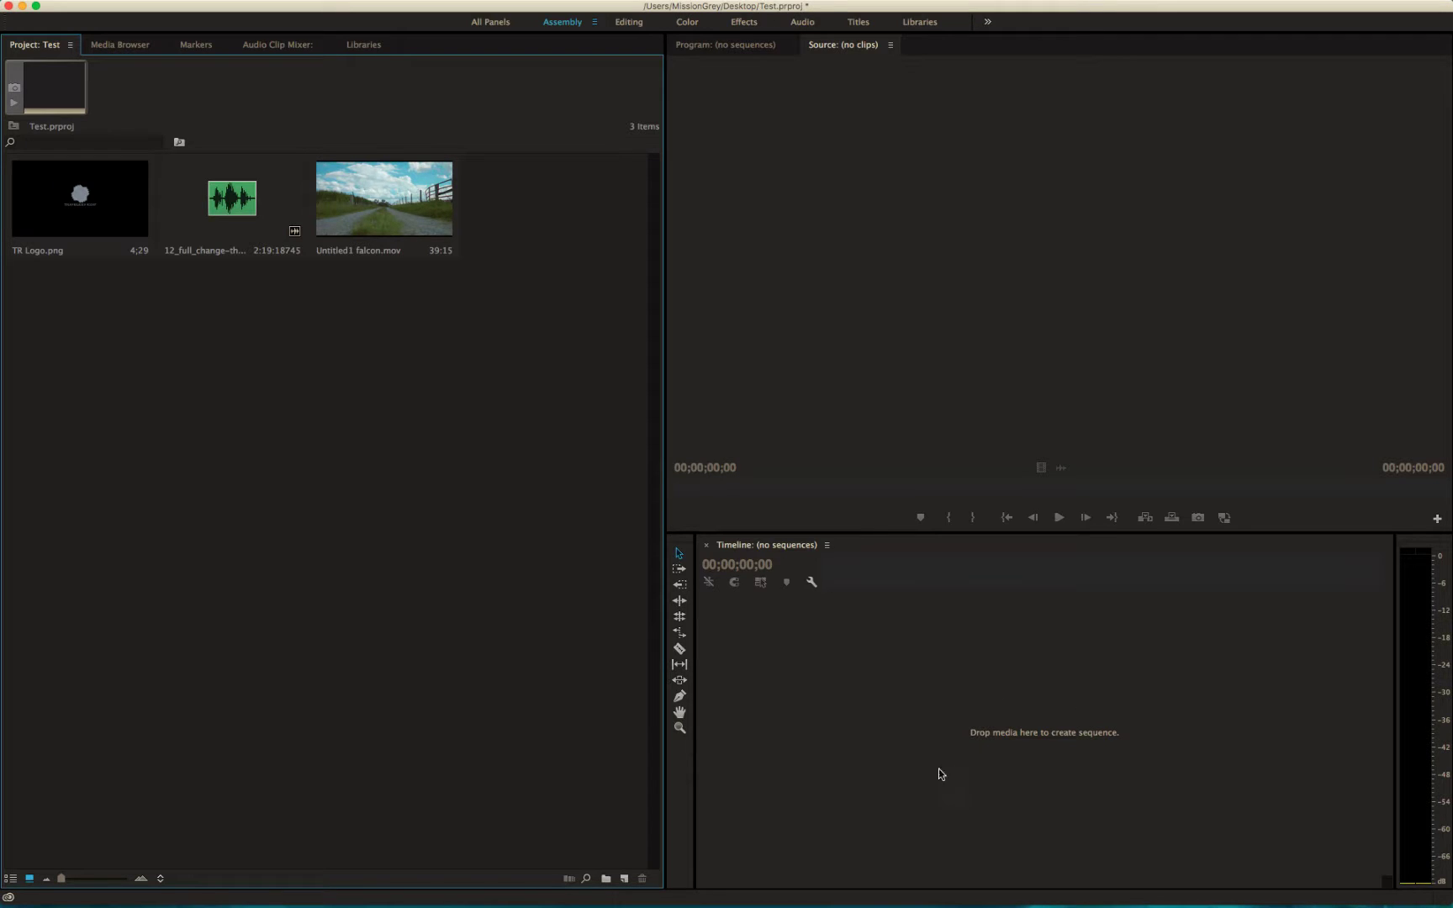
{"action": "right_click", "coordinate": [513, 384]}
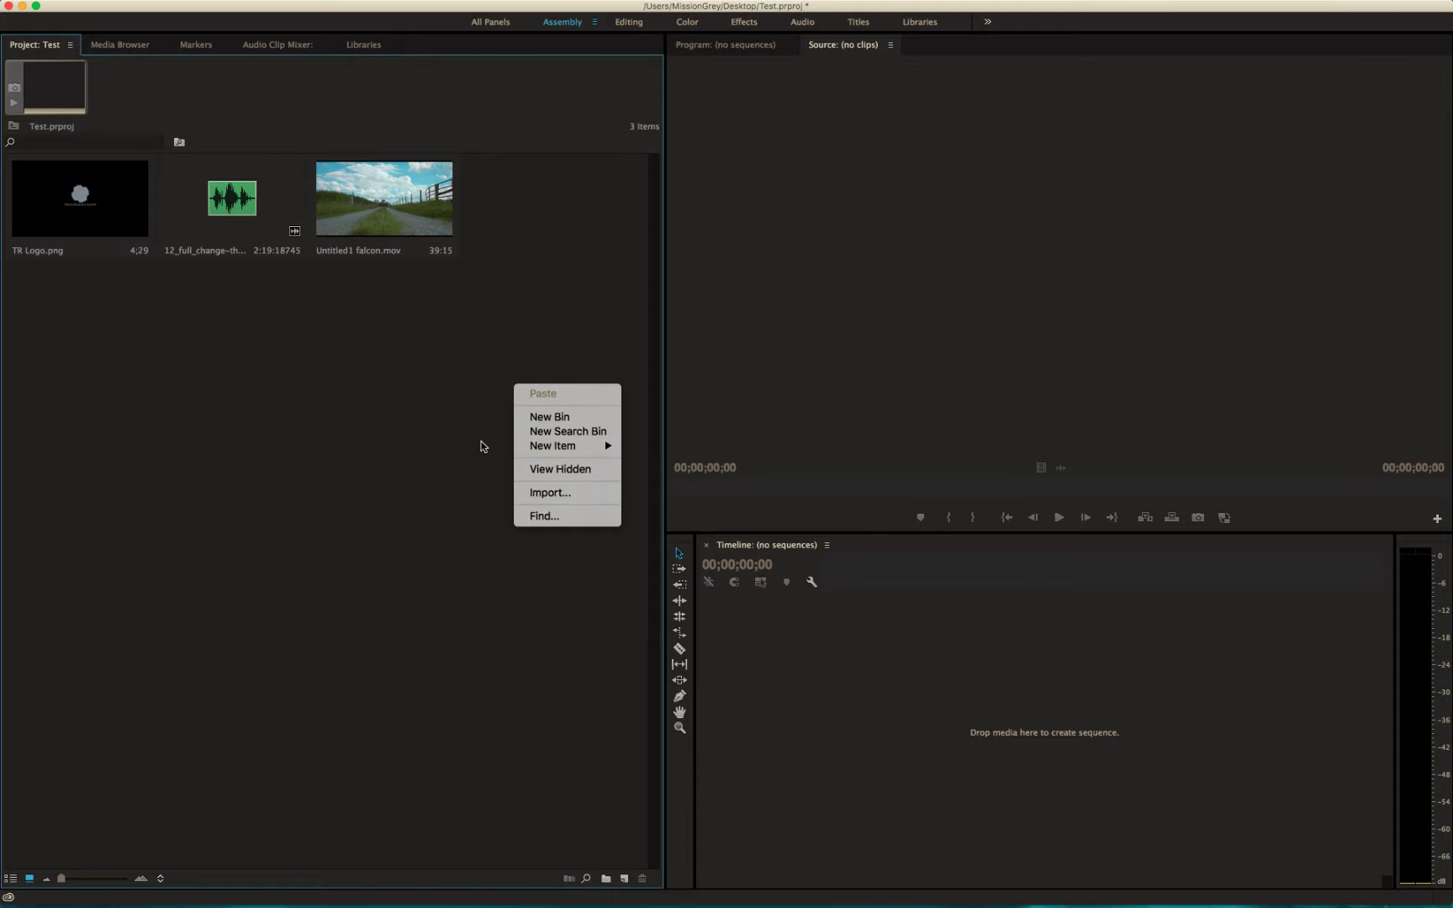
{"action": "mouse_move", "coordinate": [559, 446]}
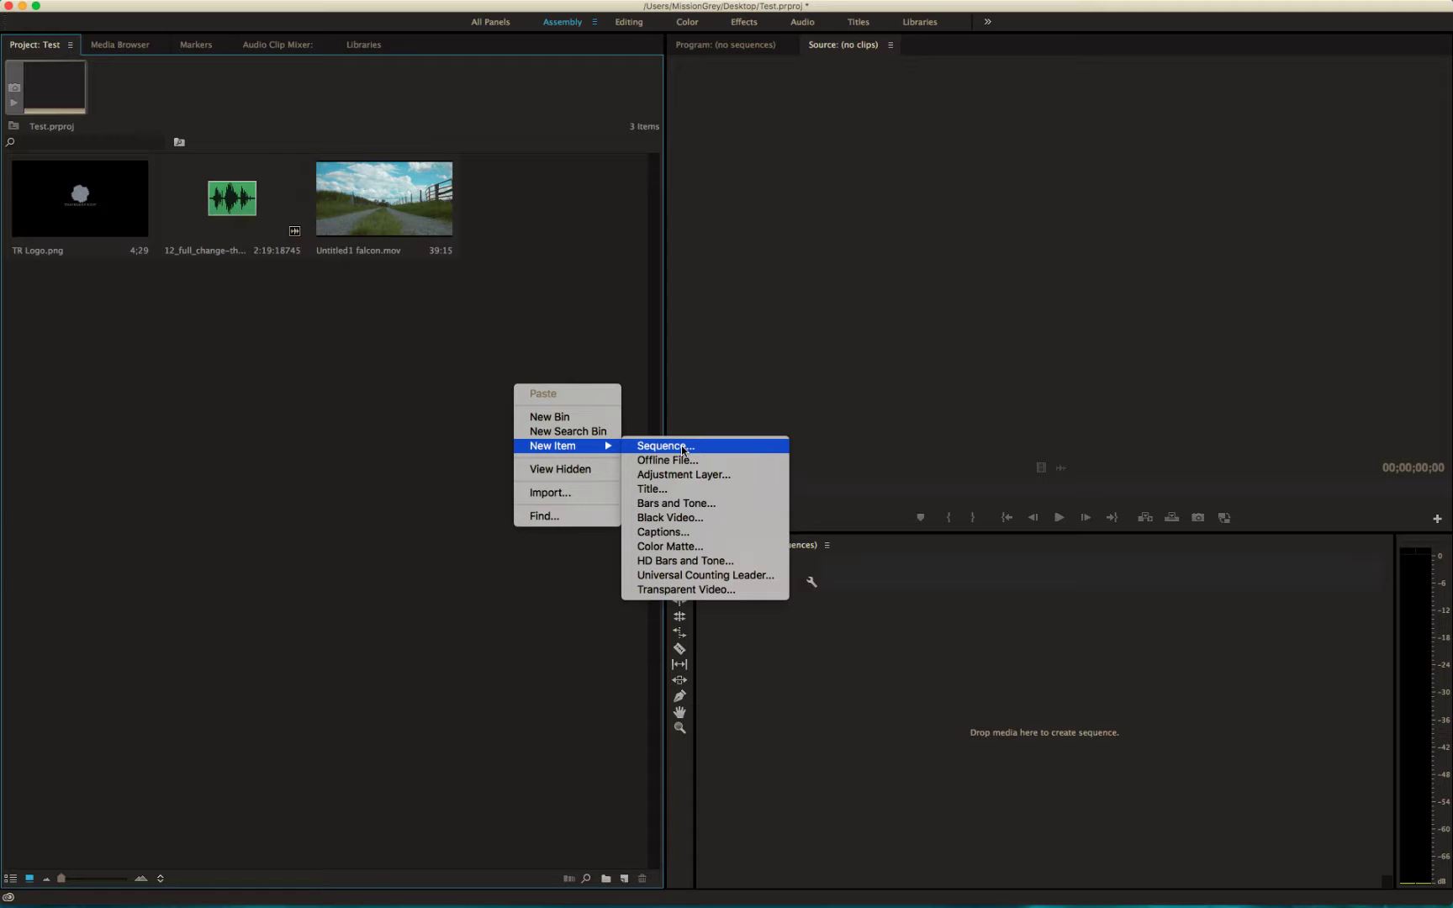
{"action": "left_click", "coordinate": [426, 683]}
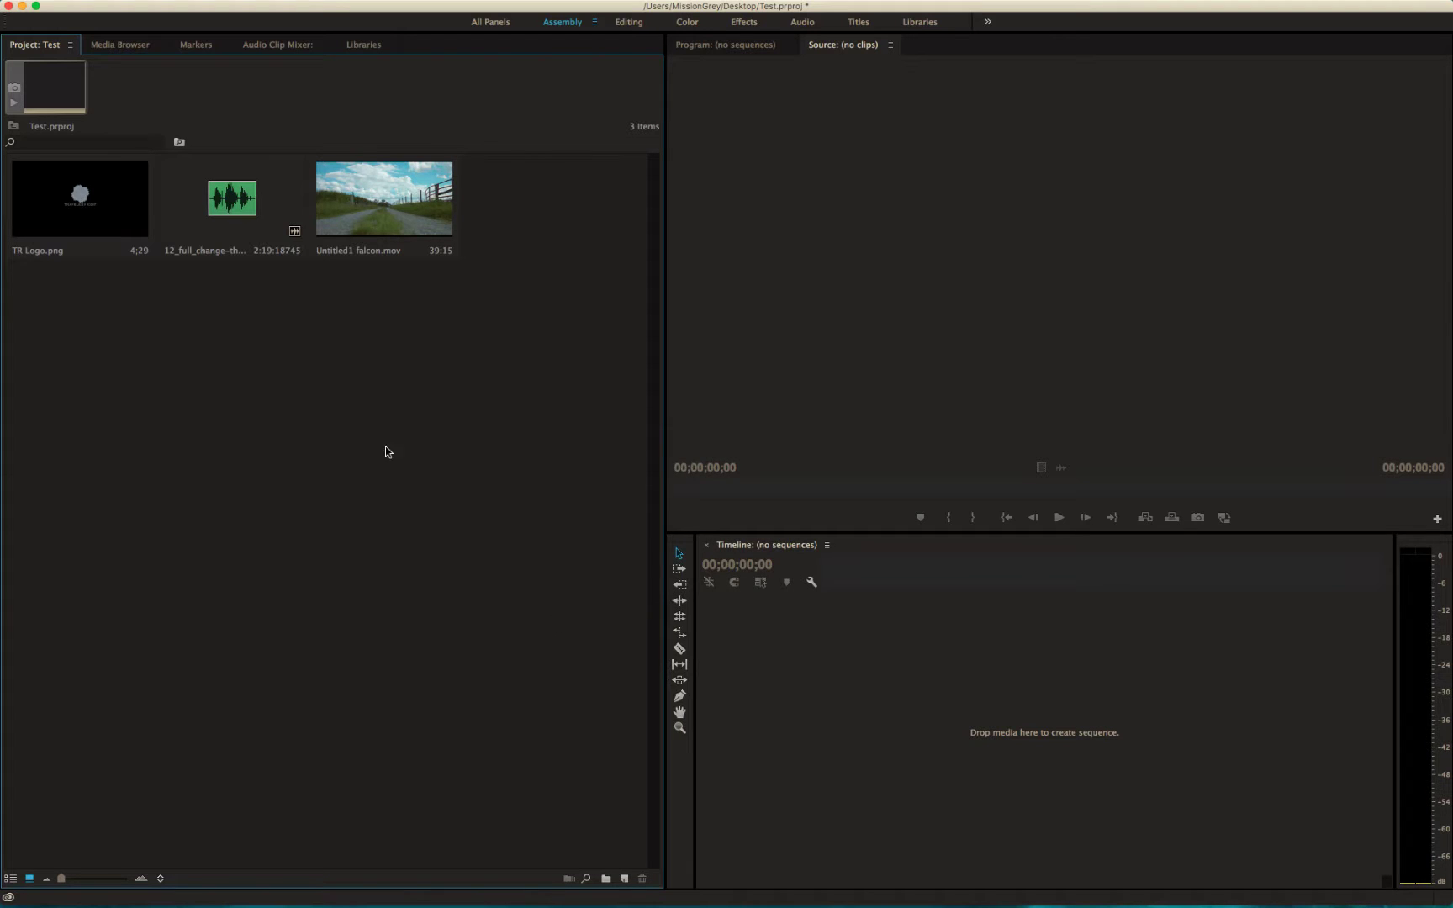
Create a sequence from the Untitled1 falcon.mov clip by placing it in the empty timeline
{"action": "left_click_drag", "start_coordinate": [372, 189], "coordinate": [823, 686]}
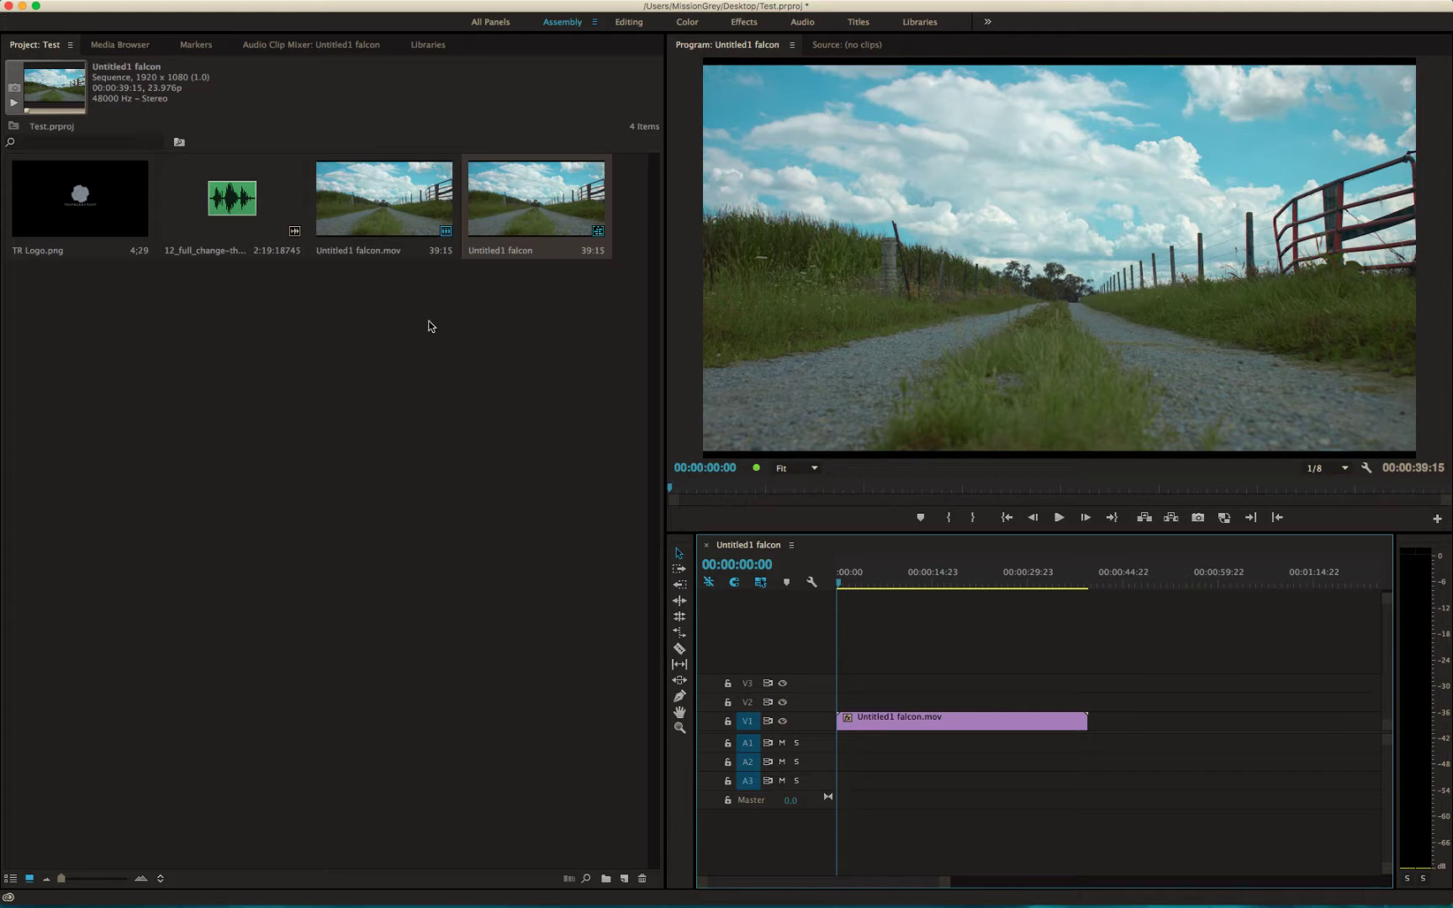
Review the editing mode and frame size in the sequence settings and close them without applying anything
{"action": "left_click", "coordinate": [269, 8]}
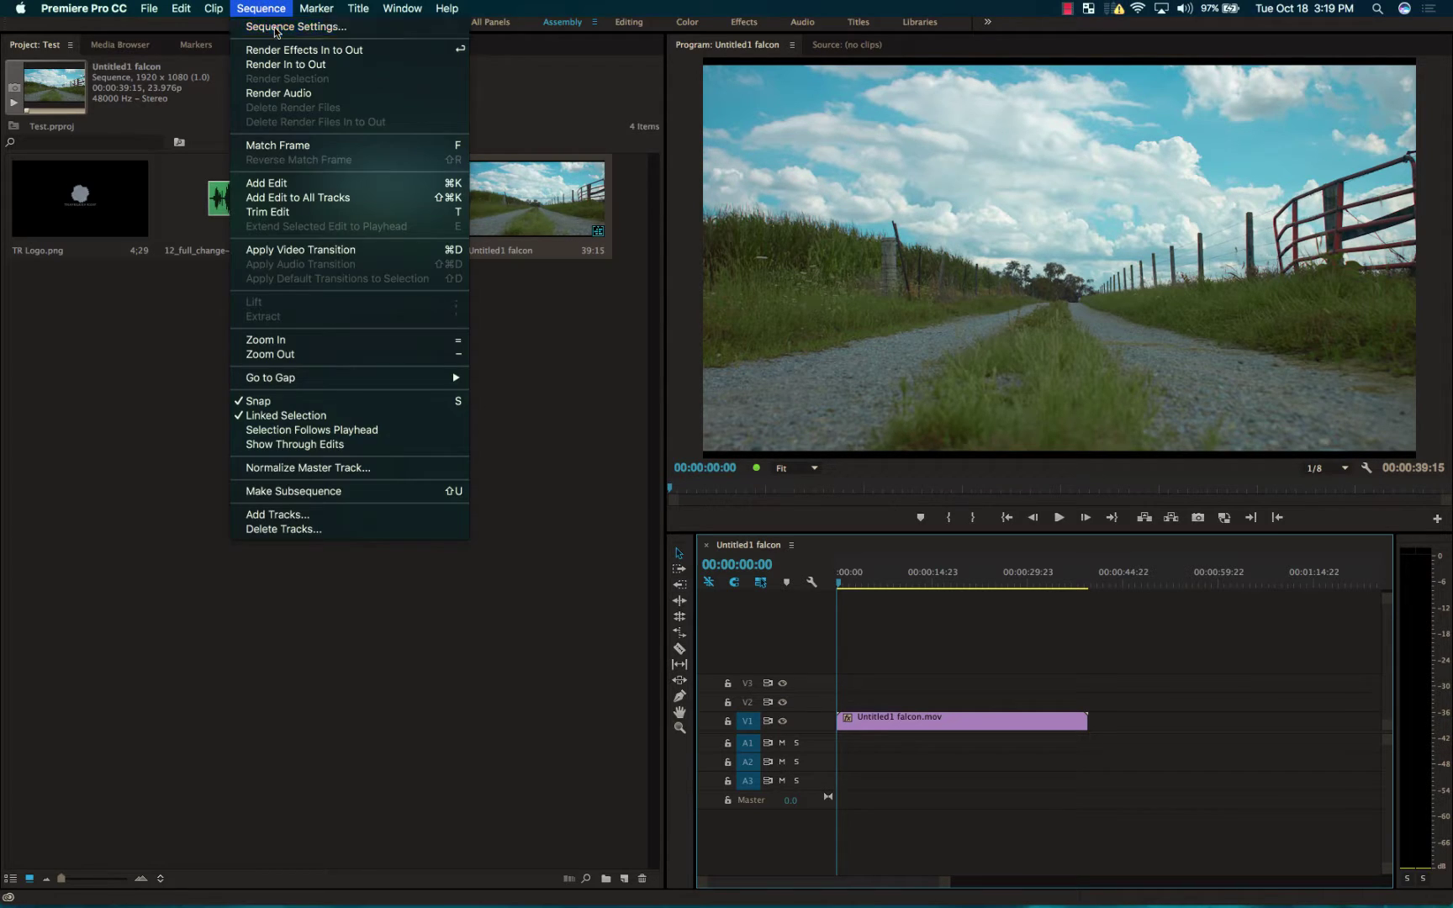
{"action": "left_click", "coordinate": [278, 27]}
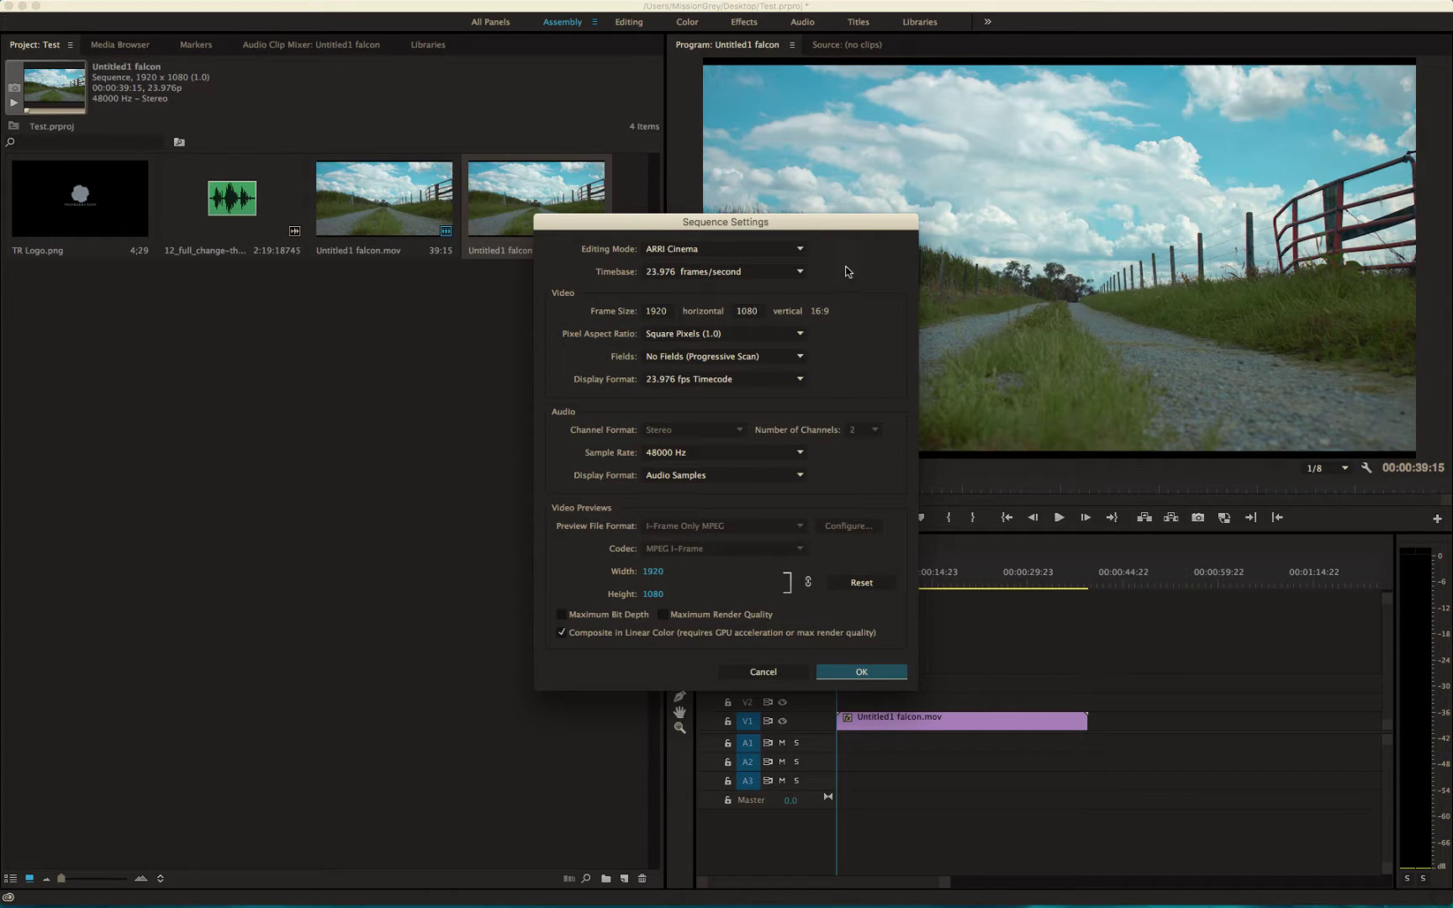
{"action": "left_click", "coordinate": [801, 249]}
{"action": "left_click", "coordinate": [864, 261]}
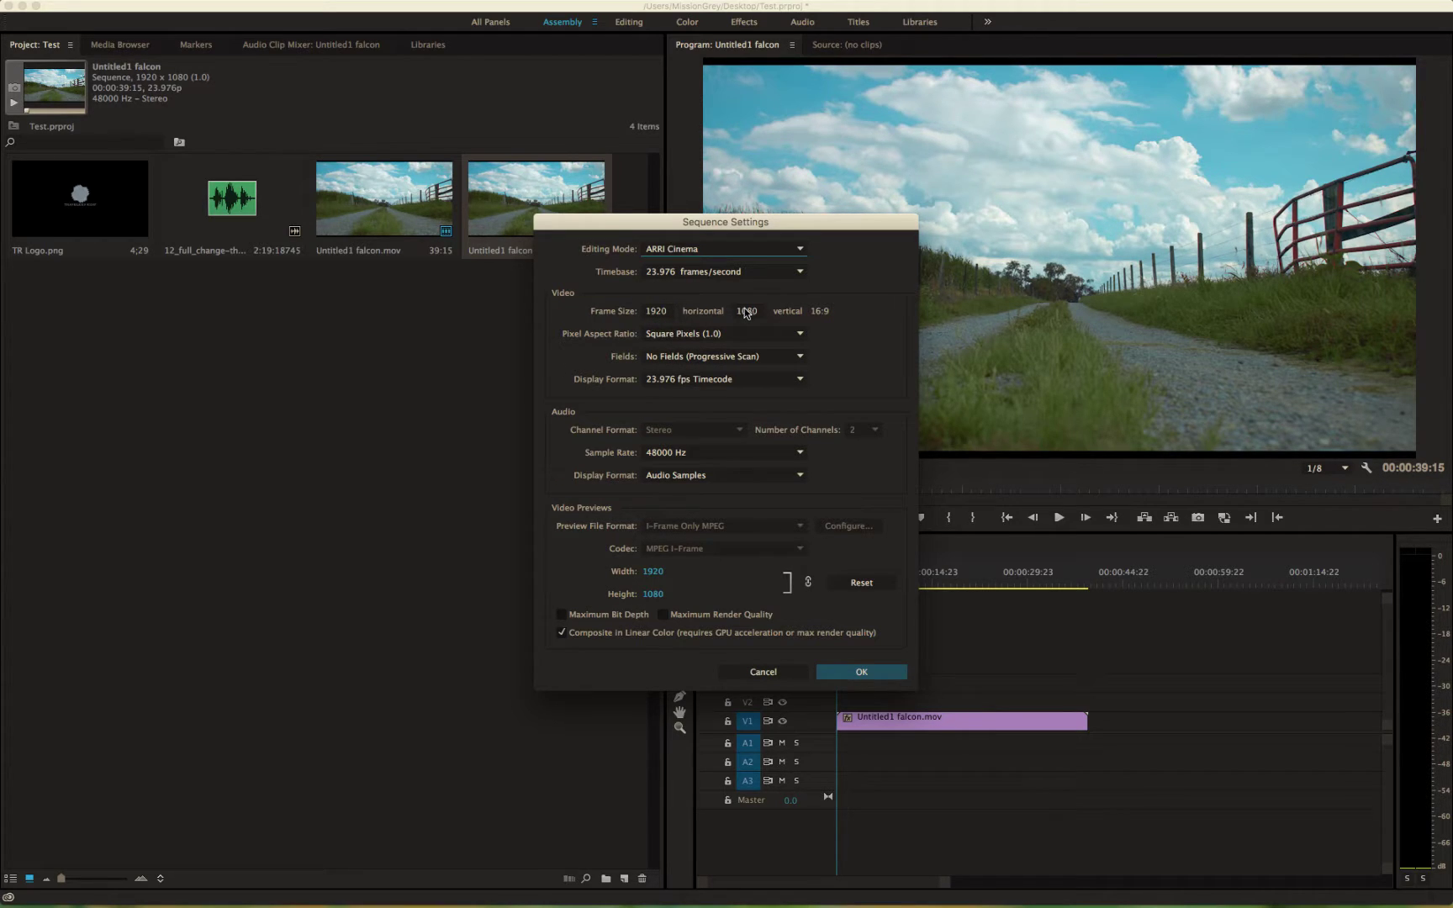
{"action": "left_click", "coordinate": [657, 312]}
{"action": "left_click", "coordinate": [784, 677]}
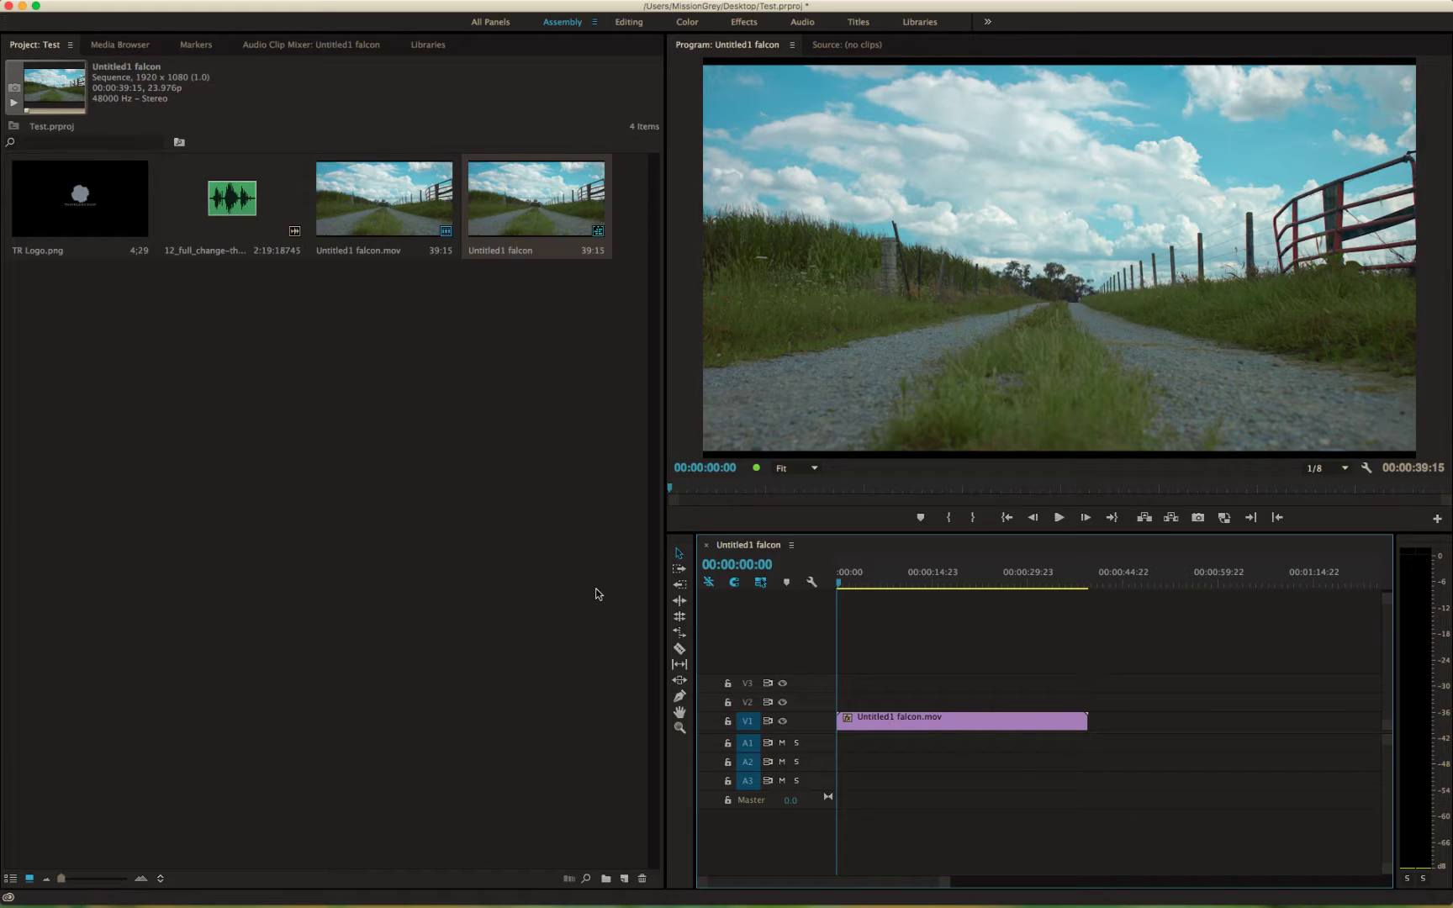
Move the video clip on V1 to start about 5 seconds into the sequence and scrub the playhead to 00:00:13:16
{"action": "left_click", "coordinate": [467, 482]}
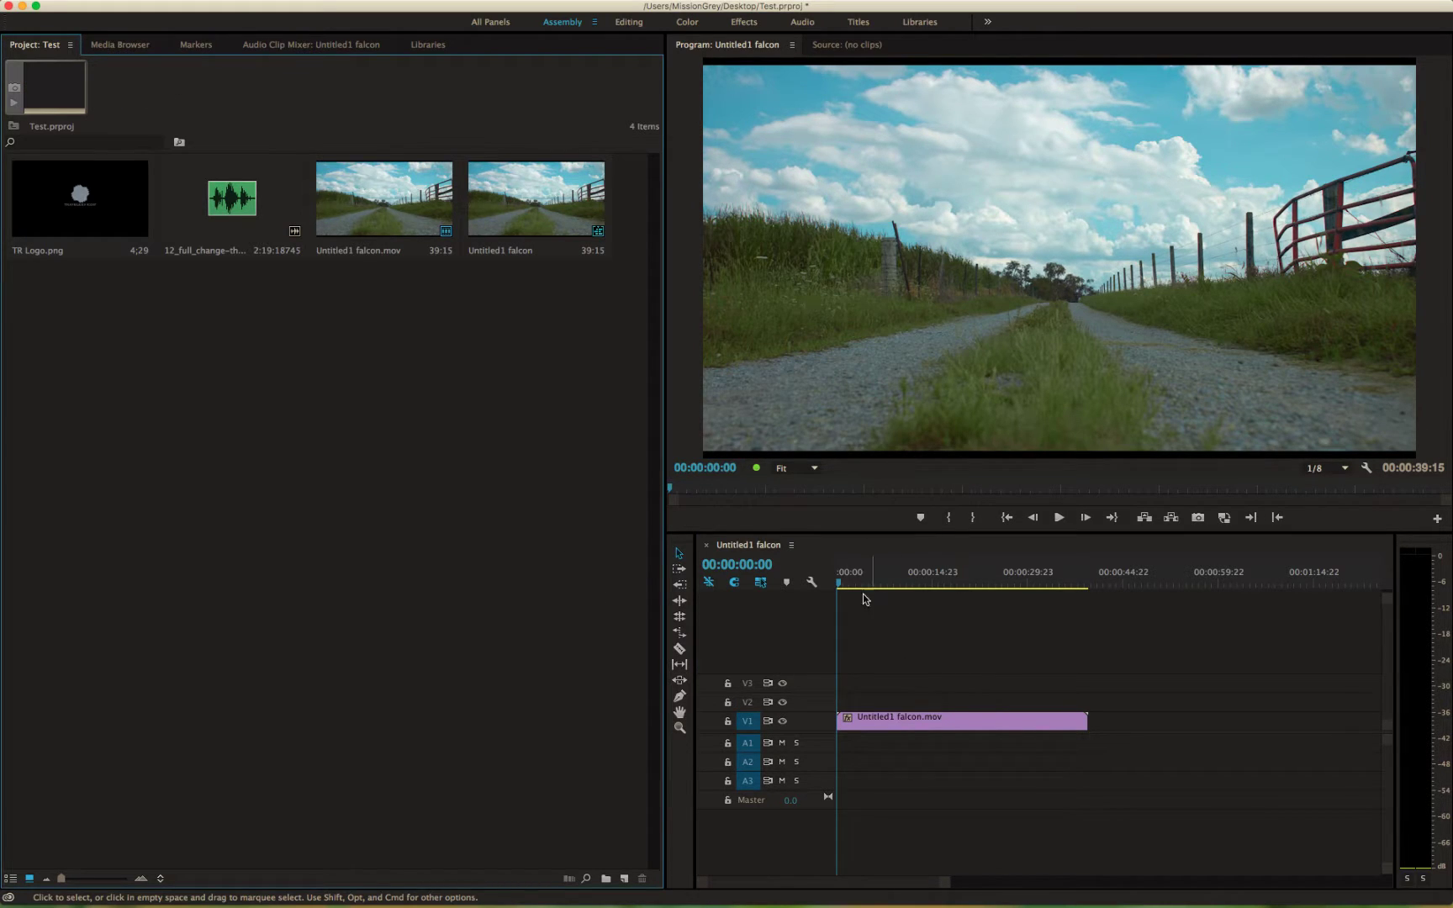
{"action": "left_click_drag", "start_coordinate": [897, 723], "coordinate": [931, 727]}
{"action": "left_click", "coordinate": [849, 573]}
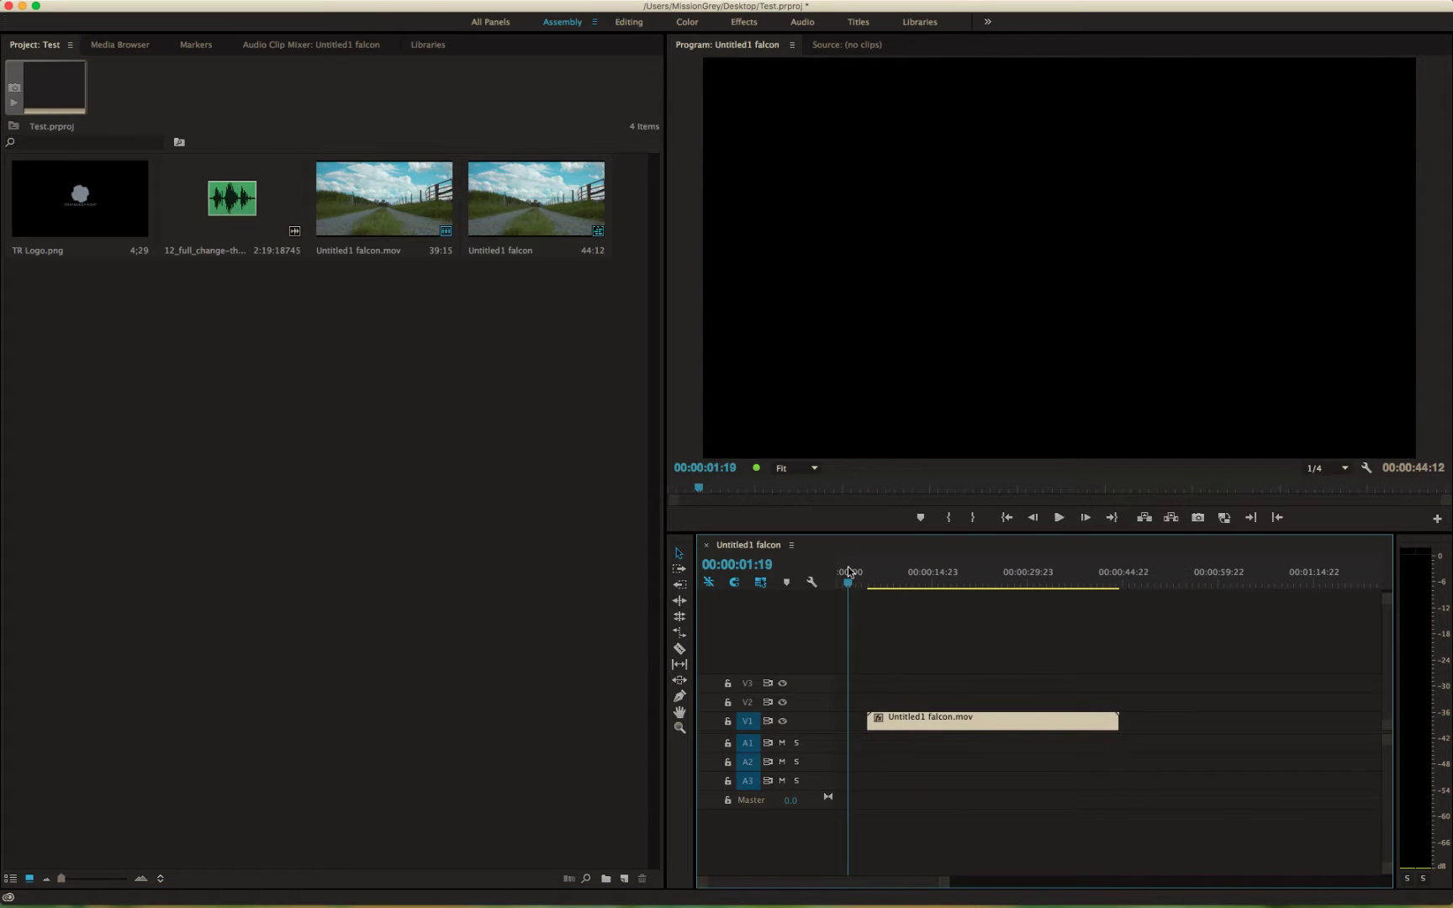
{"action": "left_click_drag", "start_coordinate": [849, 573], "coordinate": [925, 598]}
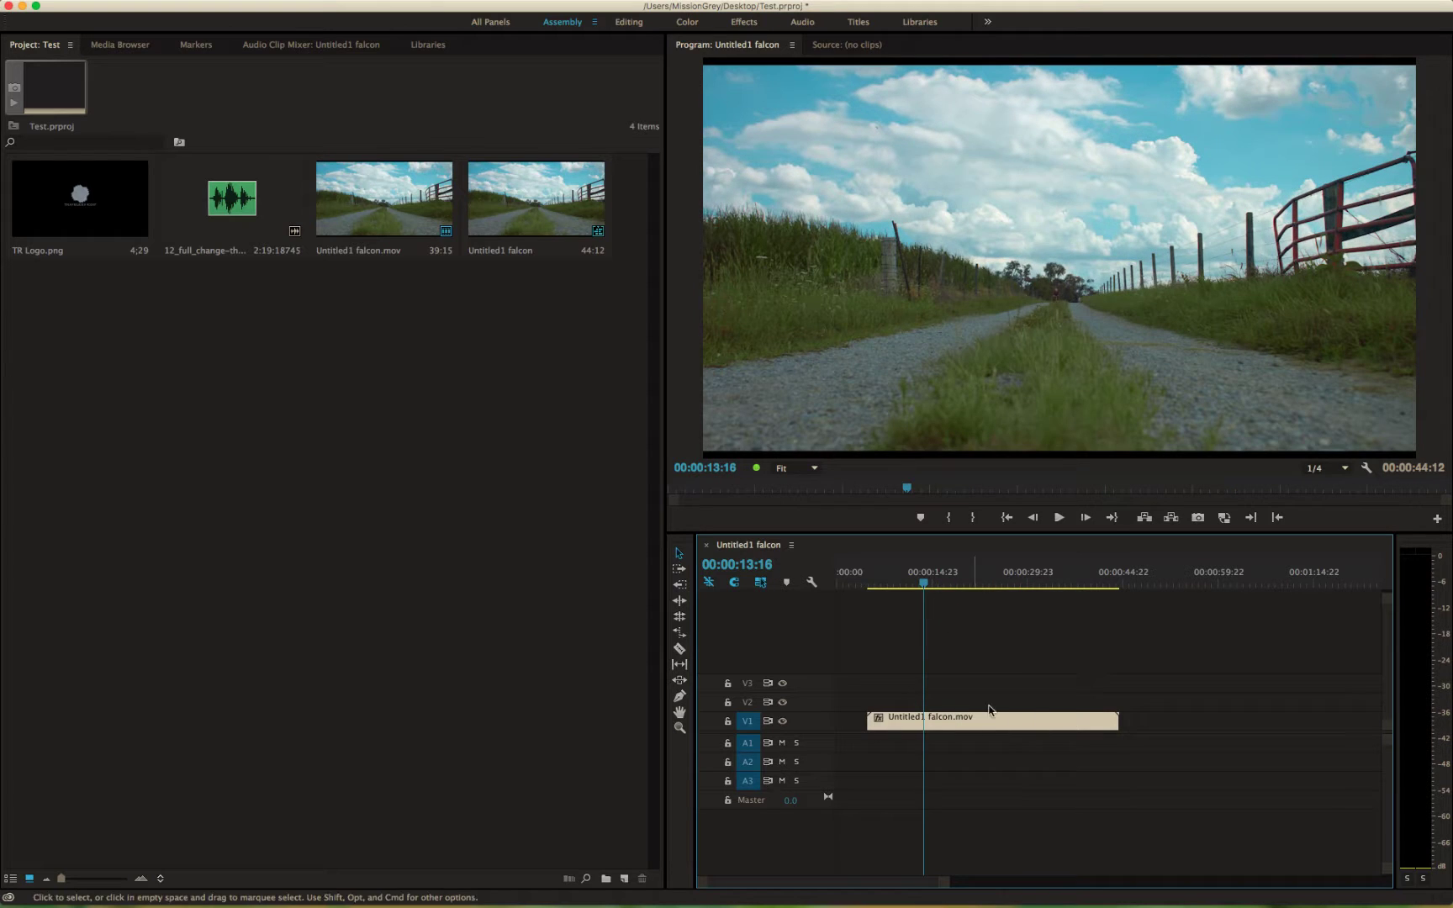
{"action": "left_click", "coordinate": [996, 748]}
Place 12_full_change-the-world_0140.wav at the start of audio track A1 and expand the track to show its waveform
{"action": "left_click", "coordinate": [563, 494]}
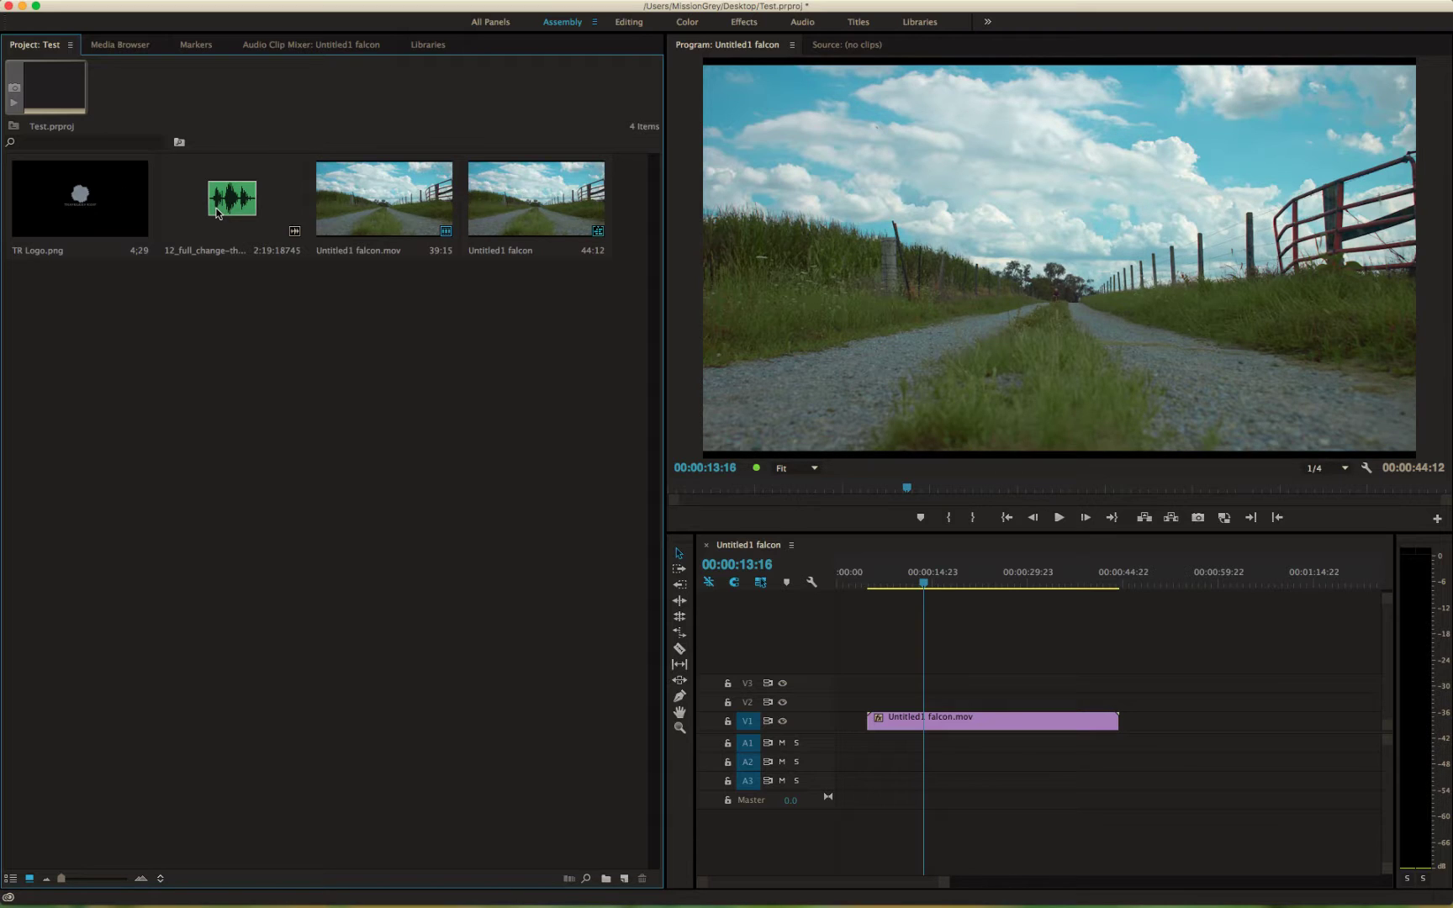
{"action": "left_click_drag", "start_coordinate": [217, 213], "coordinate": [837, 746]}
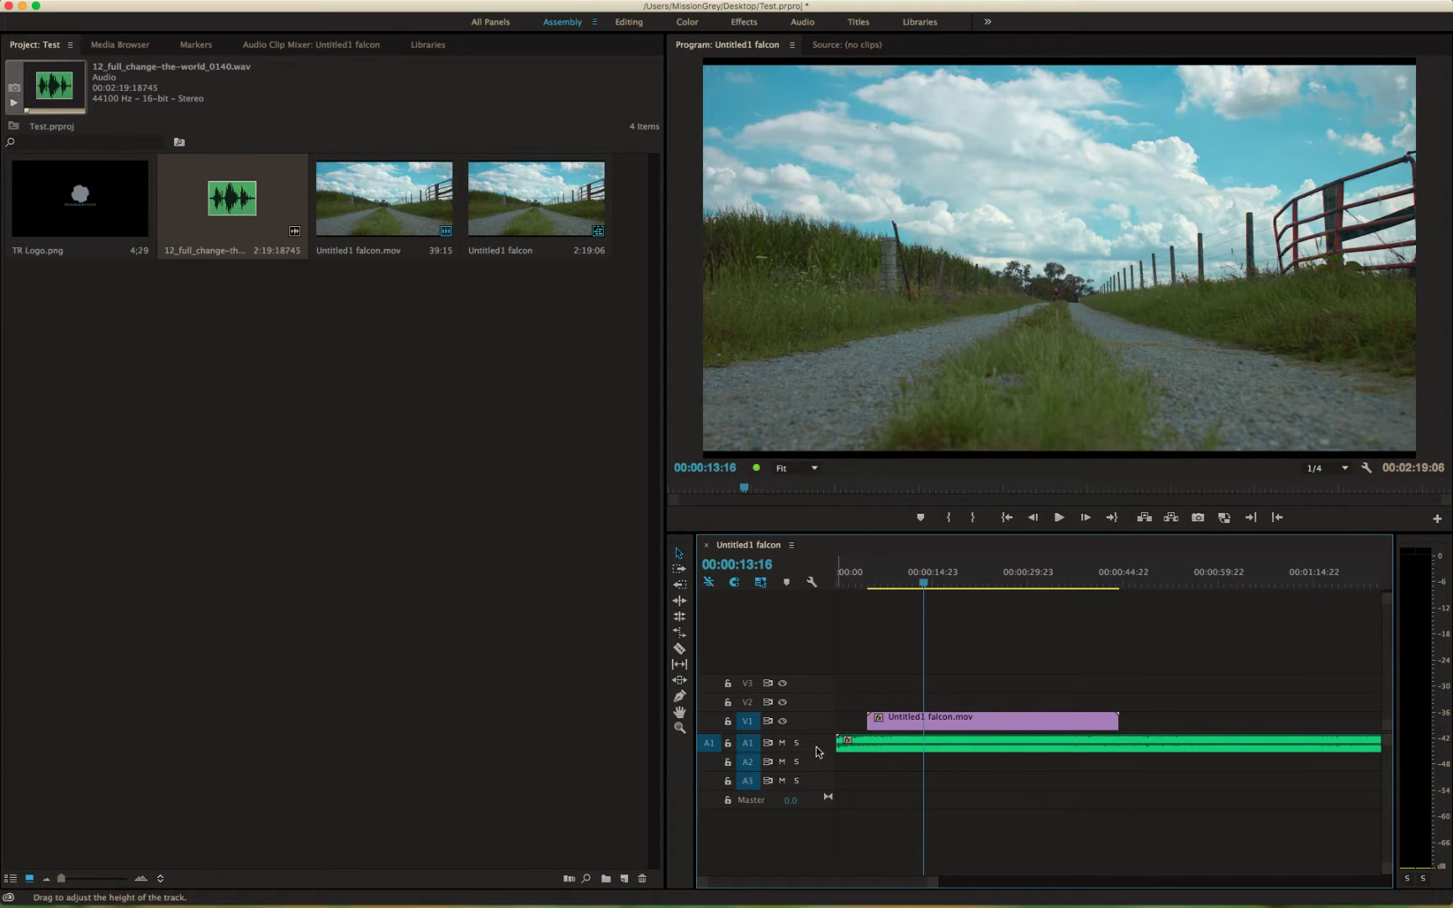
{"action": "double_click", "coordinate": [824, 750]}
Adjust the music clip's gain by -10 dB and play the sequence briefly from its start
{"action": "right_click", "coordinate": [898, 755]}
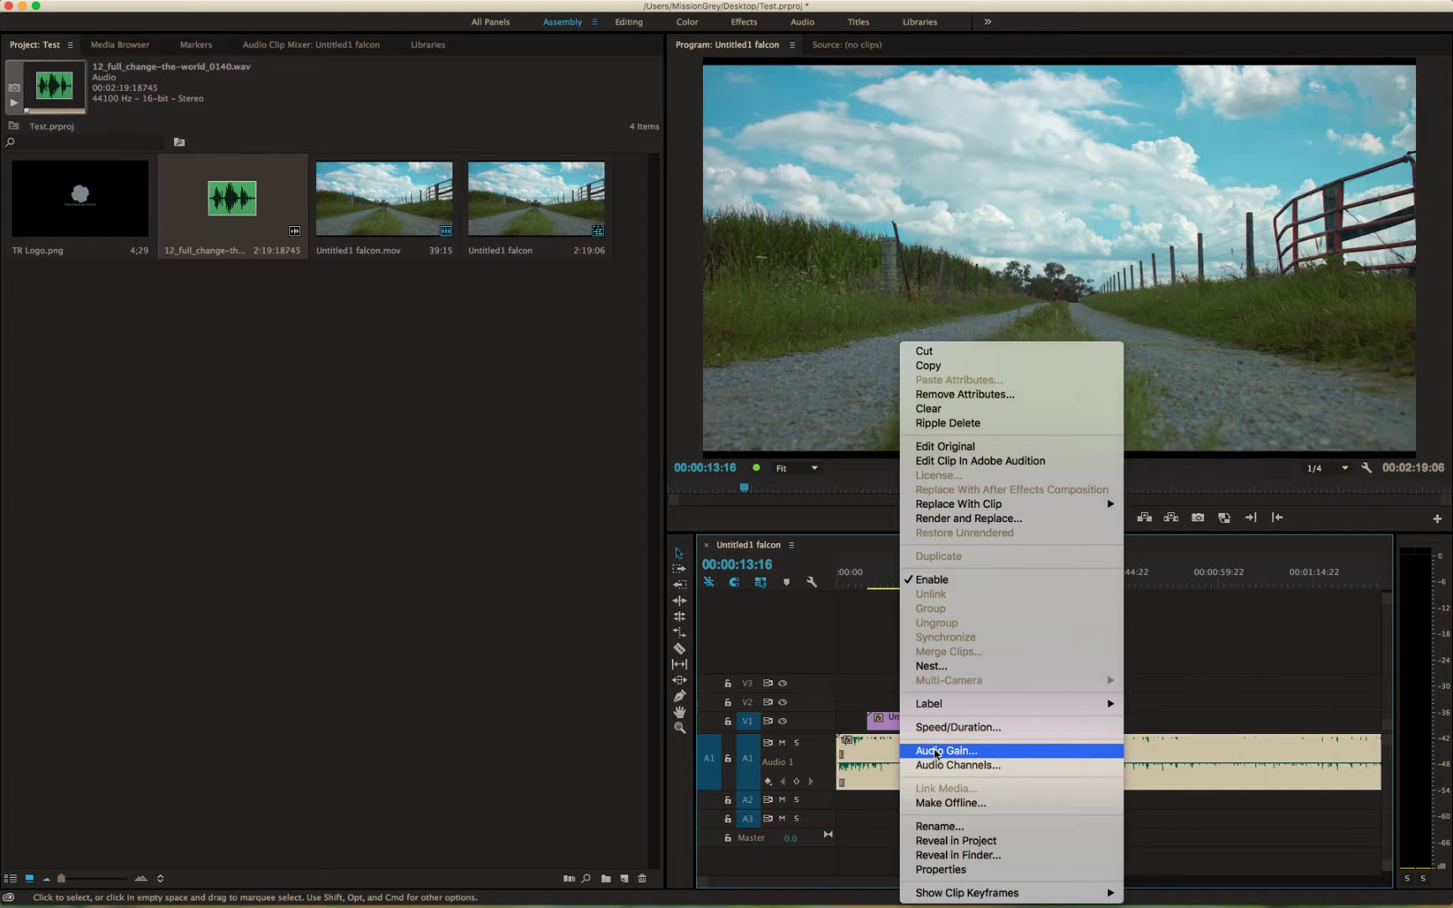
{"action": "left_click", "coordinate": [936, 751]}
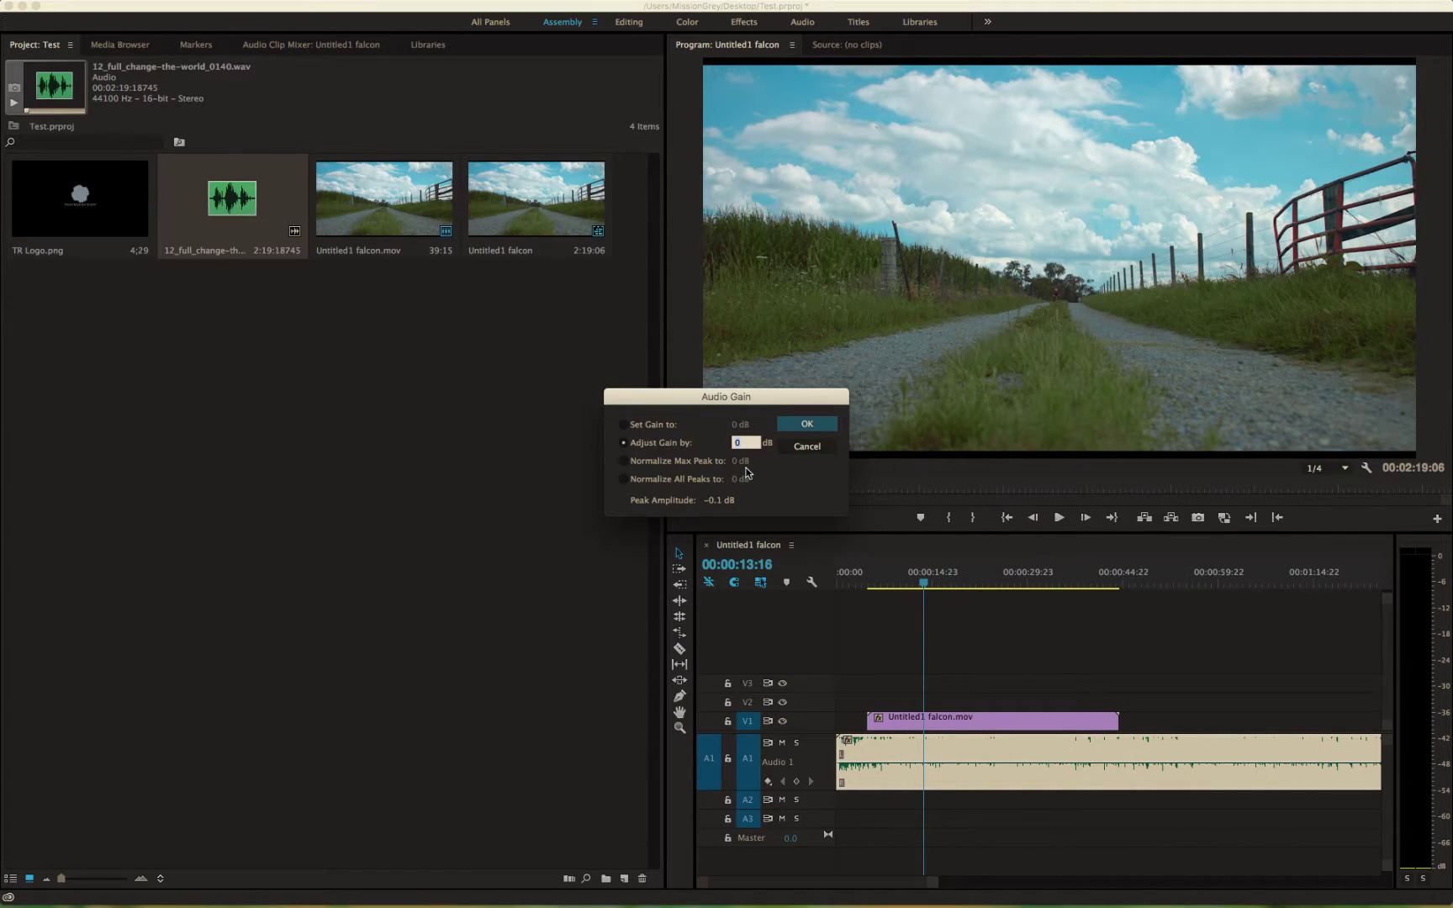
{"action": "type", "text": "-10"}
{"action": "key", "text": "Return"}
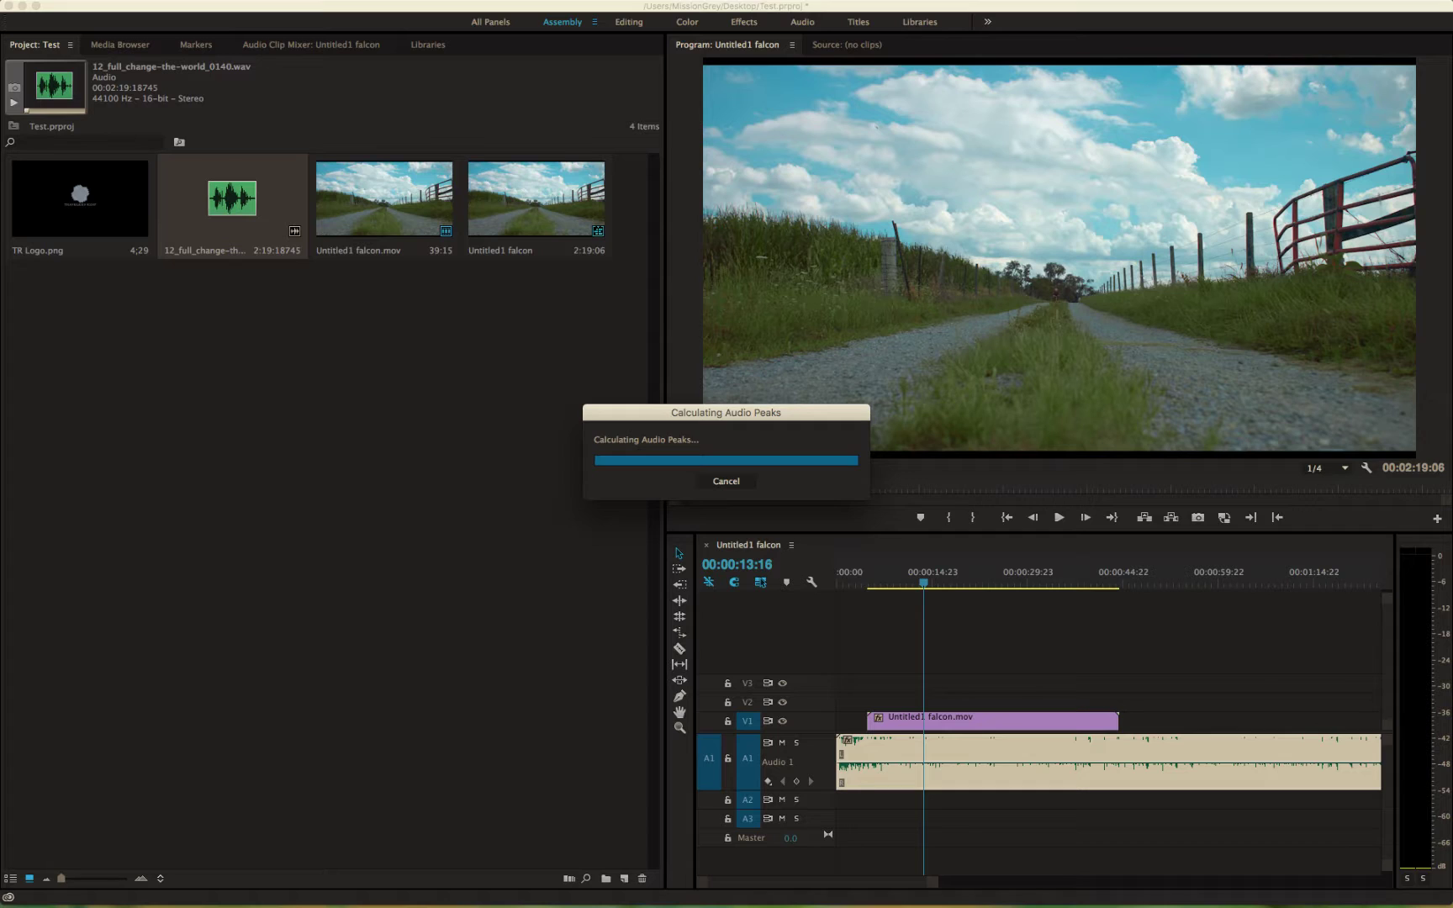
{"action": "left_click", "coordinate": [833, 580]}
{"action": "key", "text": "space"}
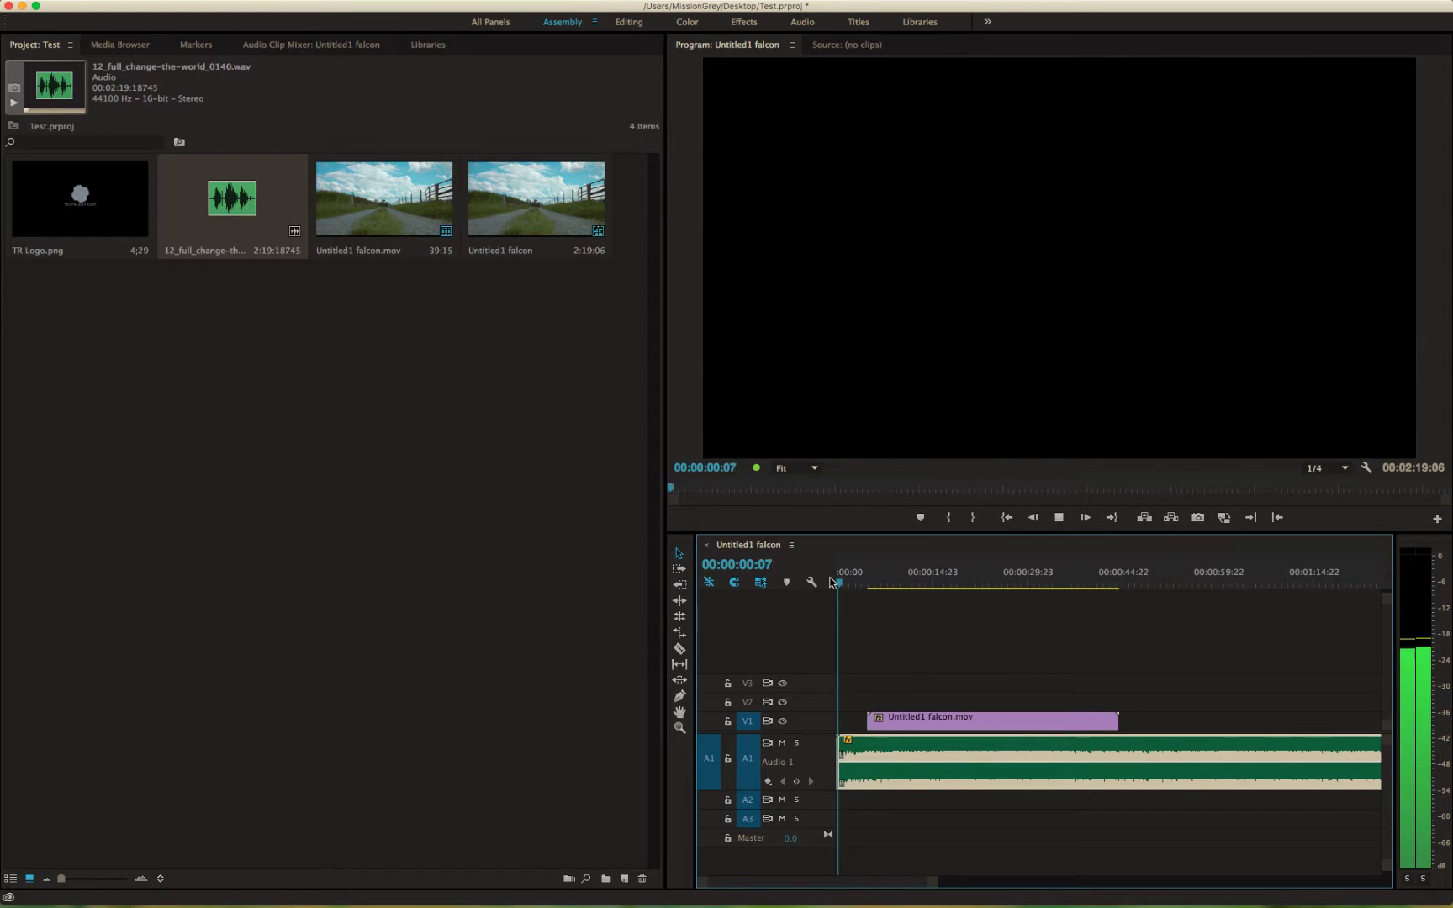
{"action": "key", "text": "space"}
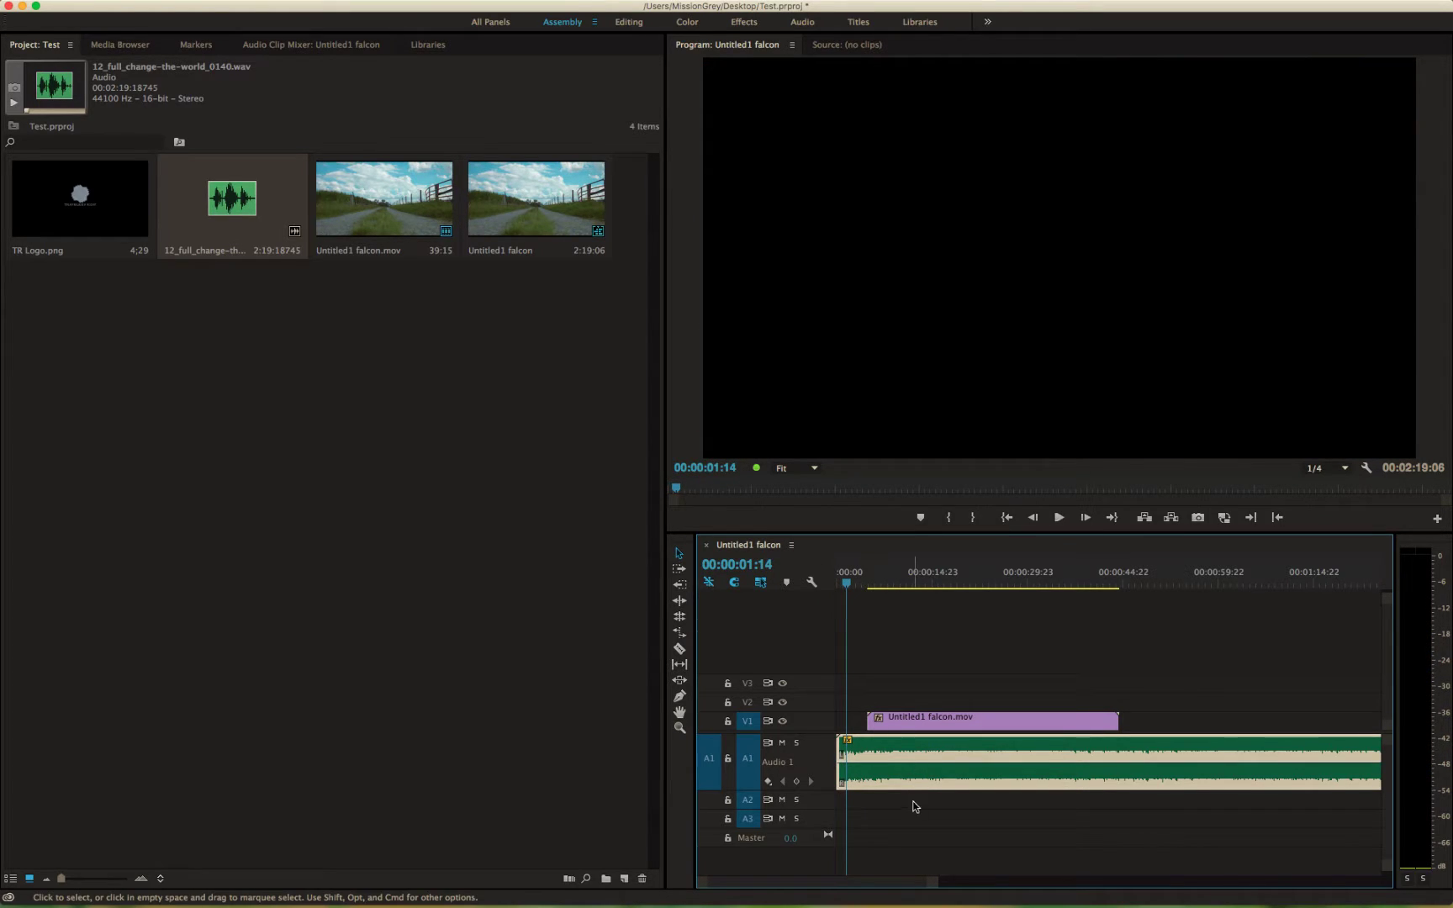
Place TR Logo.png at the start of video track V2, ahead of the video clip
{"action": "left_click", "coordinate": [425, 506]}
{"action": "left_click", "coordinate": [75, 210]}
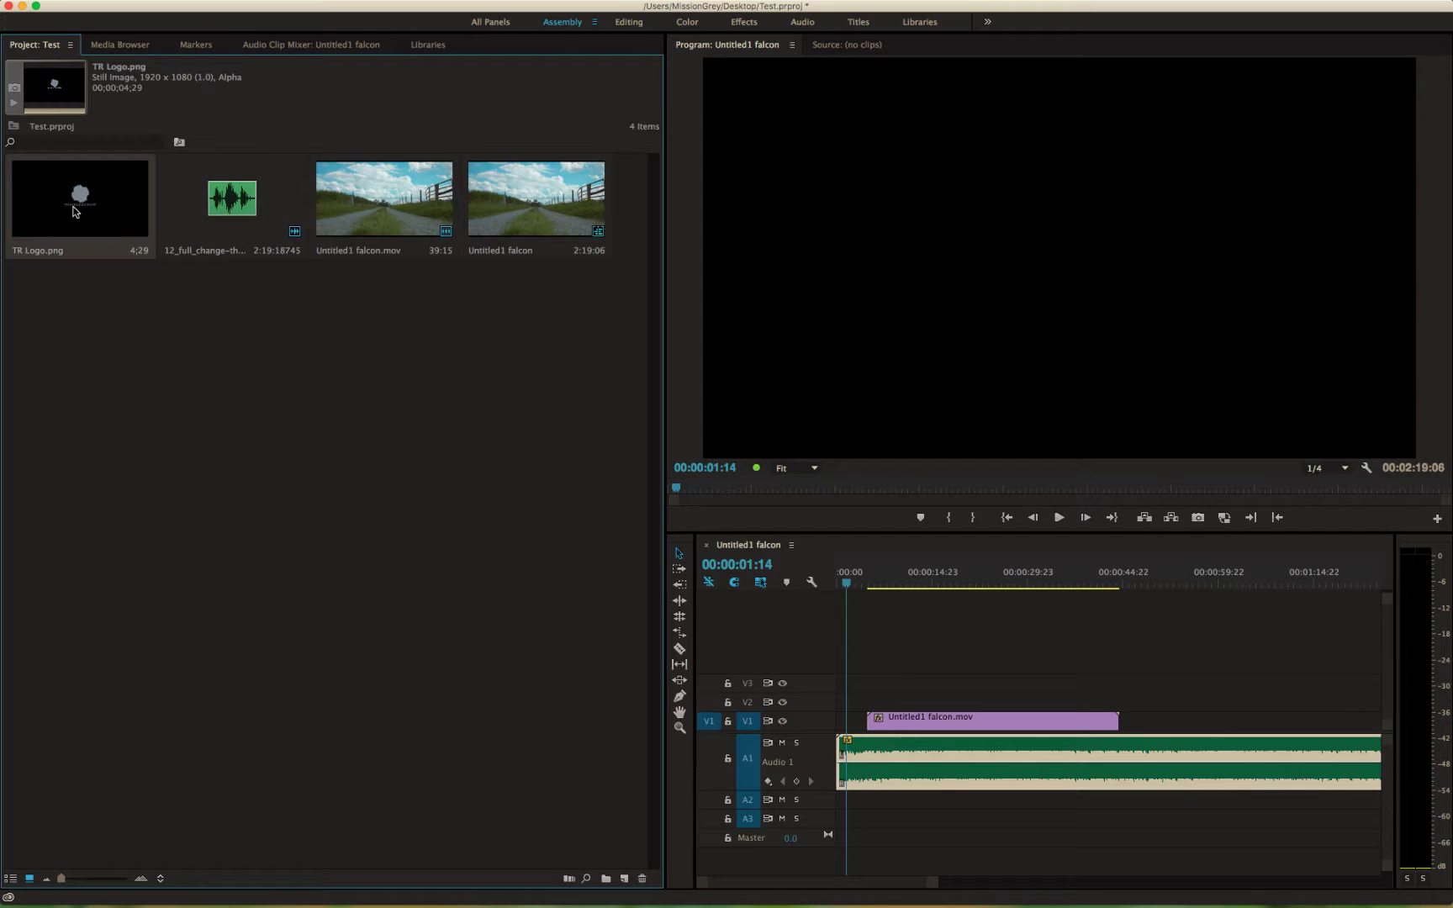
{"action": "left_click_drag", "start_coordinate": [75, 210], "coordinate": [851, 700]}
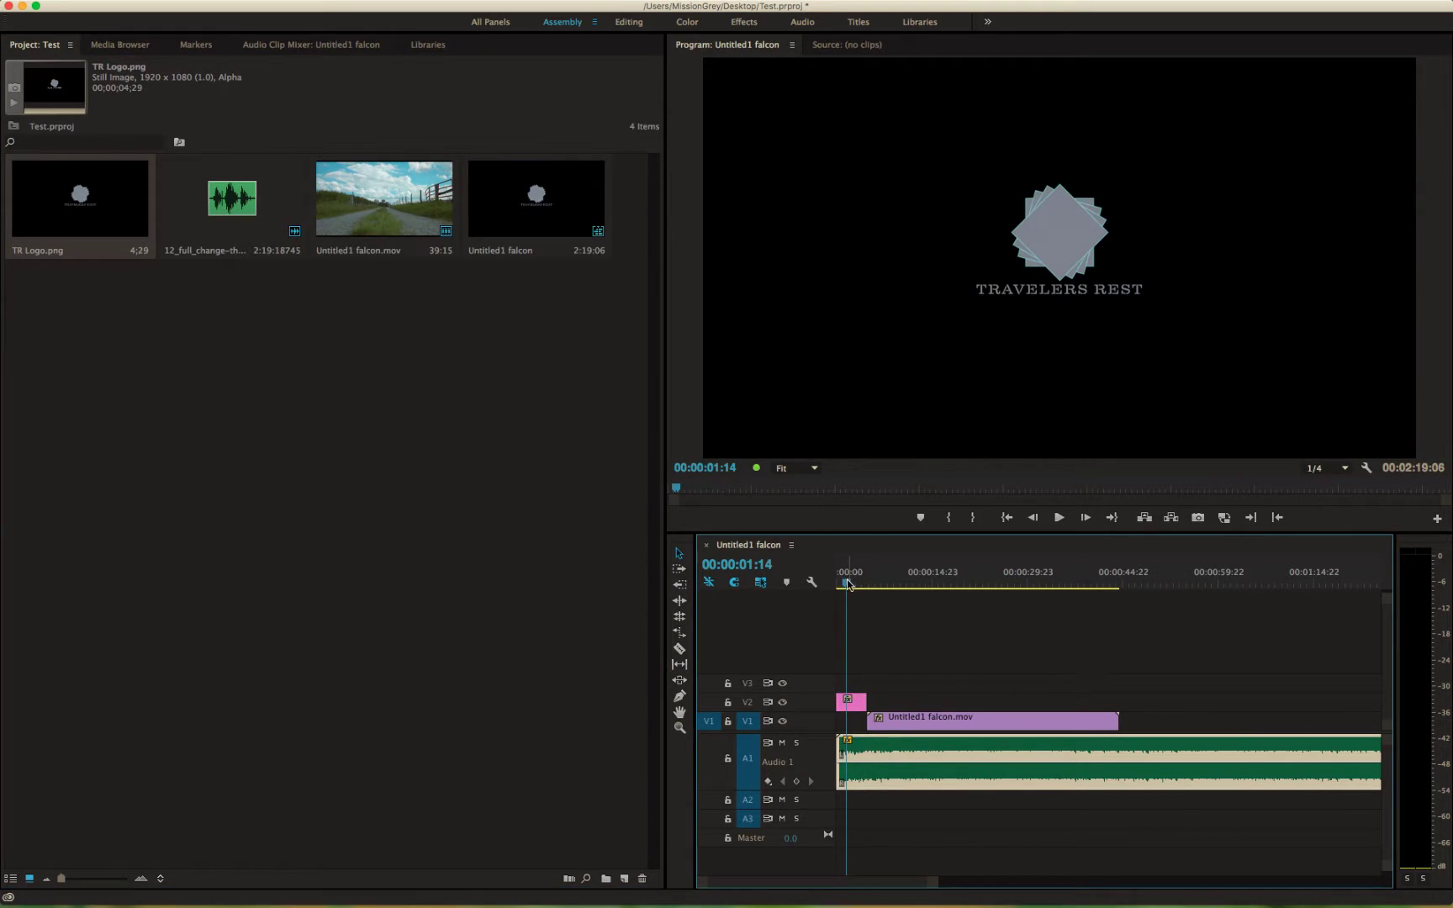
Play the sequence from its start several times to preview the logo with the music
{"action": "left_click_drag", "start_coordinate": [849, 583], "coordinate": [837, 584]}
{"action": "key", "text": "space"}
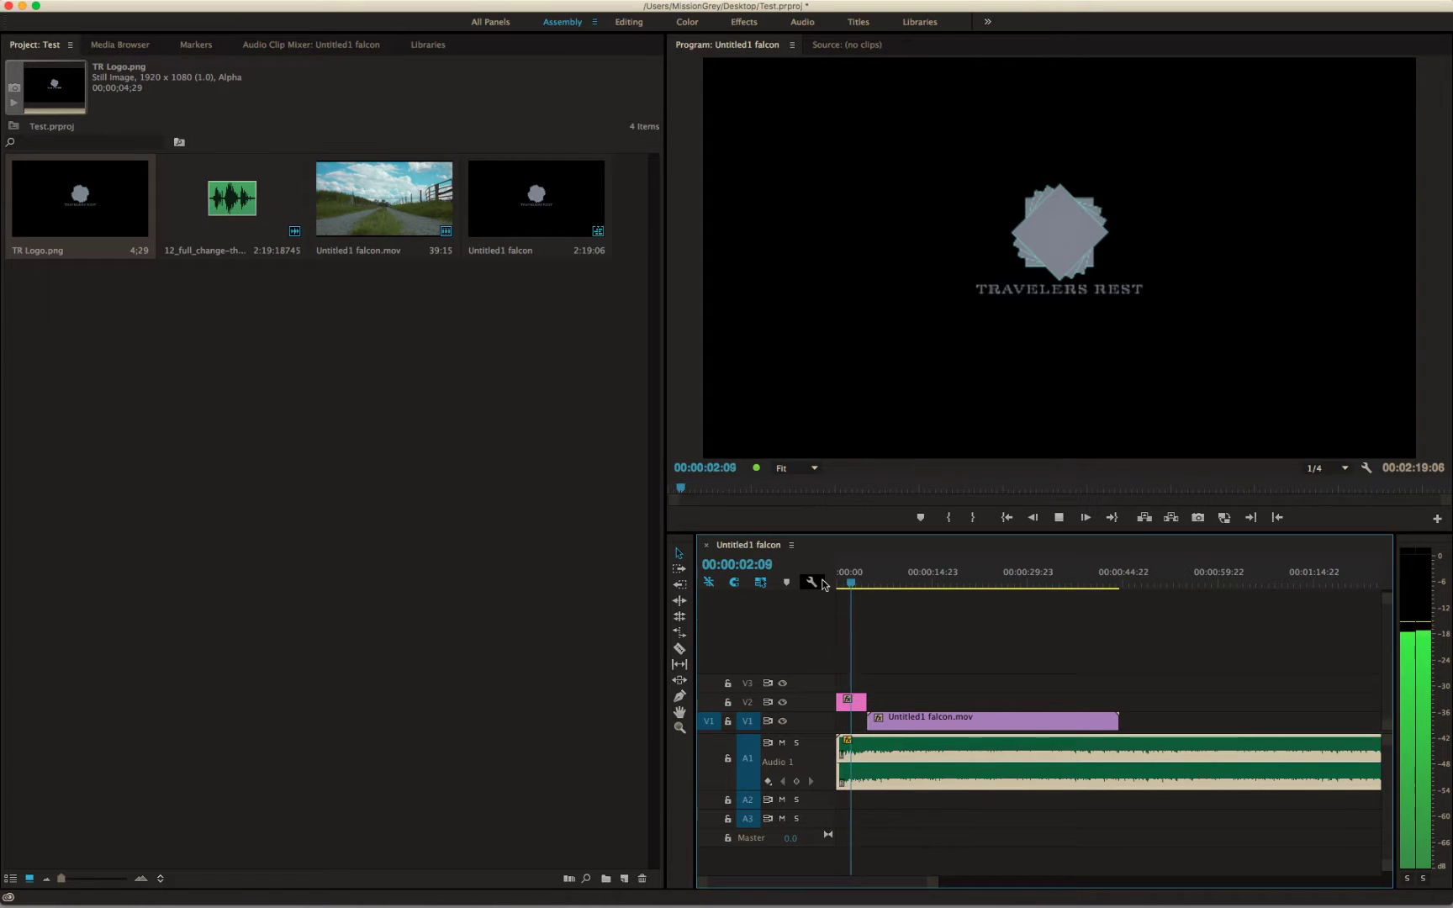
{"action": "key", "text": "space"}
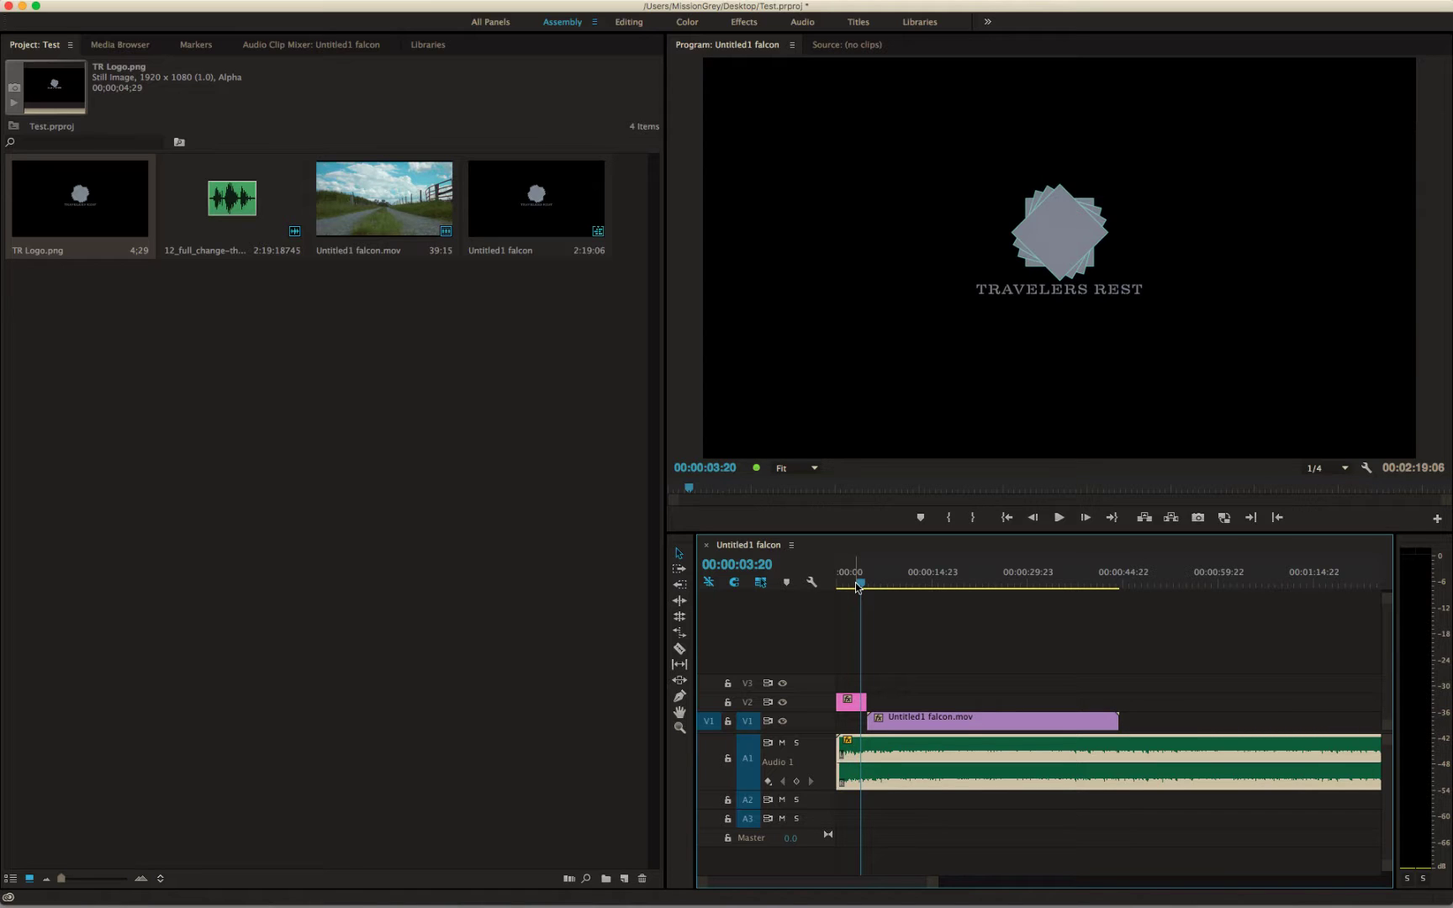
{"action": "left_click_drag", "start_coordinate": [857, 587], "coordinate": [828, 581]}
{"action": "key", "text": "space"}
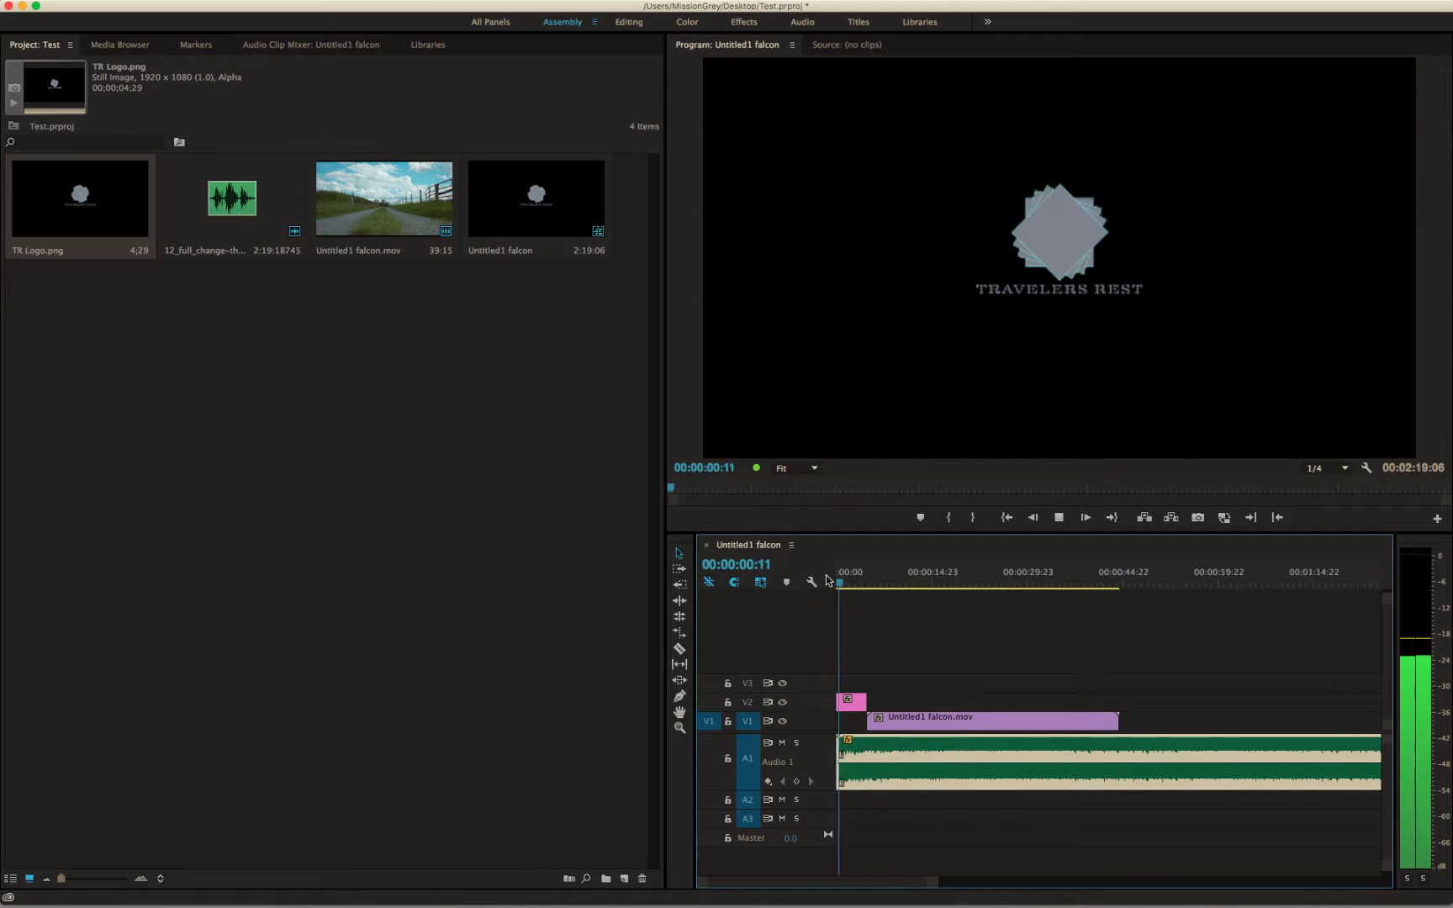
{"action": "left_click", "coordinate": [1060, 517]}
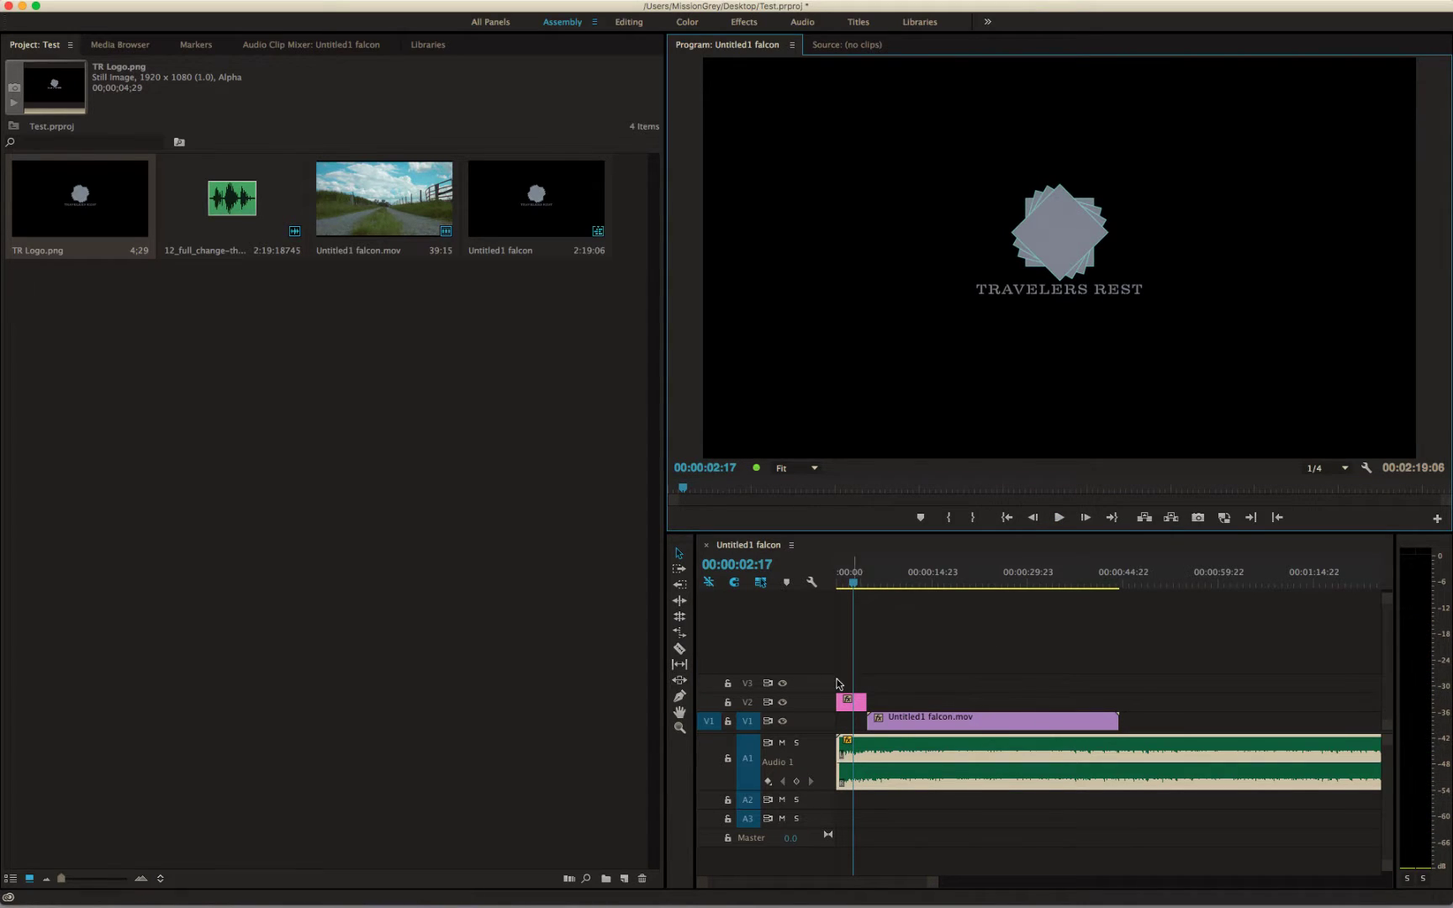
{"action": "left_click", "coordinate": [813, 707]}
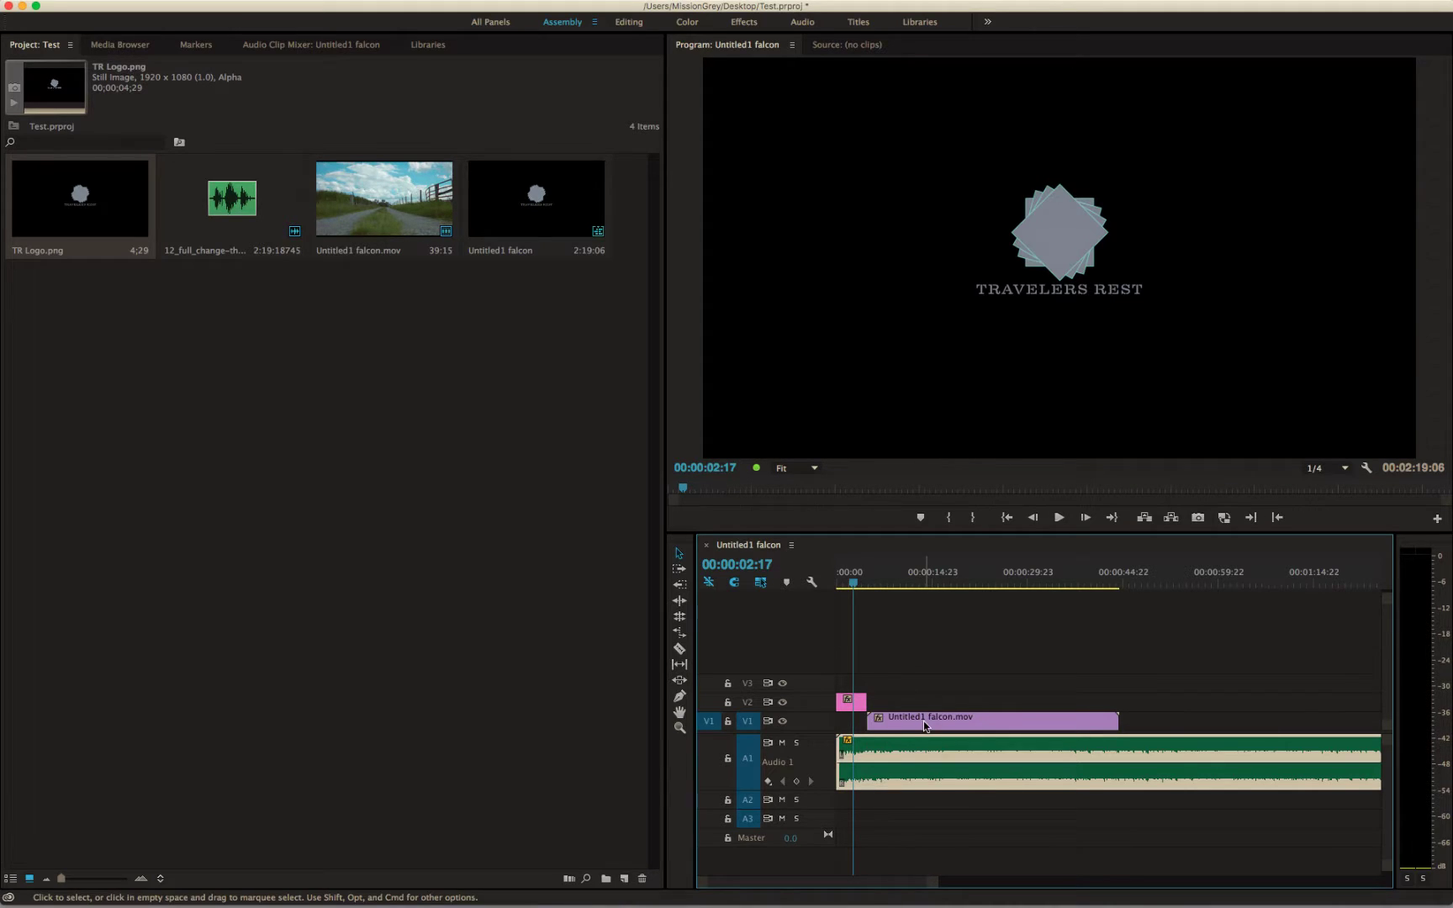
Move the video clip on V1 to the sequence start beneath the logo and scrub the playhead to 00:00:01:02
{"action": "left_click_drag", "start_coordinate": [925, 721], "coordinate": [898, 728]}
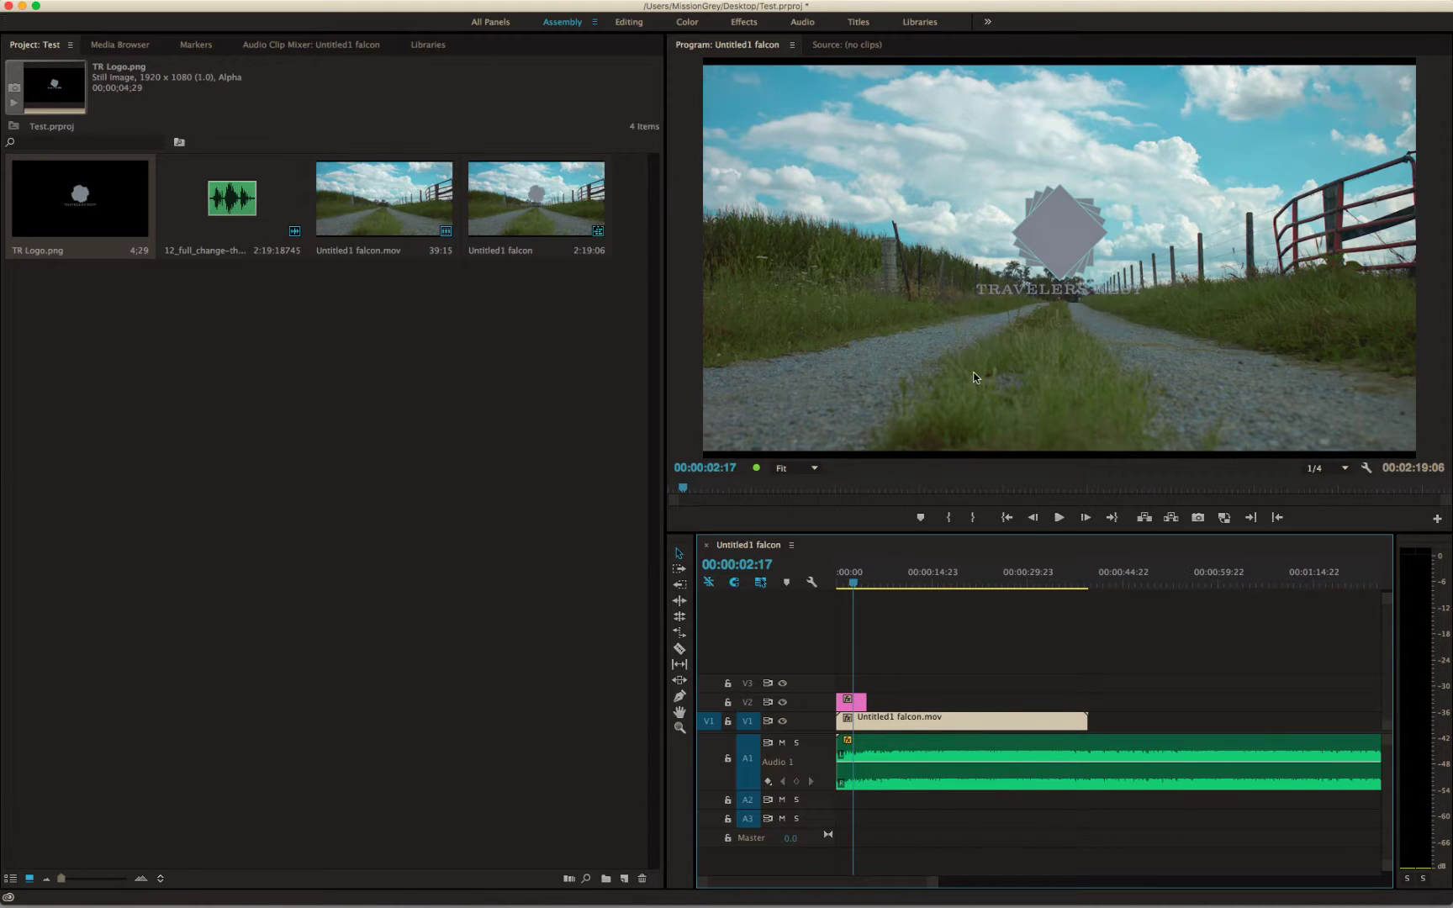
{"action": "left_click", "coordinate": [845, 582]}
{"action": "left_click_drag", "start_coordinate": [847, 583], "coordinate": [843, 583]}
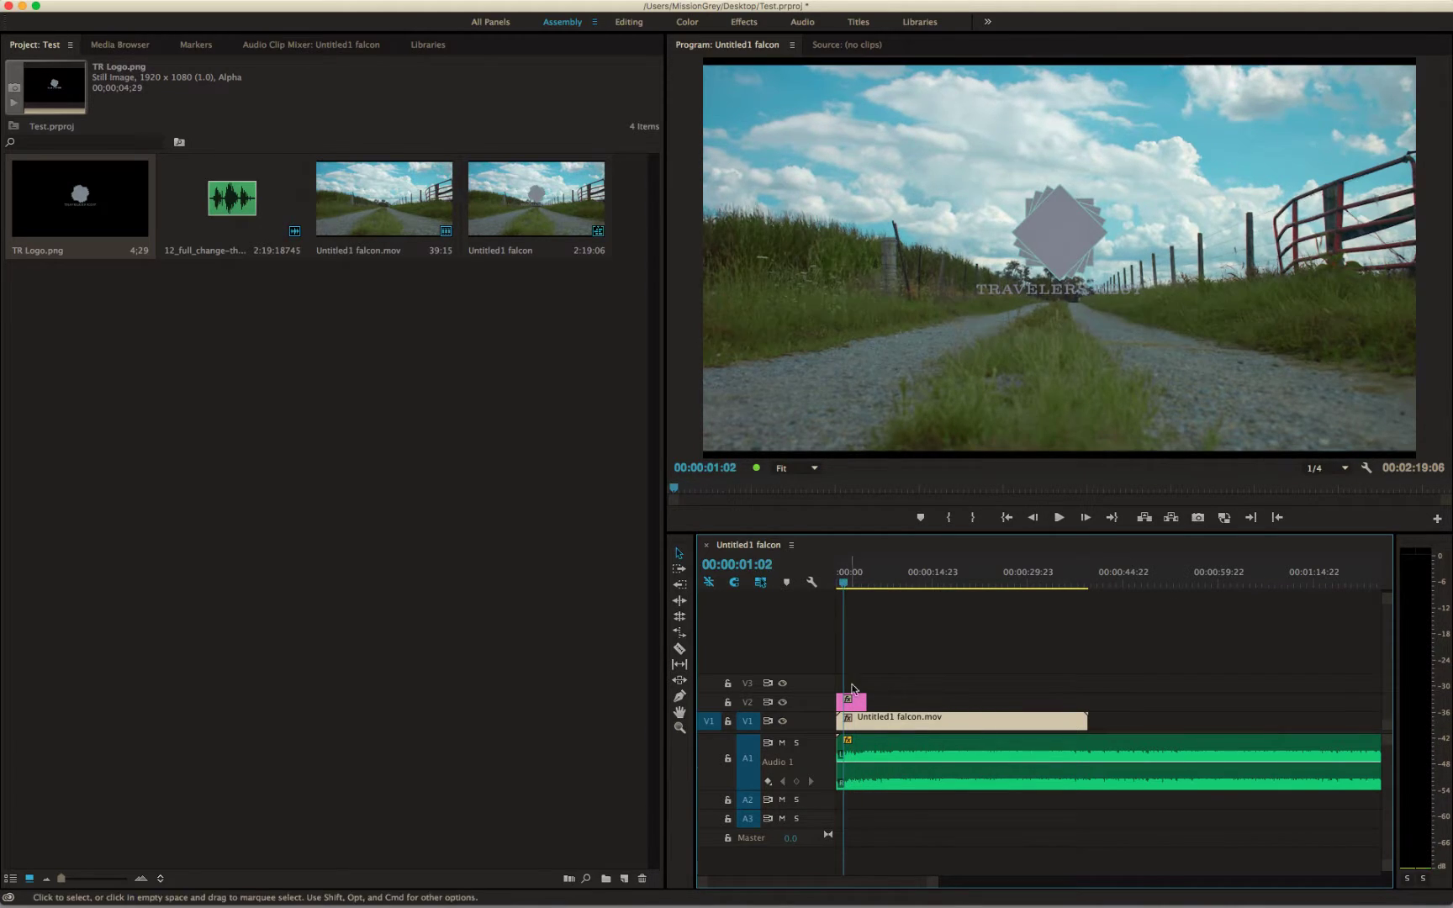
{"action": "left_click", "coordinate": [855, 705]}
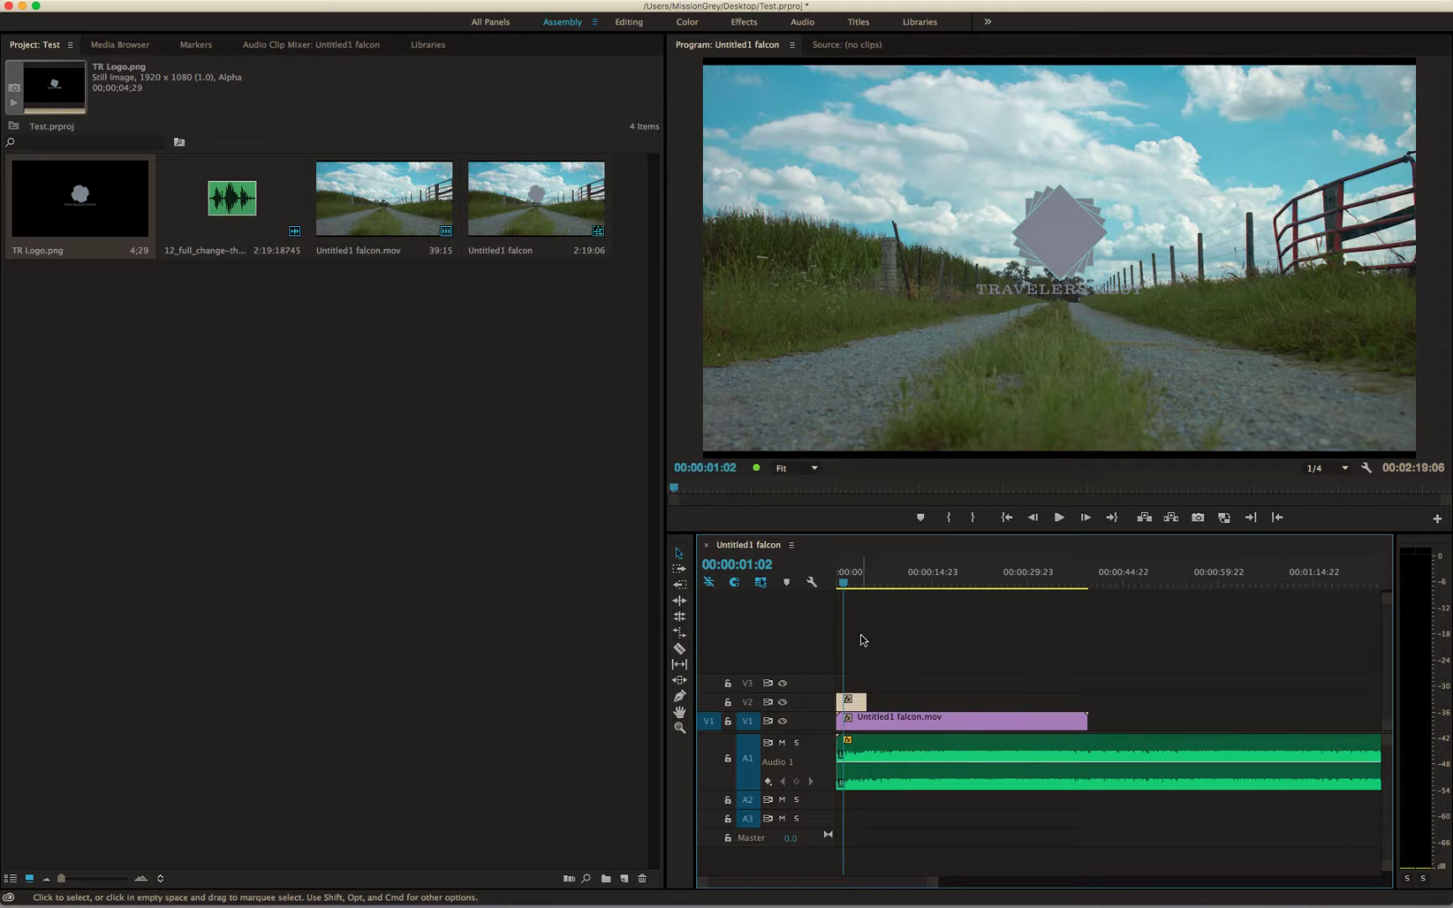
Play the sequence from 00:00:00:00 to preview the logo over the video
{"action": "right_click", "coordinate": [836, 580]}
{"action": "key", "text": "Escape"}
{"action": "left_click", "coordinate": [834, 582]}
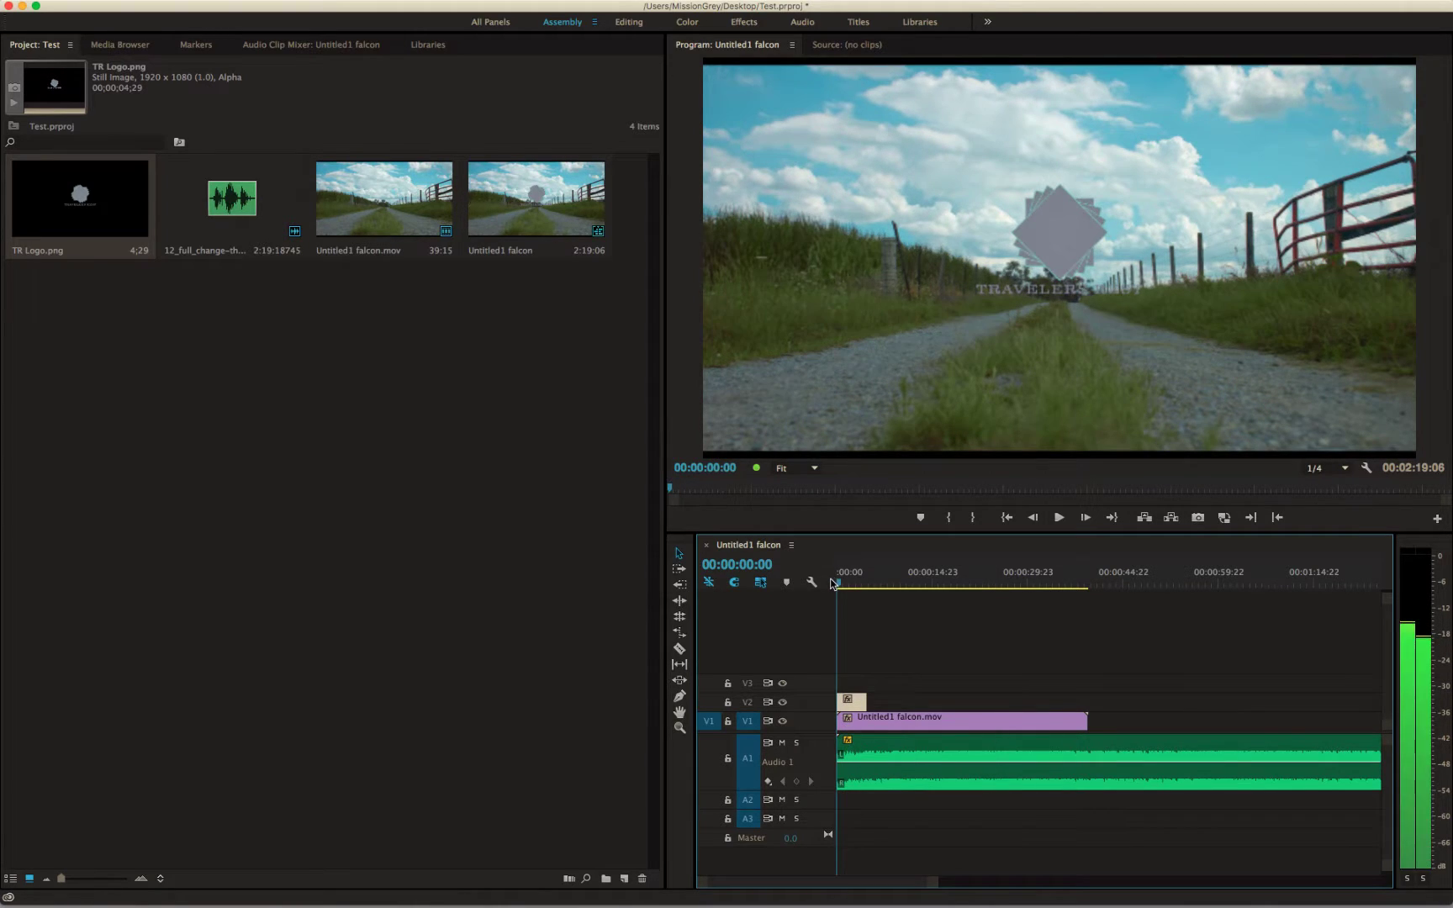
{"action": "key", "text": "space"}
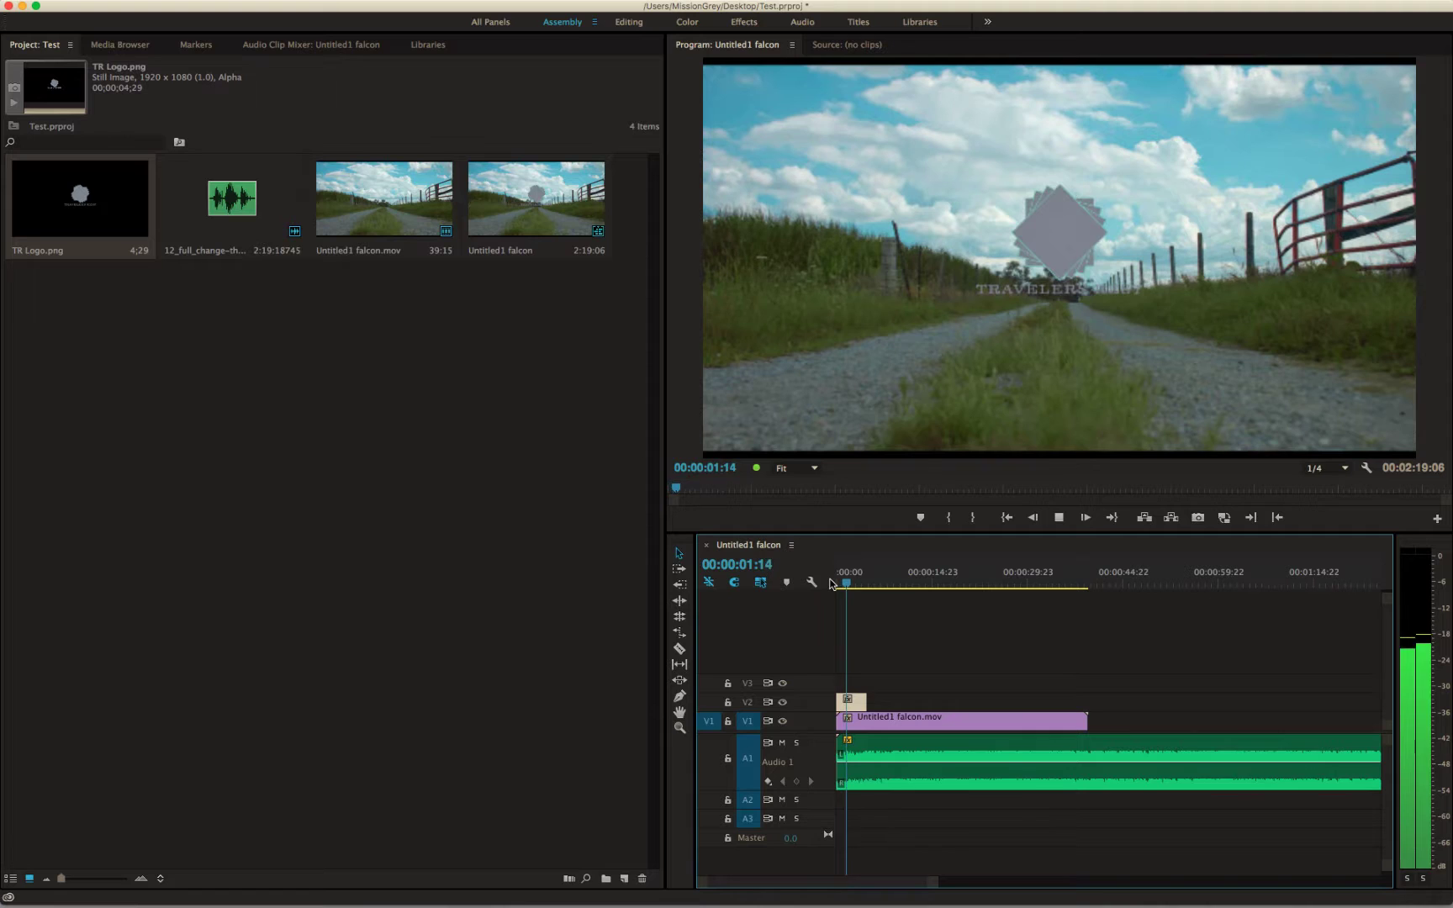
{"action": "key", "text": "space"}
Select the logo, video and music clips and nudge them together to about 14 frames after the sequence start
{"action": "left_click_drag", "start_coordinate": [895, 796], "coordinate": [857, 710]}
{"action": "left_click_drag", "start_coordinate": [900, 811], "coordinate": [854, 703]}
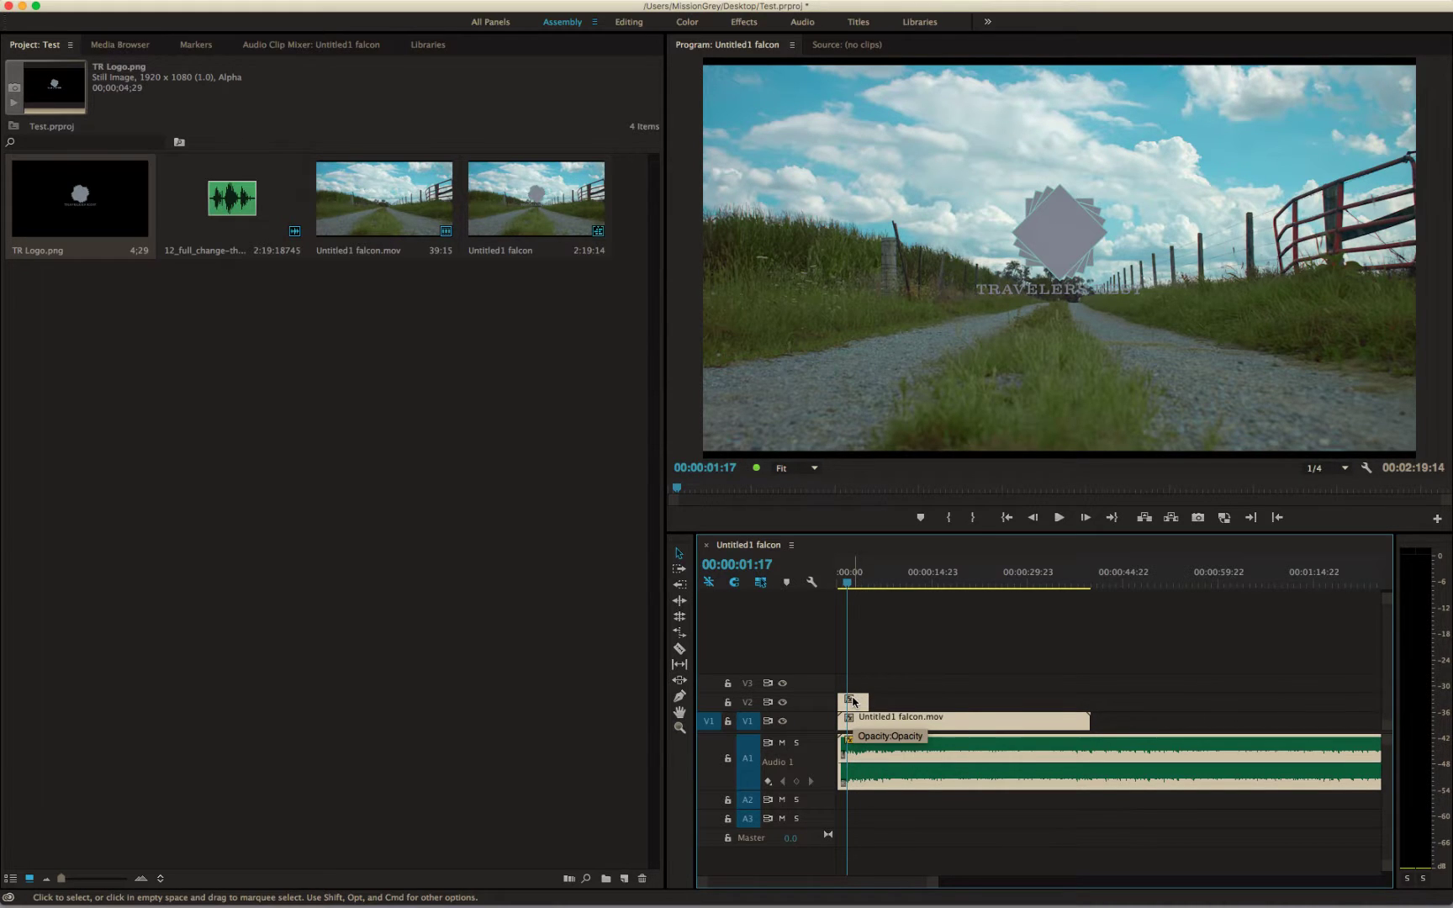
{"action": "key", "text": "super+Right"}
{"action": "key", "text": "super+Right"}
{"action": "key", "text": "super+Right"}
{"action": "key", "text": "super+Right"}
{"action": "key", "text": "super+Right"}
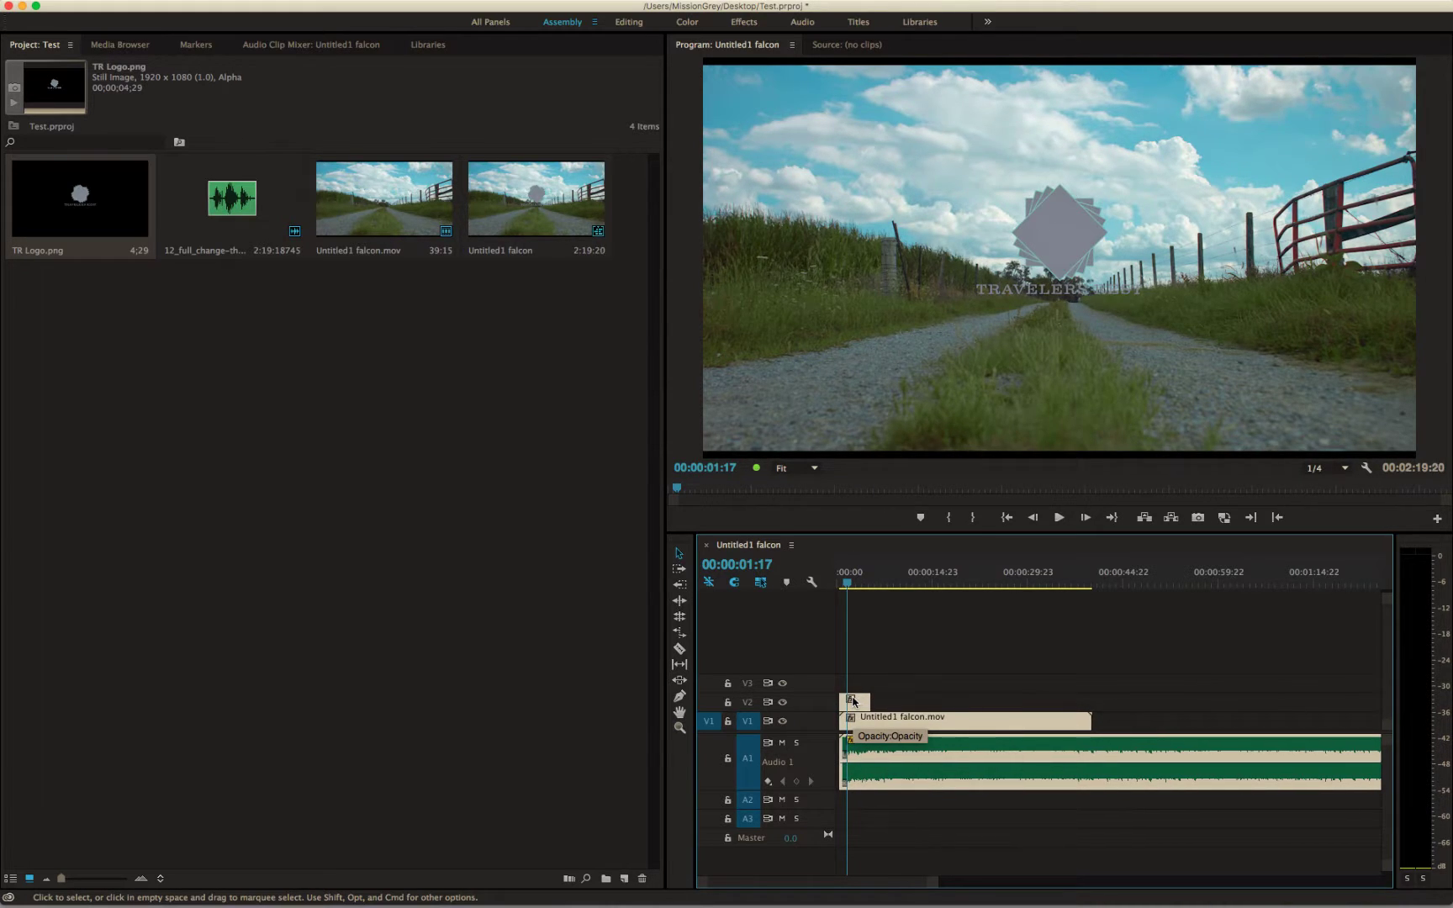
Nudge the selected logo, video and music clips back and forth until they start about 20 frames into the sequence
{"action": "left_click_drag", "start_coordinate": [932, 886], "coordinate": [840, 883]}
{"action": "mouse_move", "coordinate": [957, 709]}
{"action": "left_mouse_down"}
{"action": "mouse_move", "coordinate": [1018, 708]}
{"action": "mouse_move", "coordinate": [975, 711]}
{"action": "left_mouse_up"}
{"action": "key", "text": "super+Left"}
{"action": "key", "text": "super+Left"}
{"action": "key", "text": "super+Left"}
{"action": "key", "text": "super+Left"}
{"action": "key", "text": "super+Left"}
{"action": "key", "text": "super+Left"}
{"action": "key", "text": "super+Left"}
{"action": "key", "text": "super+Left"}
{"action": "key", "text": "super+Left"}
{"action": "key", "text": "super+Left"}
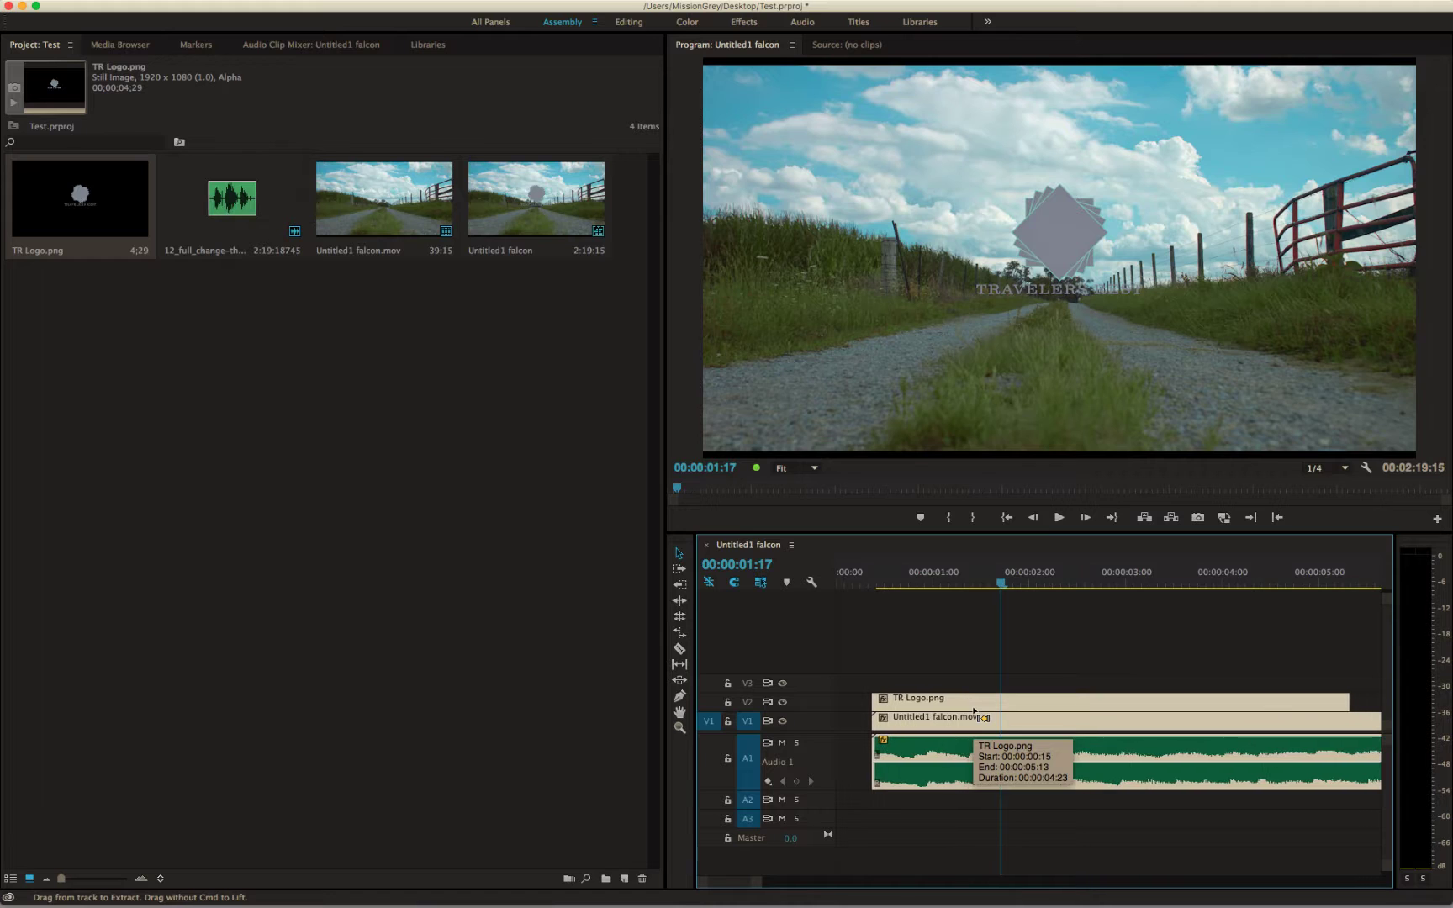
{"action": "key", "text": "super+Left"}
{"action": "key", "text": "super+Right"}
{"action": "key", "text": "super+Right"}
{"action": "key", "text": "super+Right"}
{"action": "key", "text": "super+Right"}
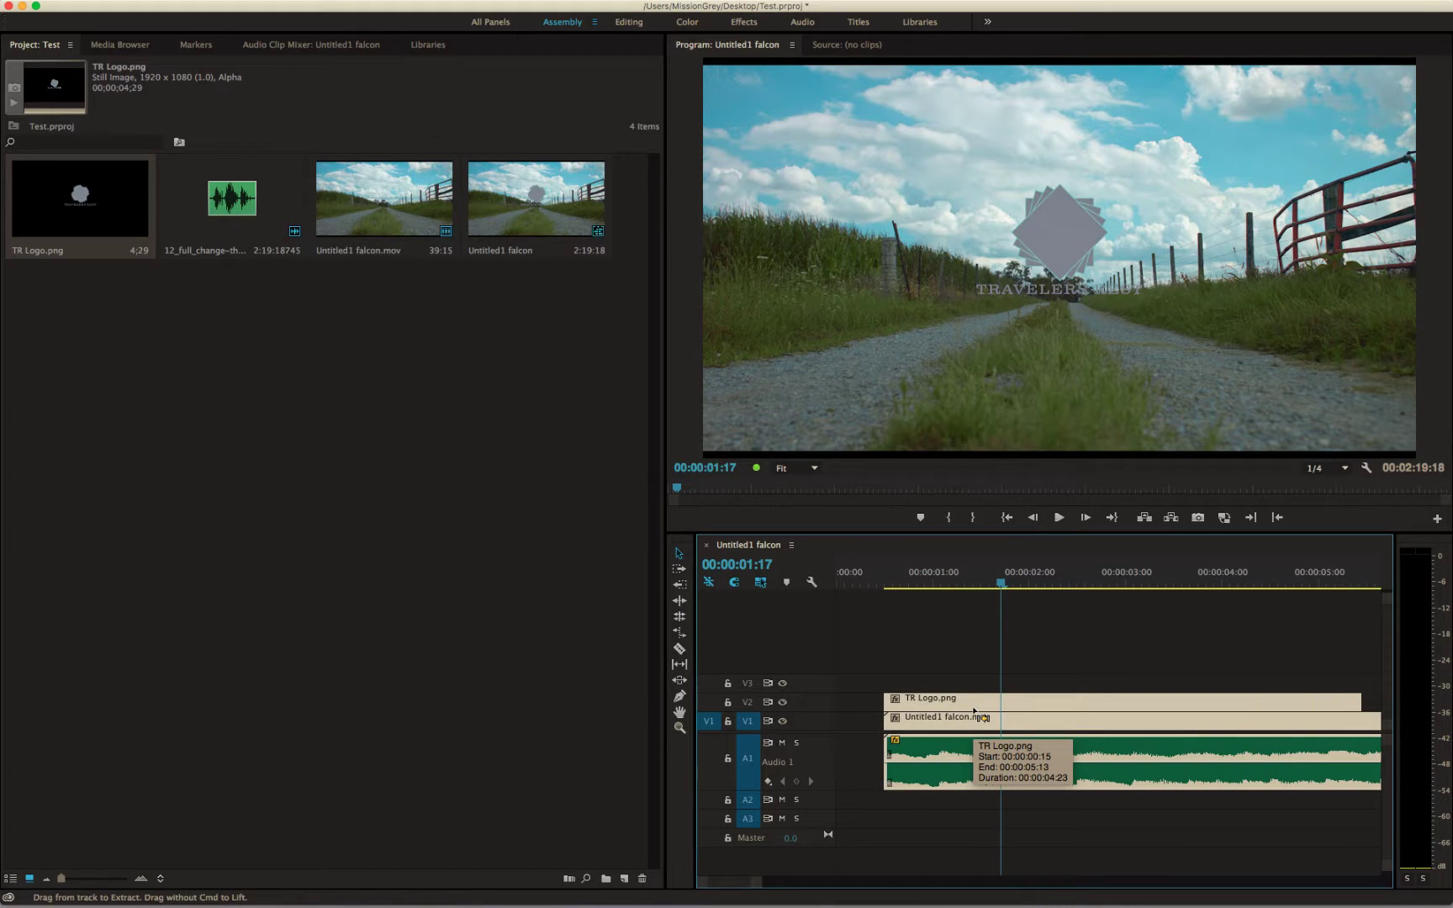
{"action": "key", "text": "super+Right"}
{"action": "key", "text": "super+Right"}
{"action": "key", "text": "super+Right"}
{"action": "key", "text": "super+Right"}
{"action": "key", "text": "super+Right"}
{"action": "key", "text": "super+Right"}
{"action": "key", "text": "super+Right"}
{"action": "key", "text": "super+Right"}
{"action": "key", "text": "super+Right"}
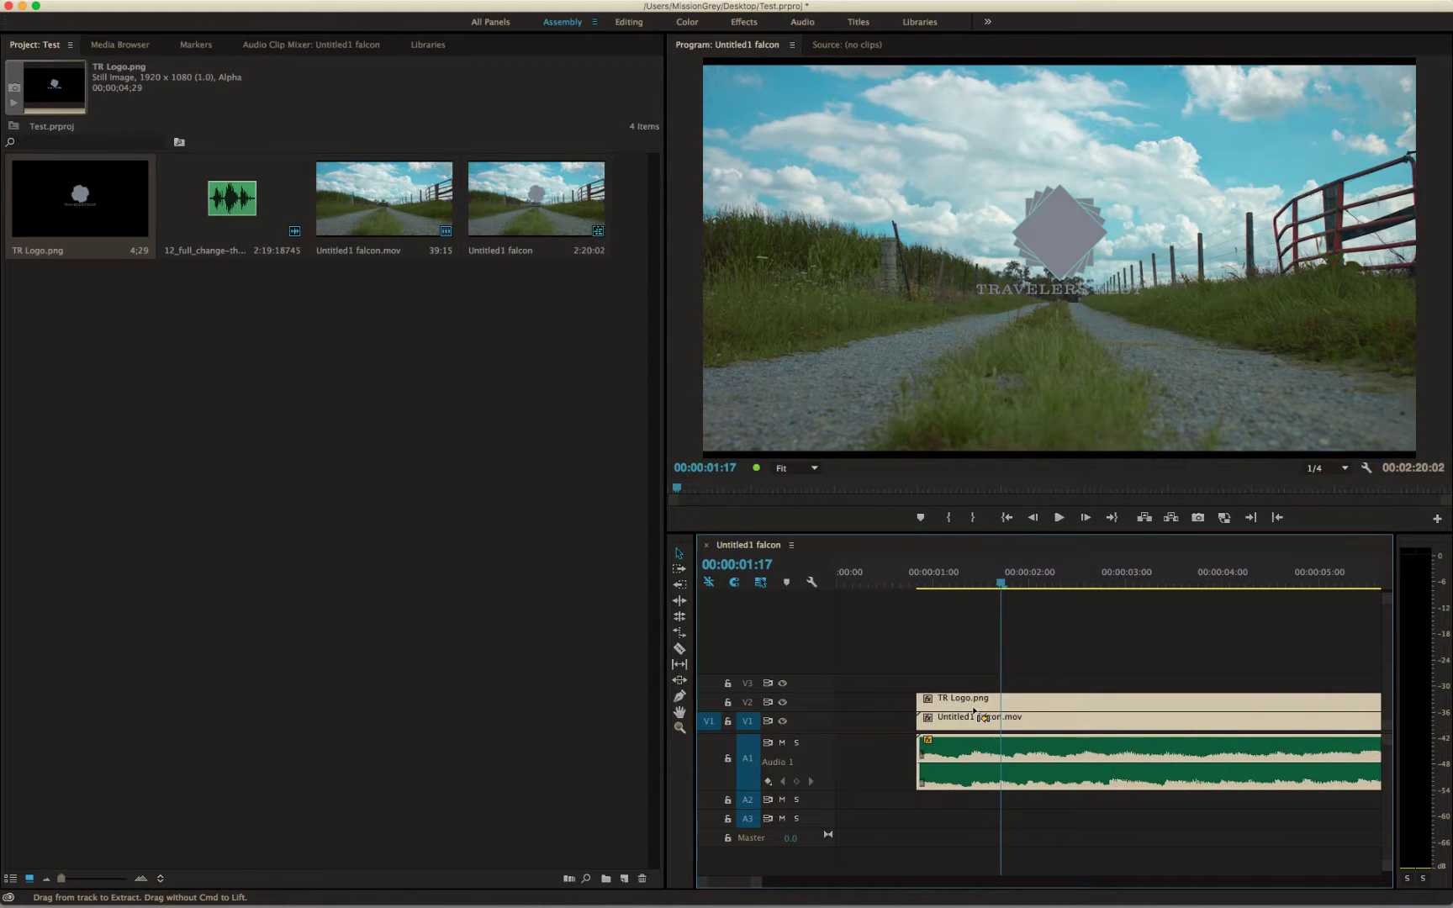
Play the empty gap at the start of the sequence to check its timing
{"action": "key", "text": "Home"}
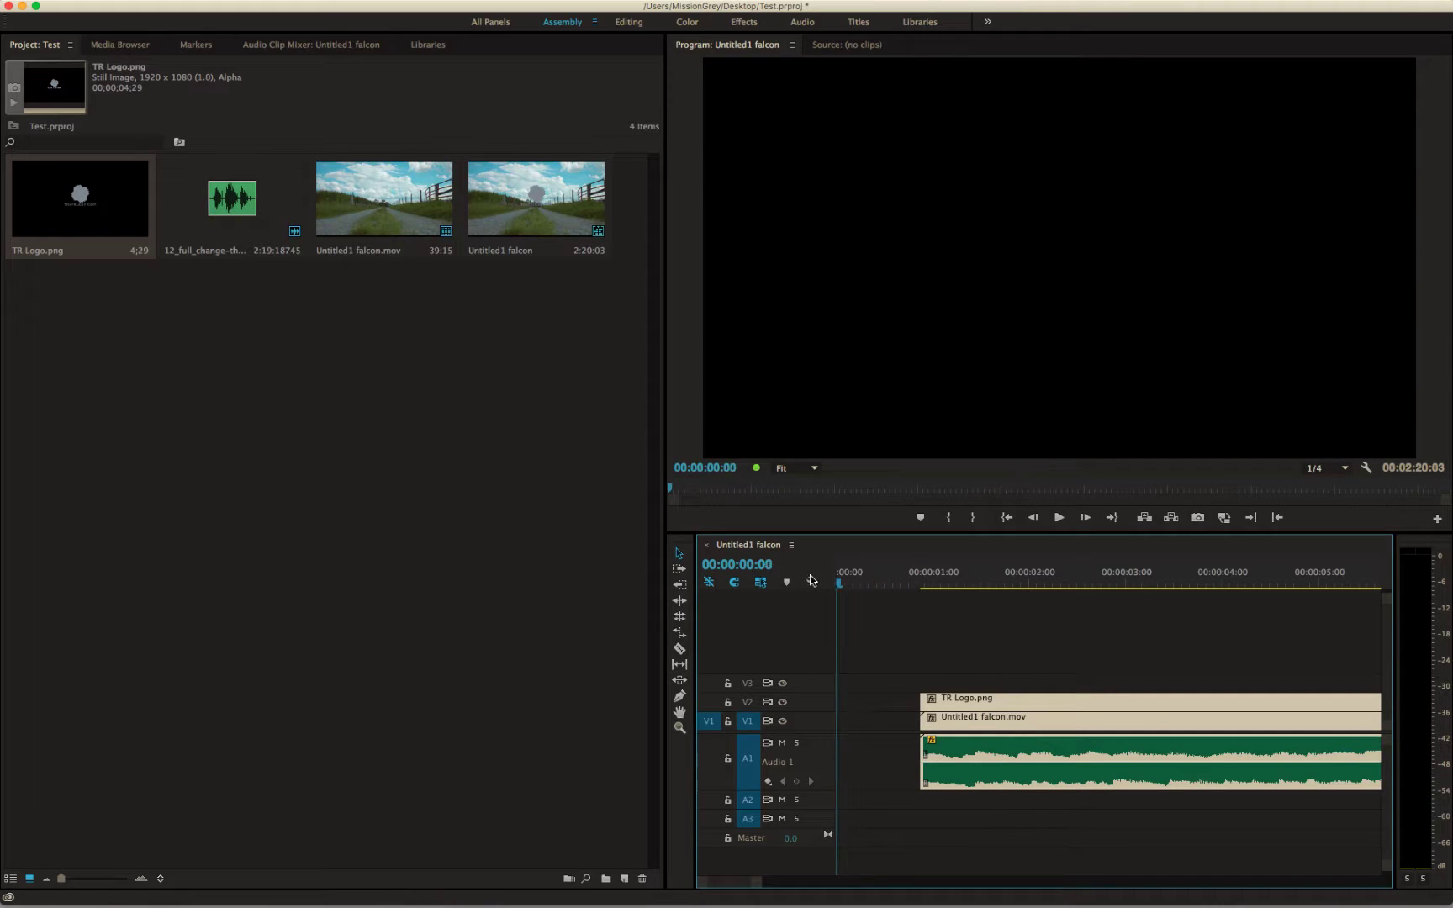
{"action": "key", "text": "space"}
{"action": "left_click", "coordinate": [877, 575]}
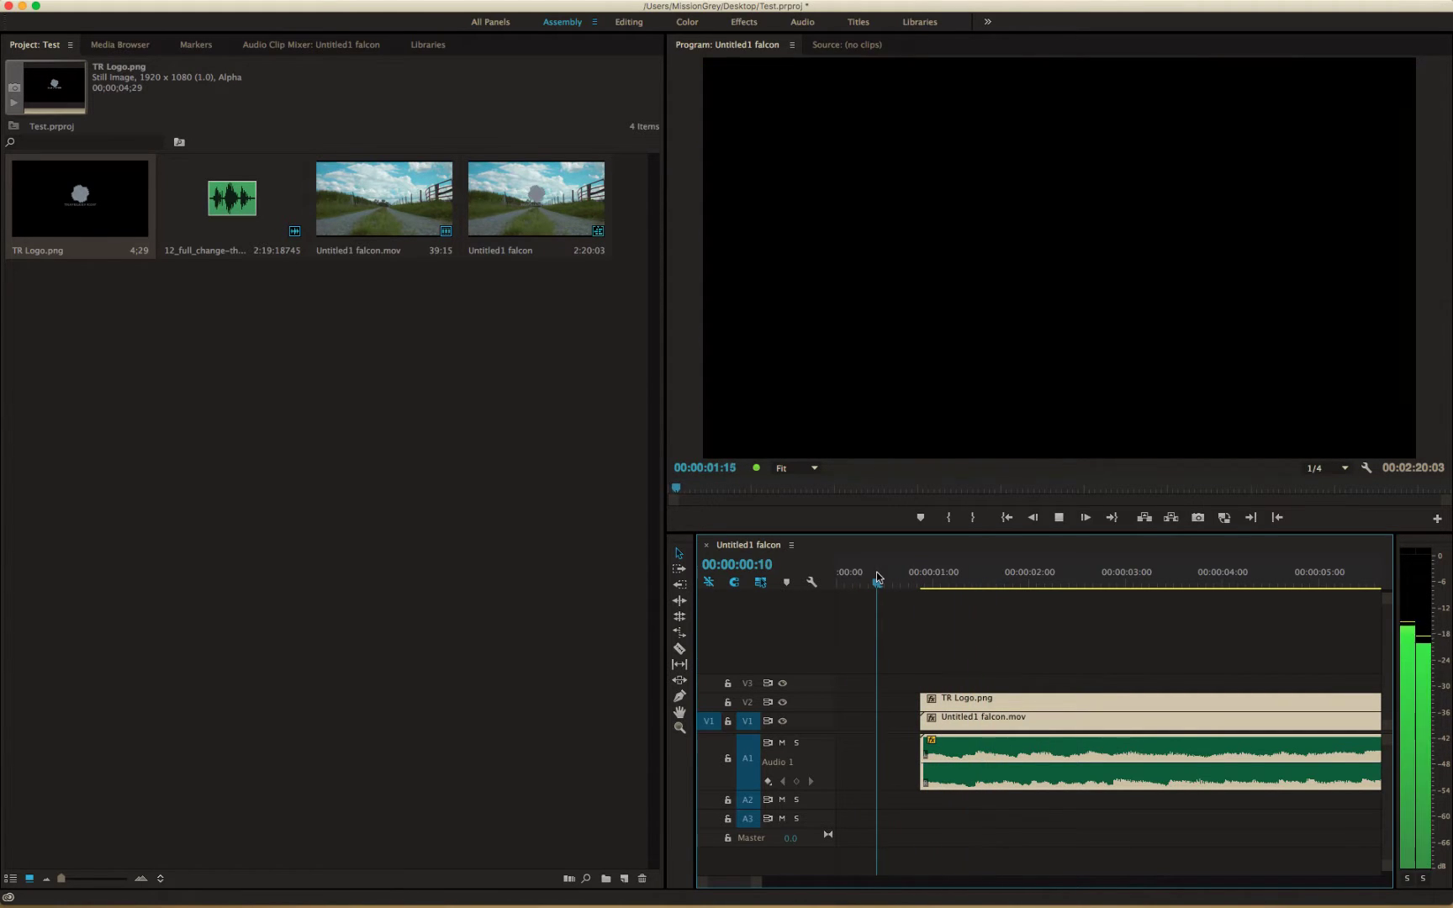
Shift the selected logo, video and music clips earlier to start at 00:00:00:14, and play the opening
{"action": "left_click_drag", "start_coordinate": [1006, 707], "coordinate": [978, 708]}
{"action": "key", "text": "space"}
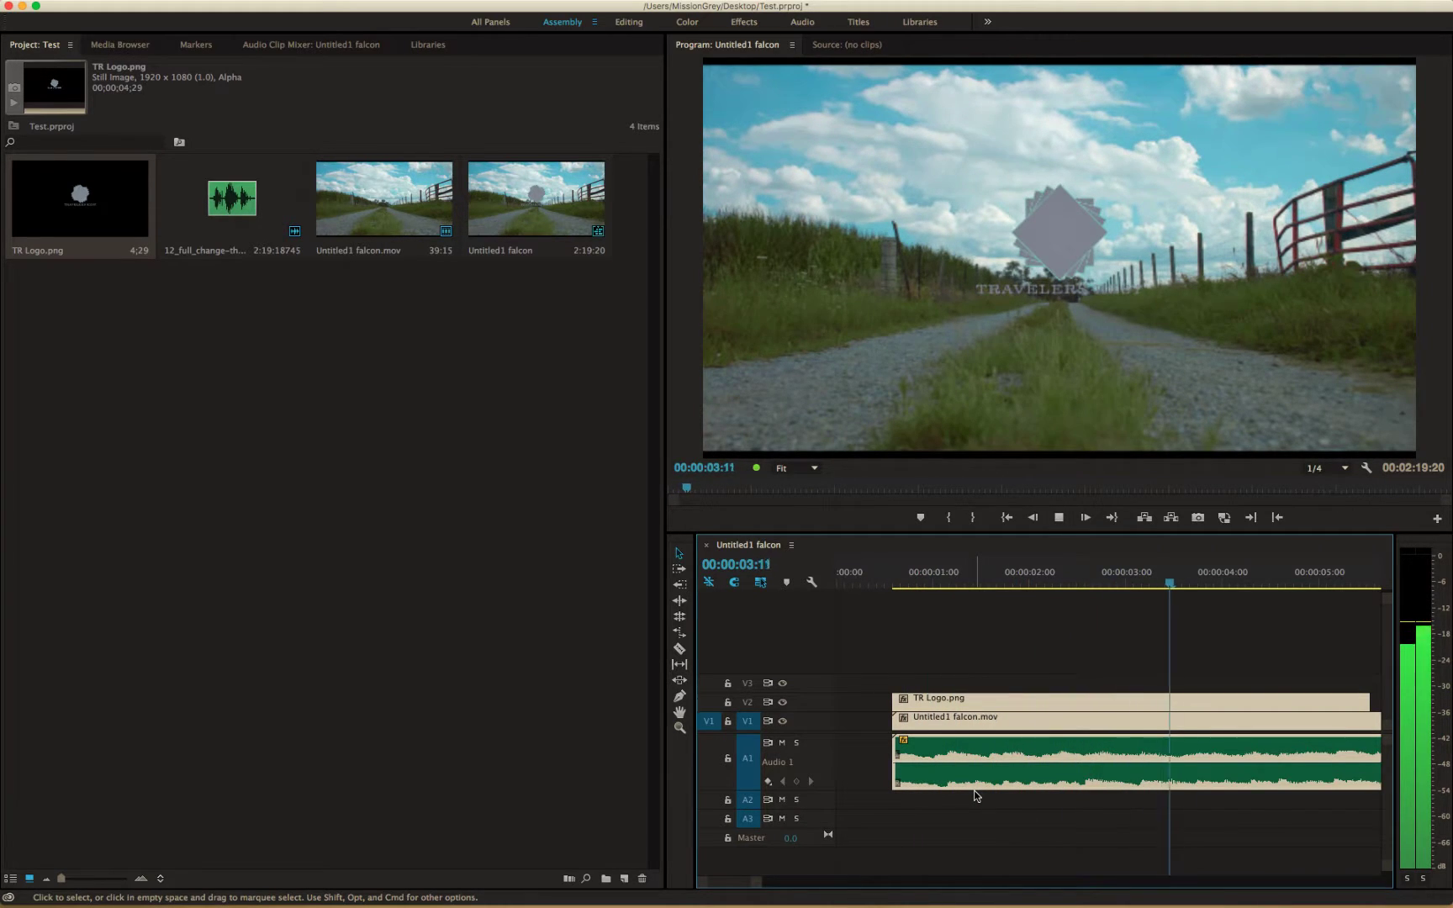
{"action": "key", "text": "space"}
{"action": "left_click", "coordinate": [1003, 801]}
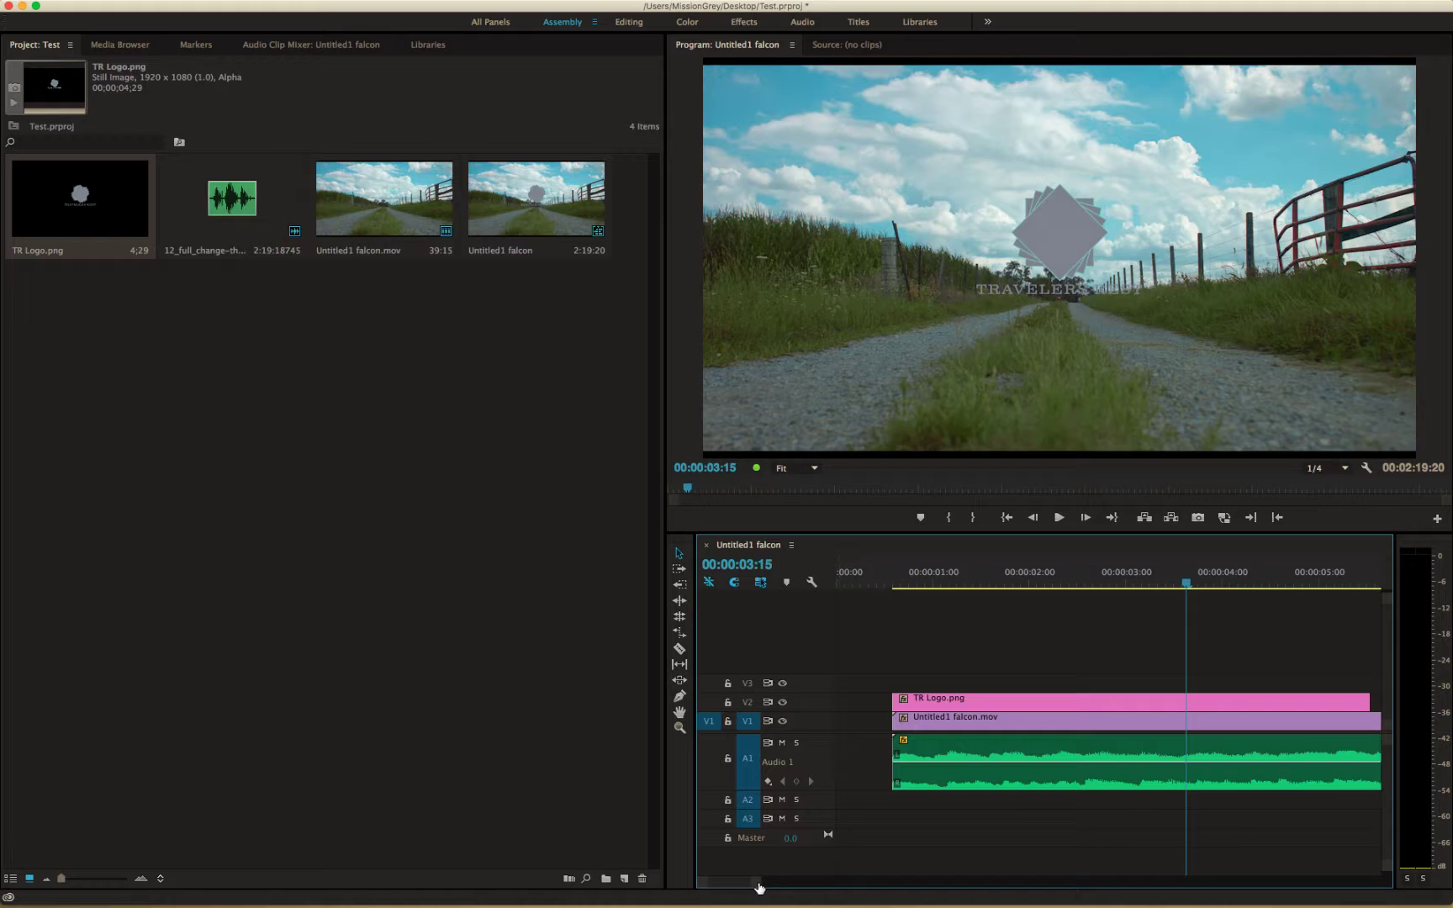
Move only the video clip on V1 to start at about 1.3 seconds and scrub the opening to 00:00:02:09
{"action": "left_click_drag", "start_coordinate": [759, 887], "coordinate": [775, 883]}
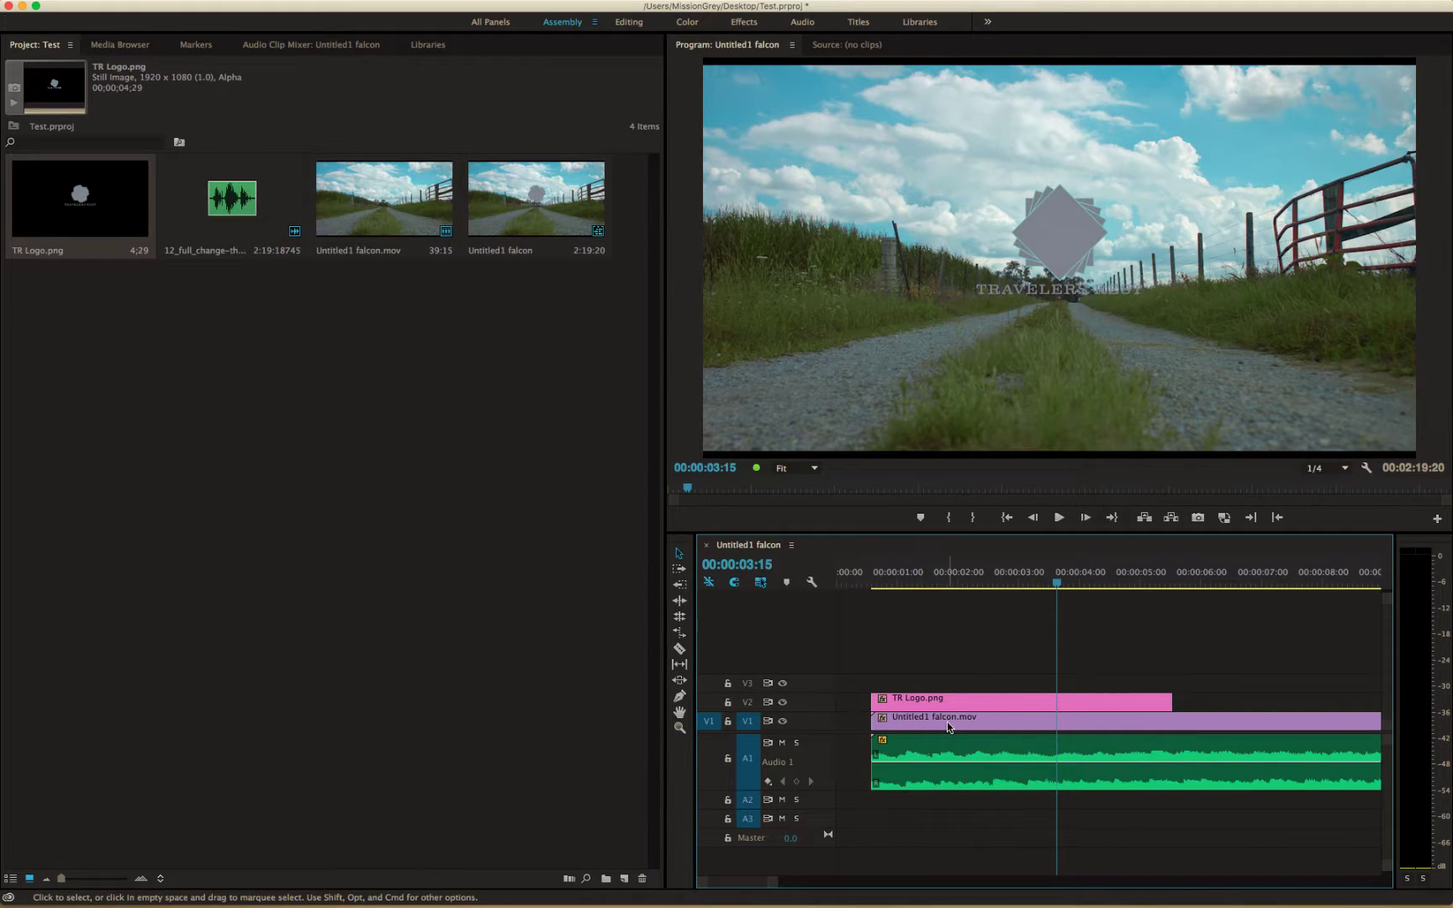
{"action": "left_click_drag", "start_coordinate": [961, 719], "coordinate": [1020, 721]}
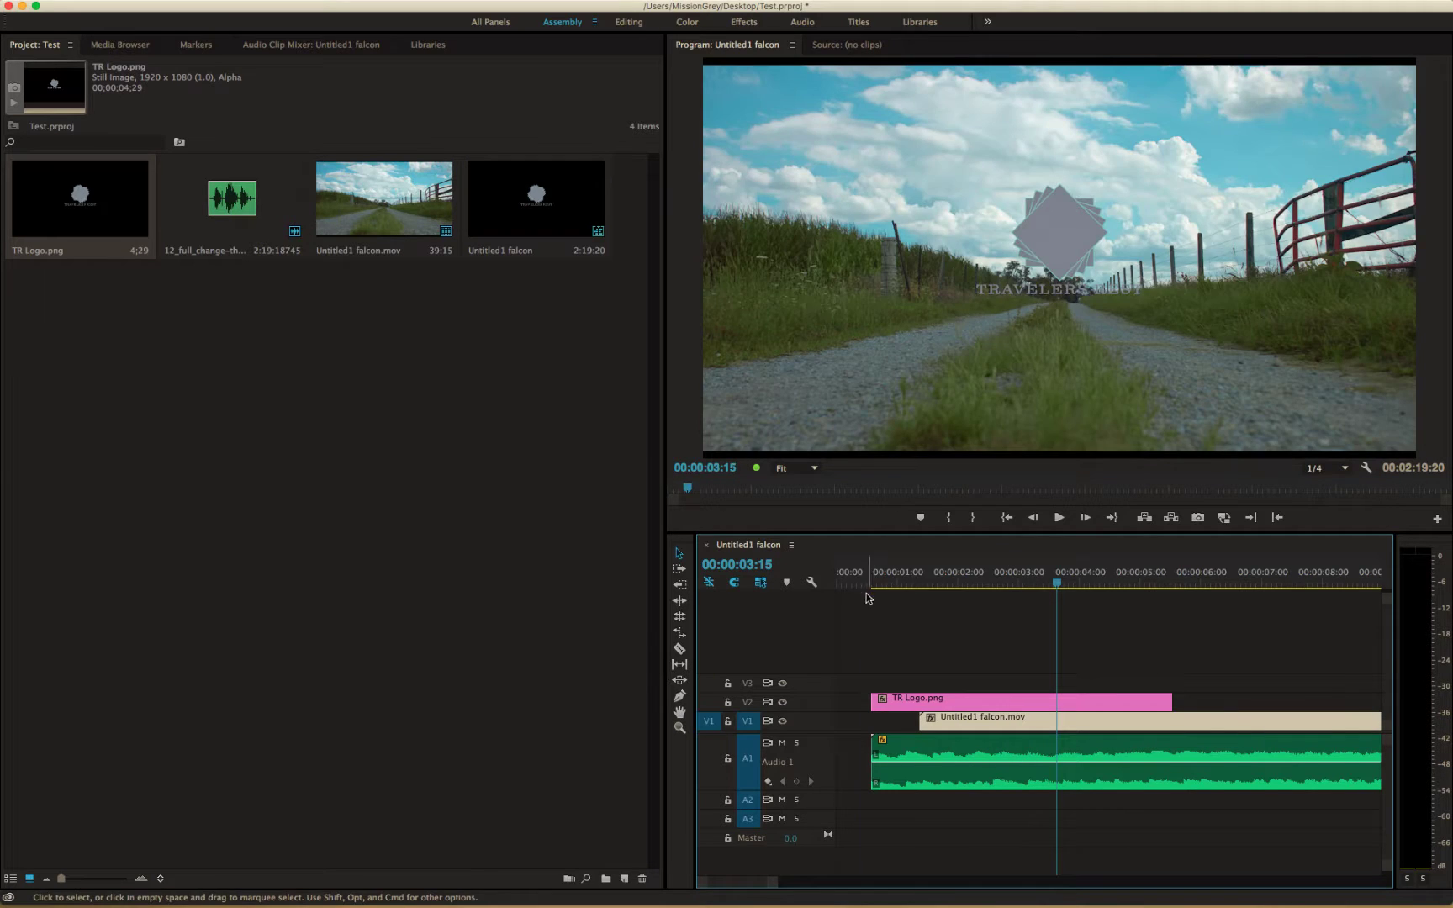
{"action": "left_click", "coordinate": [864, 583]}
{"action": "left_click_drag", "start_coordinate": [864, 583], "coordinate": [980, 588]}
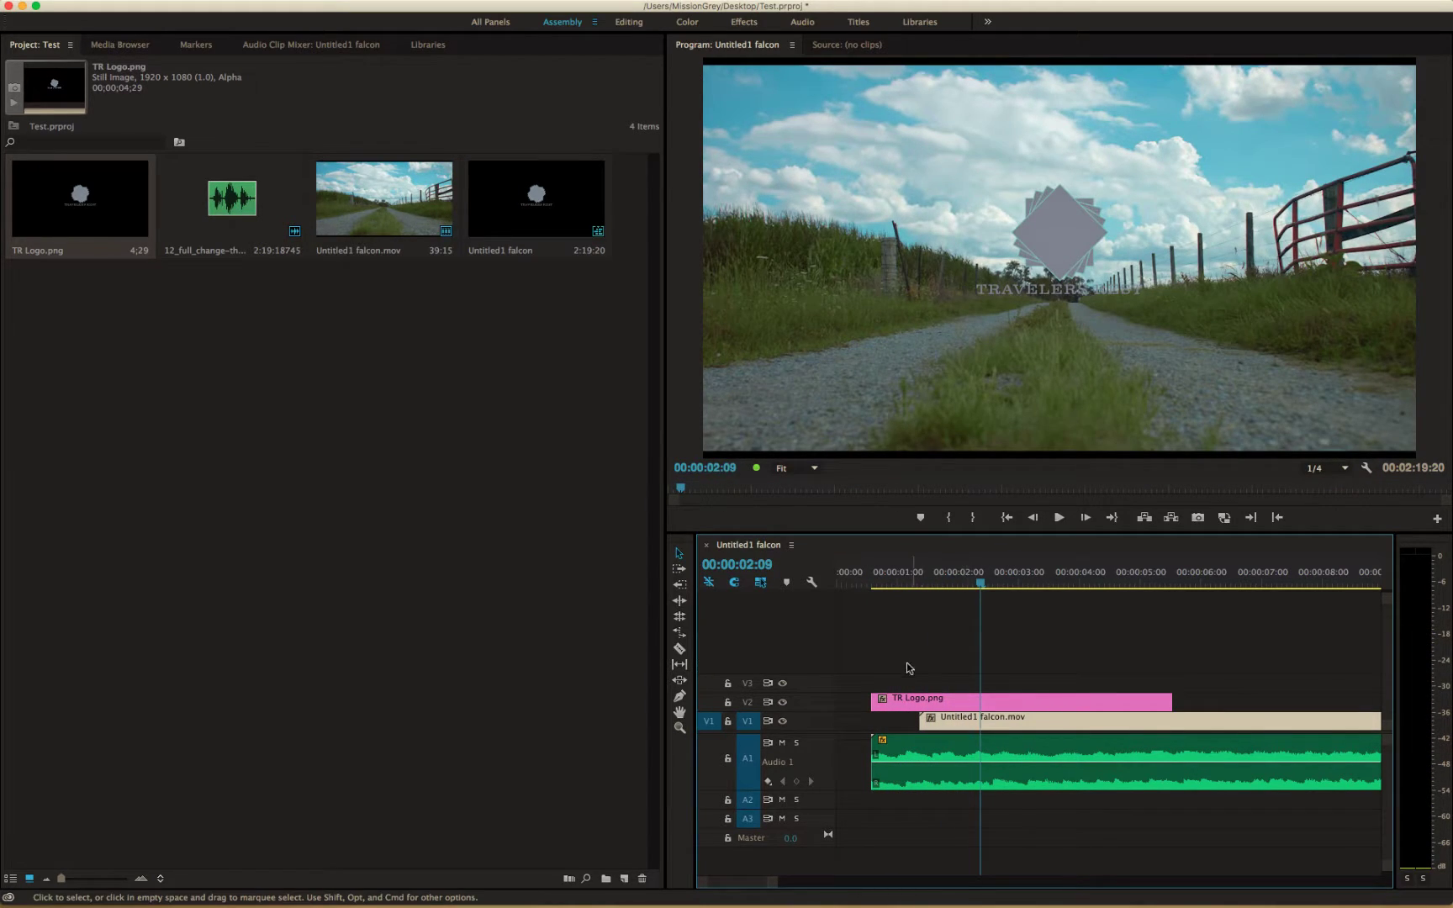
Select the TR Logo.png clip and increase the height of tracks V2 and V1, showing the logo's thumbnail
{"action": "left_click", "coordinate": [908, 709]}
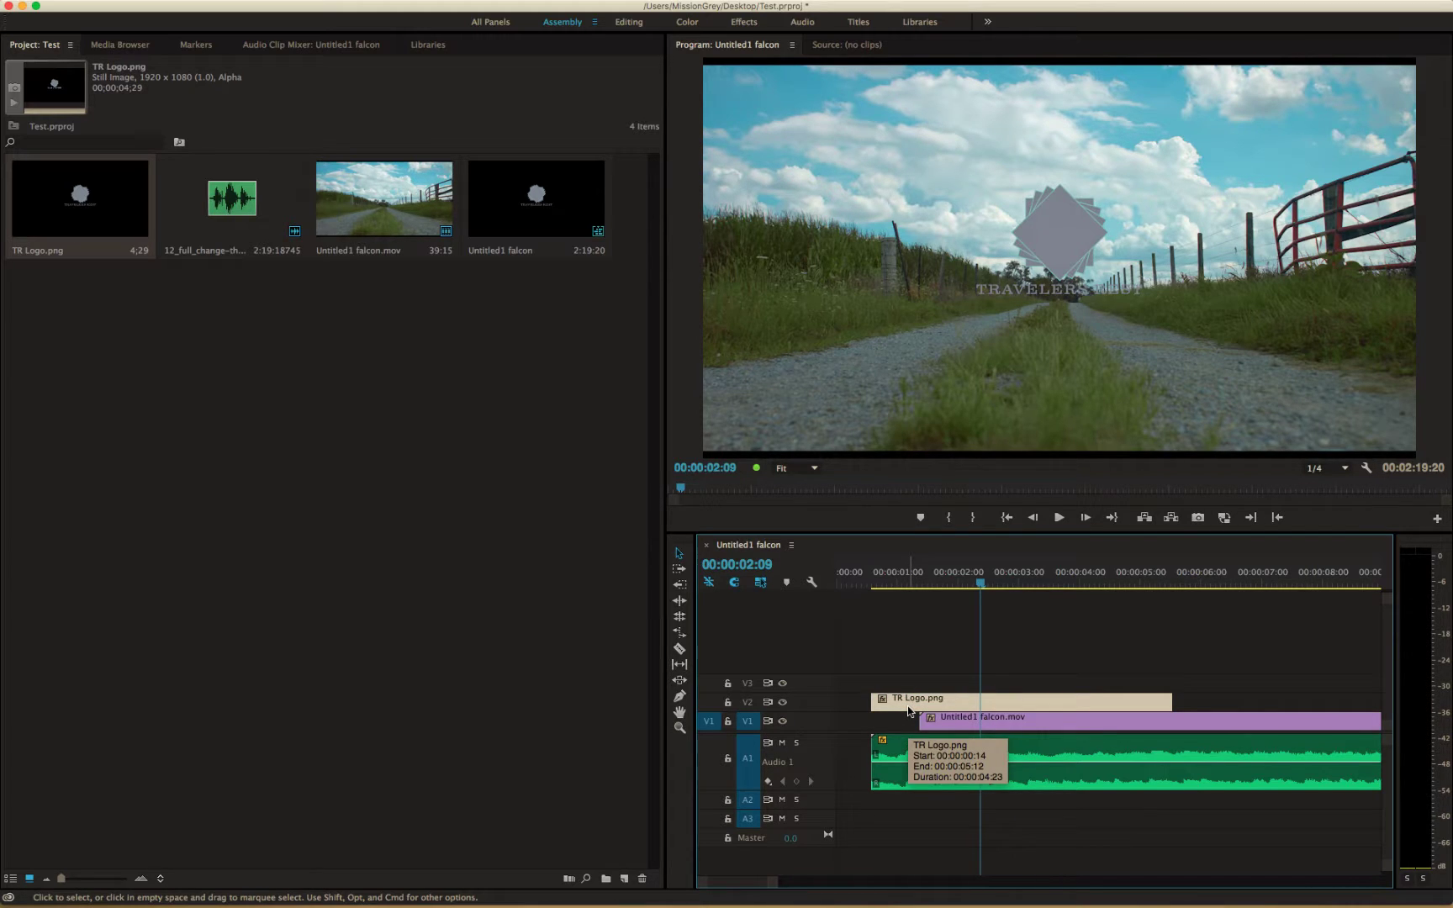
{"action": "double_click", "coordinate": [827, 702]}
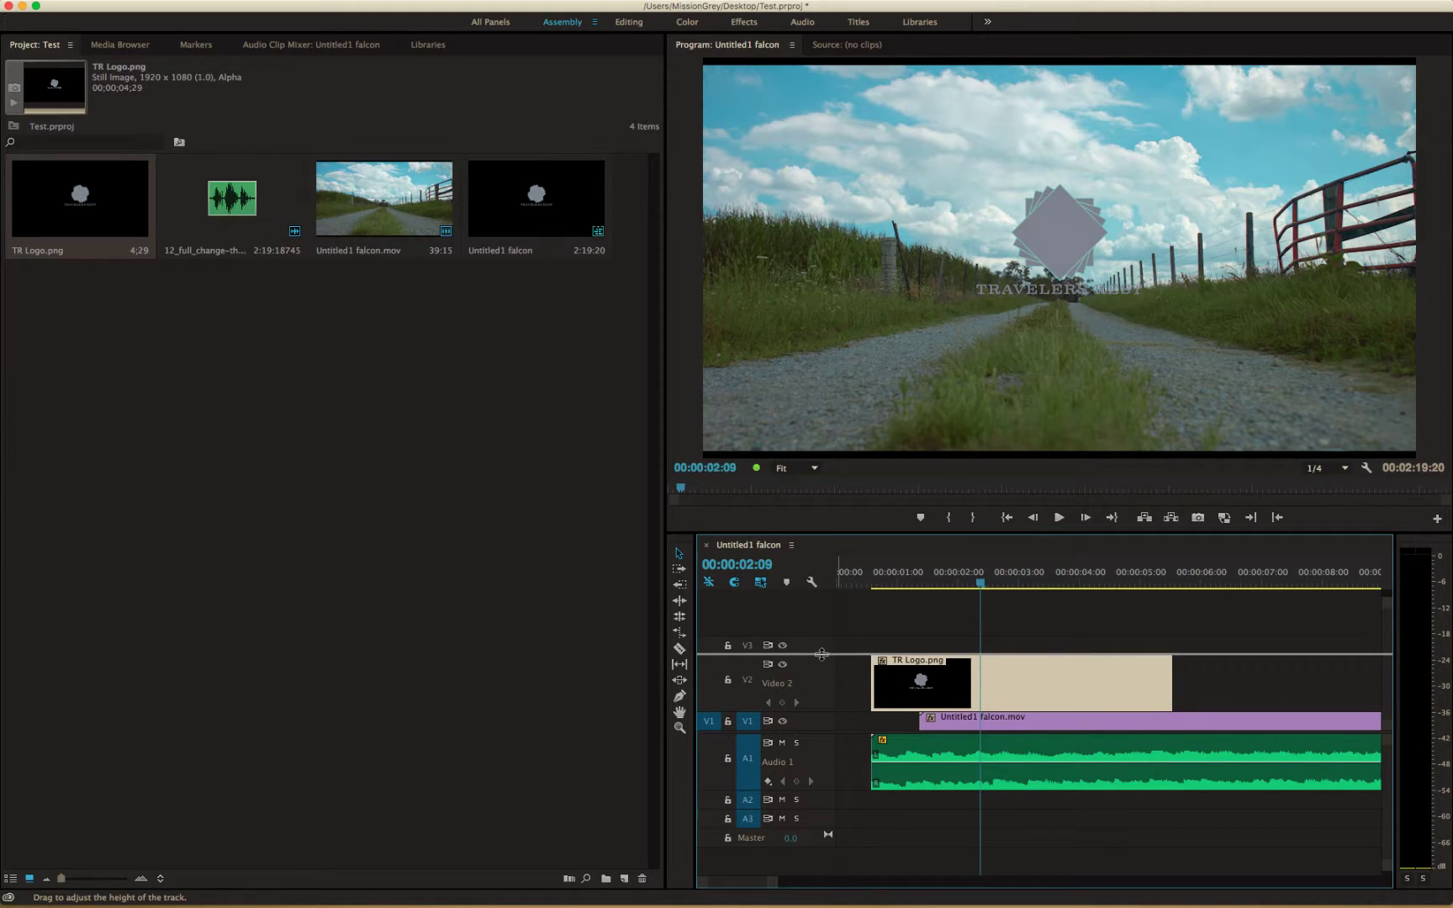
{"action": "left_click_drag", "start_coordinate": [827, 712], "coordinate": [826, 705]}
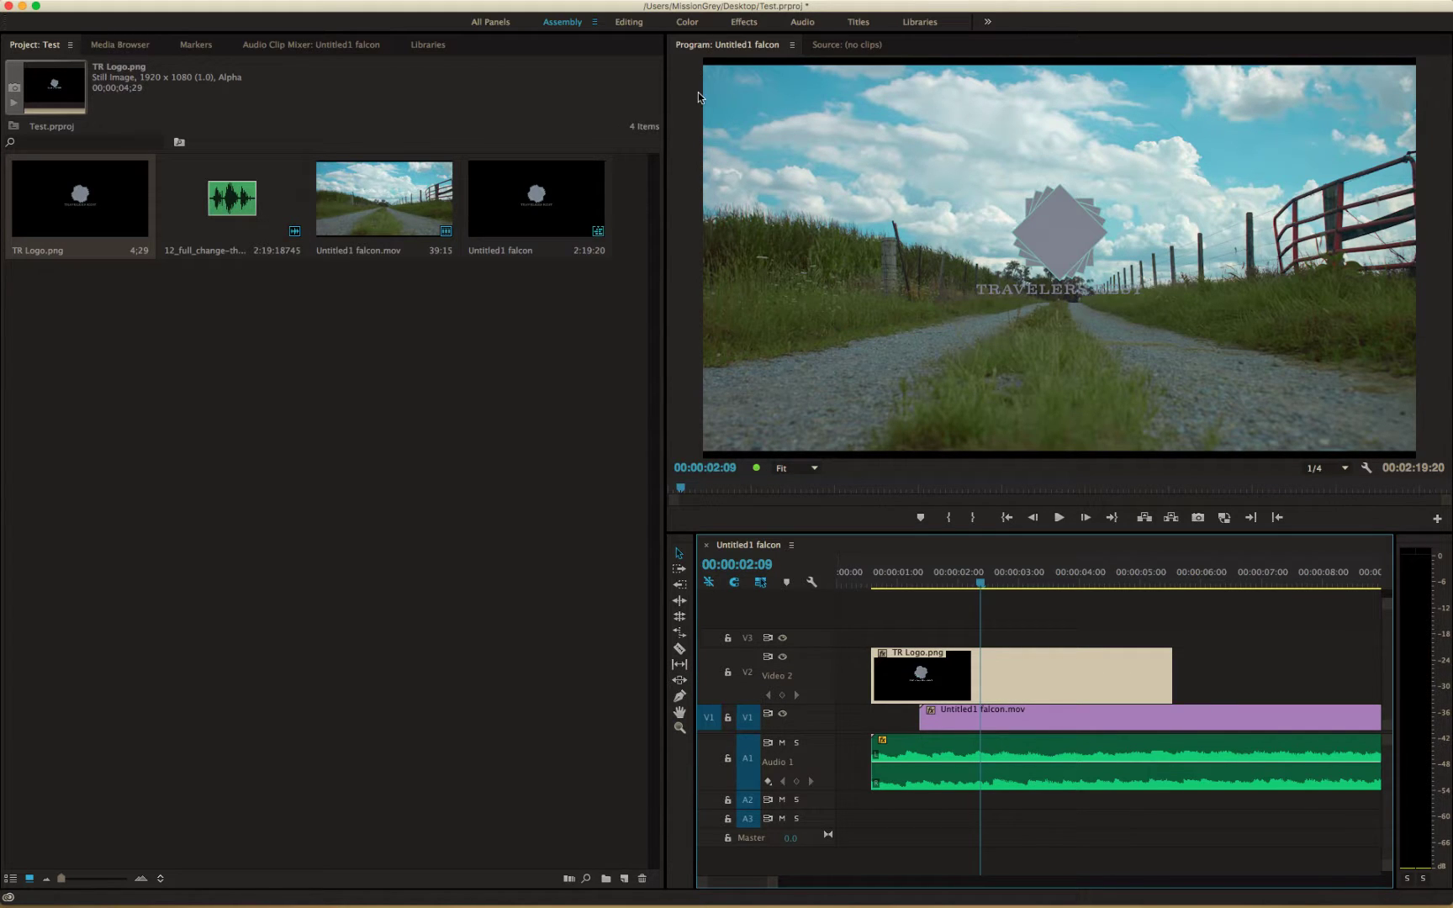
Switch to the Effects workspace and apply the Film Dissolve video transition to the start of TR Logo.png on V2
{"action": "left_click", "coordinate": [745, 22]}
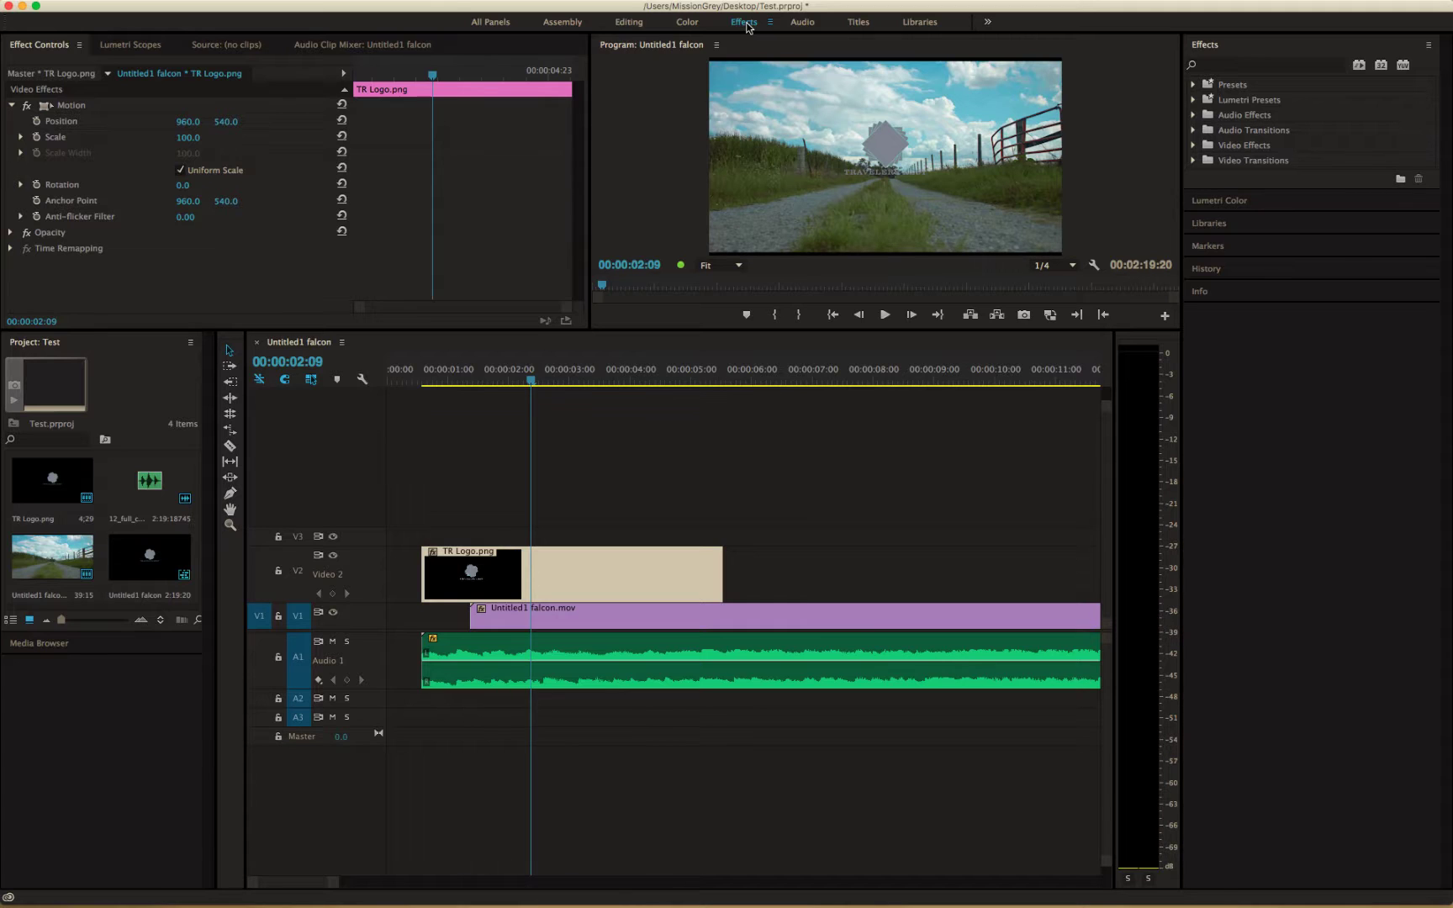
{"action": "left_click", "coordinate": [1195, 160]}
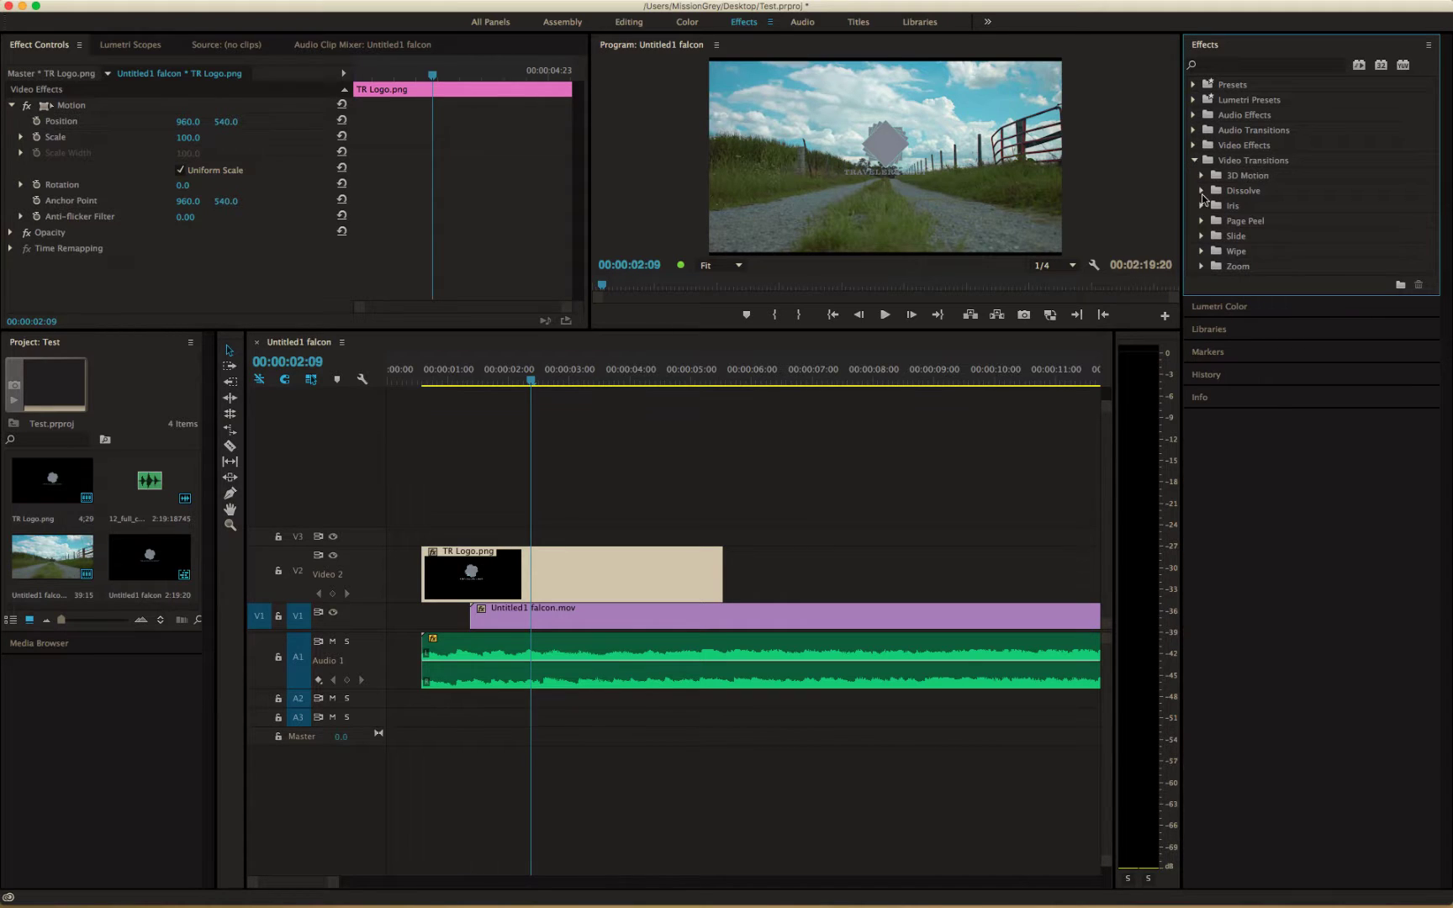
{"action": "left_click", "coordinate": [1201, 191]}
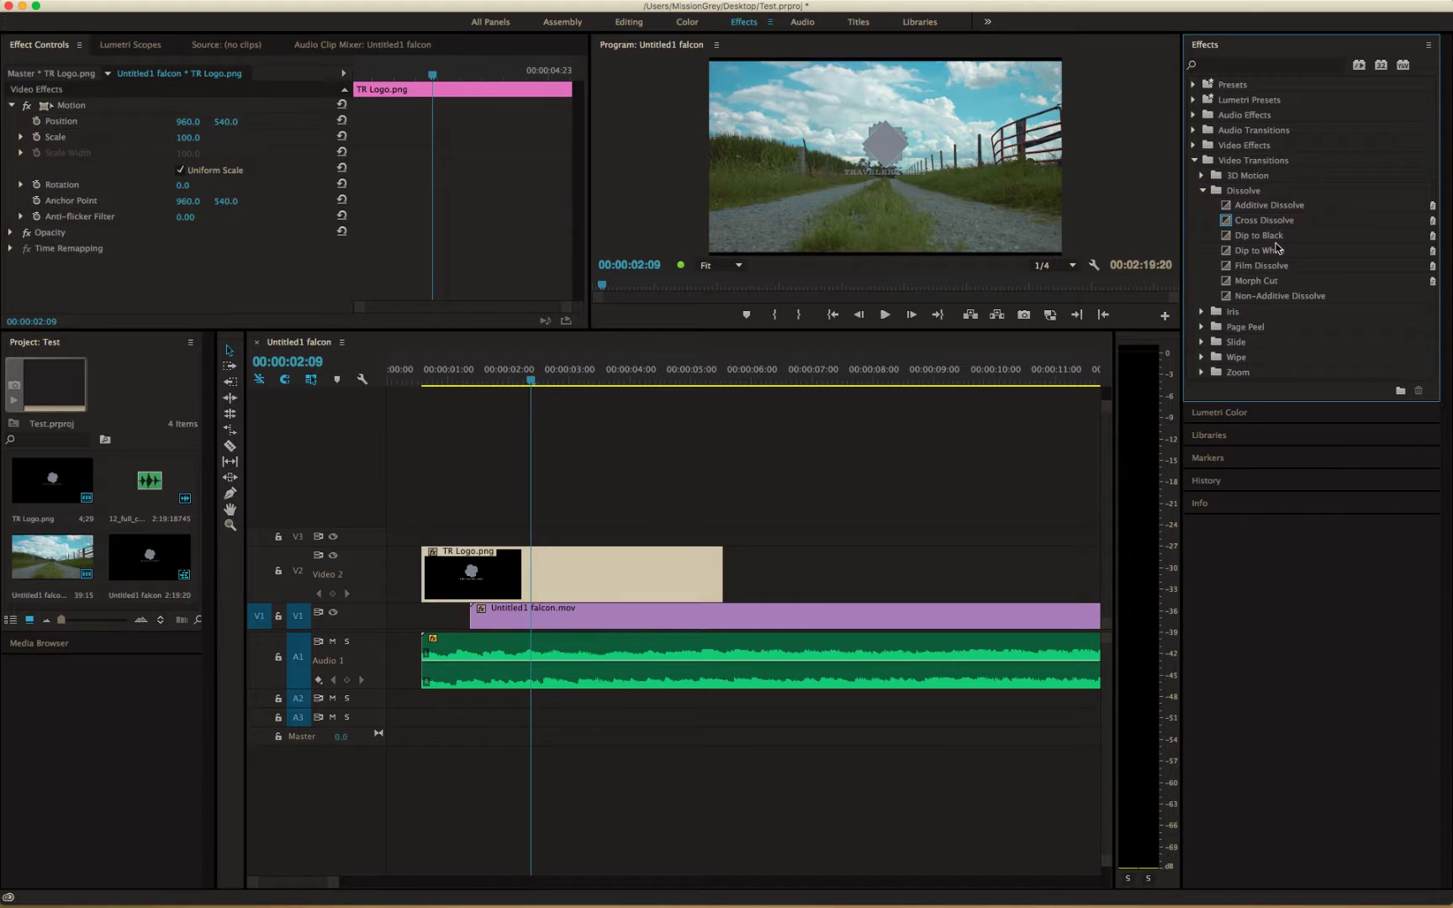
{"action": "left_click_drag", "start_coordinate": [1261, 270], "coordinate": [793, 461]}
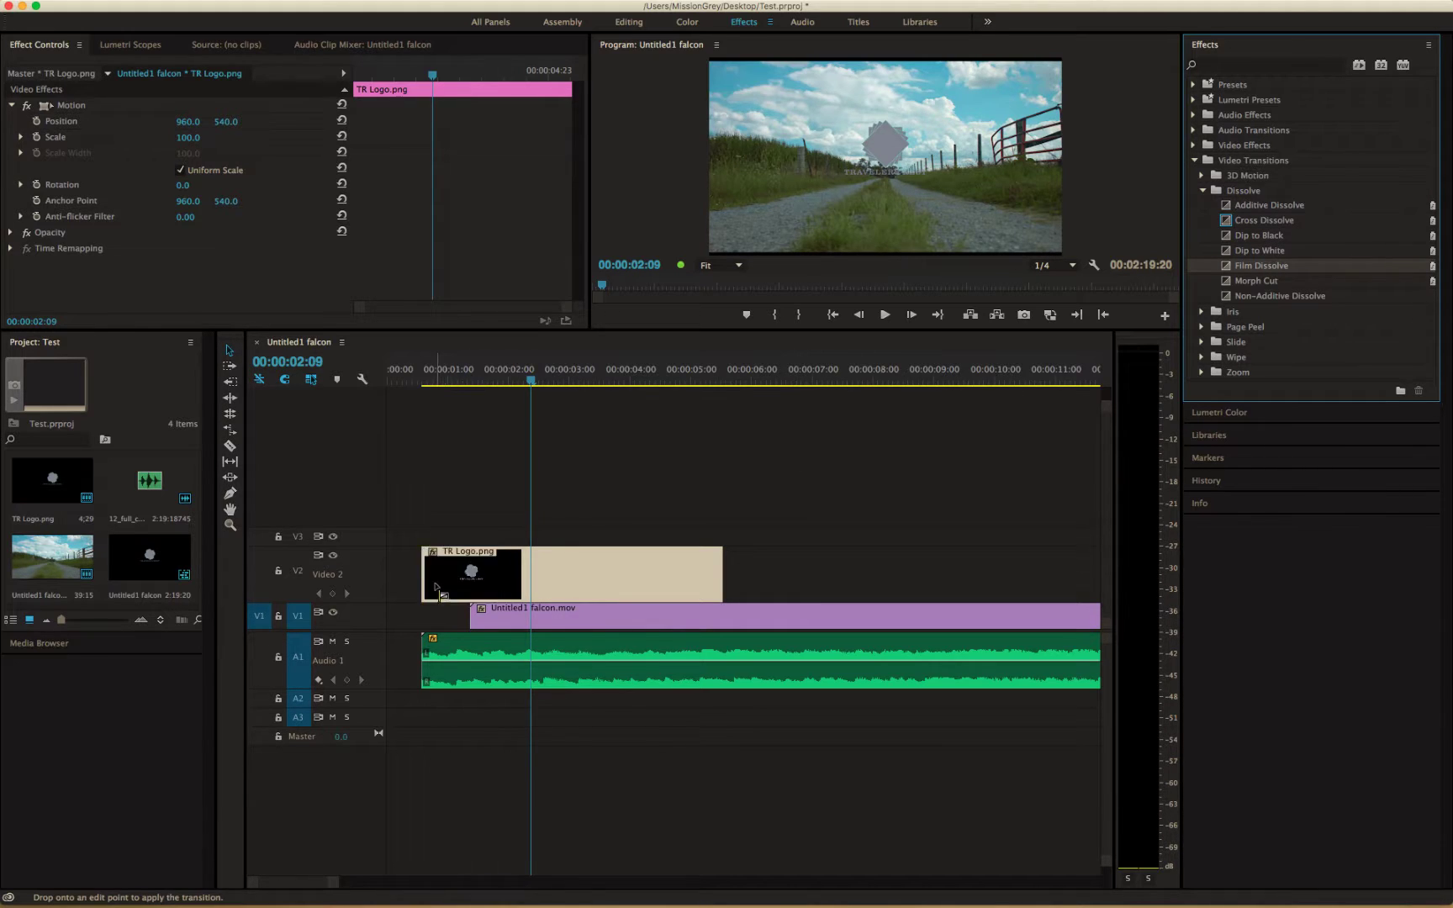
{"action": "left_click_drag", "start_coordinate": [435, 586], "coordinate": [437, 587]}
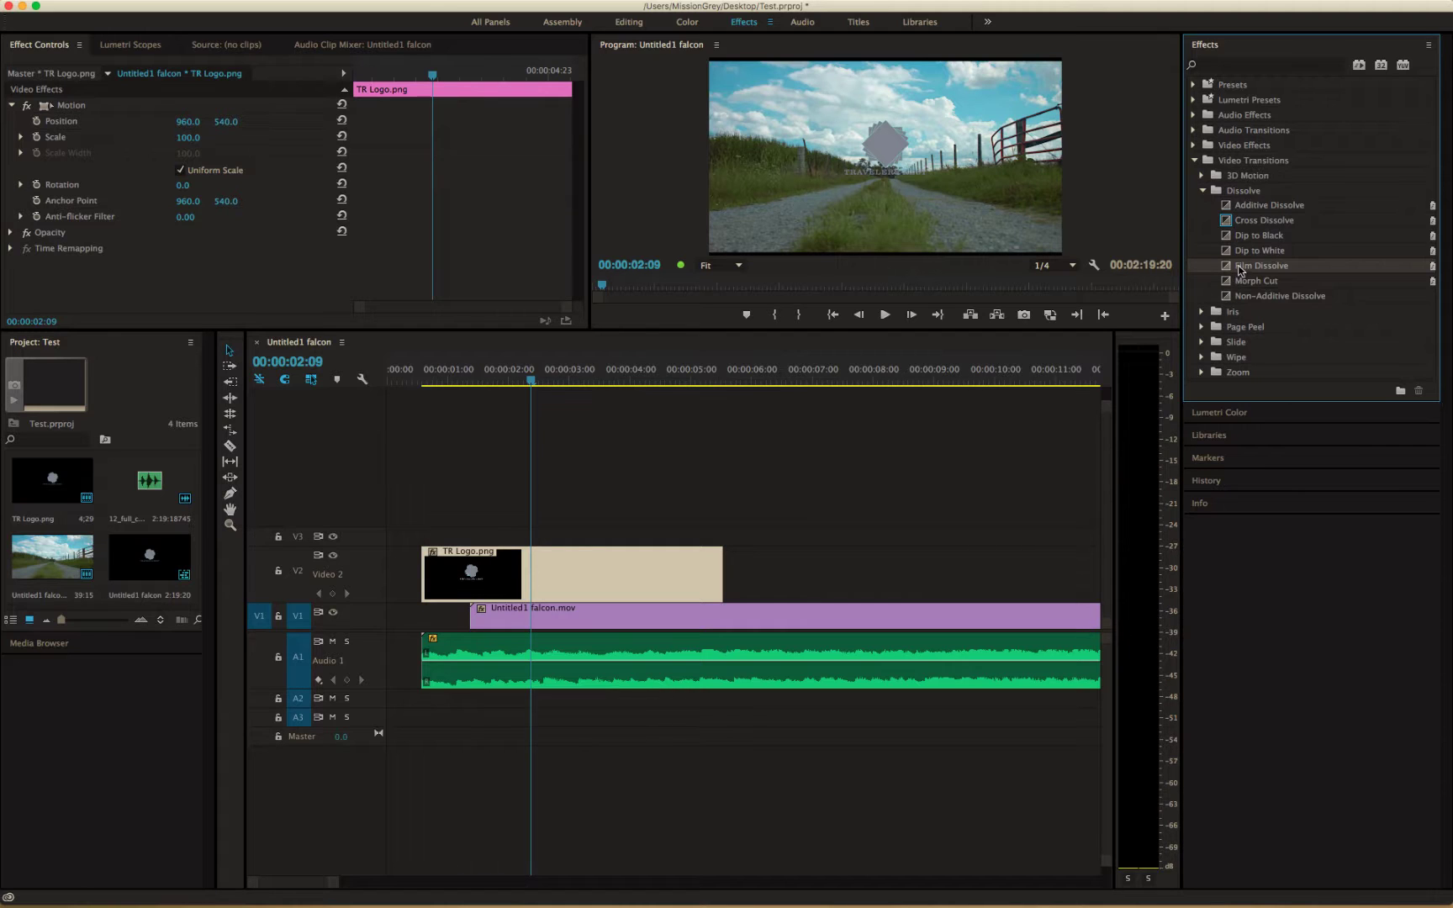
{"action": "left_click_drag", "start_coordinate": [1240, 269], "coordinate": [640, 567]}
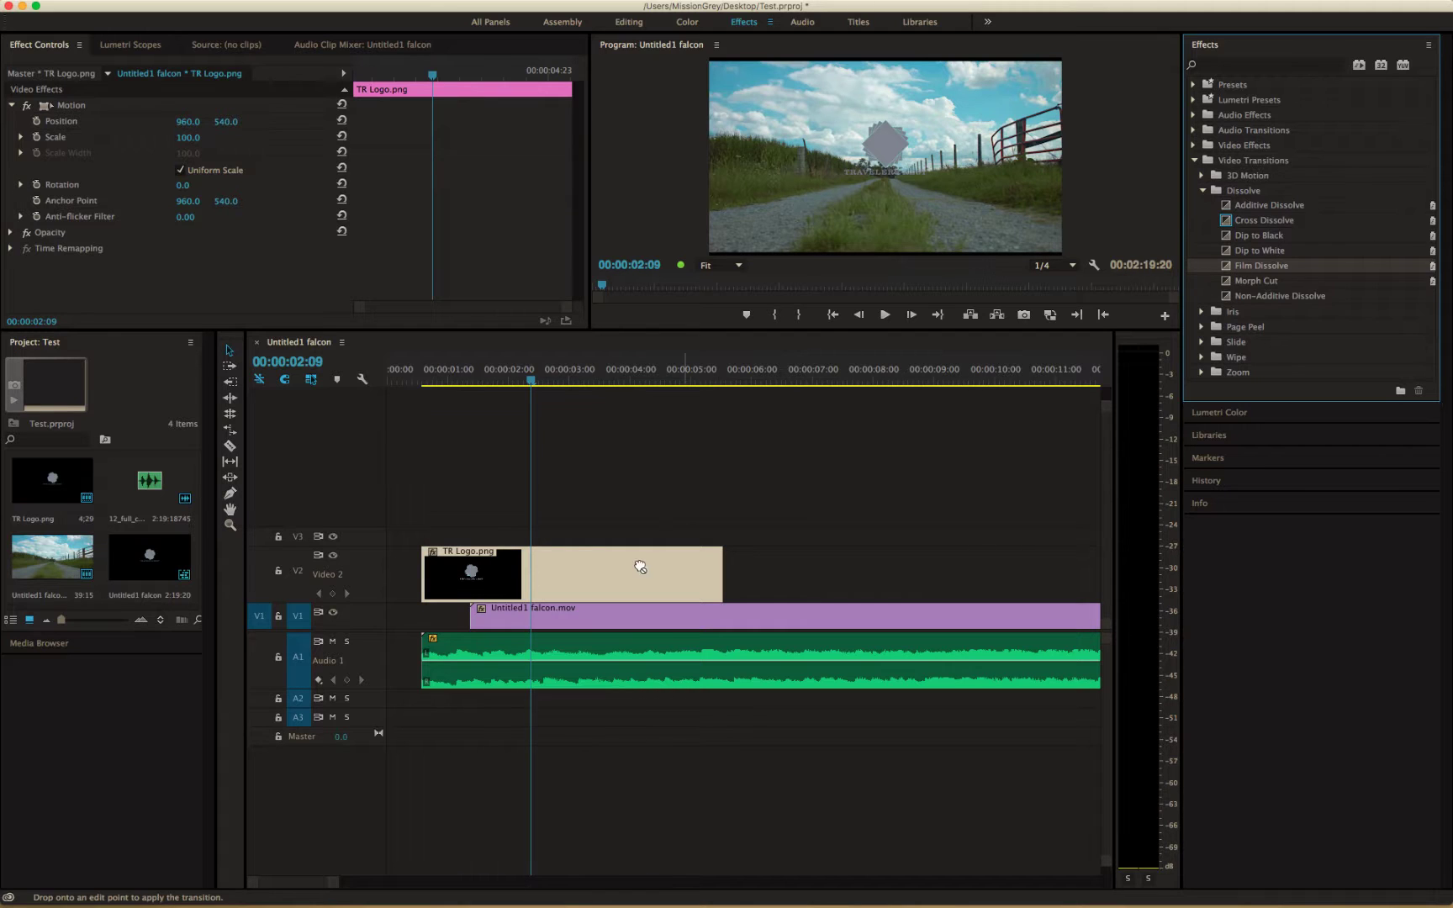
{"action": "left_click_drag", "start_coordinate": [481, 570], "coordinate": [436, 560]}
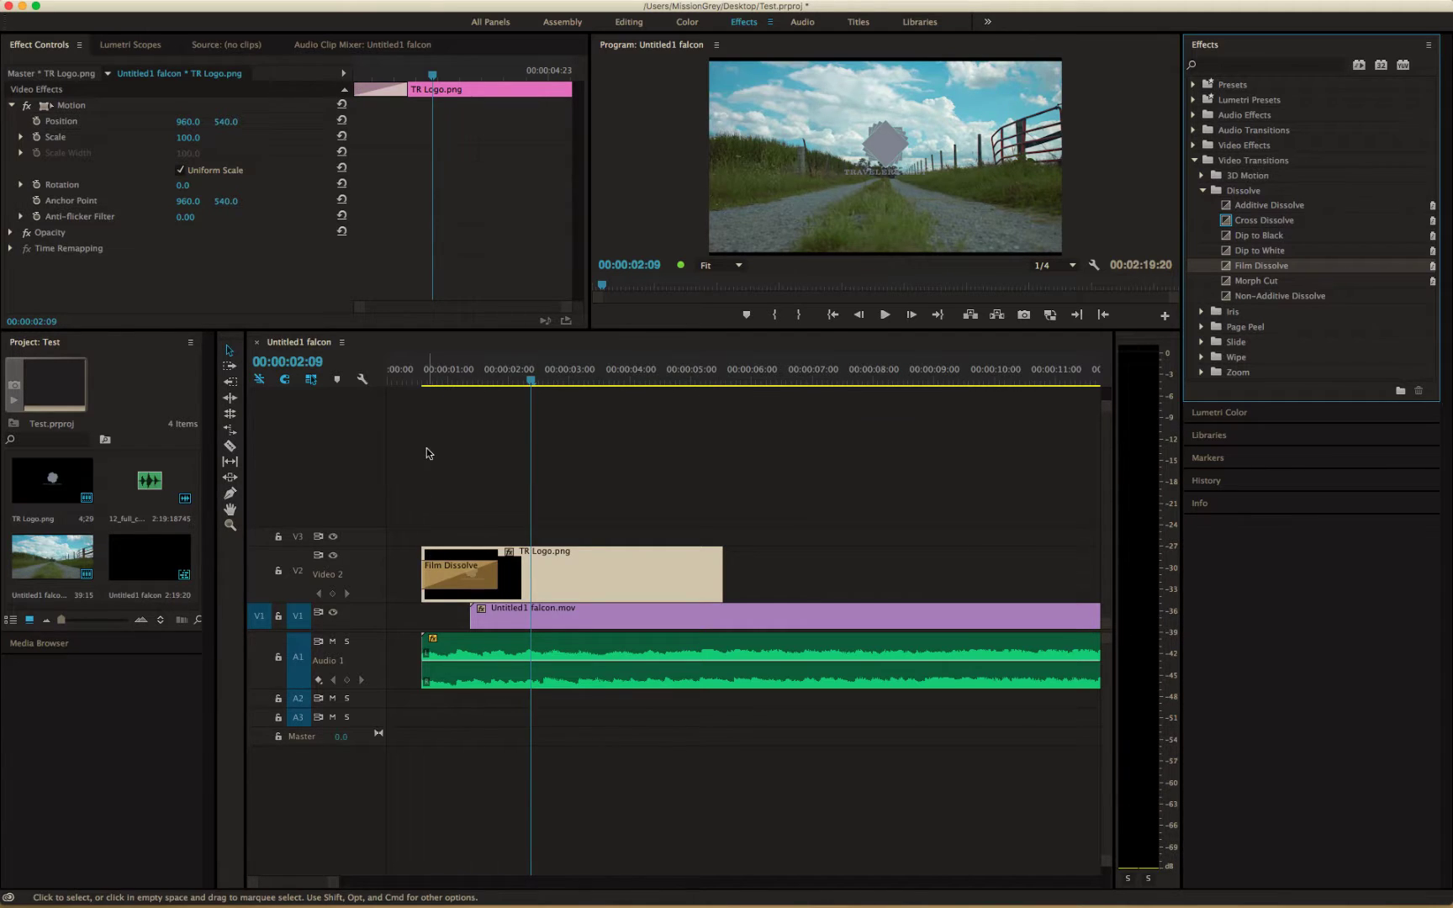
Play and scrub the opening up to 00:00:02:15 to preview the Film Dissolve, and select the video clip on V1
{"action": "left_click", "coordinate": [414, 381]}
{"action": "key", "text": "space"}
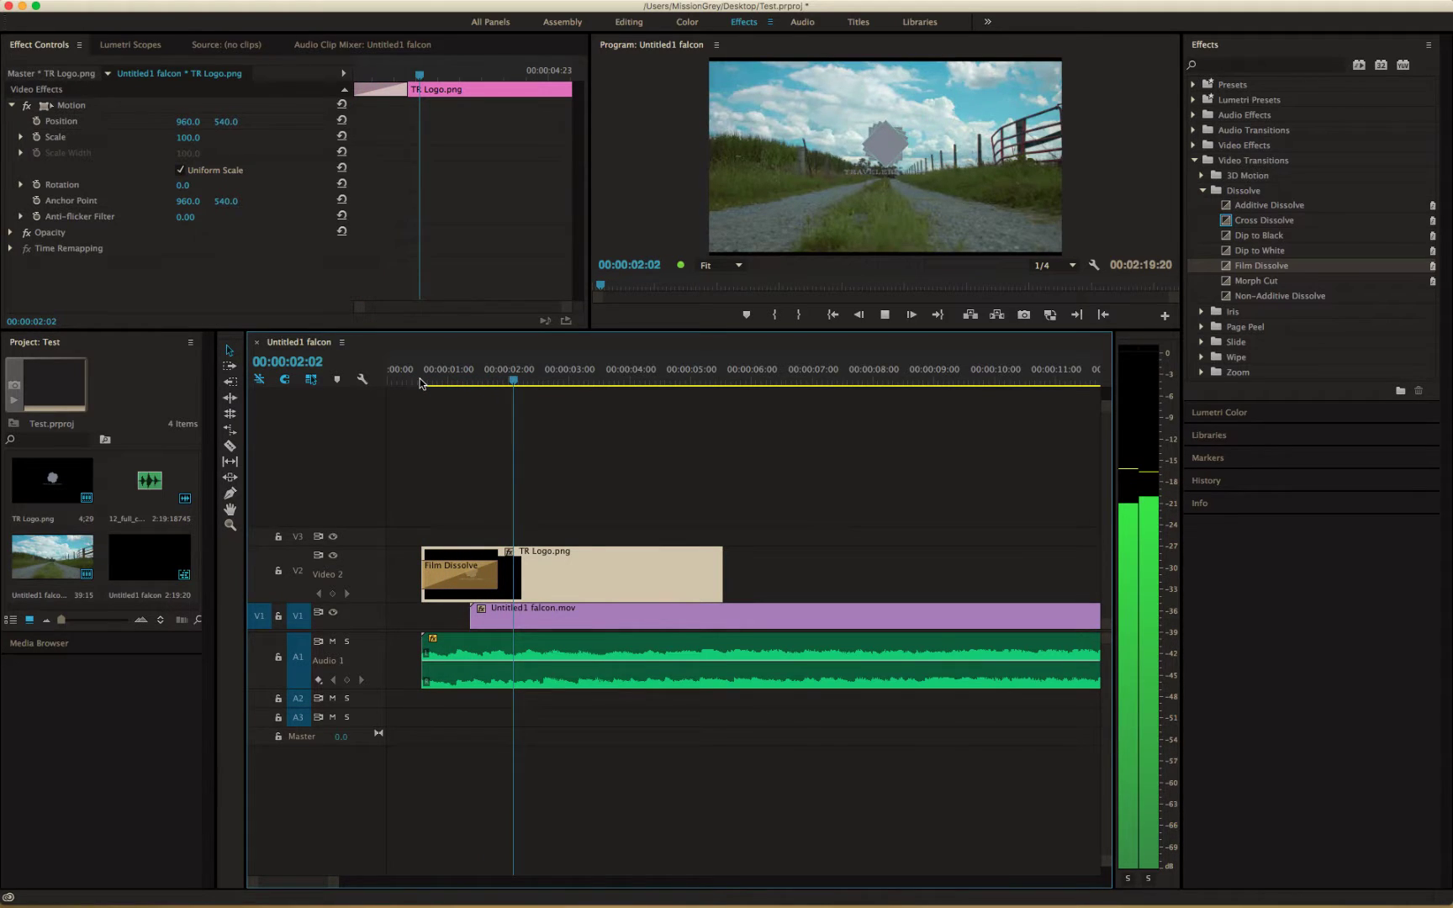
{"action": "left_click_drag", "start_coordinate": [420, 382], "coordinate": [546, 382]}
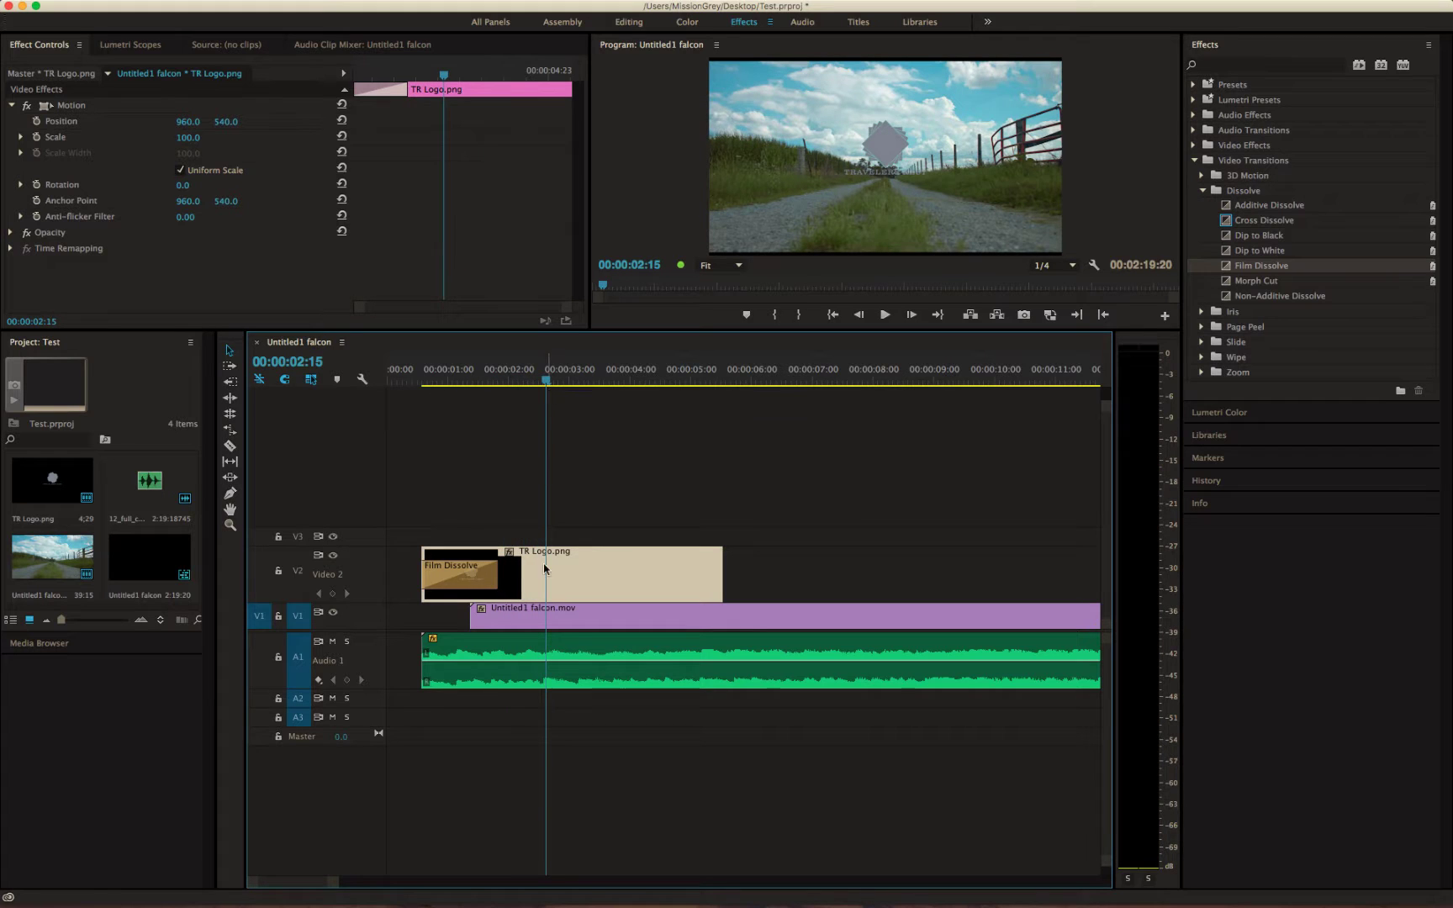
{"action": "left_click", "coordinate": [532, 614]}
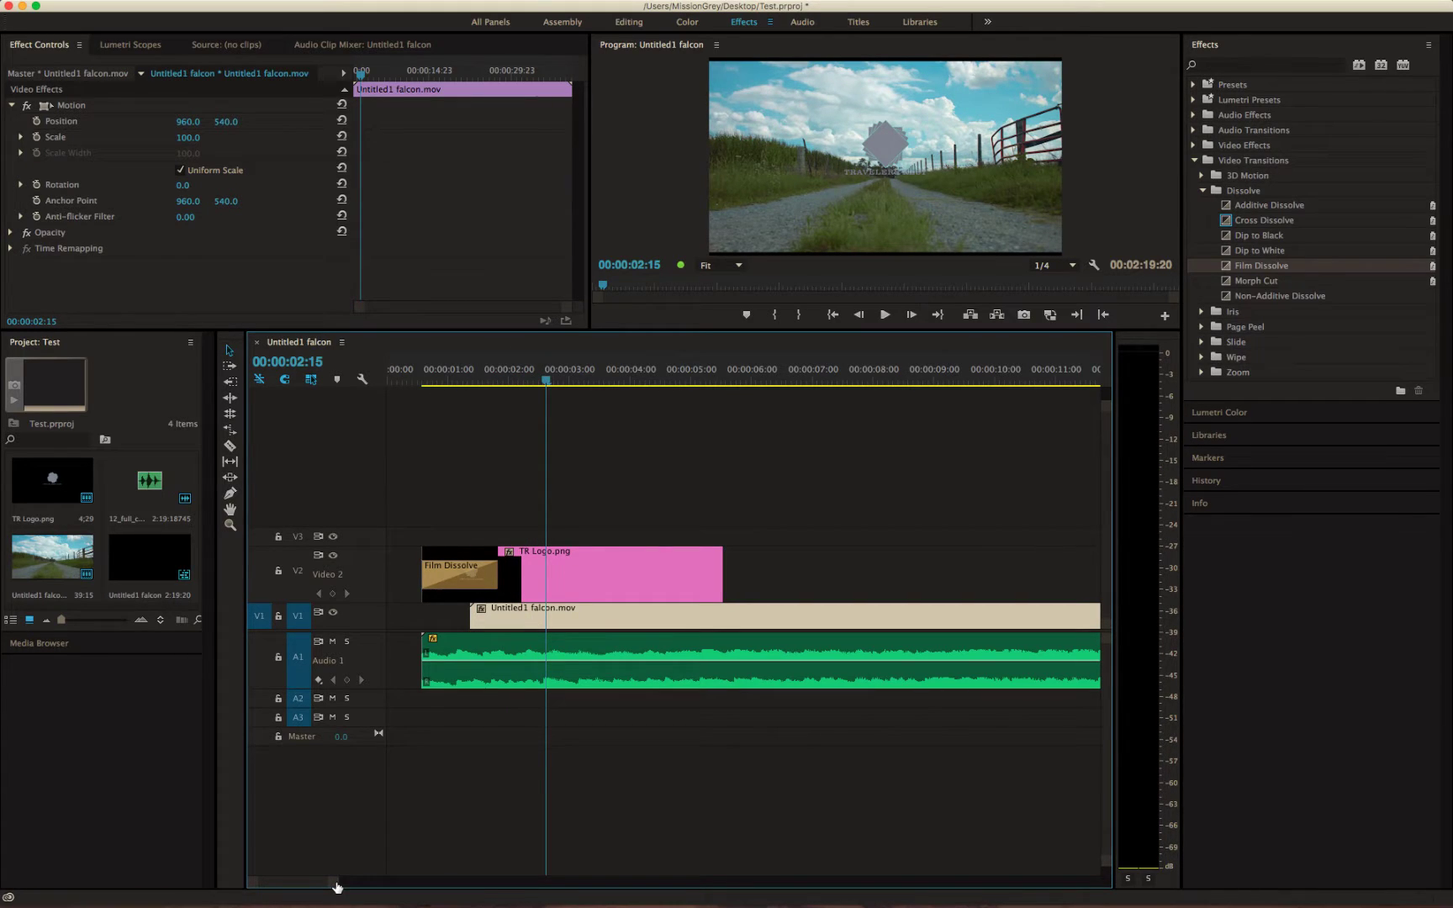
Apply the default Cross Dissolve to the start and end of the video clip on V1 and play the opening from 00:00:00:10
{"action": "left_click_drag", "start_coordinate": [336, 886], "coordinate": [447, 886]}
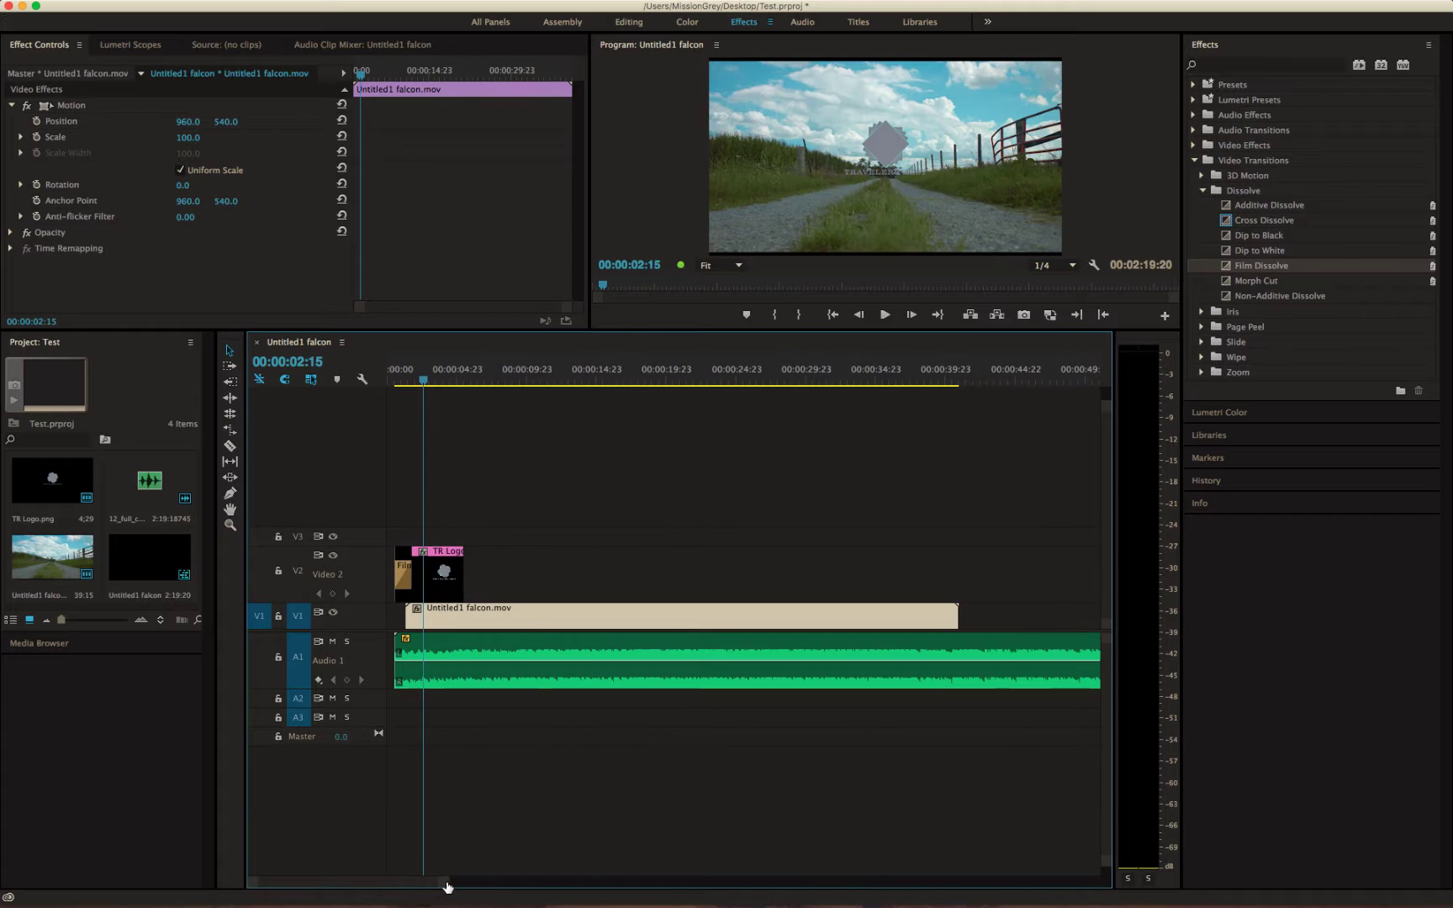
{"action": "key", "text": "super+d"}
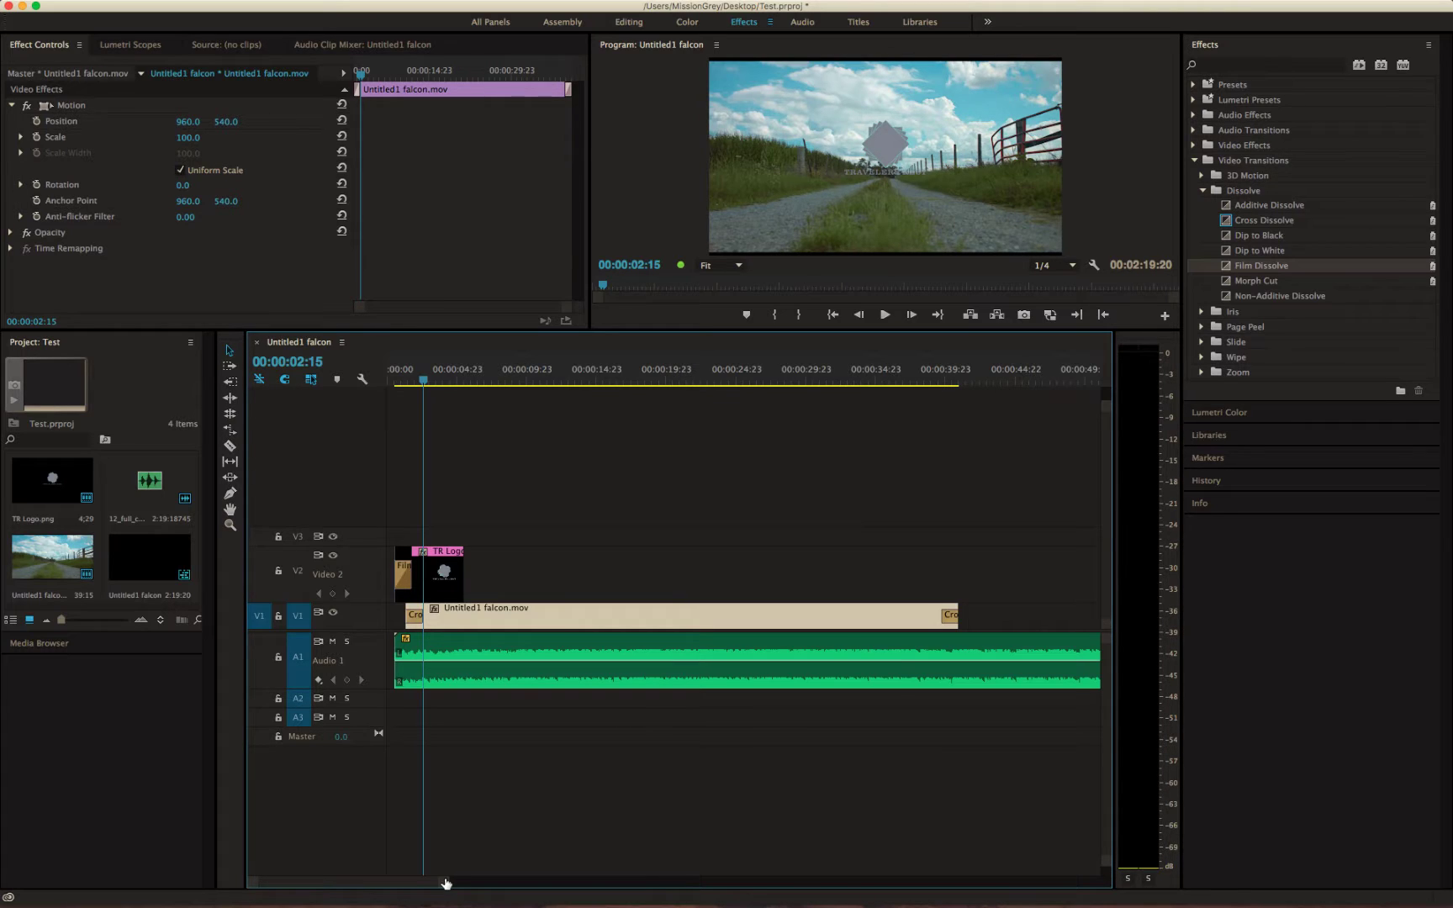
{"action": "left_click_drag", "start_coordinate": [442, 882], "coordinate": [336, 881]}
{"action": "left_click", "coordinate": [416, 378]}
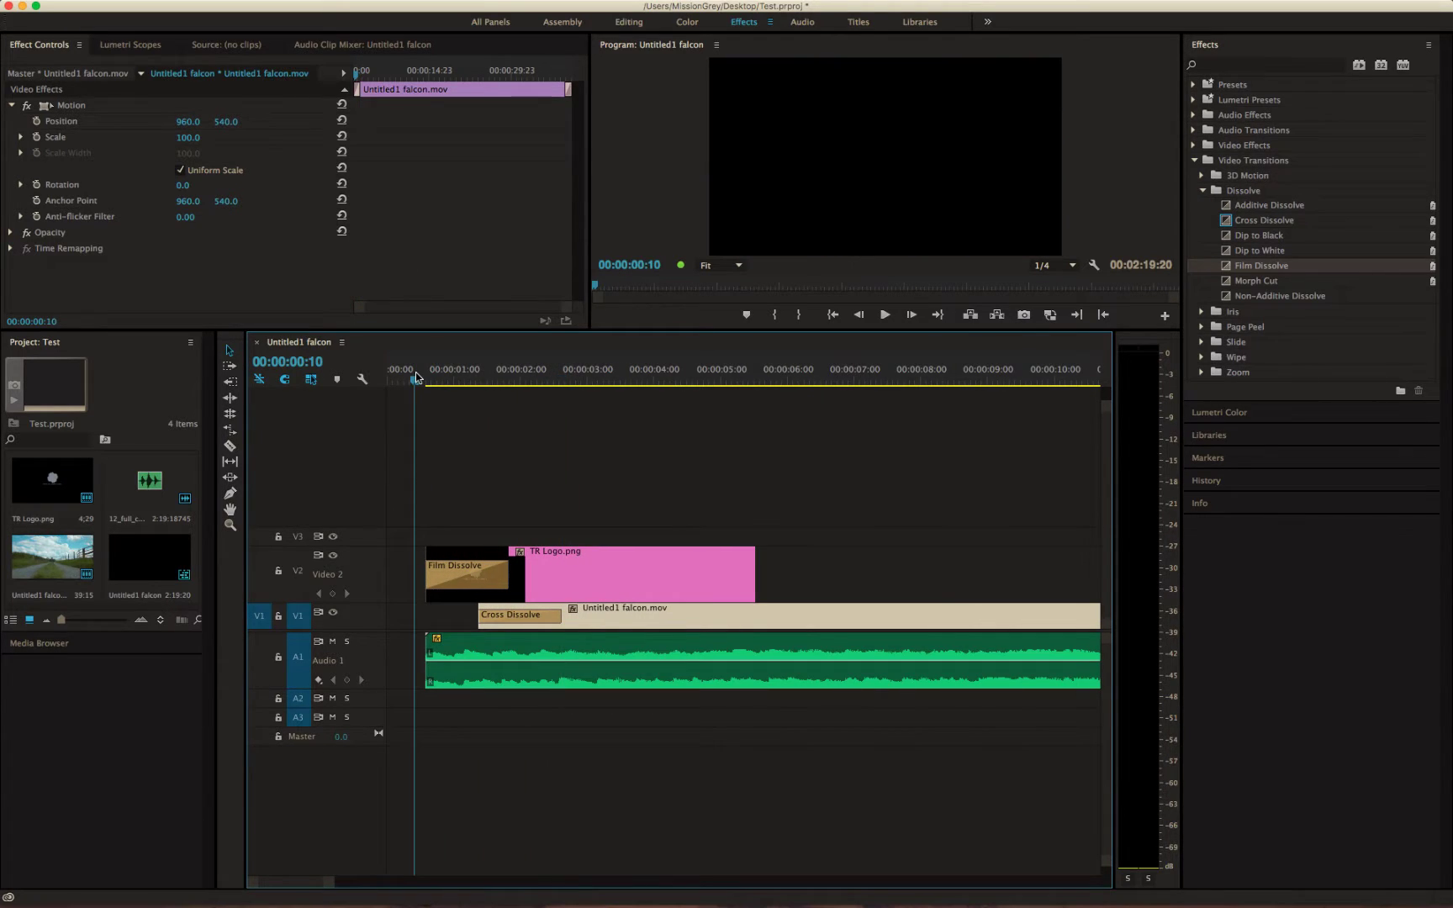
{"action": "key", "text": "space"}
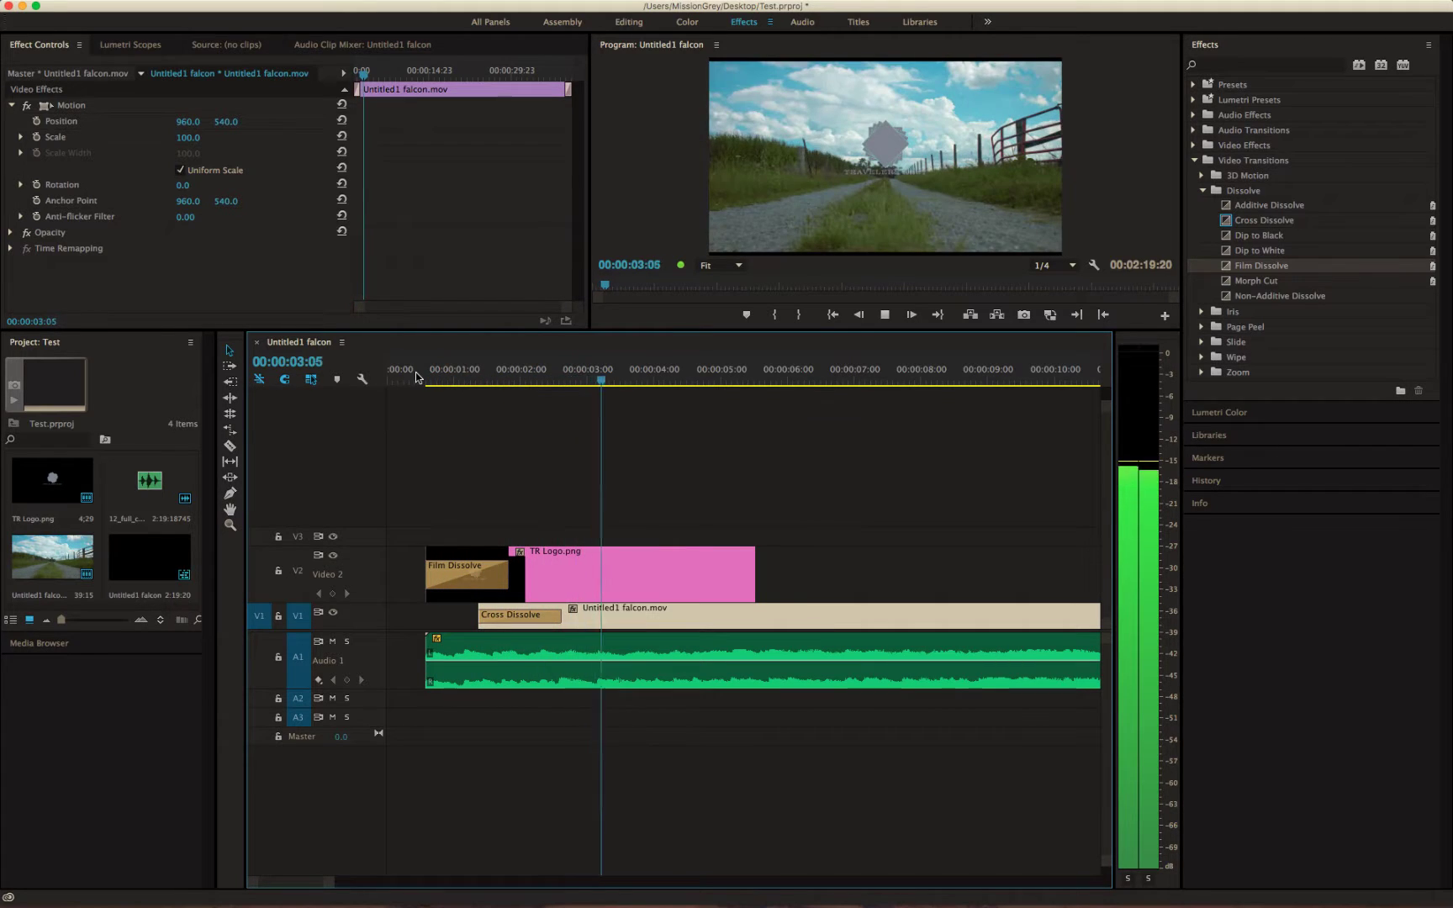
Shift the video clip on V1 about four frames later and set the logo's Film Dissolve duration to 00:00:01:00
{"action": "left_click", "coordinate": [475, 378]}
{"action": "left_click_drag", "start_coordinate": [580, 620], "coordinate": [592, 619]}
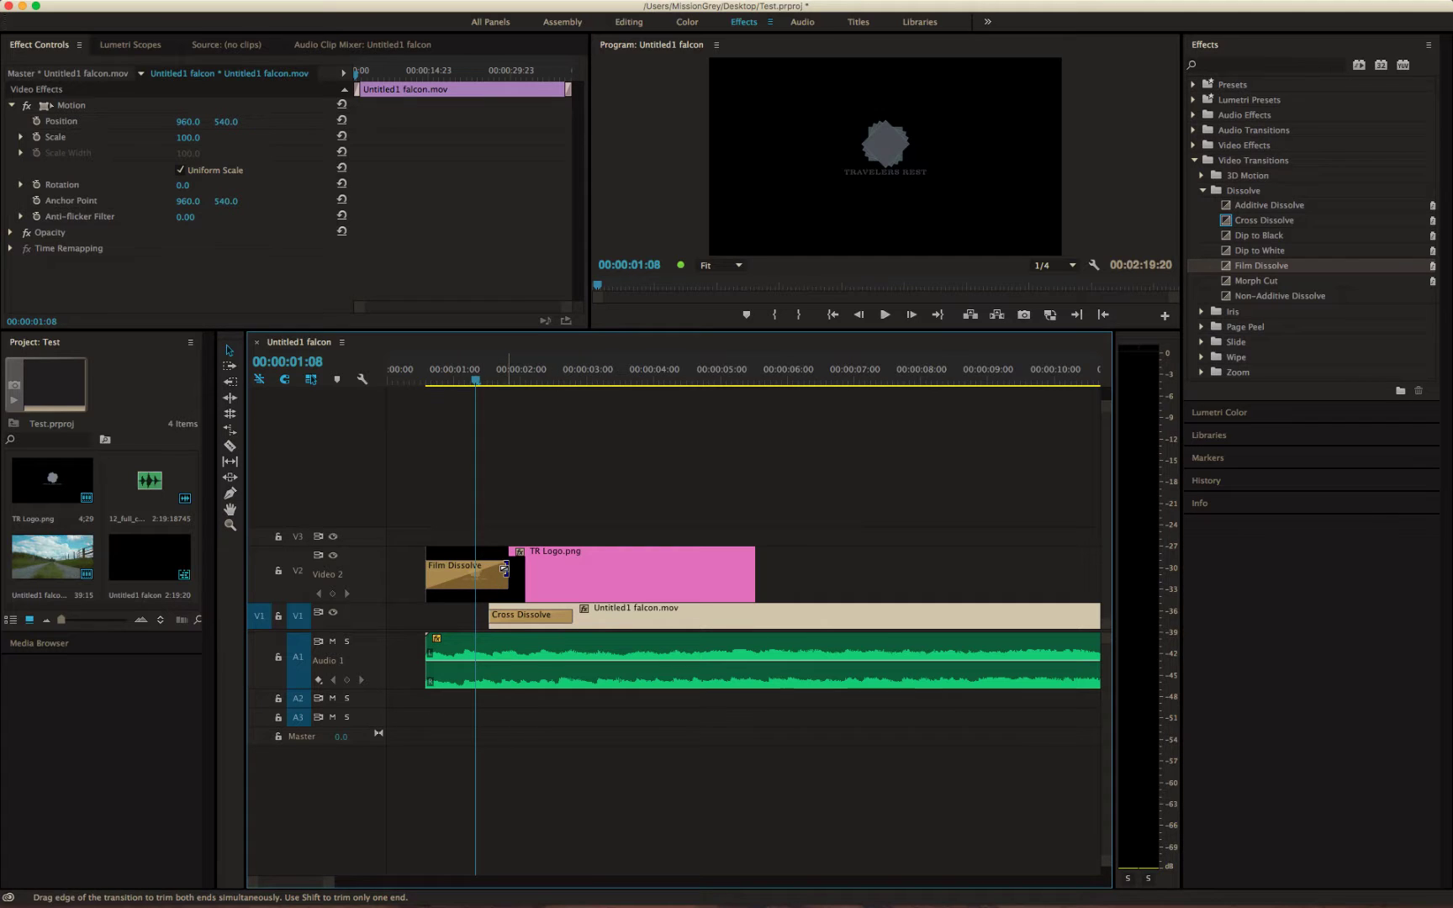
{"action": "left_click", "coordinate": [446, 579]}
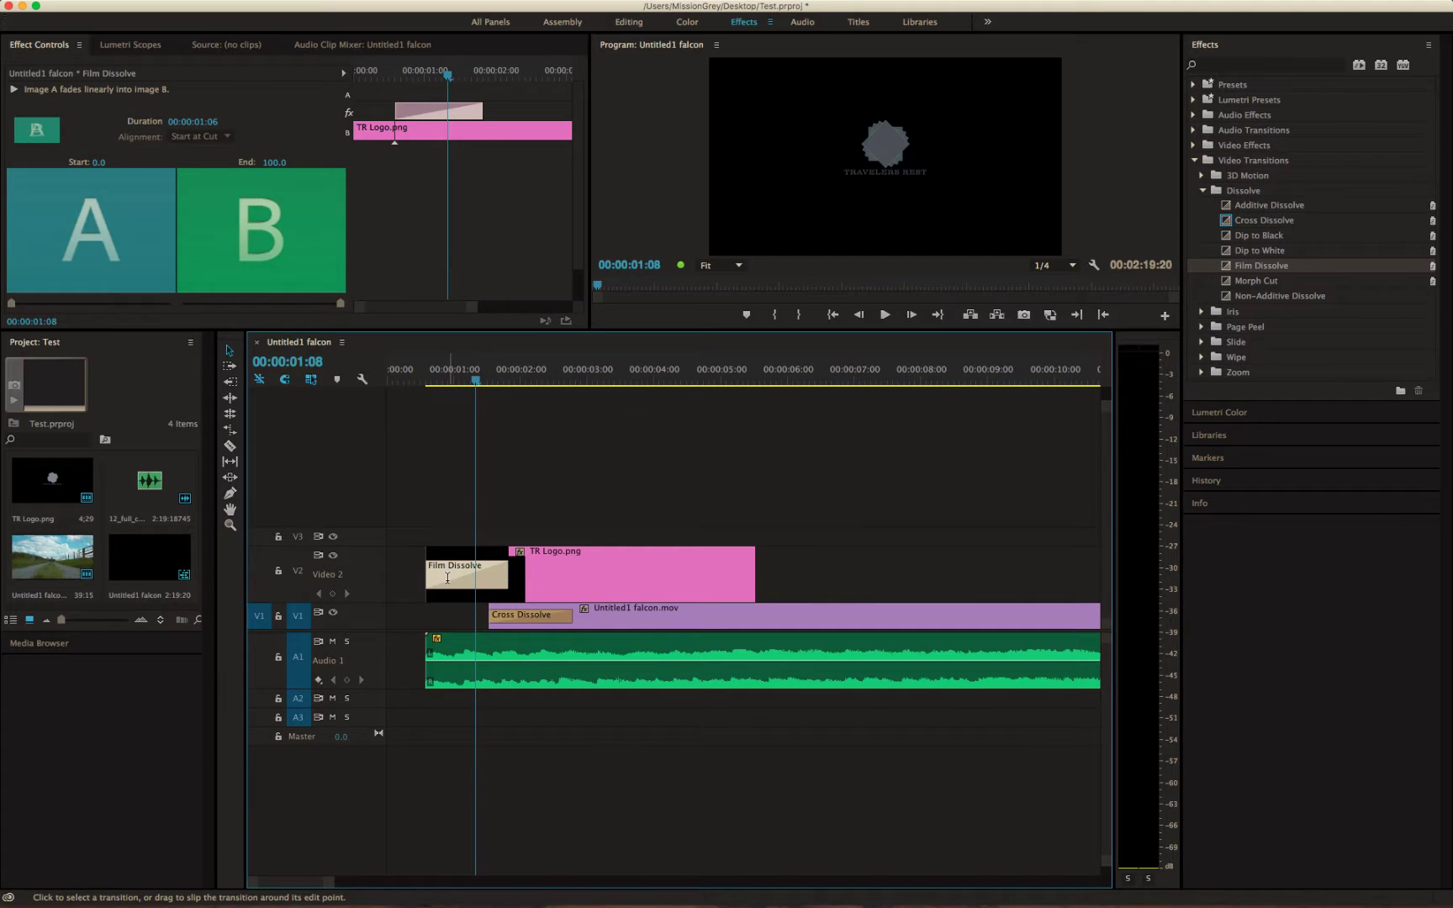
{"action": "double_click", "coordinate": [446, 579]}
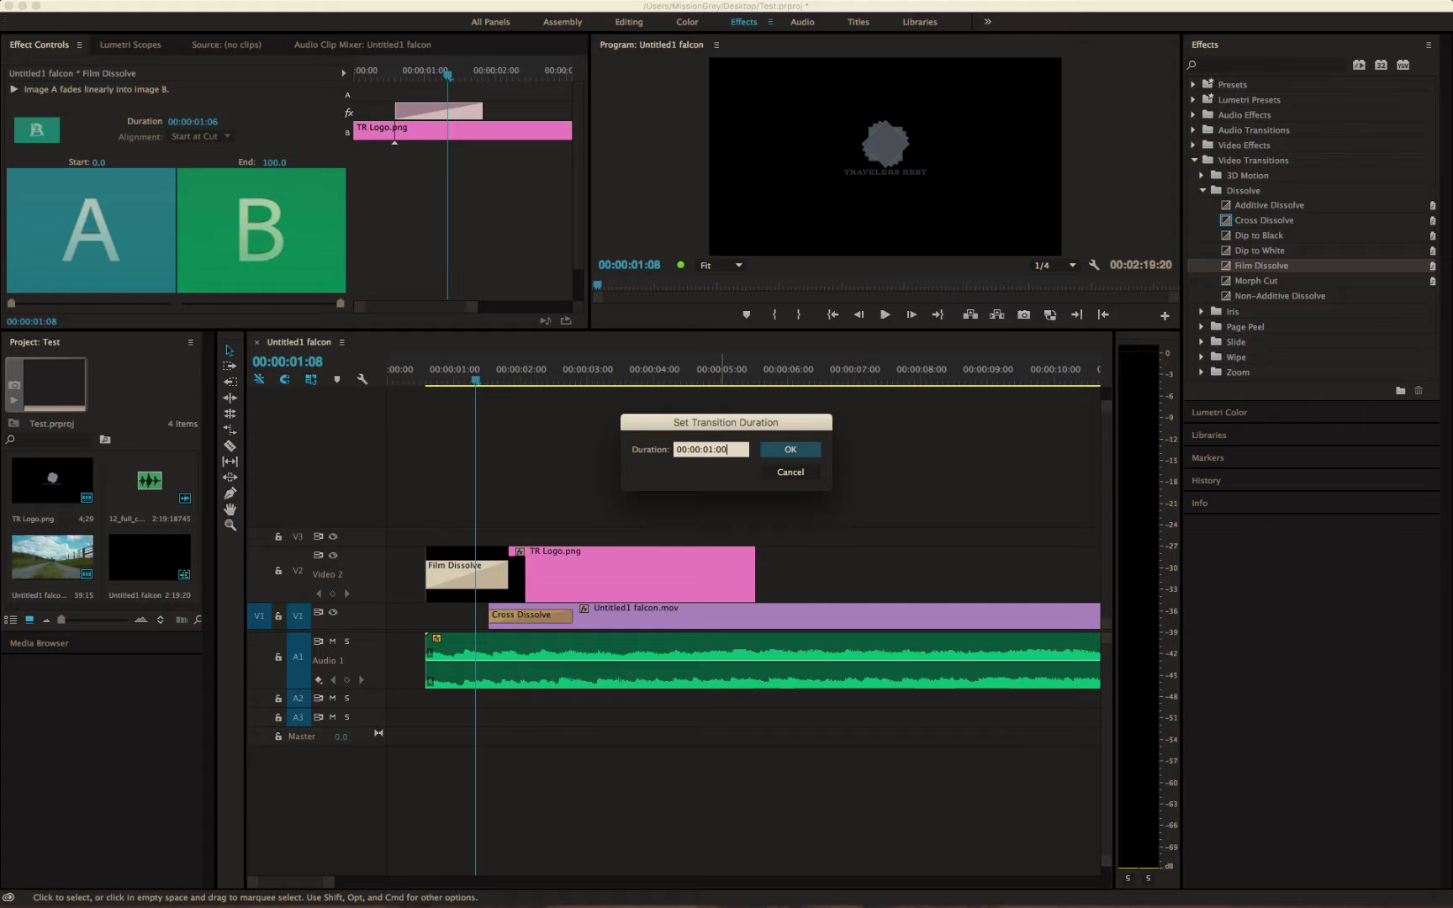
{"action": "left_click", "coordinate": [791, 451]}
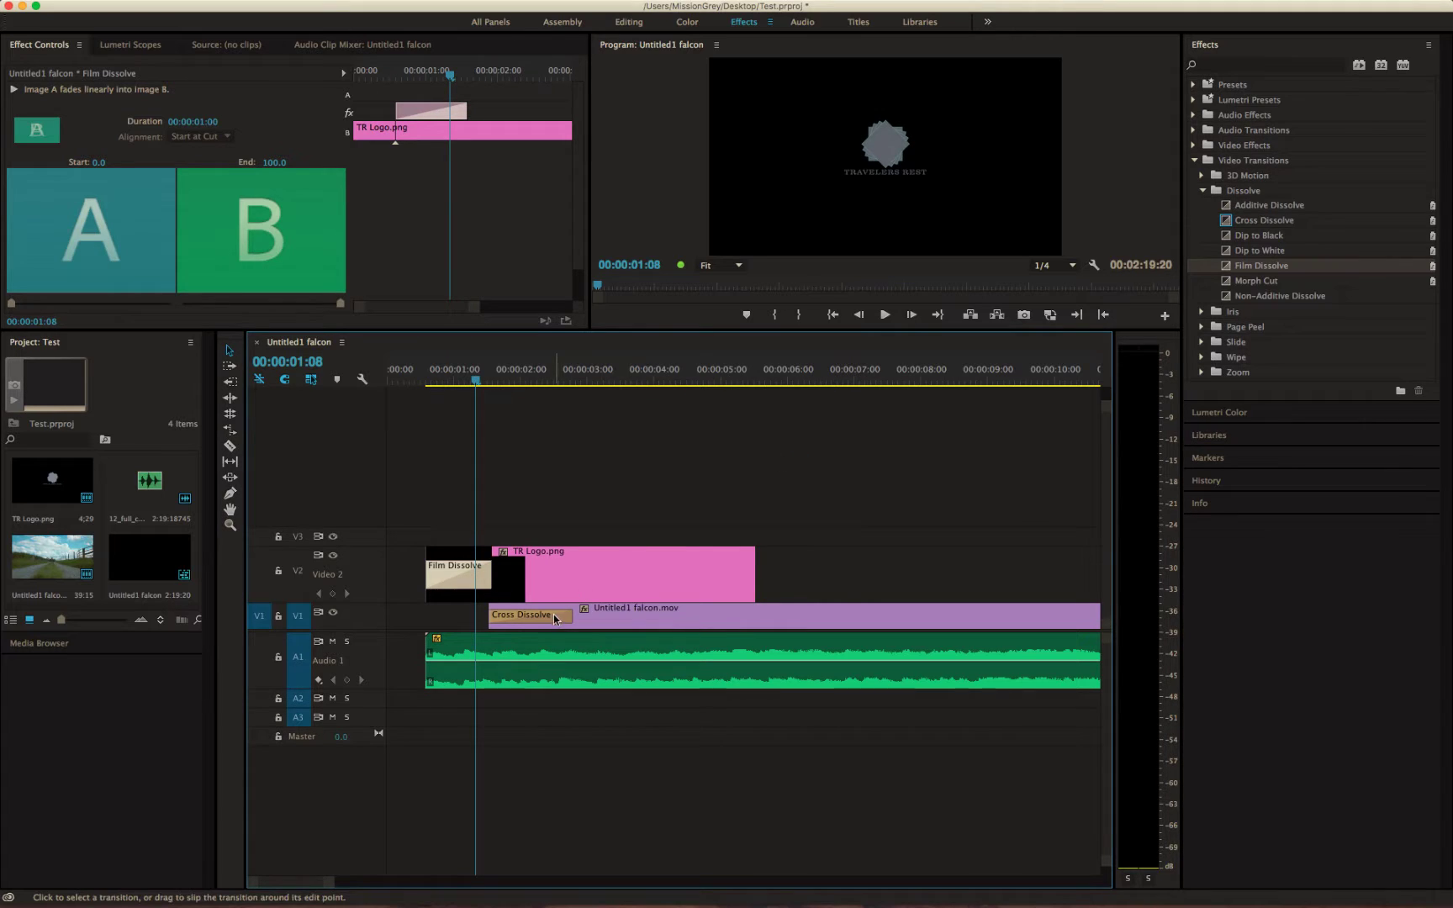
Shorten the Cross Dissolve at the video clip's start to about 20 frames and move the clip to begin at about 00:00:01:02, previewing the result
{"action": "mouse_move", "coordinate": [572, 616]}
{"action": "left_mouse_down"}
{"action": "mouse_move", "coordinate": [529, 615]}
{"action": "mouse_move", "coordinate": [588, 620]}
{"action": "mouse_move", "coordinate": [571, 620]}
{"action": "left_mouse_up"}
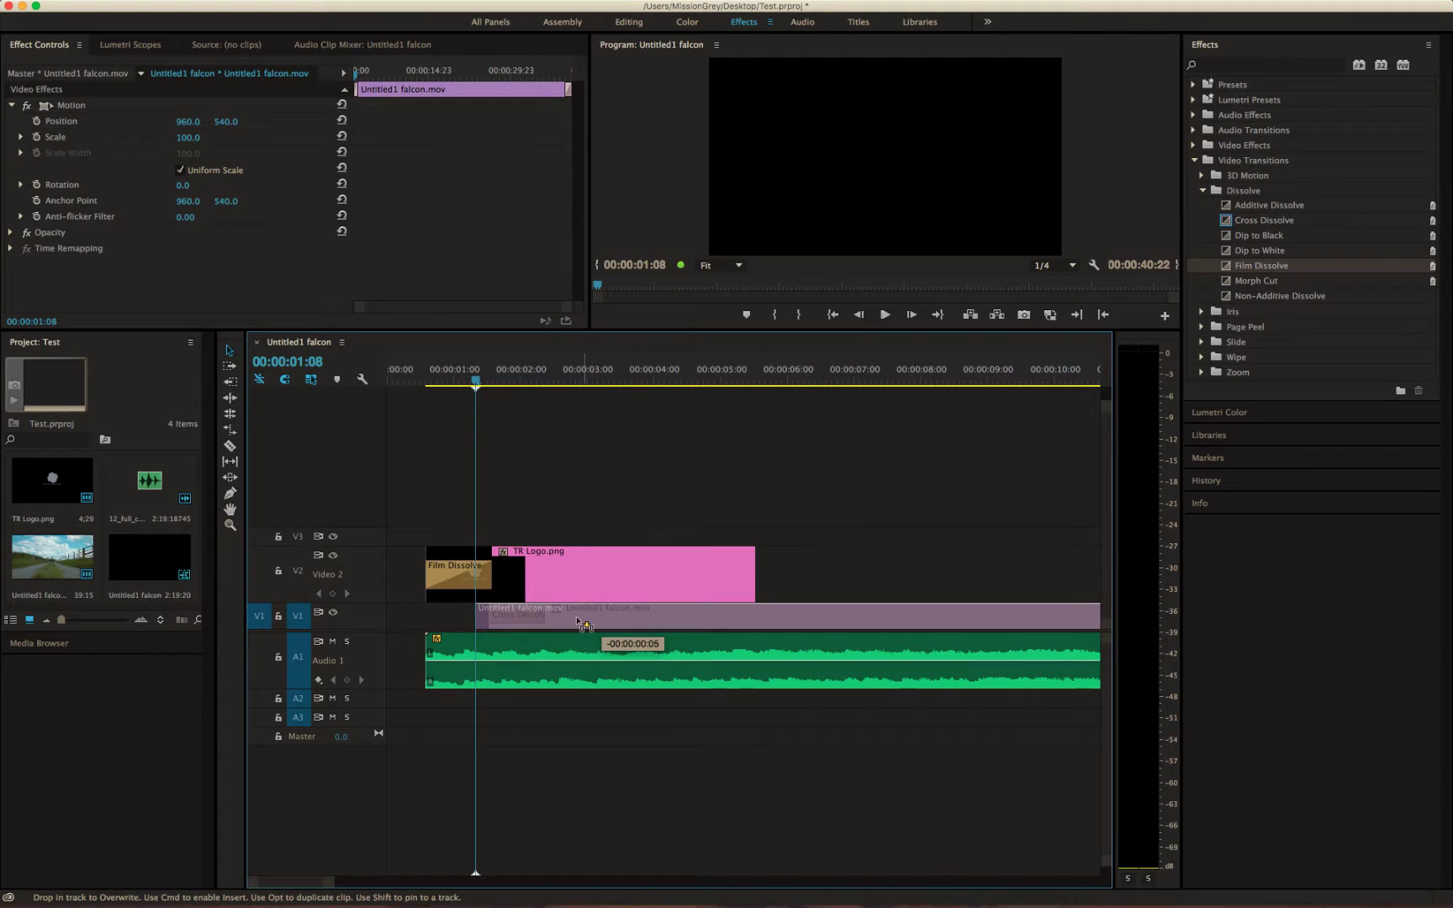
{"action": "left_click", "coordinate": [413, 379]}
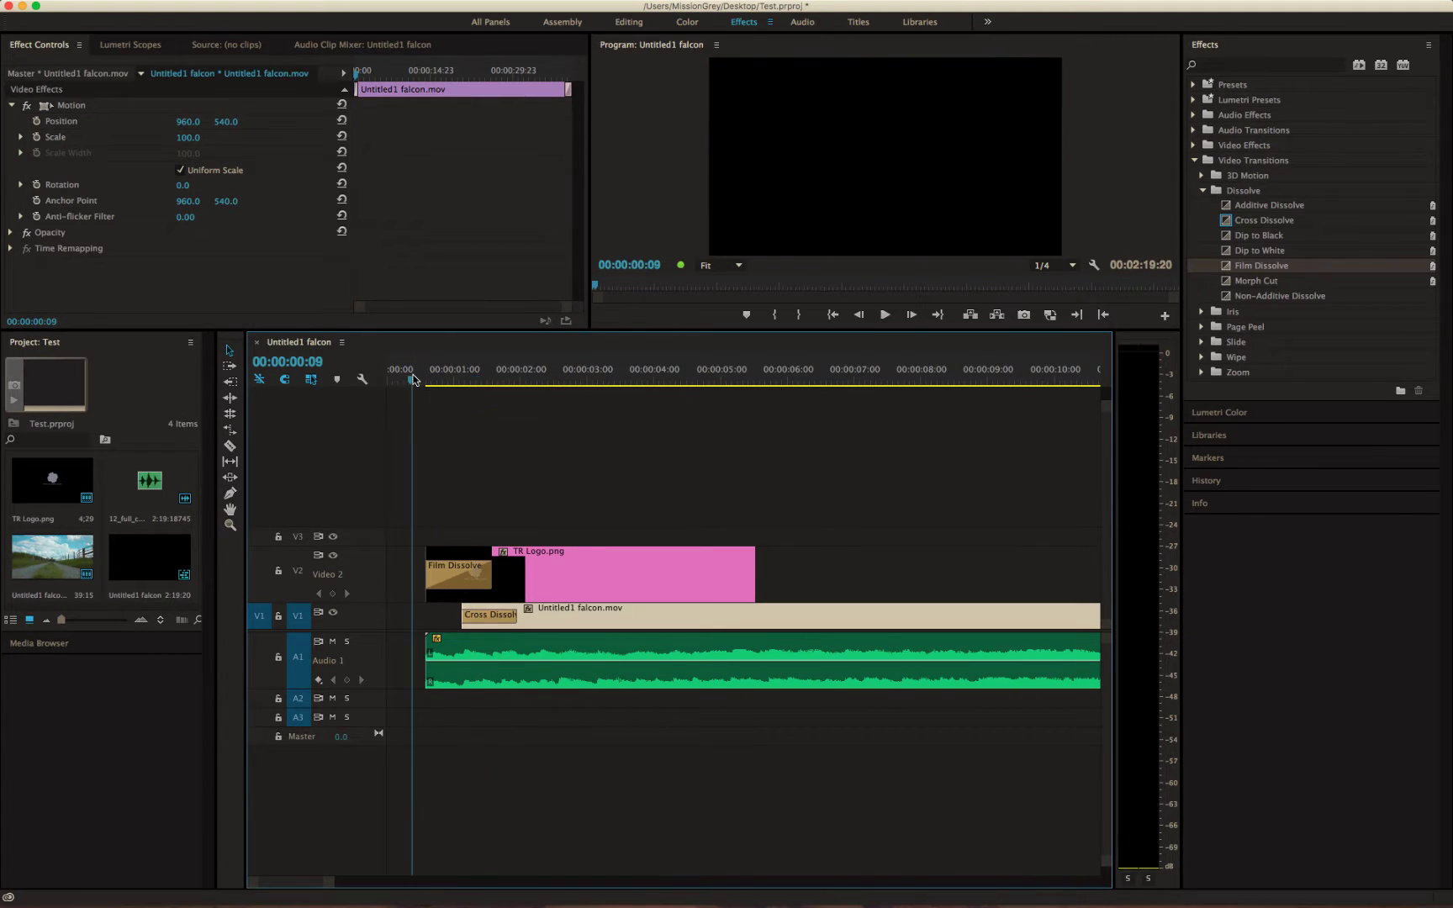
{"action": "key", "text": "space"}
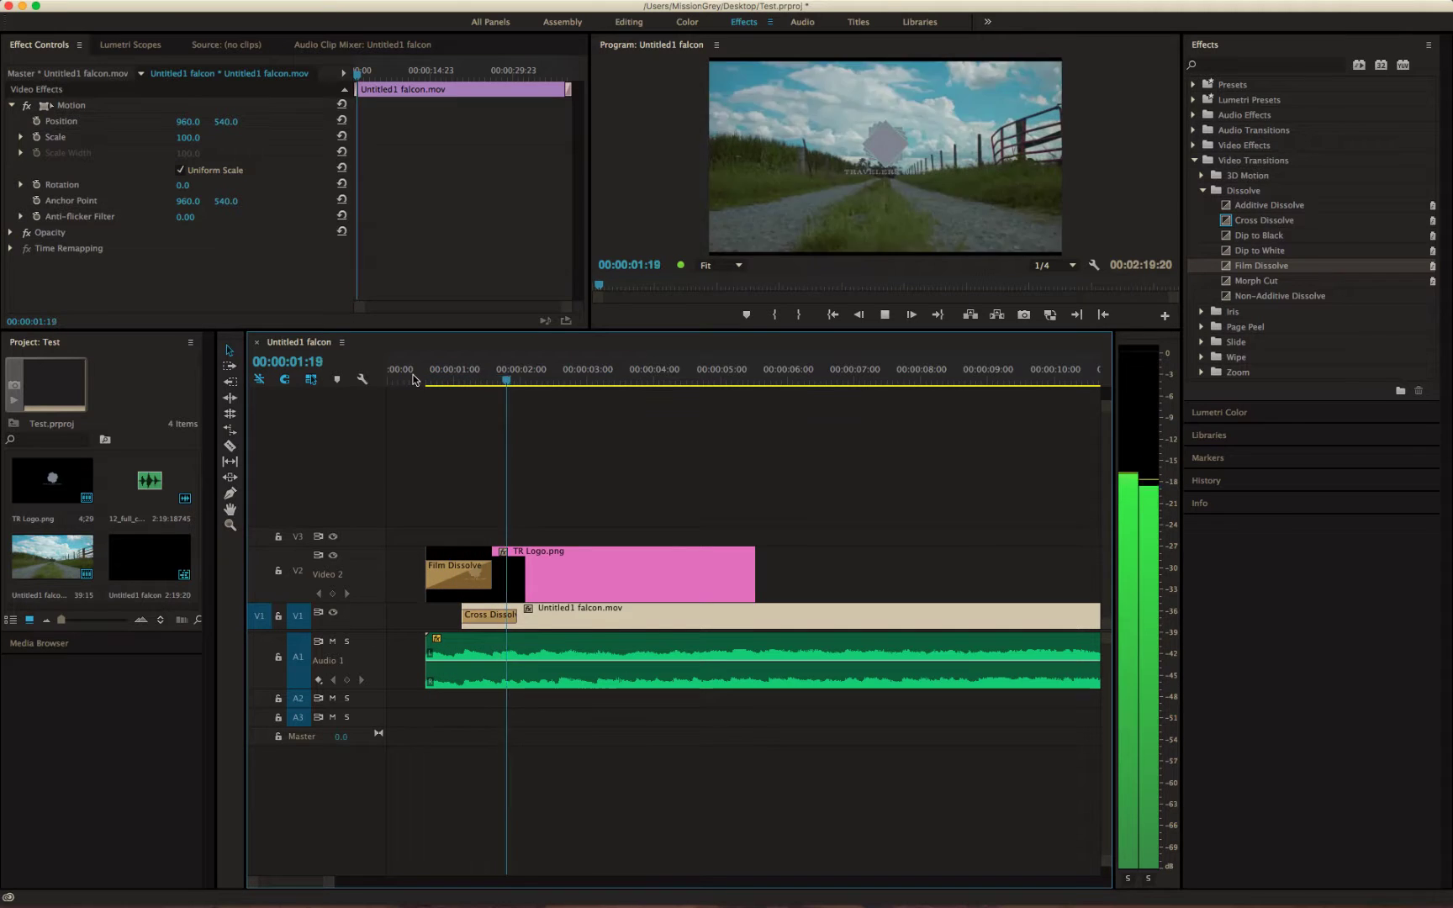
Move the video clip on V1 later to start at about 00:00:01:19, scrubbing the opening up to 00:00:02:18 to judge the timing
{"action": "left_click_drag", "start_coordinate": [470, 374], "coordinate": [531, 393]}
{"action": "left_click_drag", "start_coordinate": [571, 622], "coordinate": [602, 623]}
{"action": "left_click", "coordinate": [475, 373]}
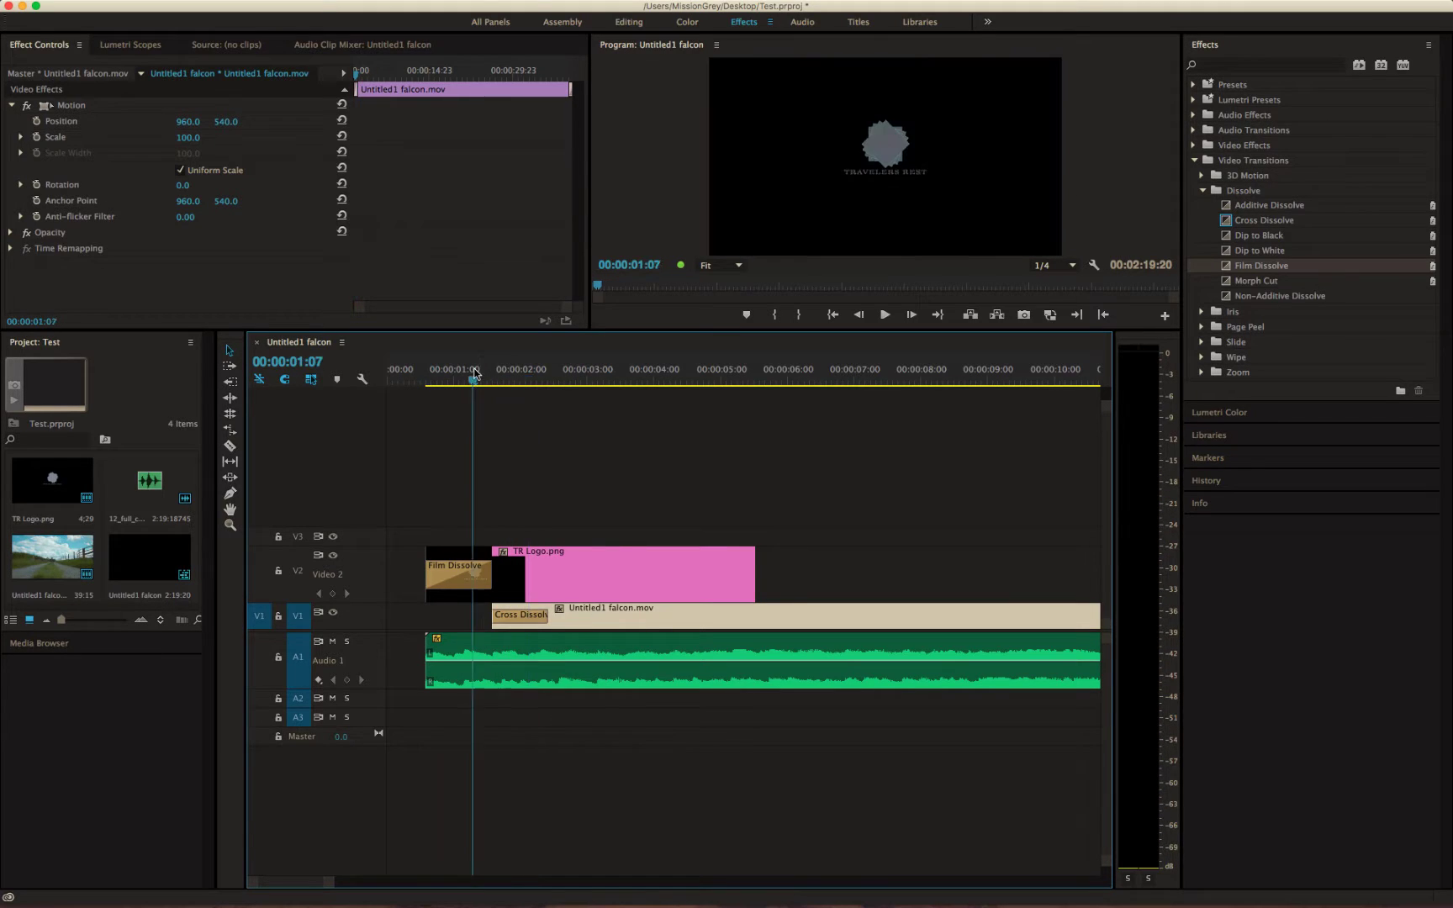
{"action": "left_click_drag", "start_coordinate": [475, 372], "coordinate": [570, 383]}
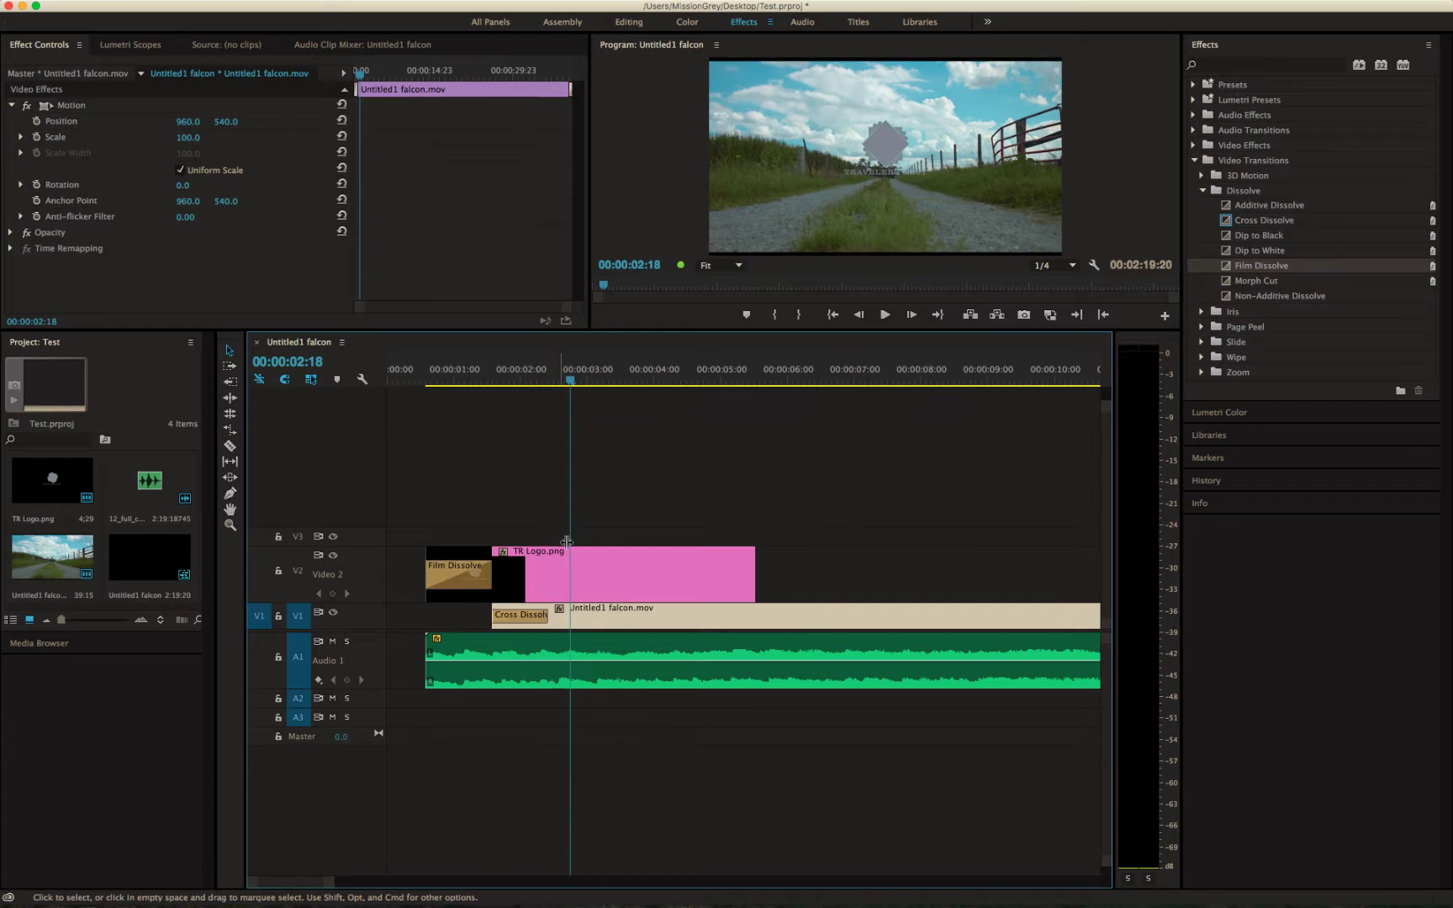
{"action": "left_click_drag", "start_coordinate": [607, 622], "coordinate": [623, 623]}
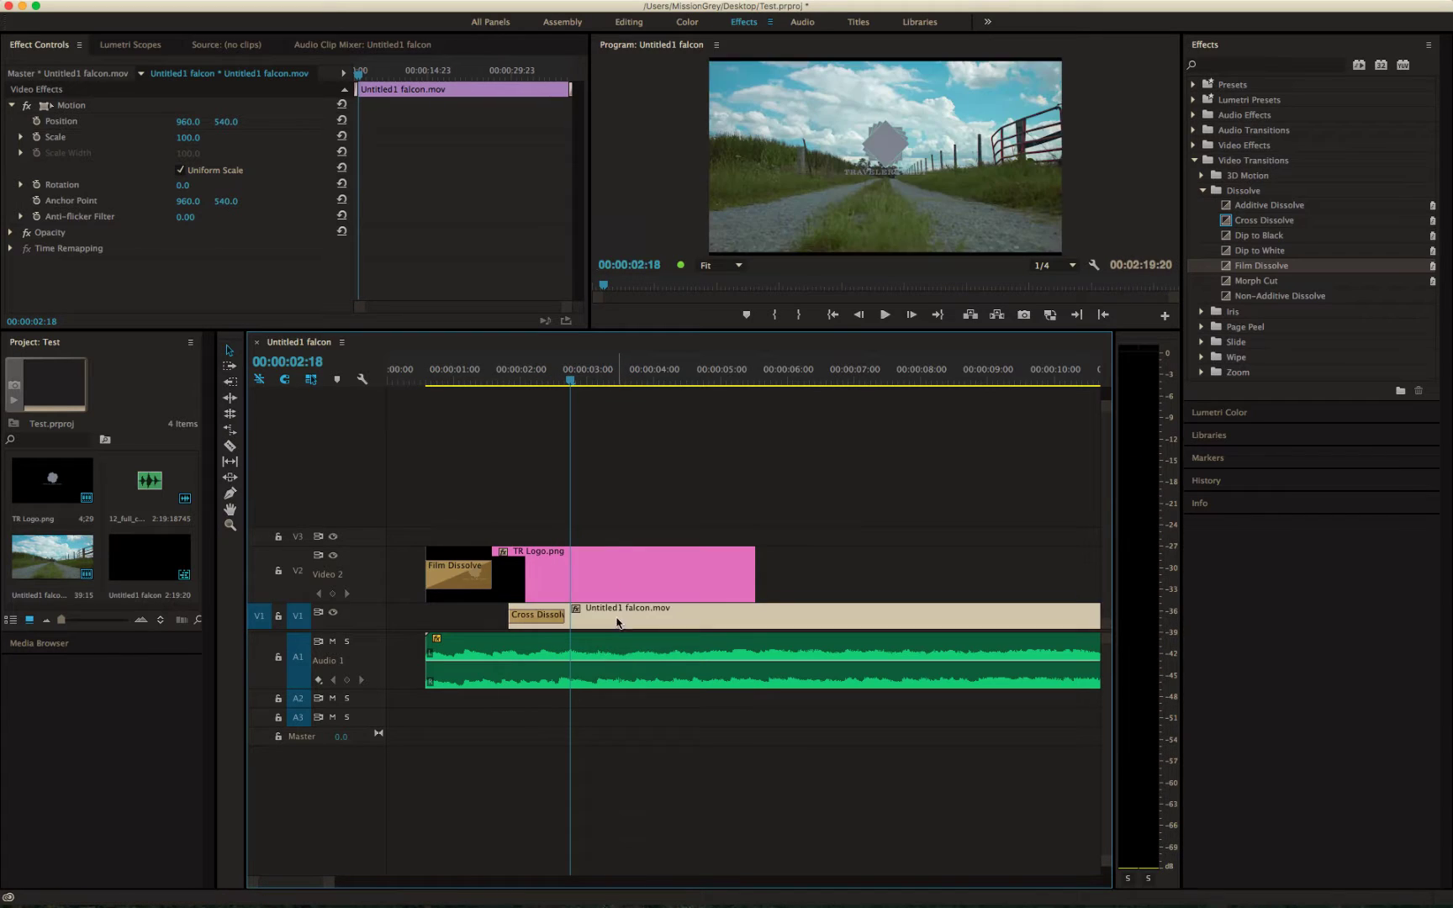
Trim the end of TR Logo.png to about 00:00:03:19, apply Cross Dissolve to both its ends, and preview up to 00:00:04:13
{"action": "left_click", "coordinate": [622, 740]}
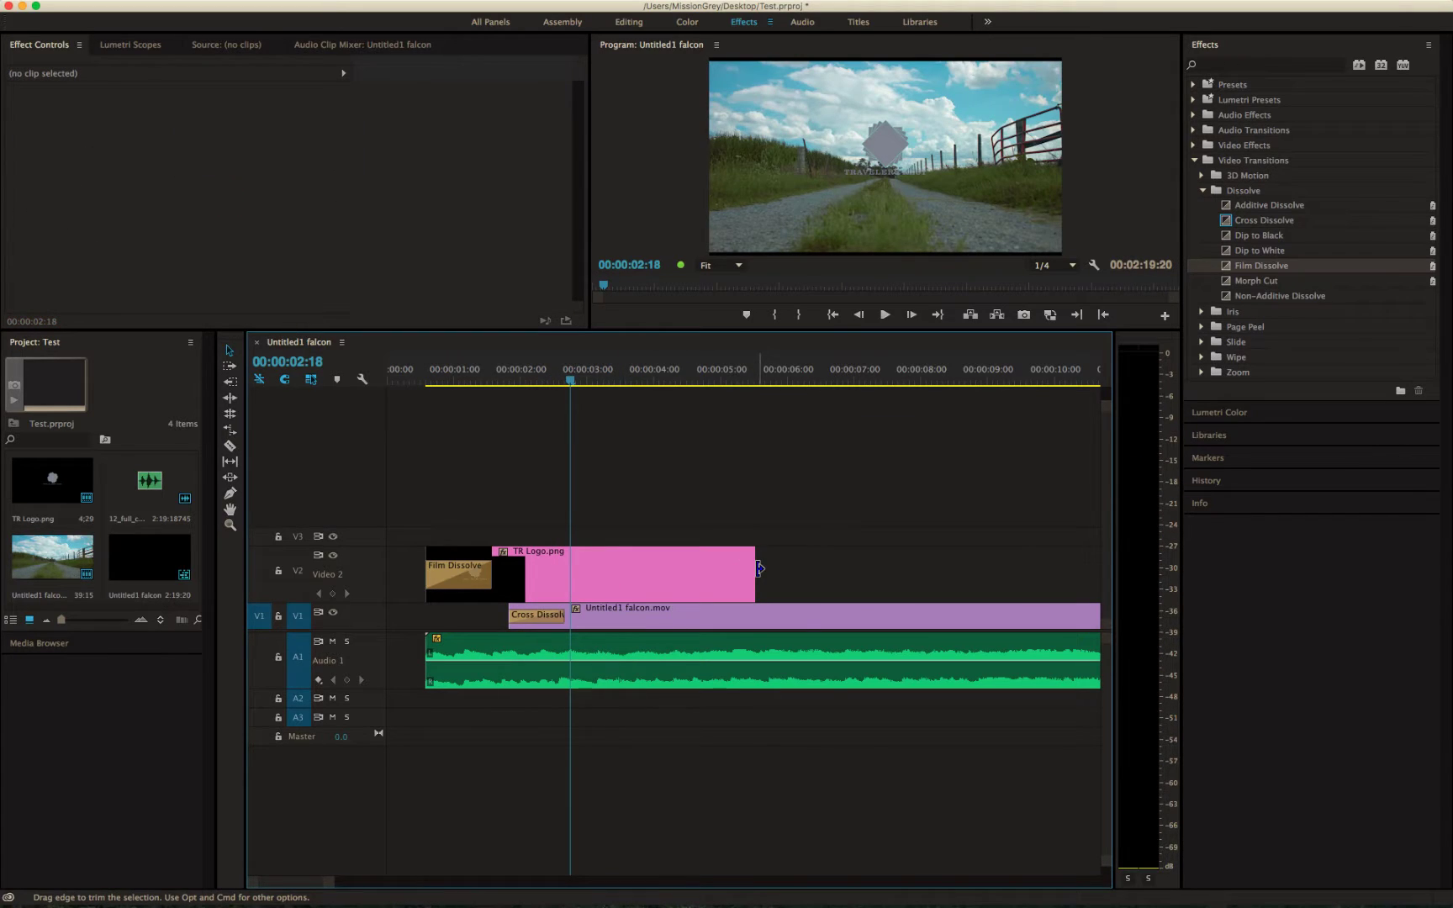
{"action": "left_click_drag", "start_coordinate": [742, 569], "coordinate": [642, 569]}
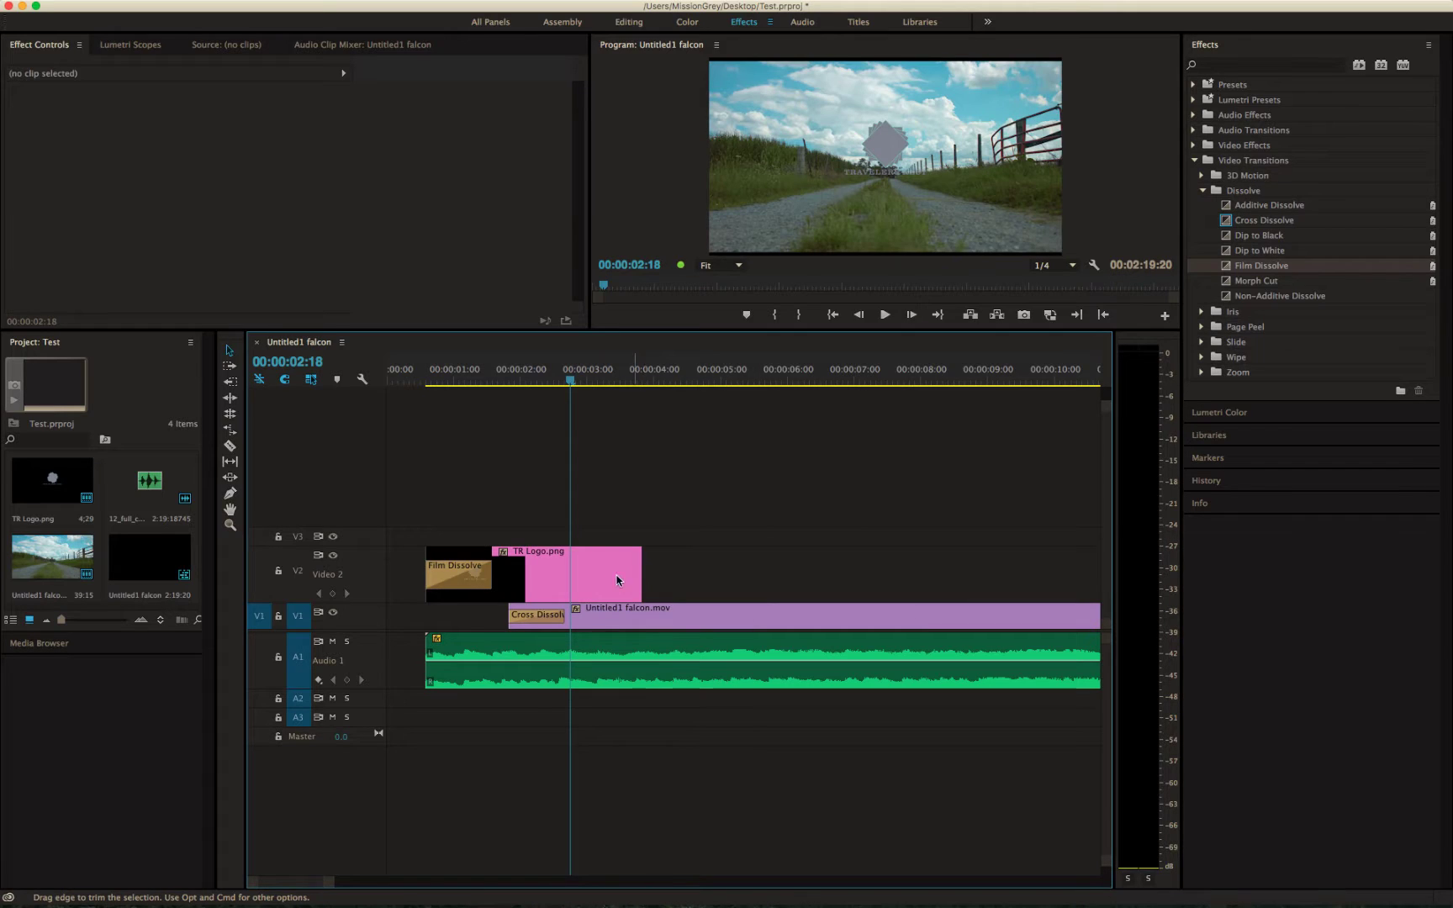
{"action": "left_click", "coordinate": [610, 580]}
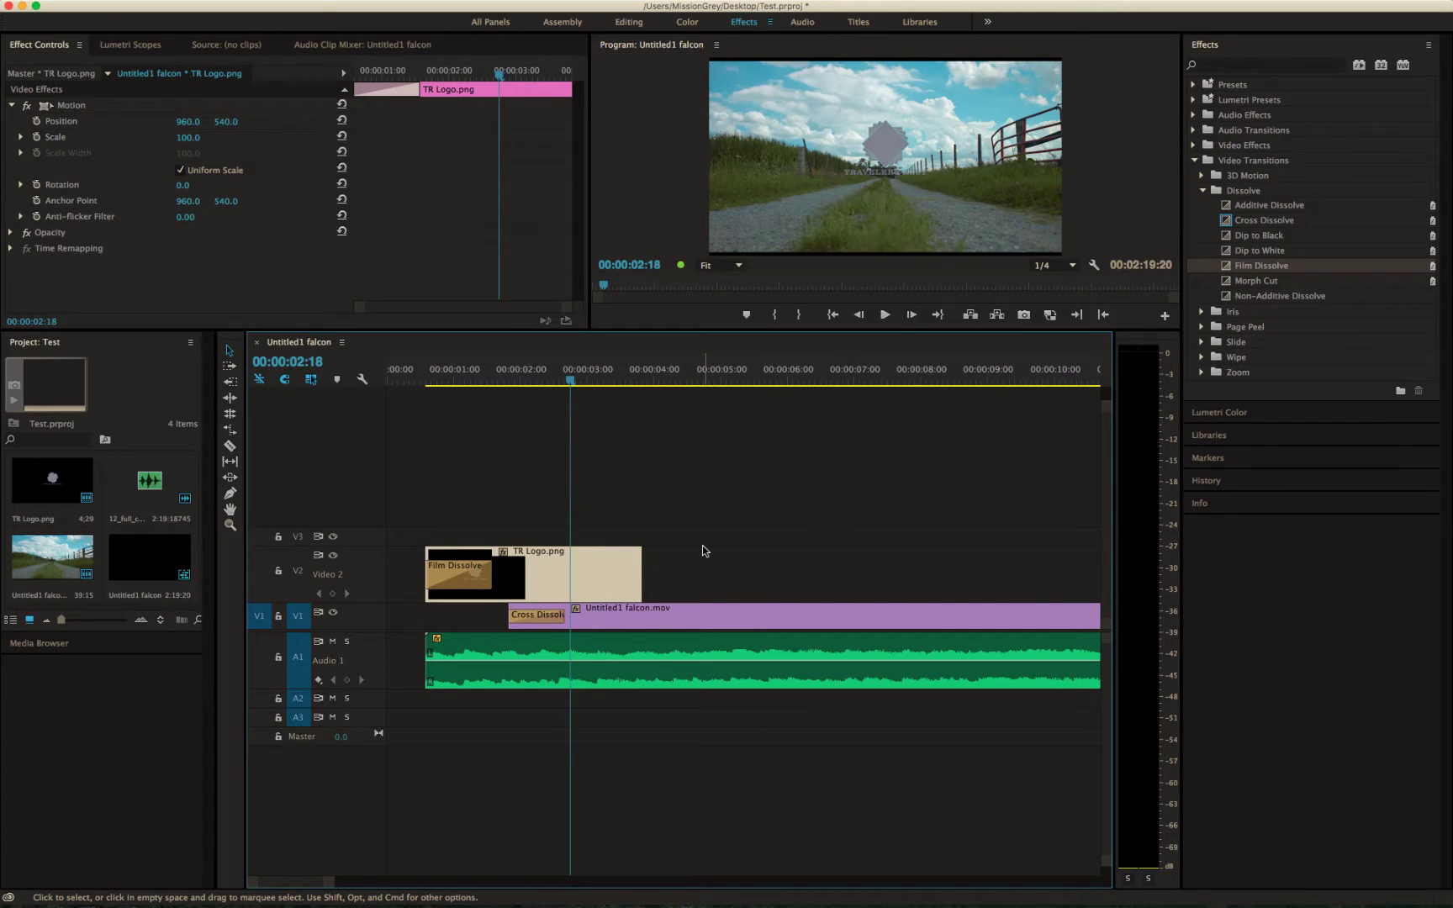
{"action": "key", "text": "shift+d"}
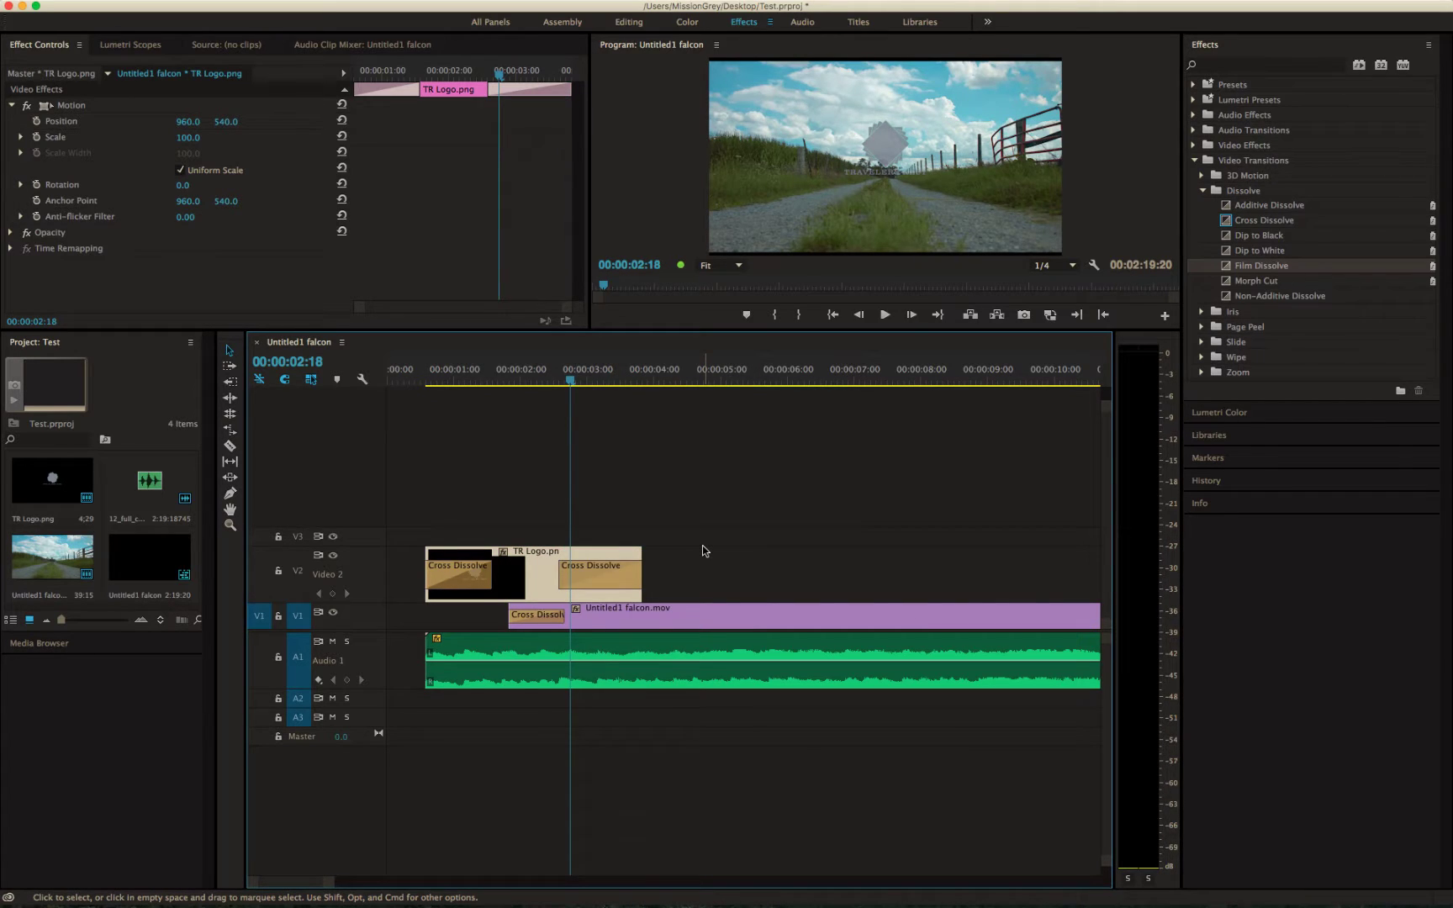
{"action": "left_click", "coordinate": [426, 380]}
{"action": "key", "text": "space"}
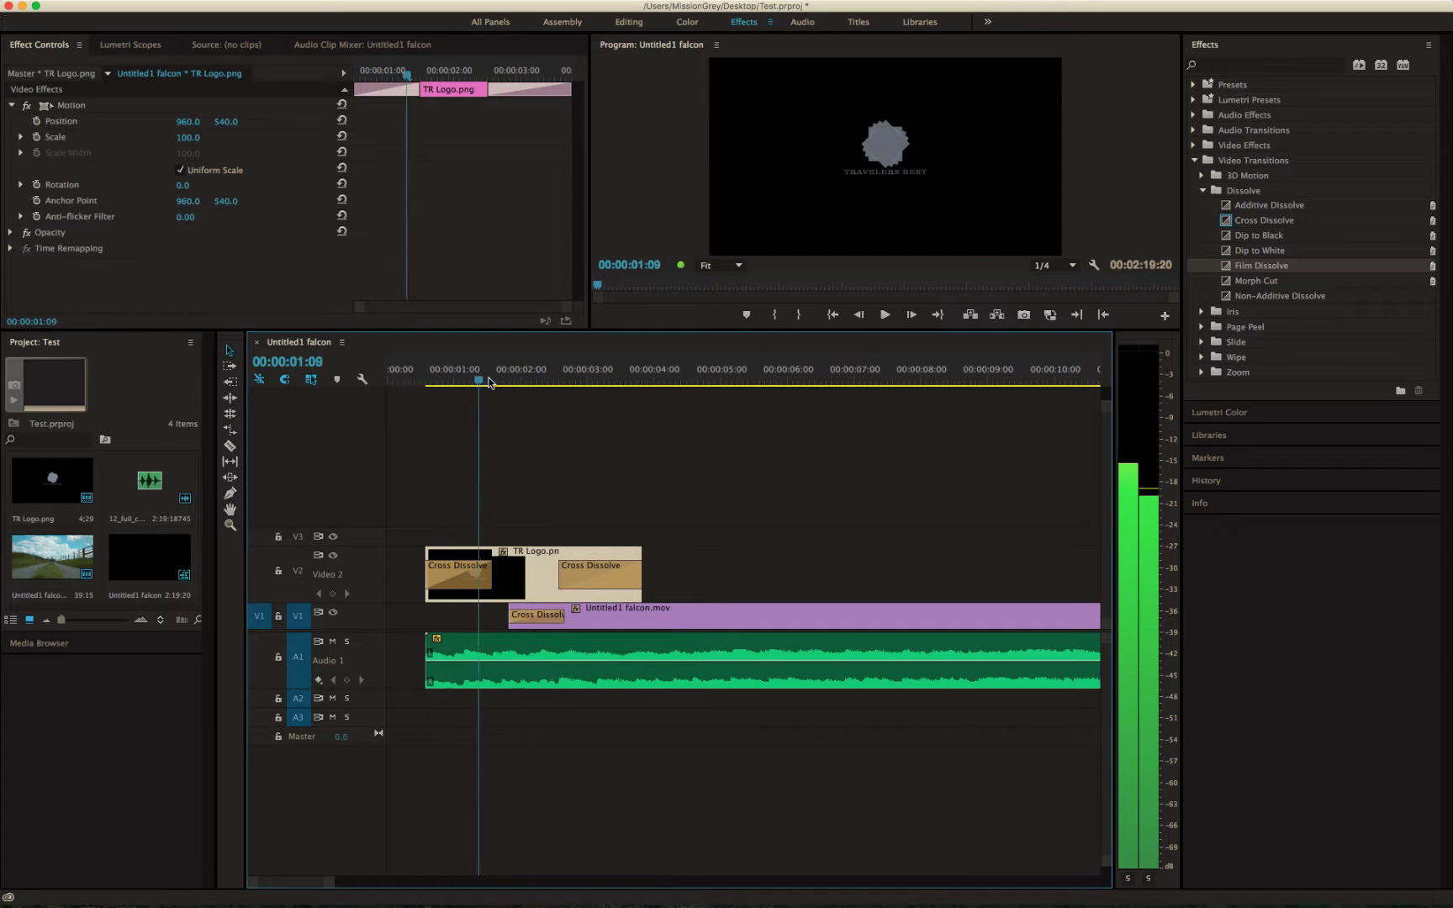
{"action": "left_click_drag", "start_coordinate": [526, 388], "coordinate": [689, 393]}
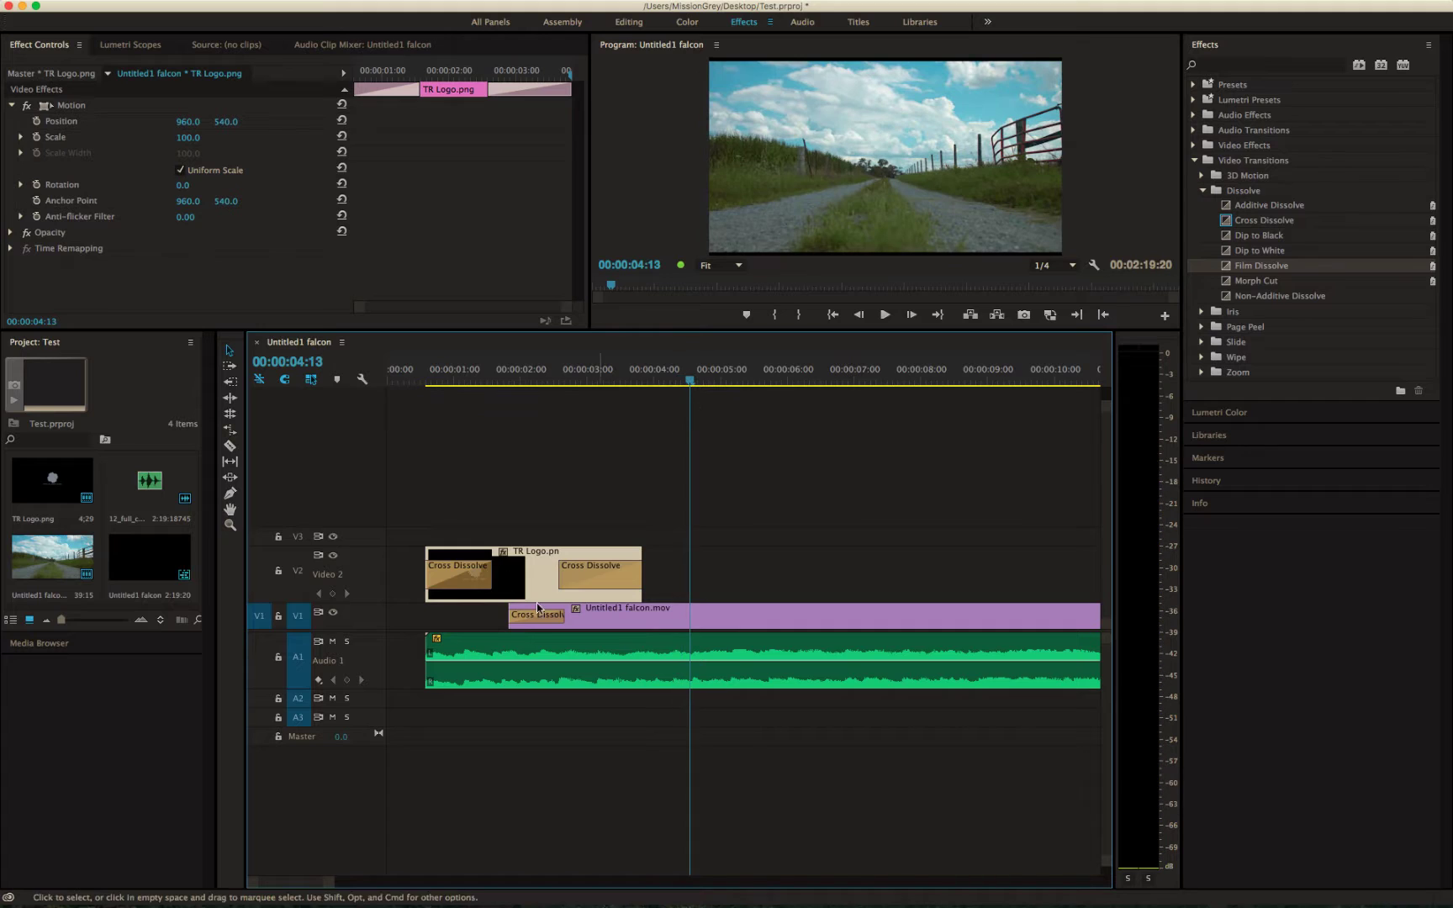
Add volume keyframes to the music clip on A1 at 00:00:01:18 and 00:00:00:15
{"action": "left_click", "coordinate": [488, 677]}
{"action": "left_click_drag", "start_coordinate": [410, 378], "coordinate": [503, 368]}
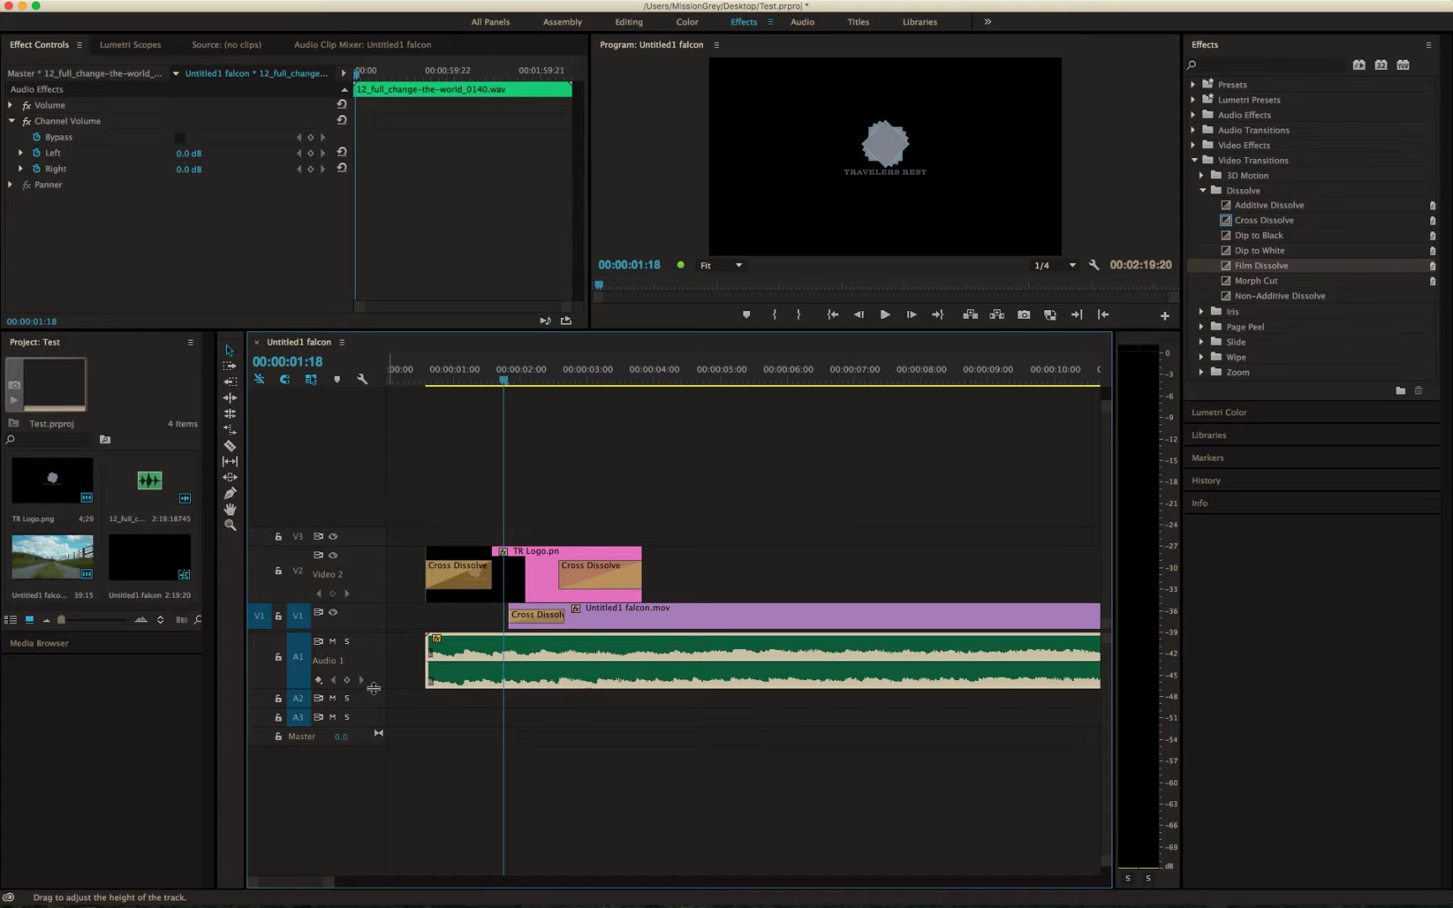
{"action": "mouse_move", "coordinate": [375, 690]}
{"action": "left_mouse_down"}
{"action": "mouse_move", "coordinate": [375, 648]}
{"action": "mouse_move", "coordinate": [369, 684]}
{"action": "left_mouse_up"}
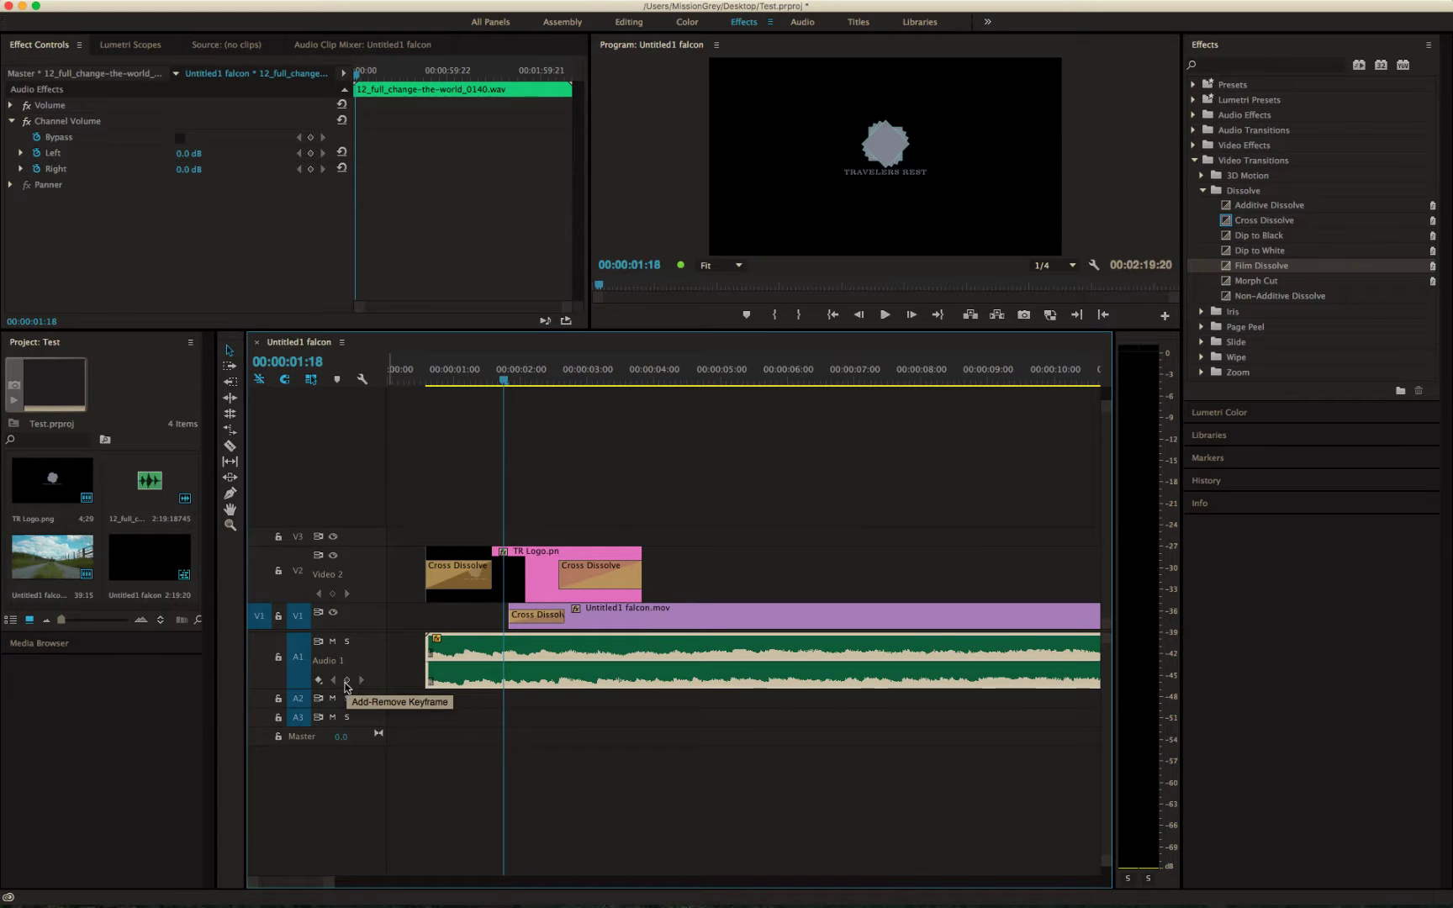
{"action": "left_click", "coordinate": [346, 681]}
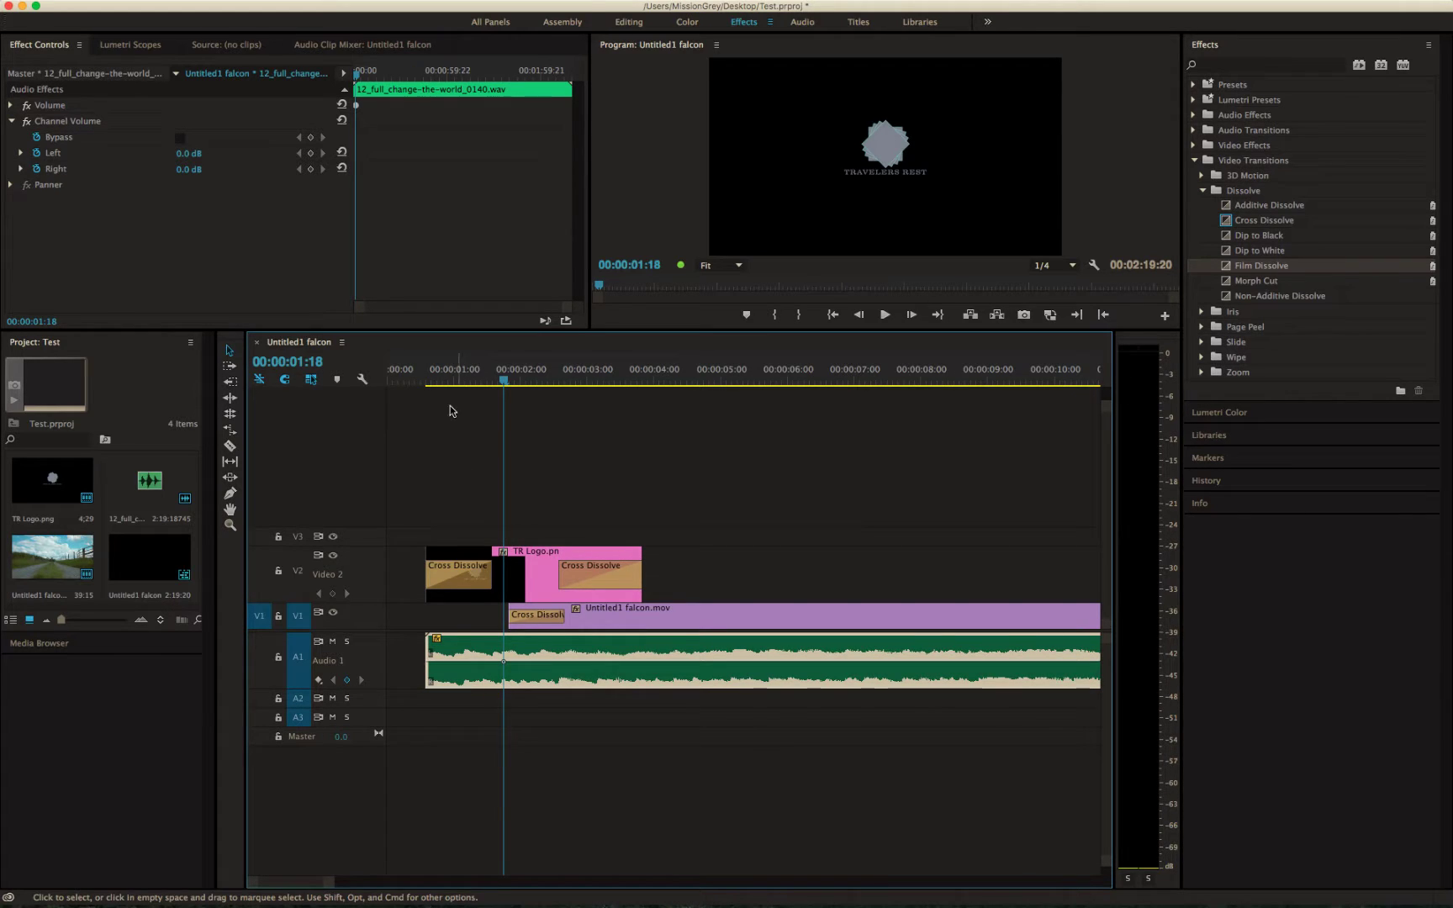
{"action": "left_click_drag", "start_coordinate": [437, 381], "coordinate": [430, 382]}
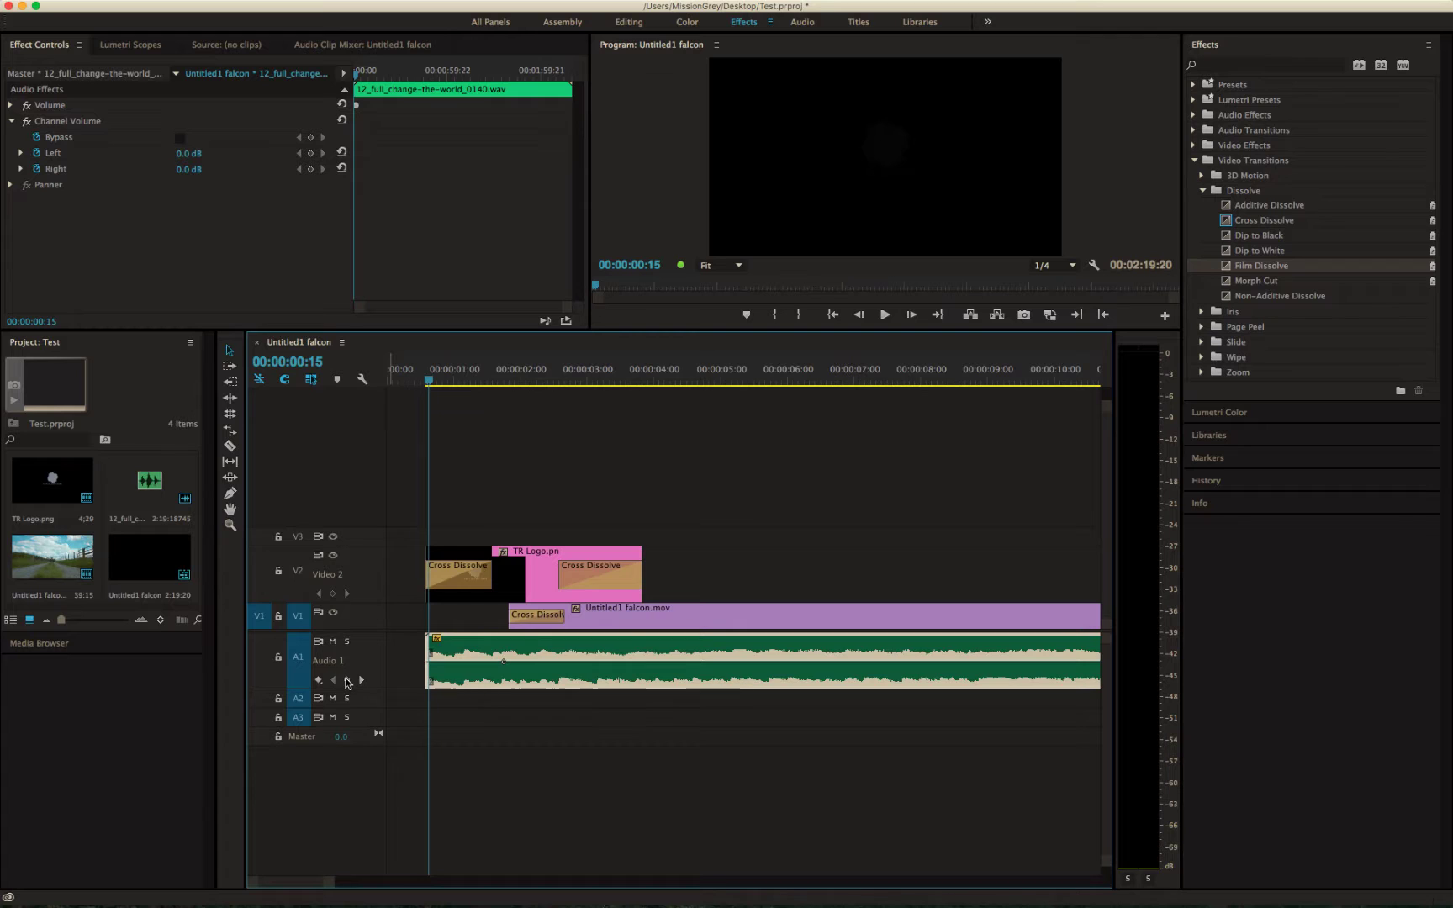
{"action": "left_click", "coordinate": [480, 721]}
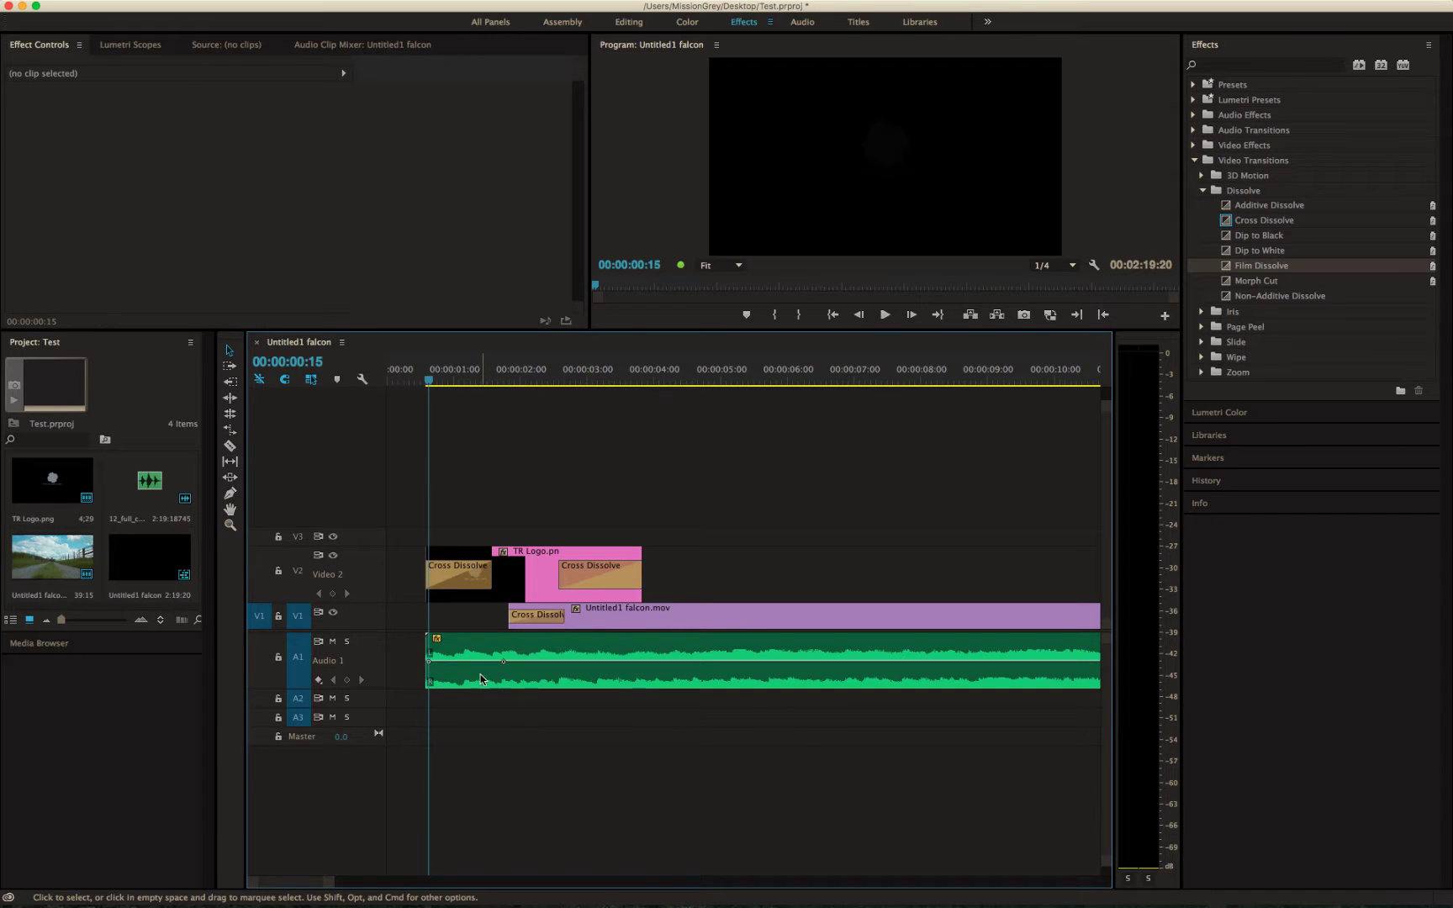
Move the music clip on A1 nine frames earlier and lower its first volume keyframe to create a fade-in
{"action": "left_click_drag", "start_coordinate": [481, 679], "coordinate": [457, 679]}
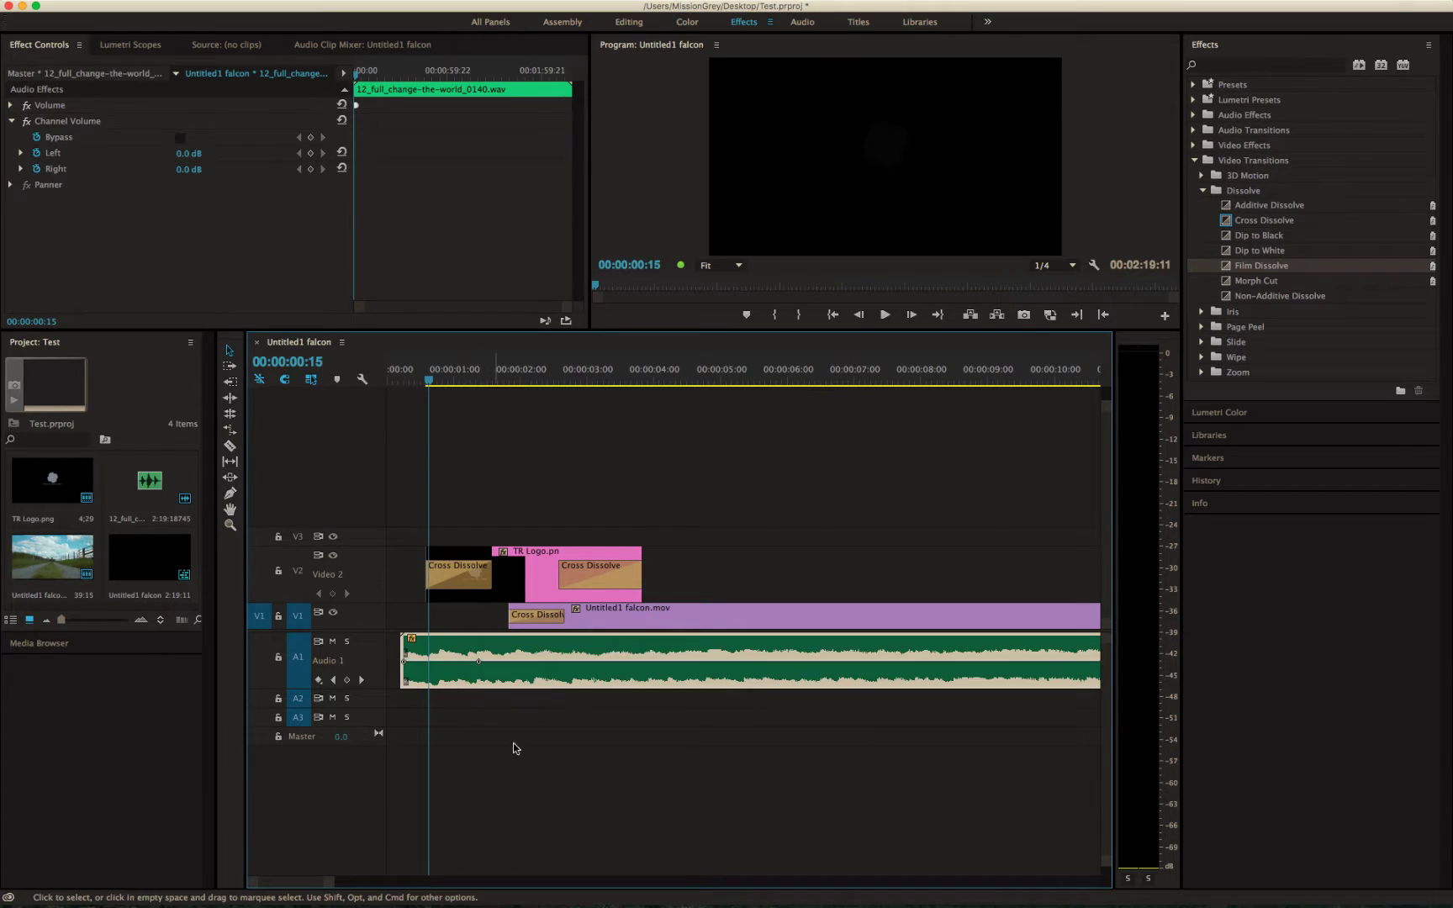
{"action": "left_click_drag", "start_coordinate": [392, 380], "coordinate": [439, 381]}
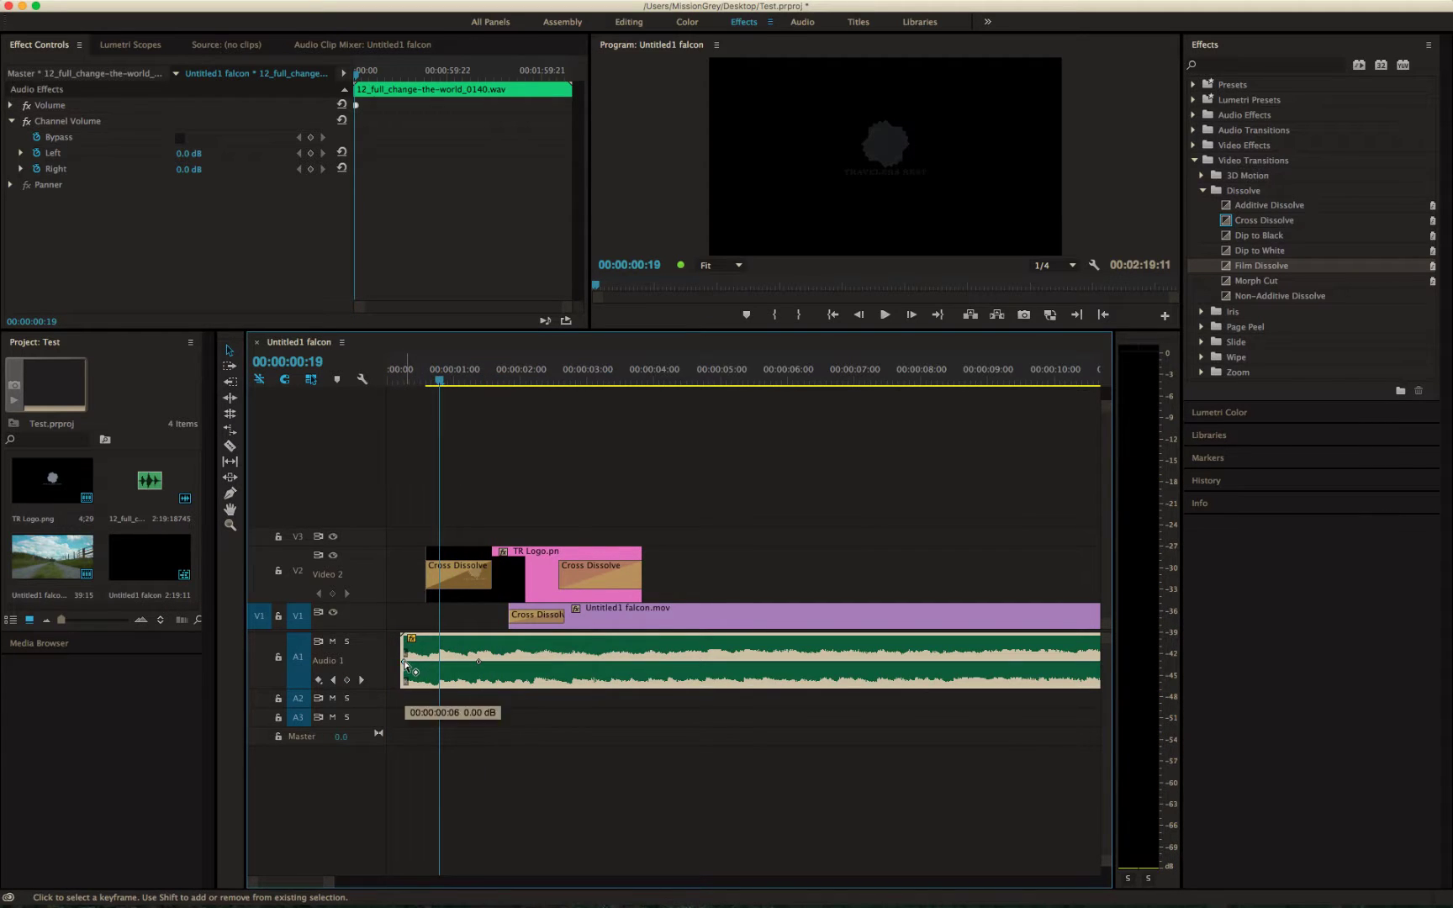
{"action": "left_click_drag", "start_coordinate": [403, 662], "coordinate": [404, 682]}
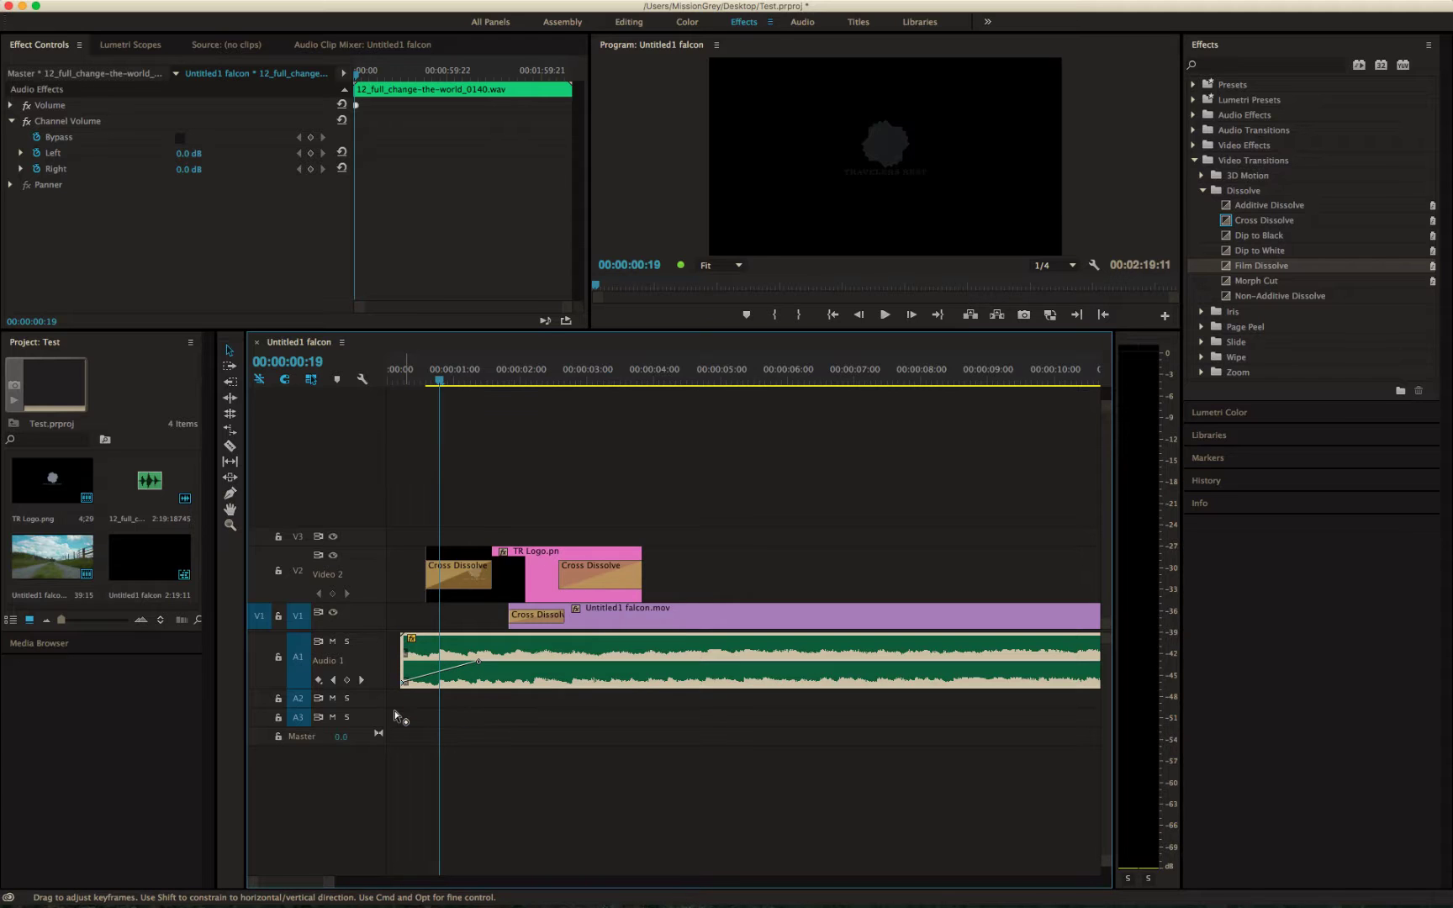
Make the music's second volume keyframe Bezier, stretch its handle to curve the fade-in, and play the opening up to 00:00:04:12
{"action": "right_click", "coordinate": [478, 663]}
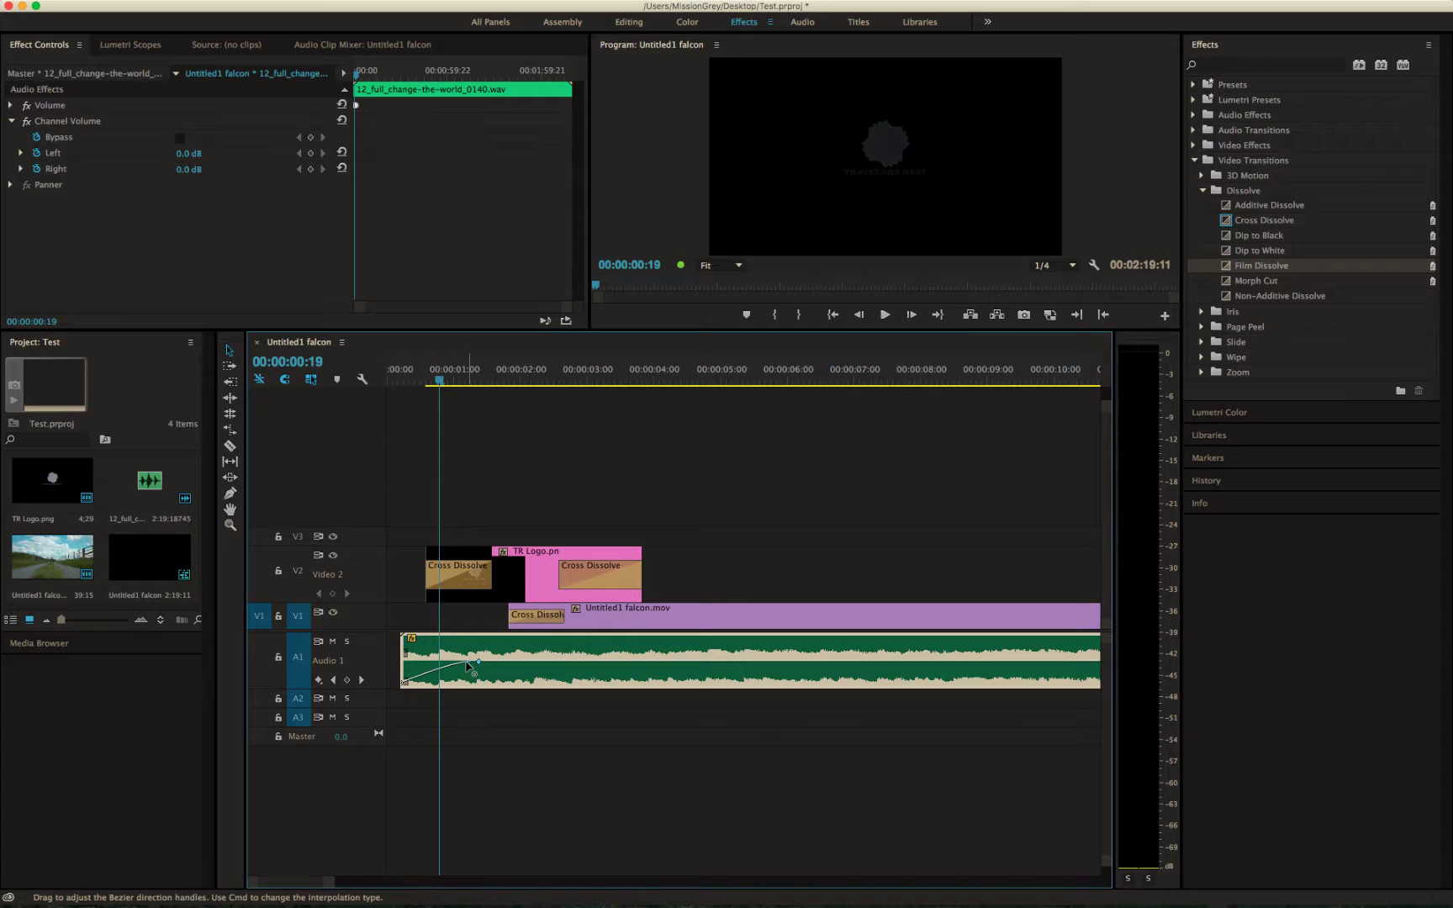
{"action": "left_click_drag", "start_coordinate": [463, 664], "coordinate": [442, 670]}
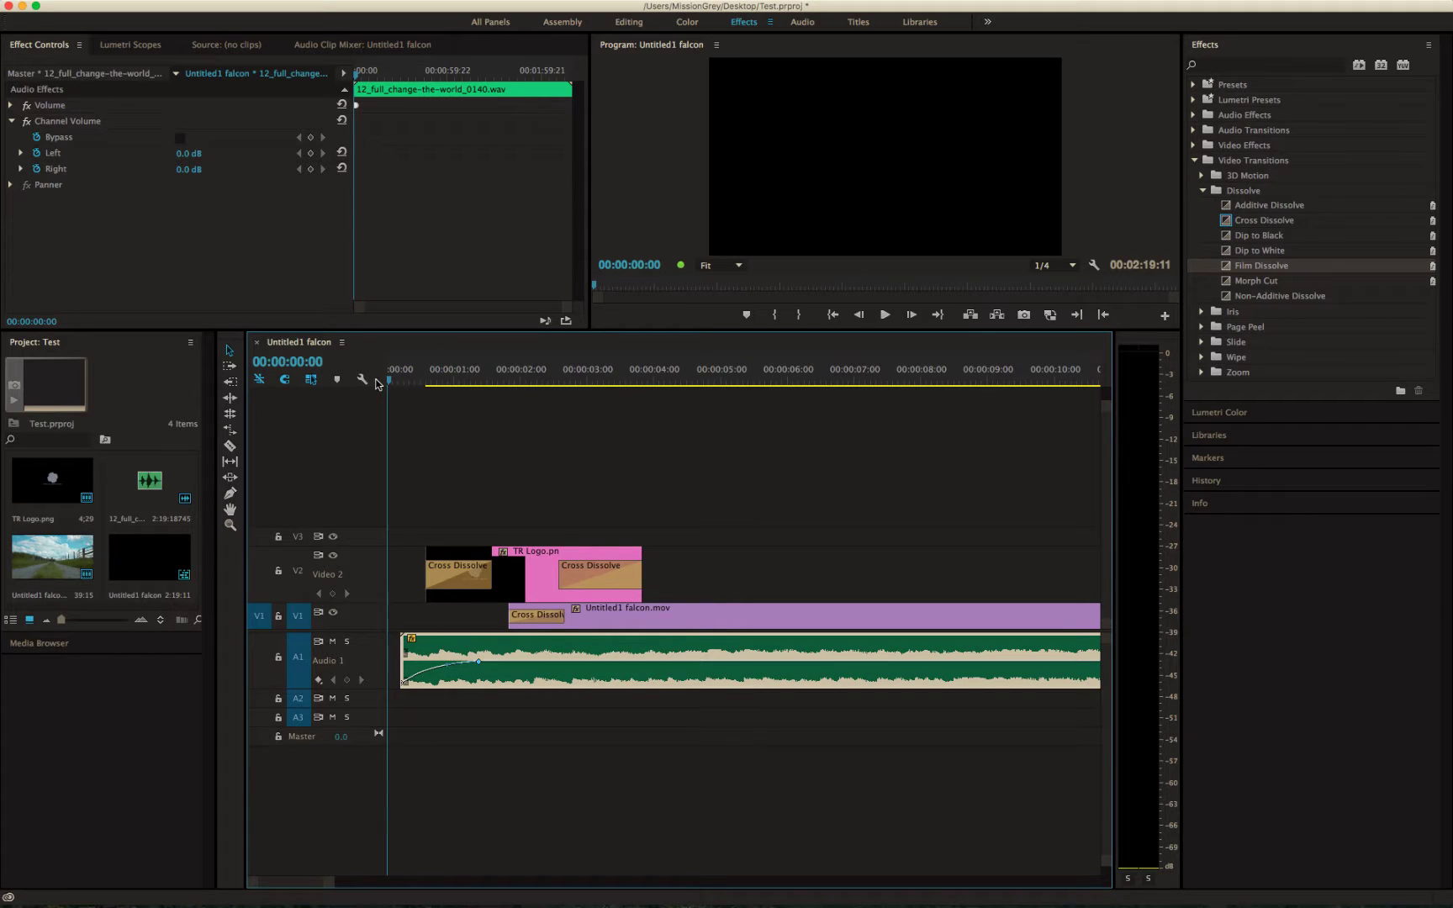
{"action": "key", "text": "space"}
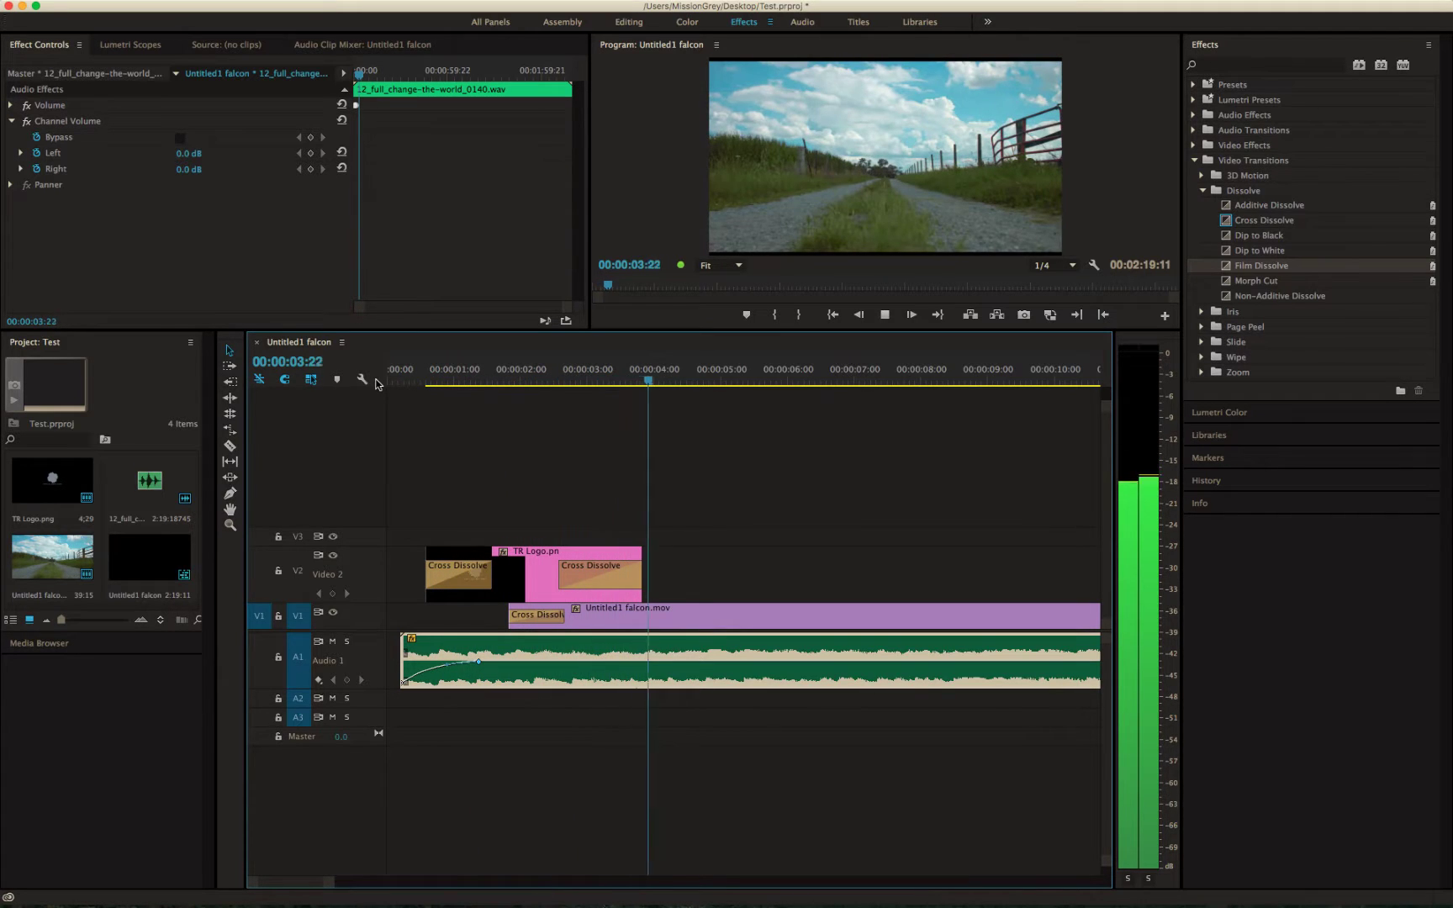
{"action": "key", "text": "space"}
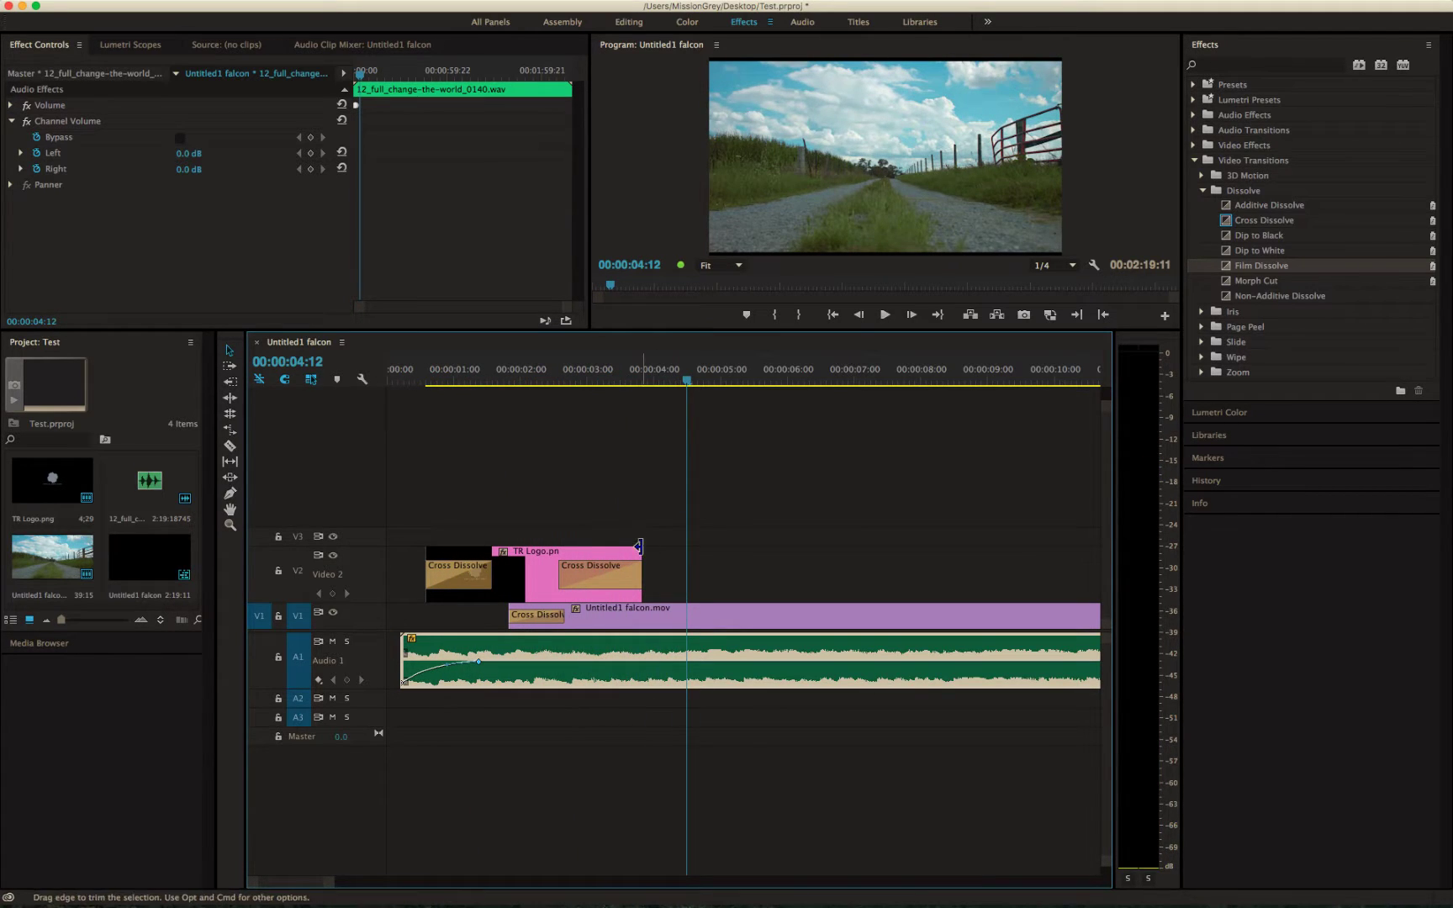
Extend the end of TR Logo.png to about 00:00:04:04 and shorten its closing Cross Dissolve to 00:00:00:20
{"action": "left_click_drag", "start_coordinate": [641, 557], "coordinate": [664, 558]}
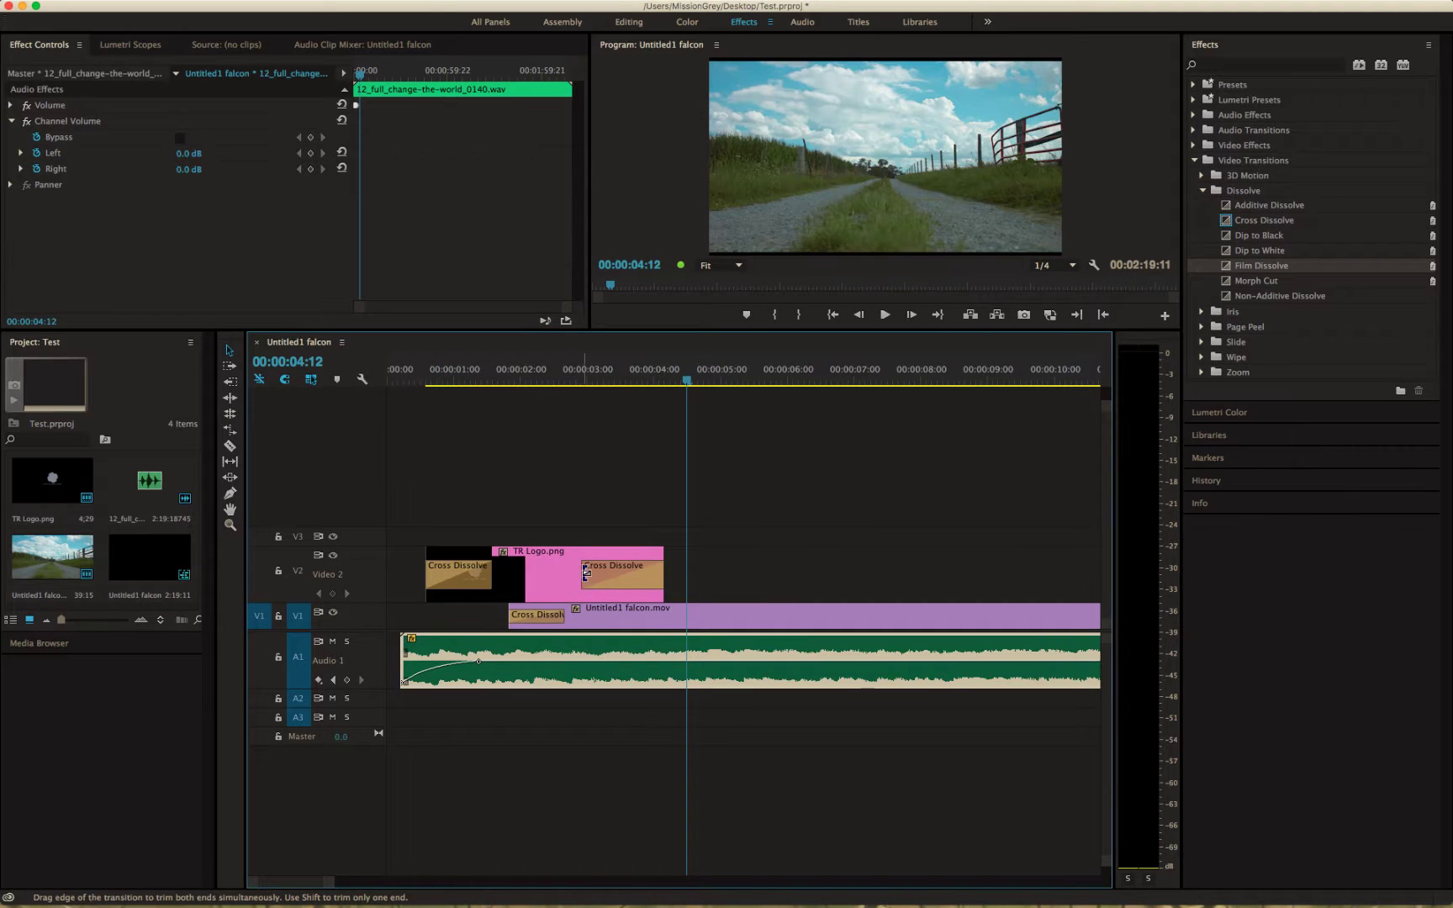
{"action": "right_click", "coordinate": [615, 578]}
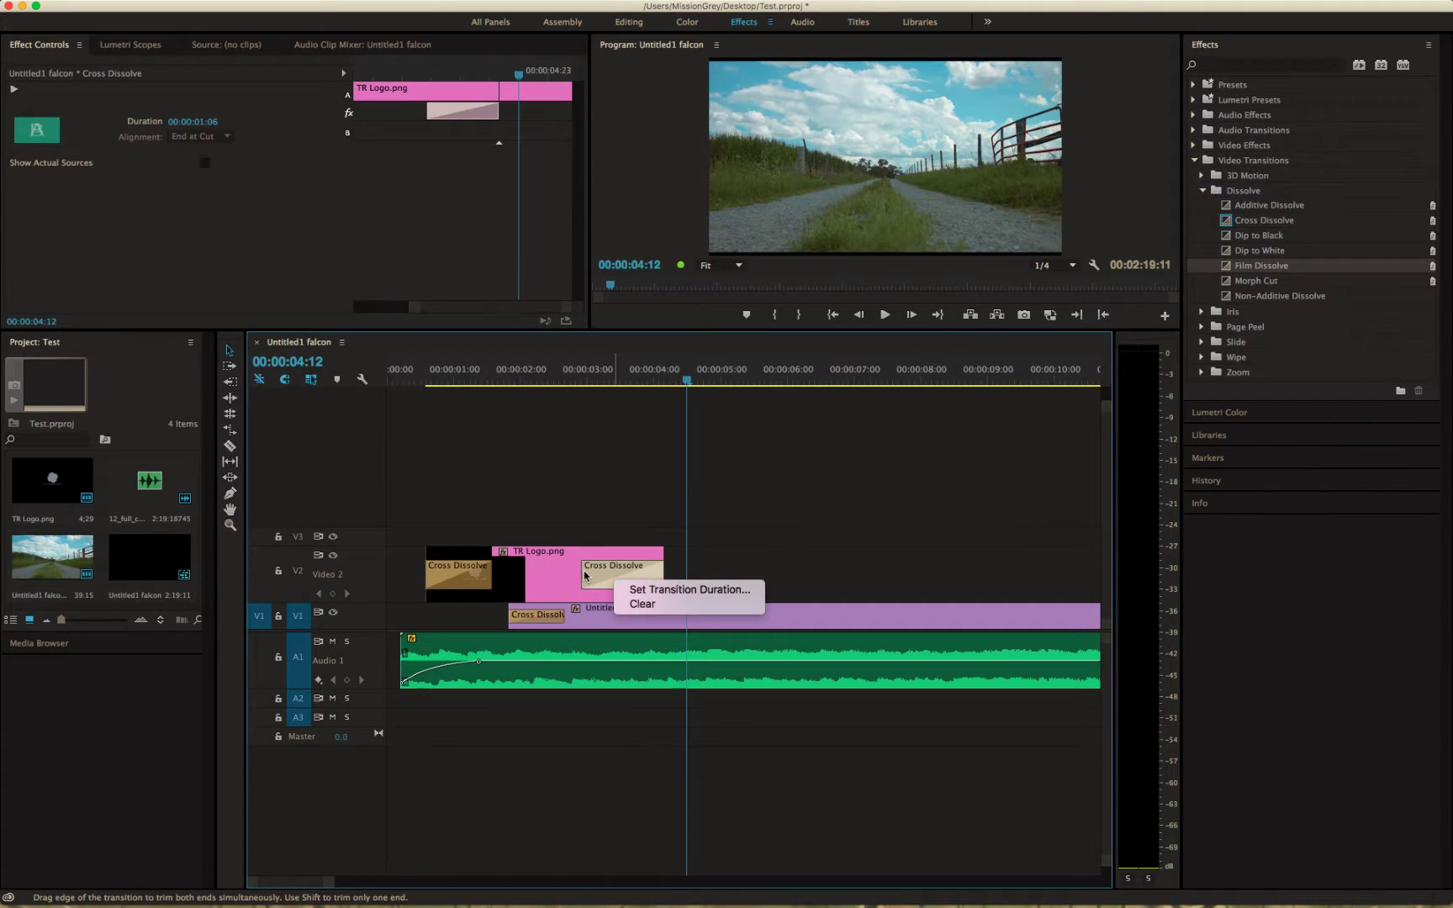
{"action": "left_click", "coordinate": [585, 571]}
{"action": "left_click_drag", "start_coordinate": [585, 571], "coordinate": [612, 572]}
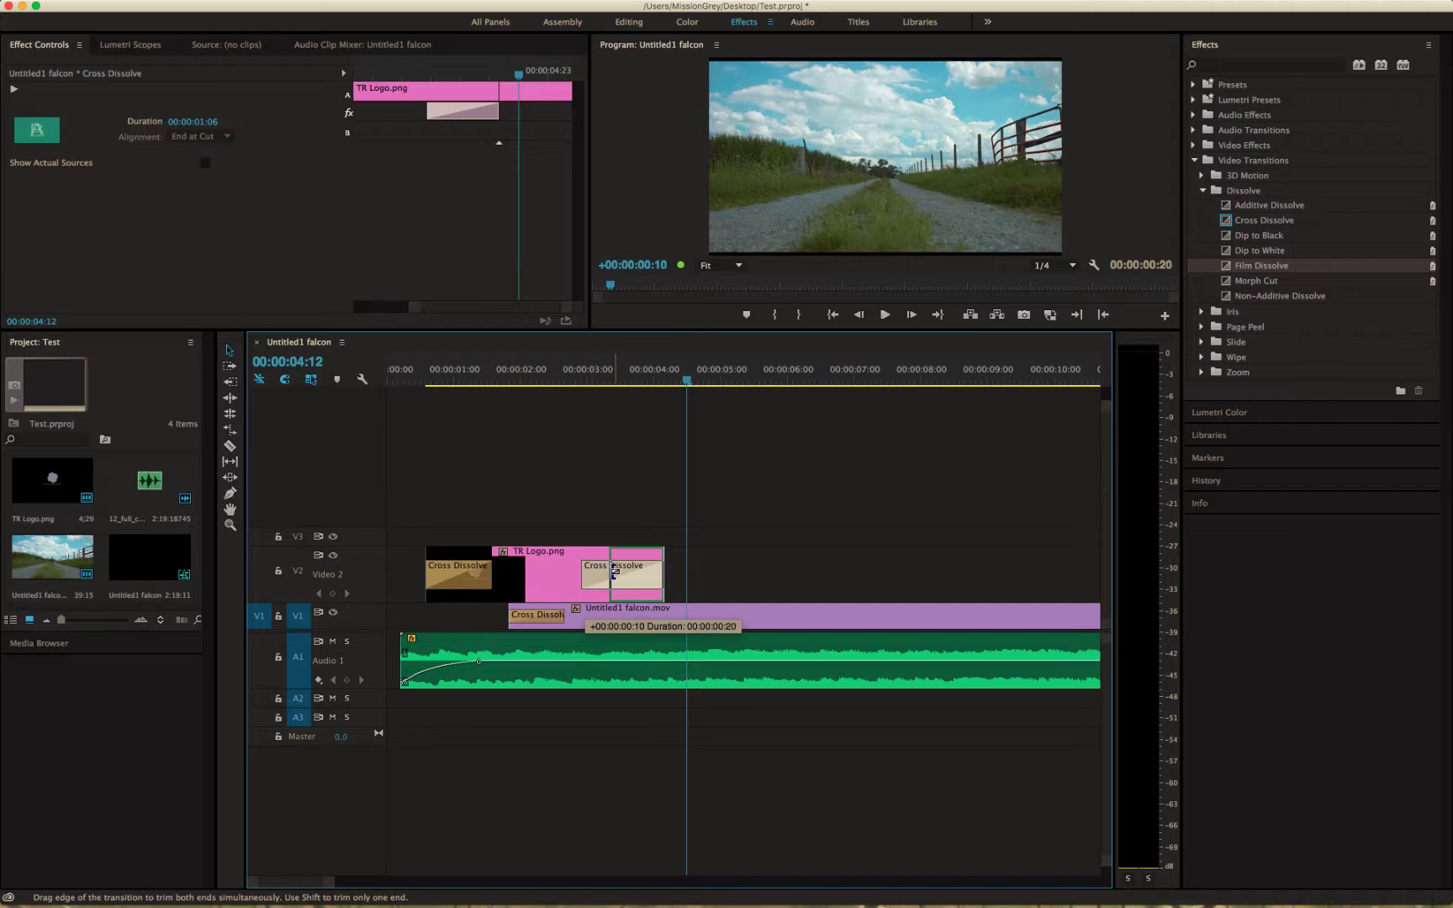
Find the Drop Shadow effect, apply it to TR Logo.png on V2, and show the frame at 00:00:02:15
{"action": "left_click", "coordinate": [565, 575]}
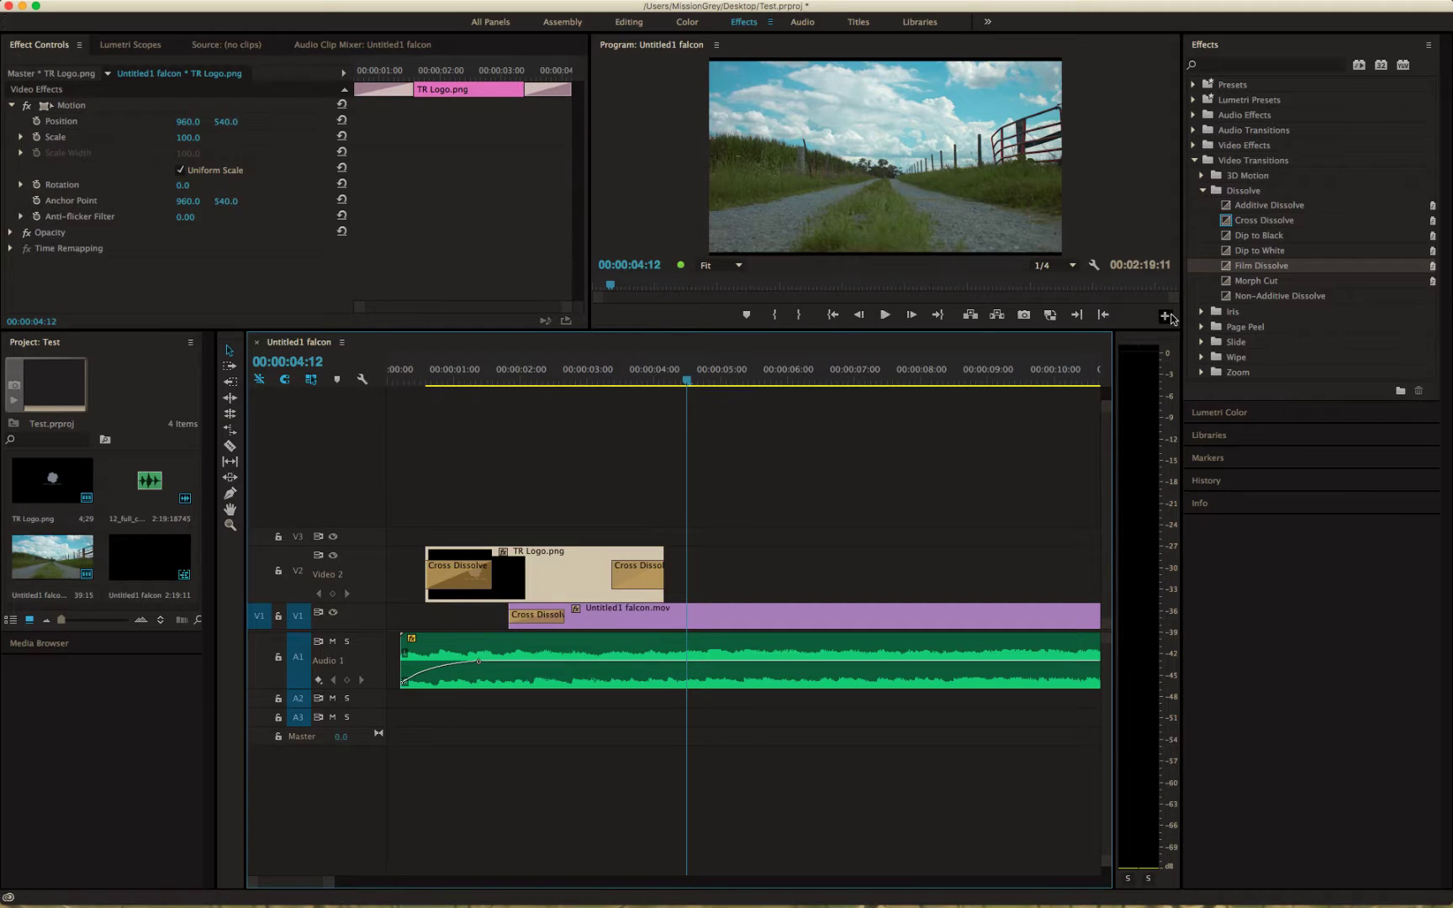
{"action": "left_click", "coordinate": [1253, 64]}
{"action": "type", "text": "drop"}
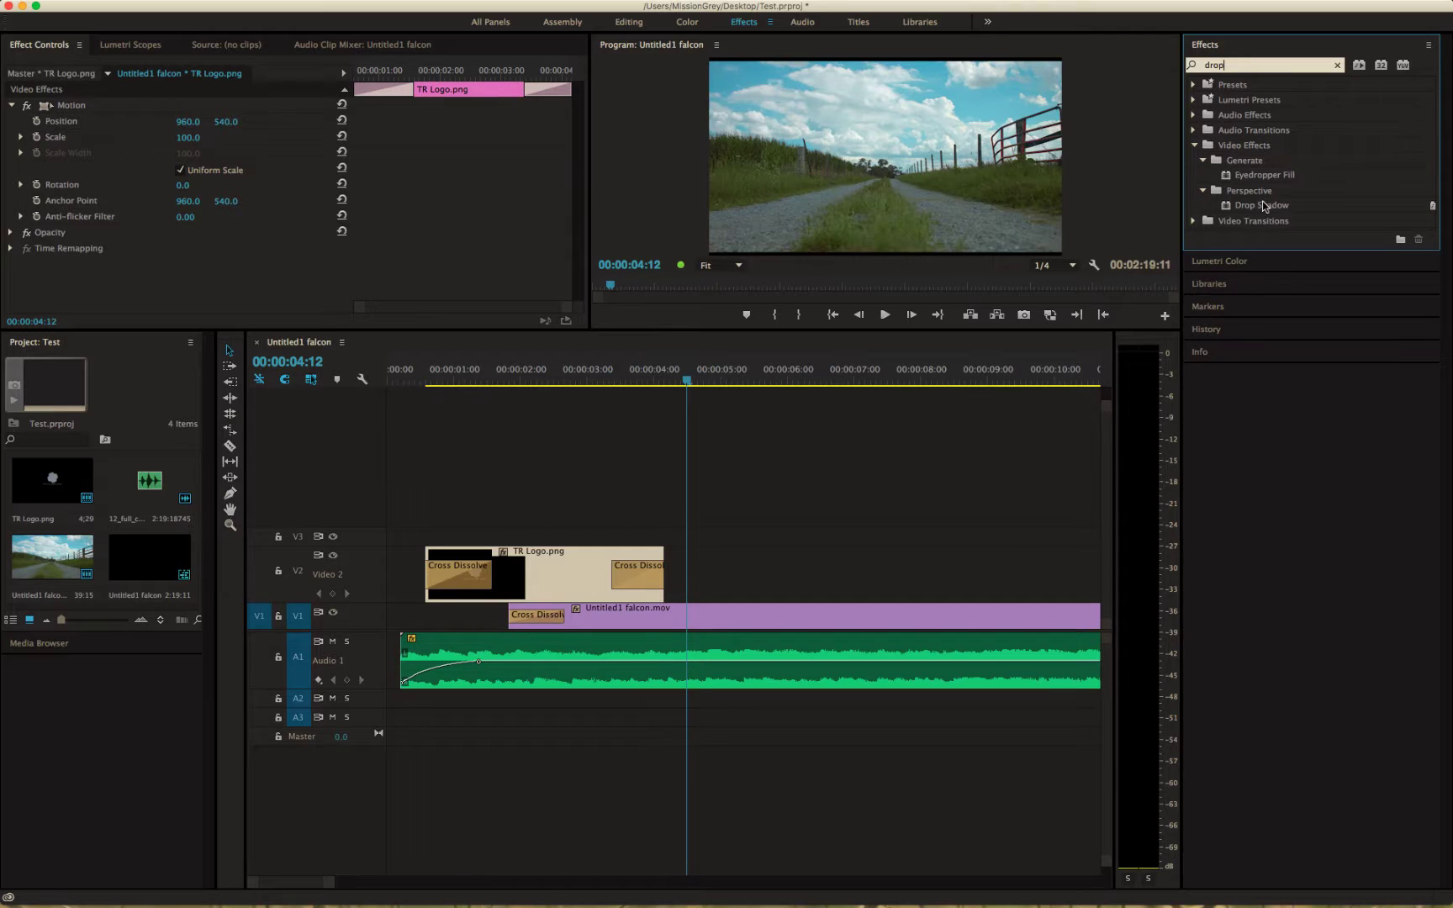
{"action": "left_click_drag", "start_coordinate": [1262, 205], "coordinate": [578, 575]}
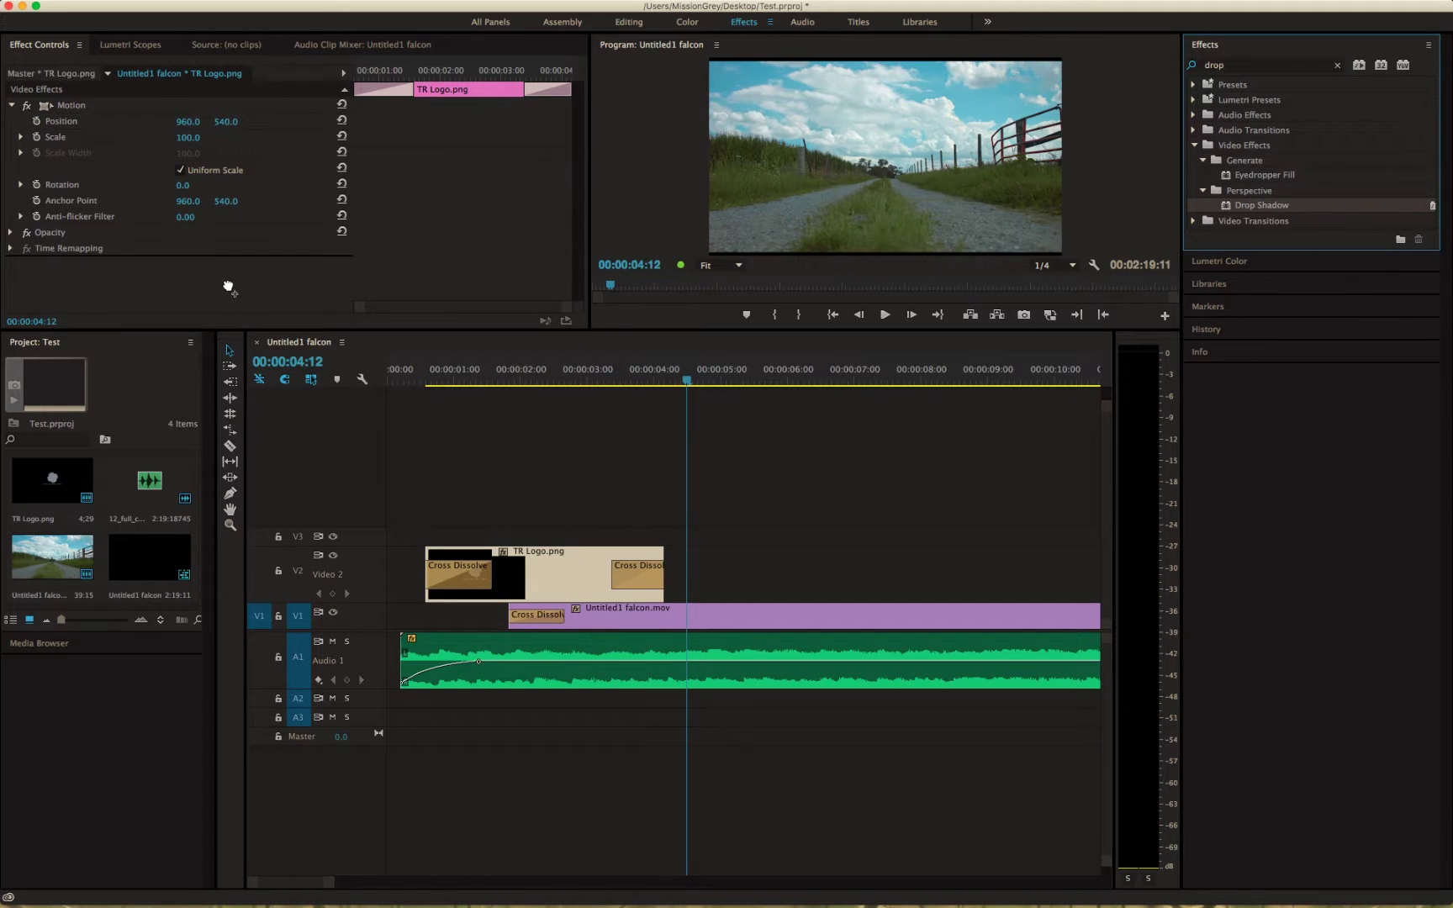
{"action": "left_click", "coordinate": [564, 375]}
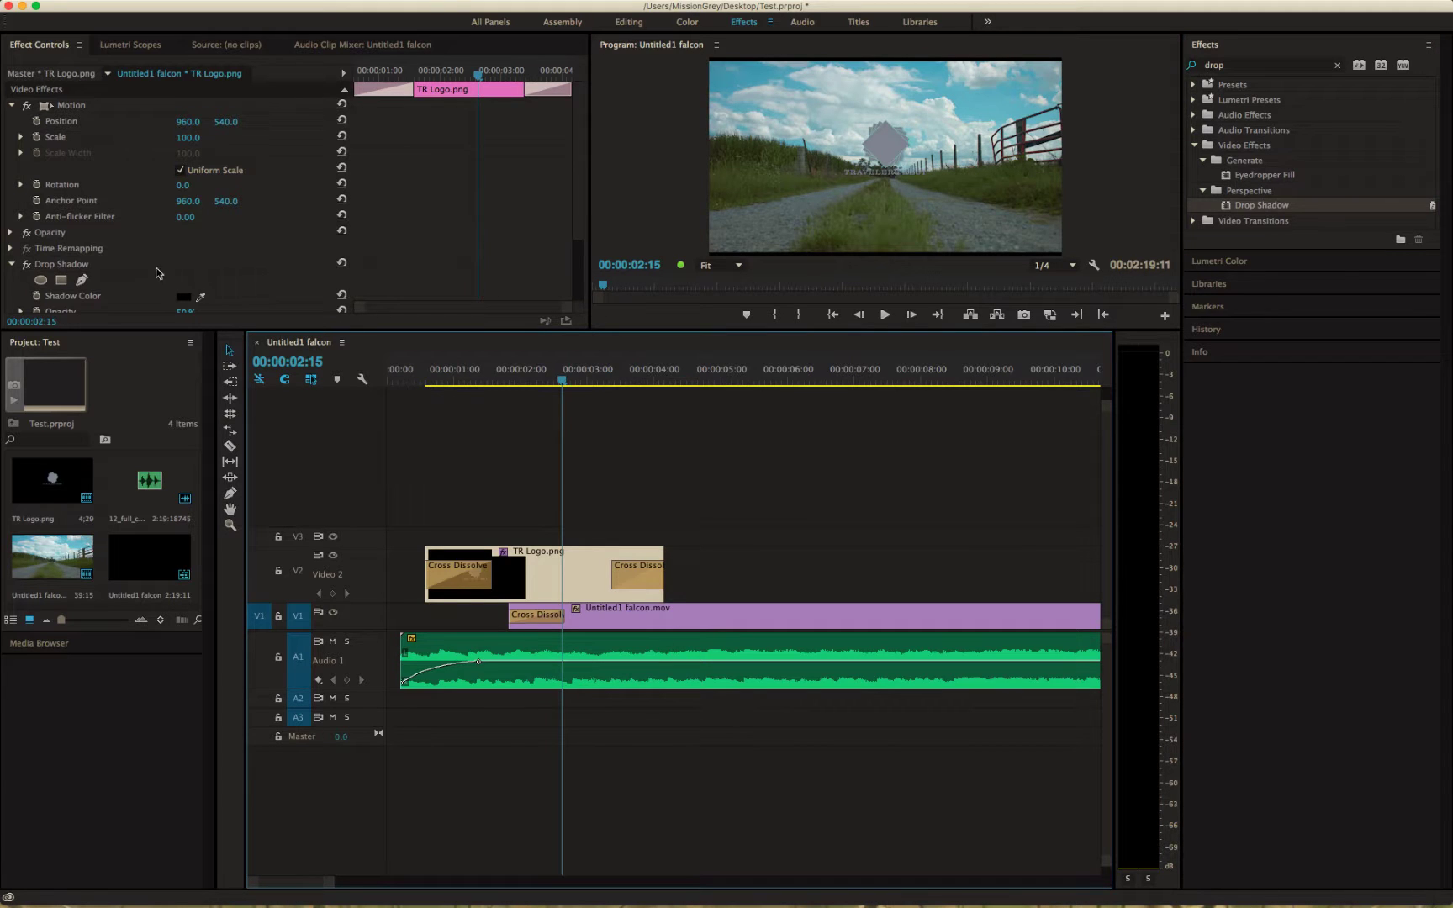
Set the logo's Drop Shadow opacity to 81% and softness to 24 with Shadow Only off, and play the opening up to 00:00:04:06
{"action": "scroll", "coordinate": [578, 262], "scroll_direction": "down", "scroll_amount": 5}
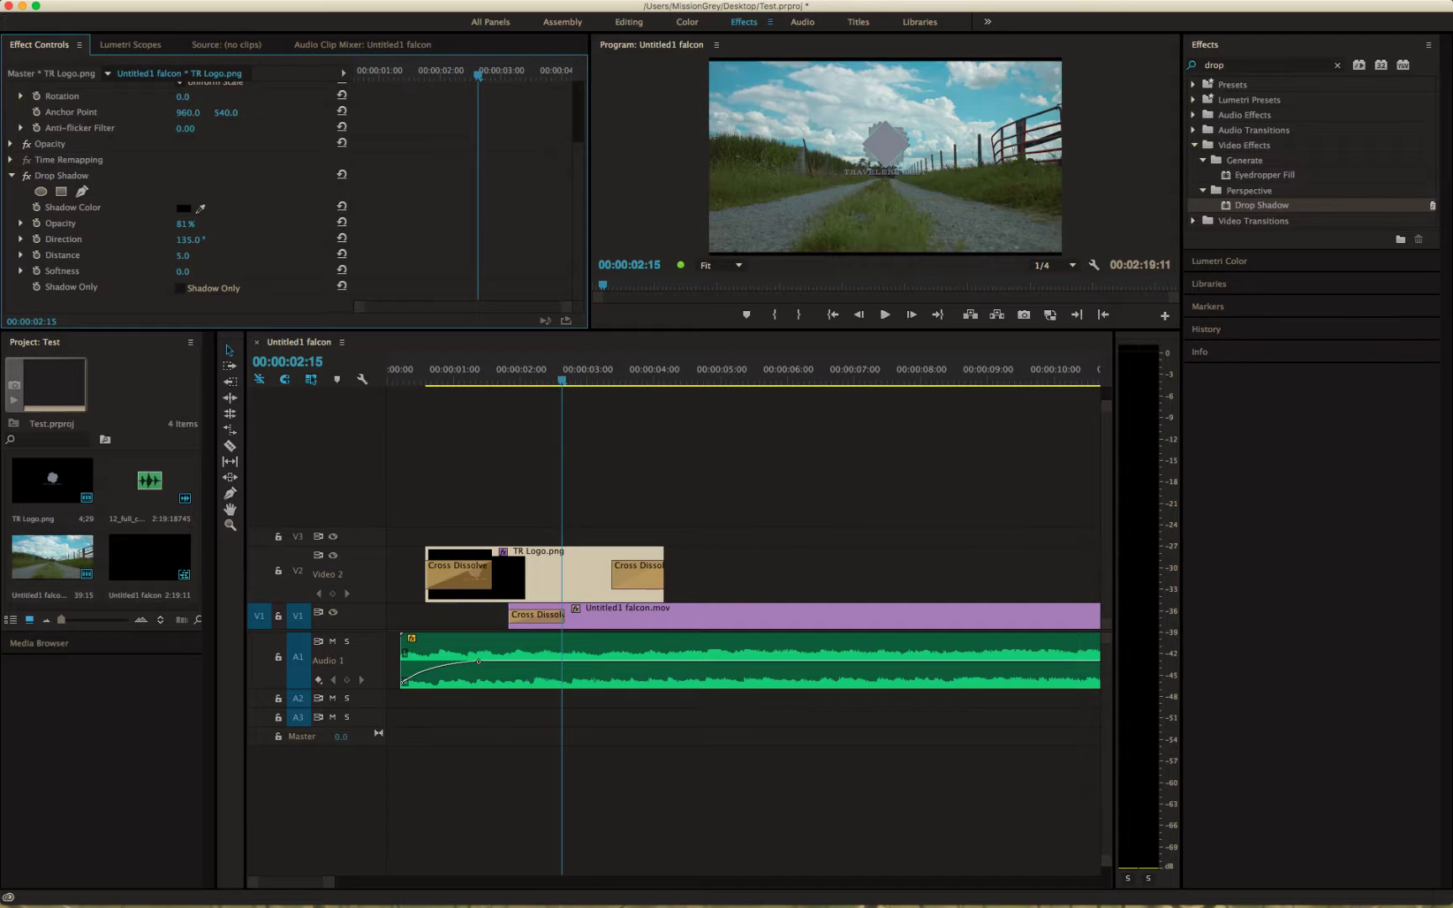
{"action": "left_click", "coordinate": [183, 255]}
{"action": "left_click_drag", "start_coordinate": [186, 275], "coordinate": [200, 275]}
{"action": "left_click", "coordinate": [179, 289]}
{"action": "left_click", "coordinate": [179, 289]}
{"action": "left_click", "coordinate": [179, 288]}
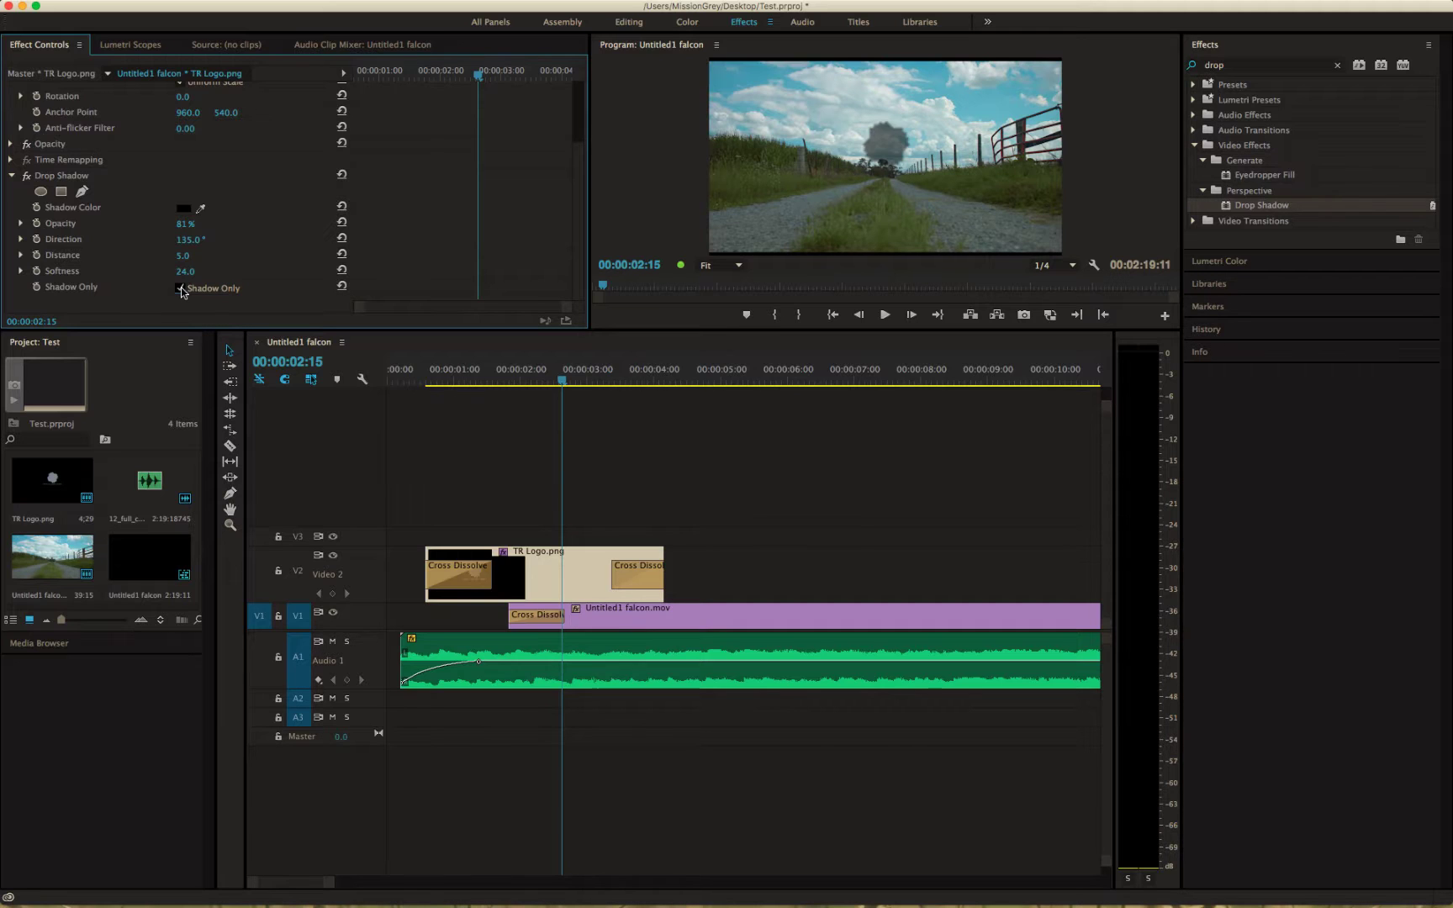
{"action": "left_click", "coordinate": [179, 289]}
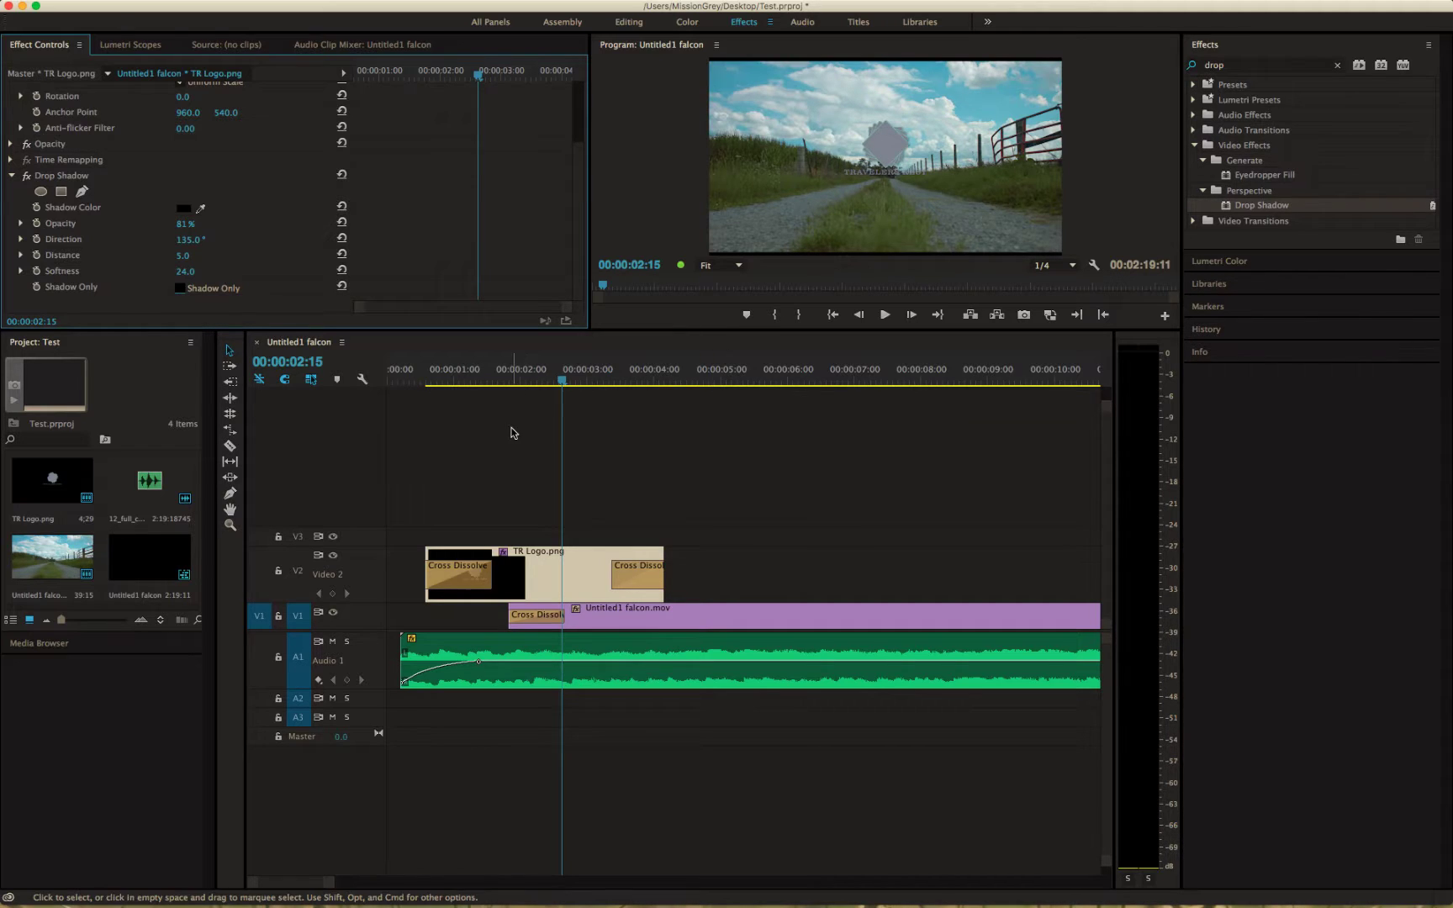
{"action": "key", "text": "Home"}
{"action": "key", "text": "space"}
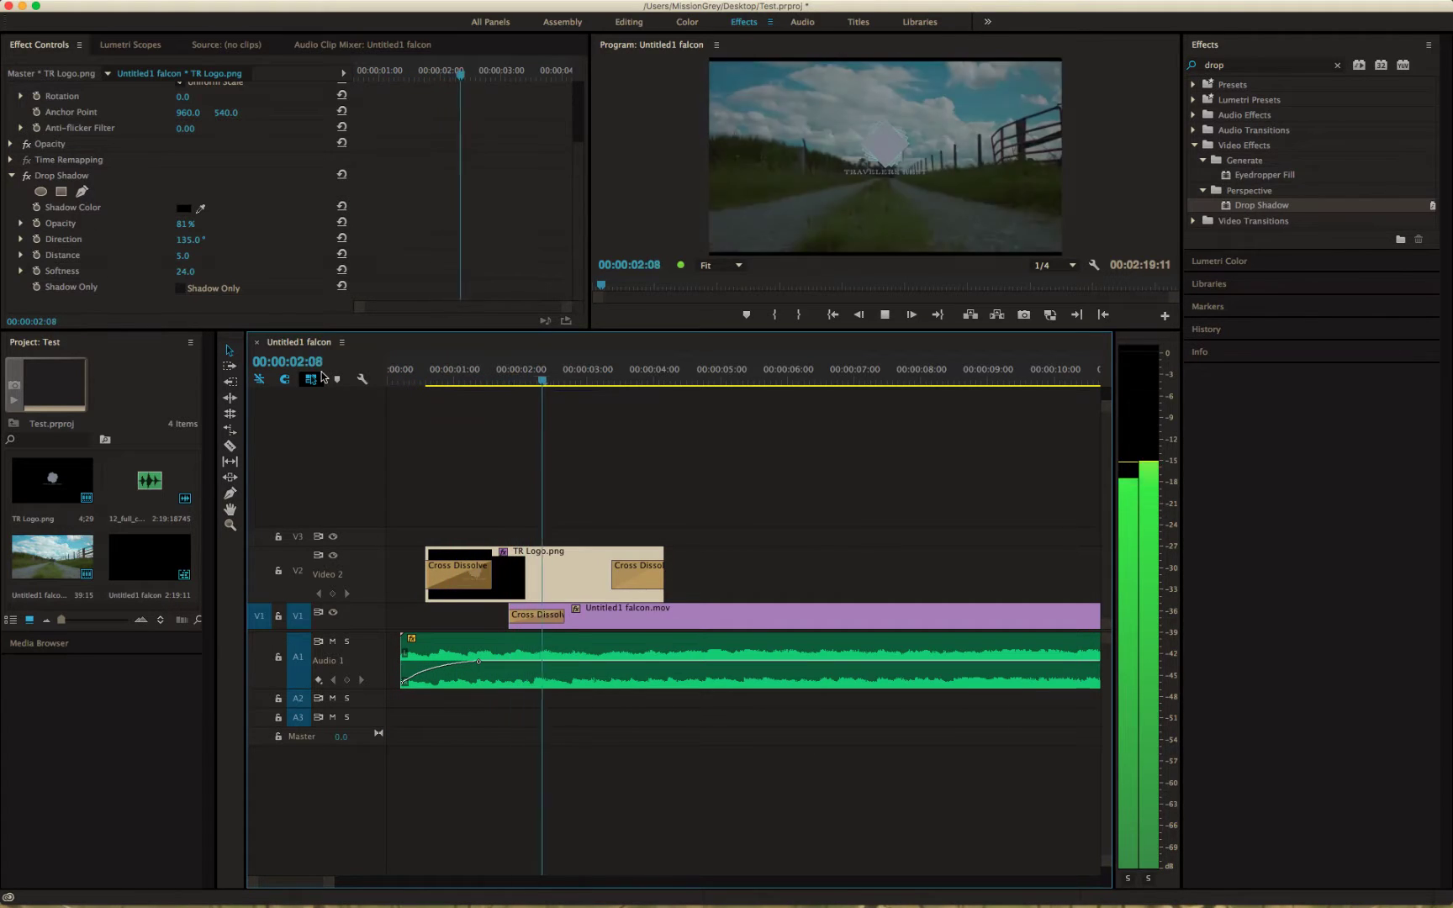
{"action": "key", "text": "space"}
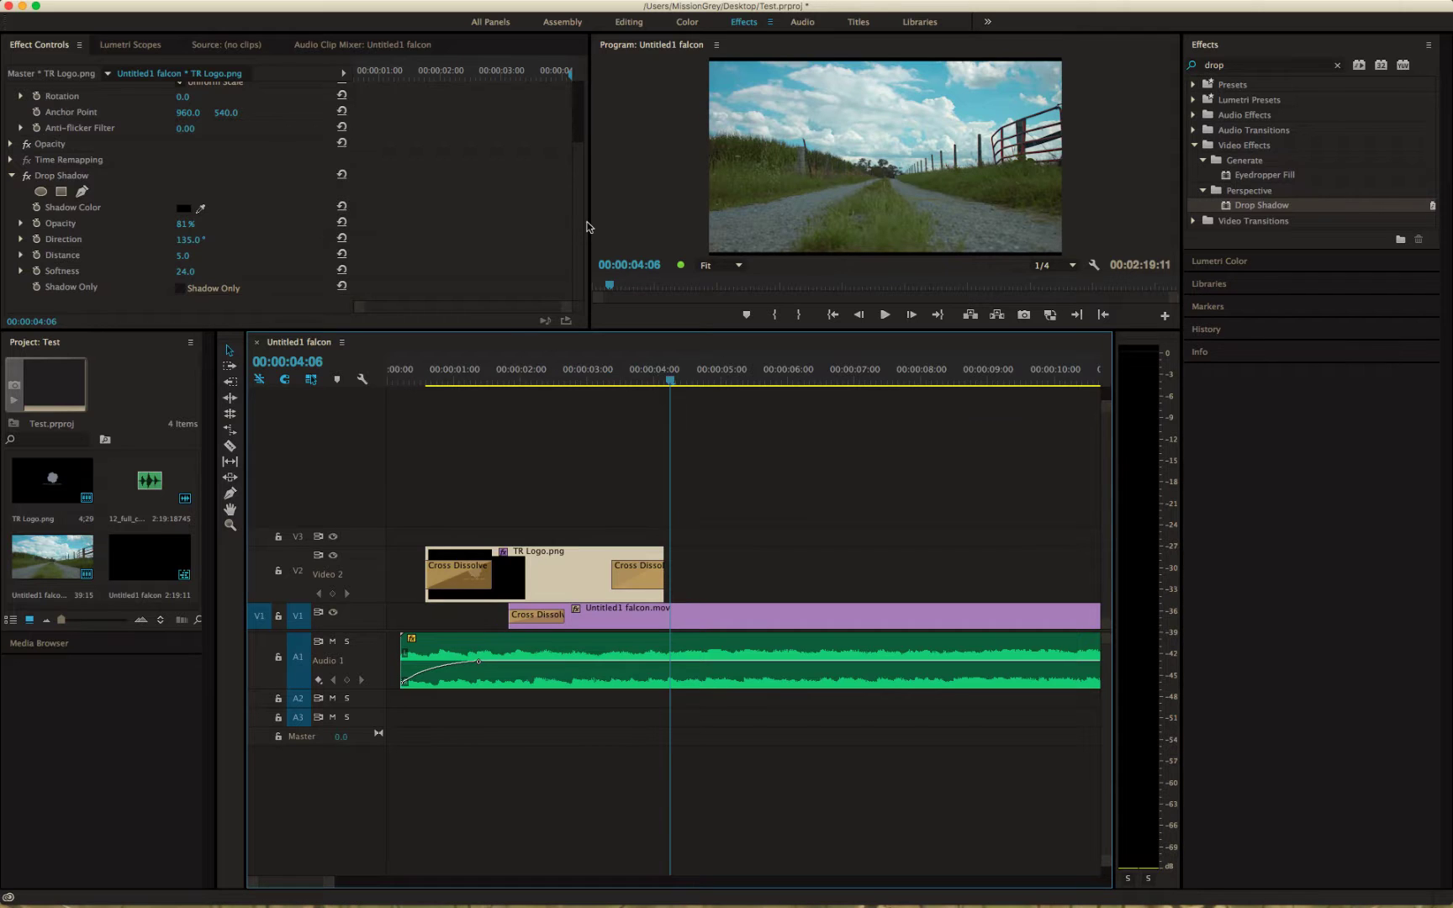
Try setting the vertical position of TR Logo.png to 682 at 00:00:02:18 and preview the opening from the start
{"action": "left_click", "coordinate": [577, 216]}
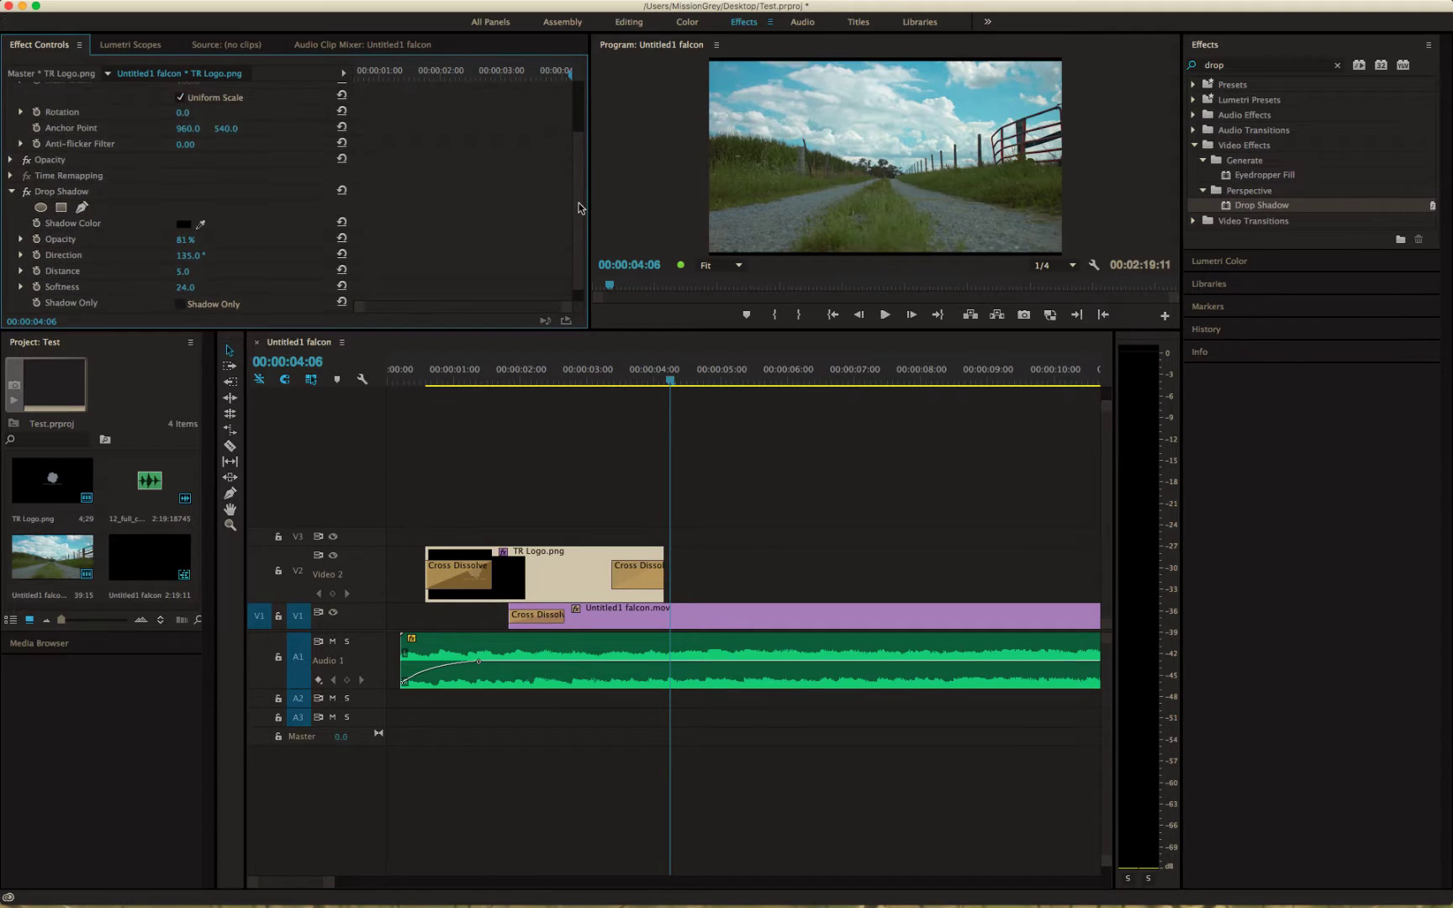
{"action": "scroll", "coordinate": [583, 240], "scroll_direction": "up", "scroll_amount": 5}
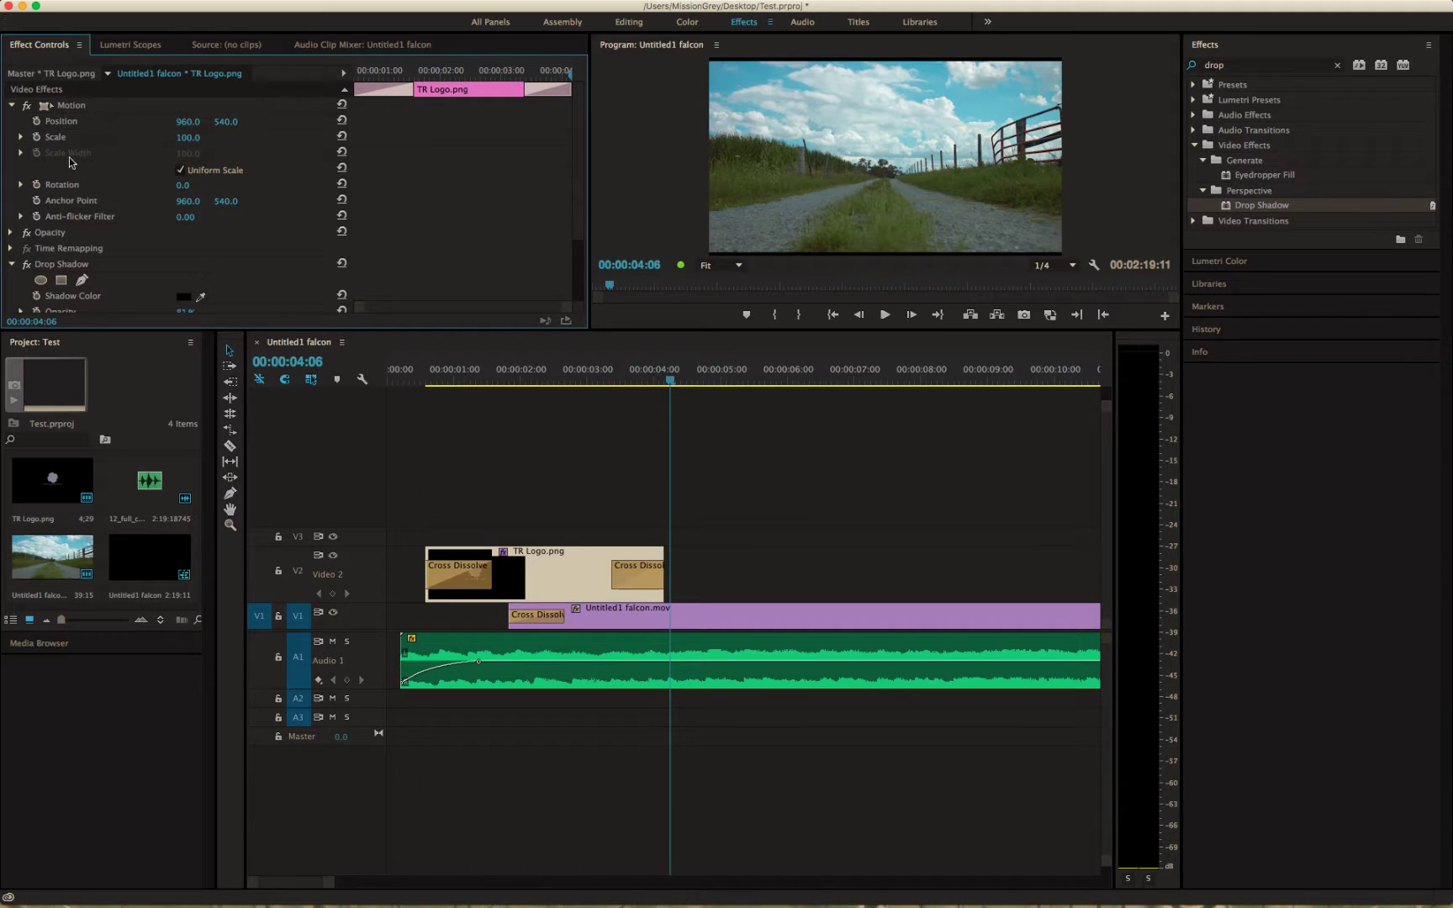
{"action": "left_click", "coordinate": [571, 377]}
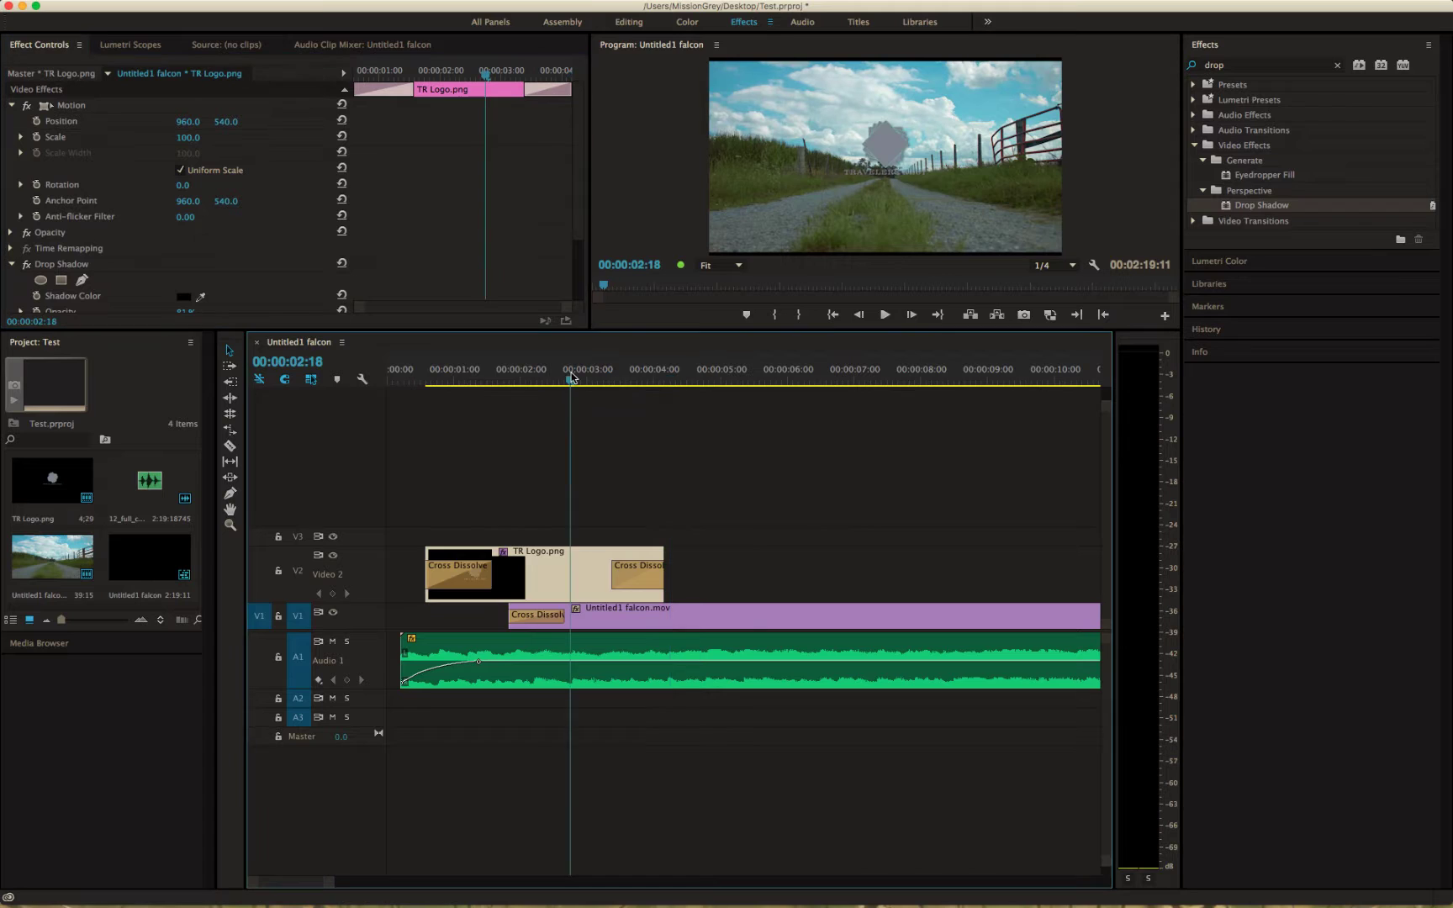
{"action": "left_click_drag", "start_coordinate": [226, 122], "coordinate": [189, 122]}
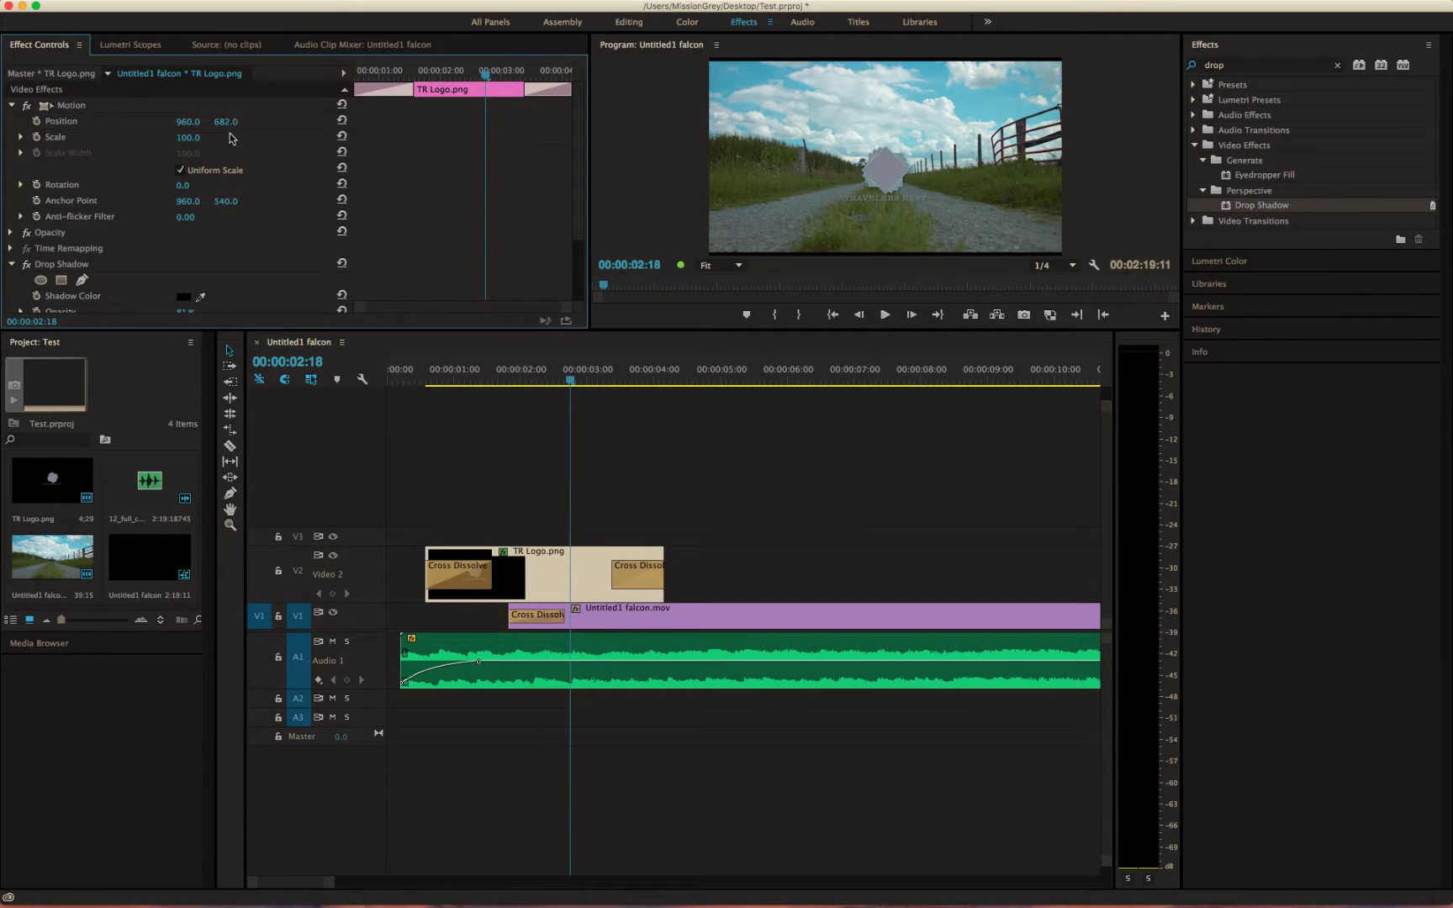
{"action": "key", "text": "Home"}
{"action": "key", "text": "space"}
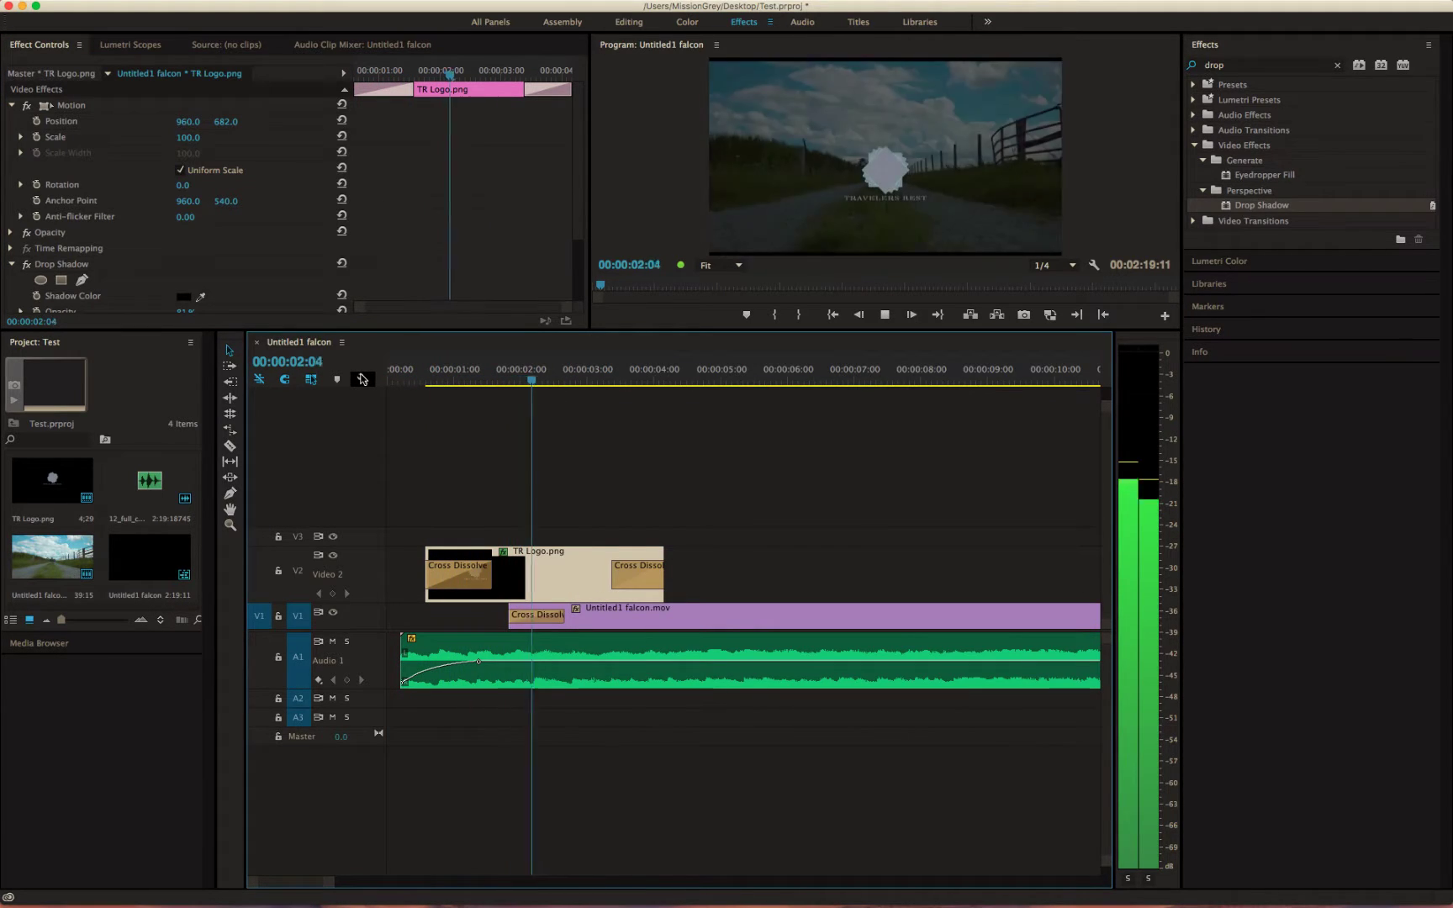
{"action": "key", "text": "space"}
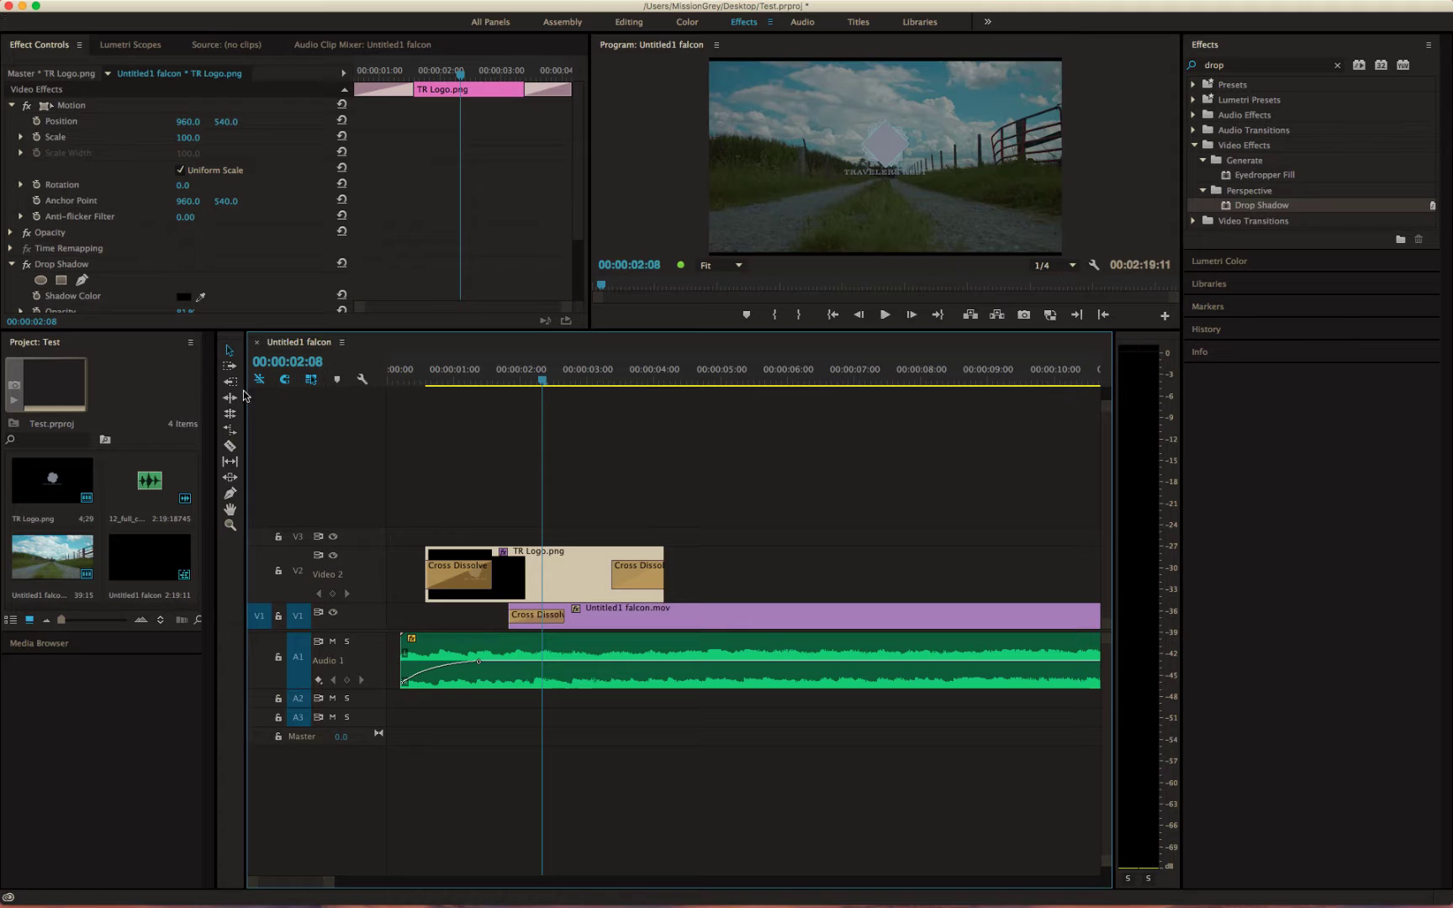
Trim the end of TR Logo.png to 00:00:03:16, shortening its closing Cross Dissolve to 00:00:00:14, and play the opening
{"action": "key", "text": "Home"}
{"action": "key", "text": "space"}
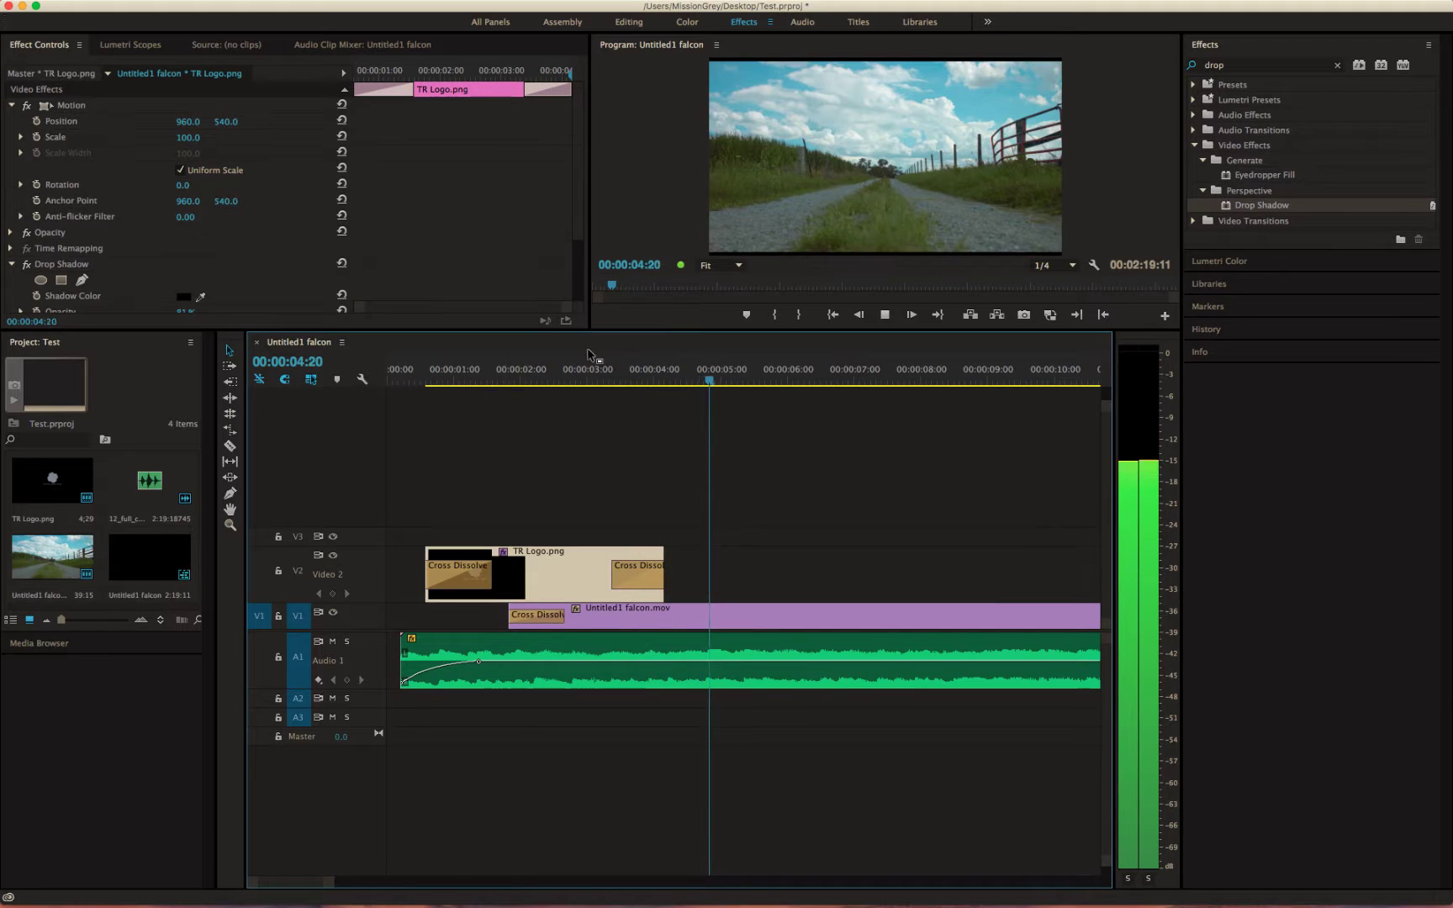
{"action": "left_click", "coordinate": [592, 375]}
{"action": "left_click_drag", "start_coordinate": [614, 576], "coordinate": [634, 548]}
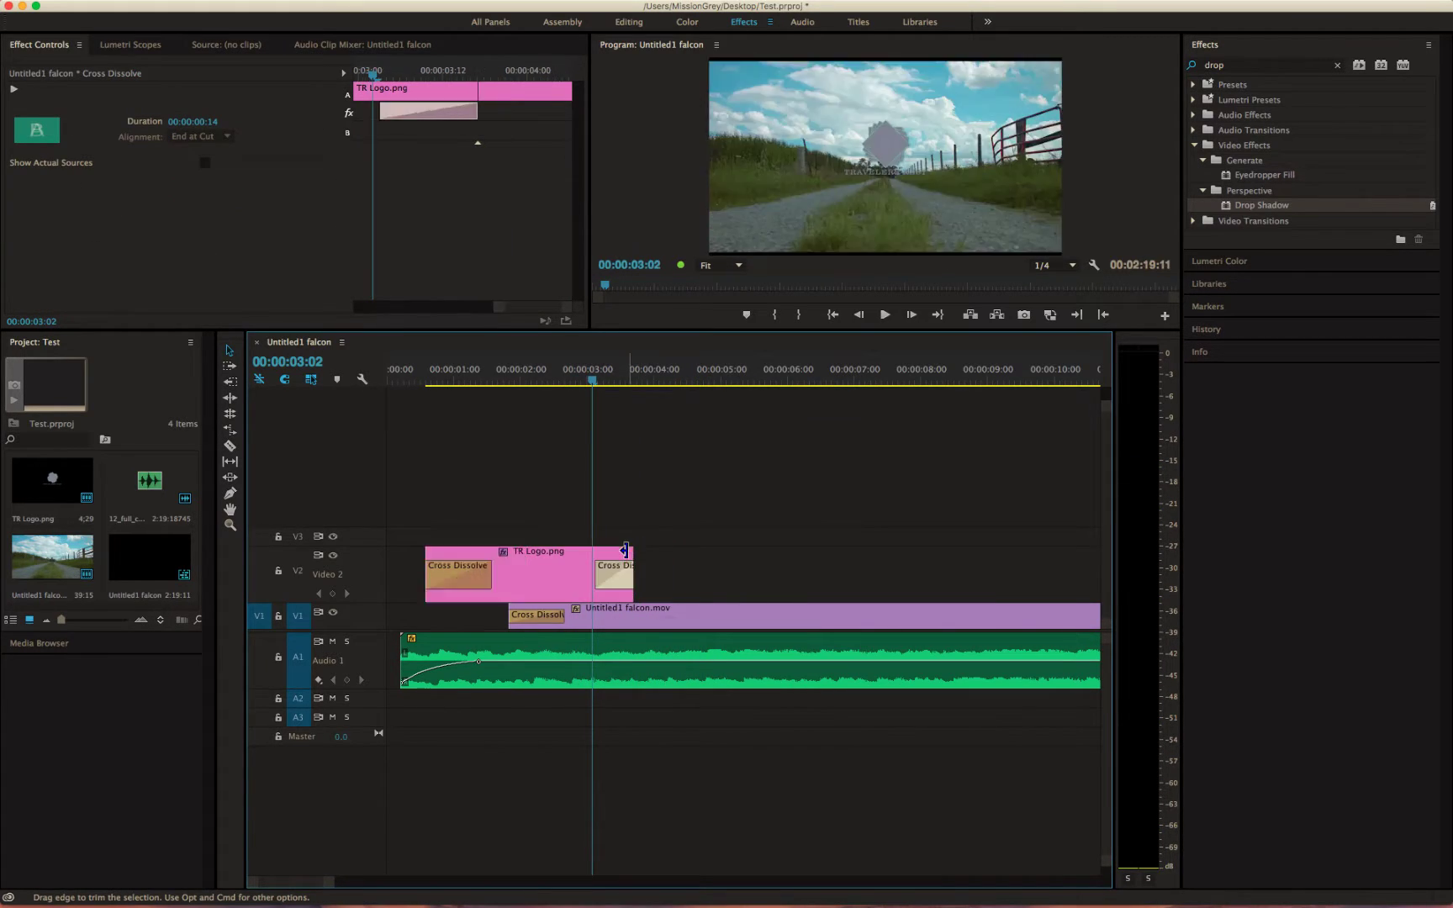
{"action": "key", "text": "Home"}
{"action": "key", "text": "space"}
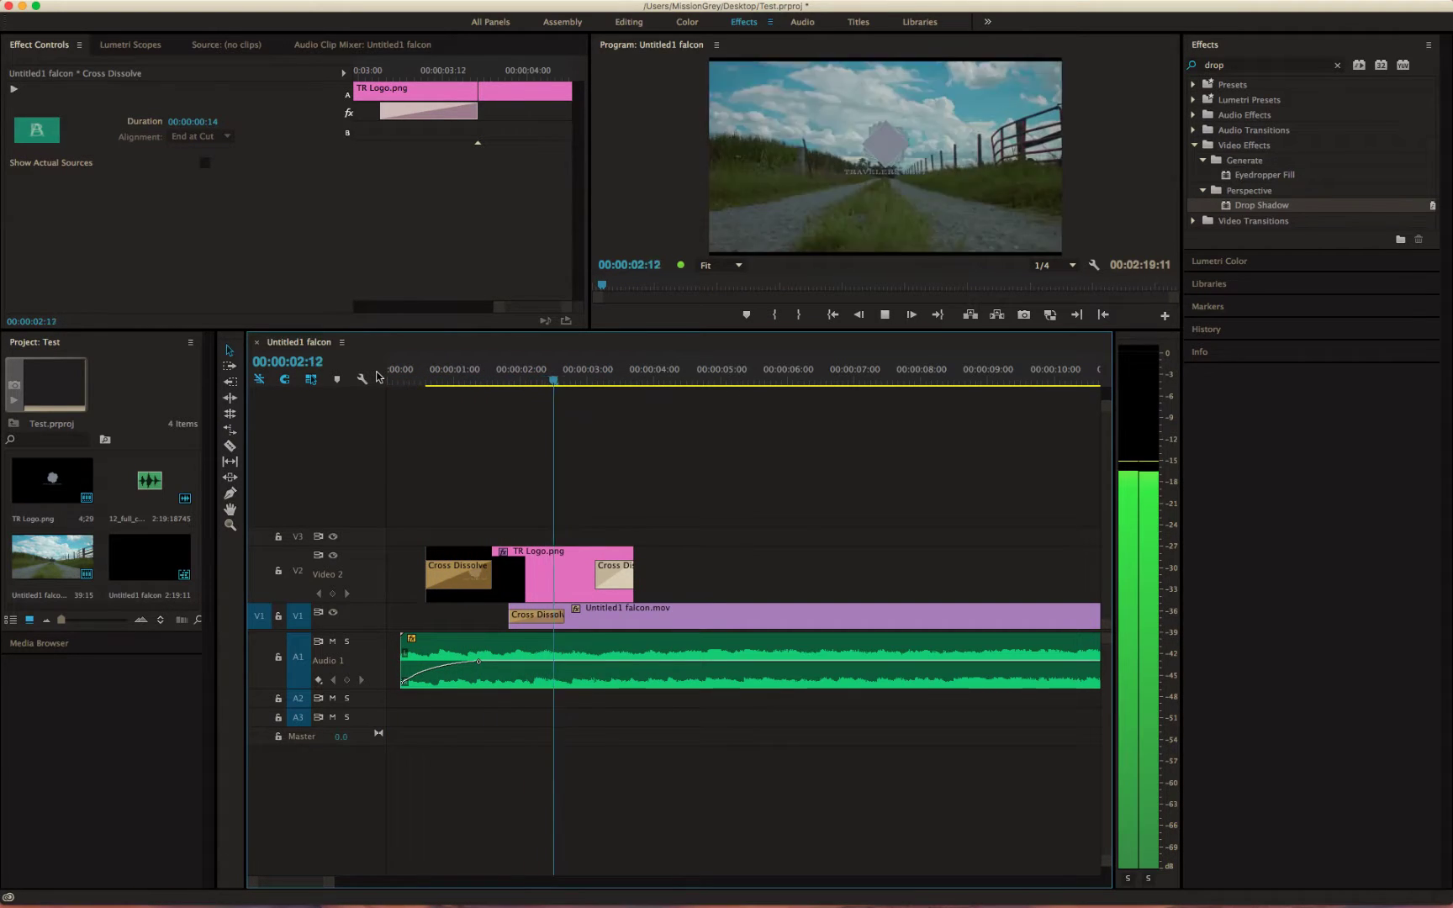
{"action": "key", "text": "space"}
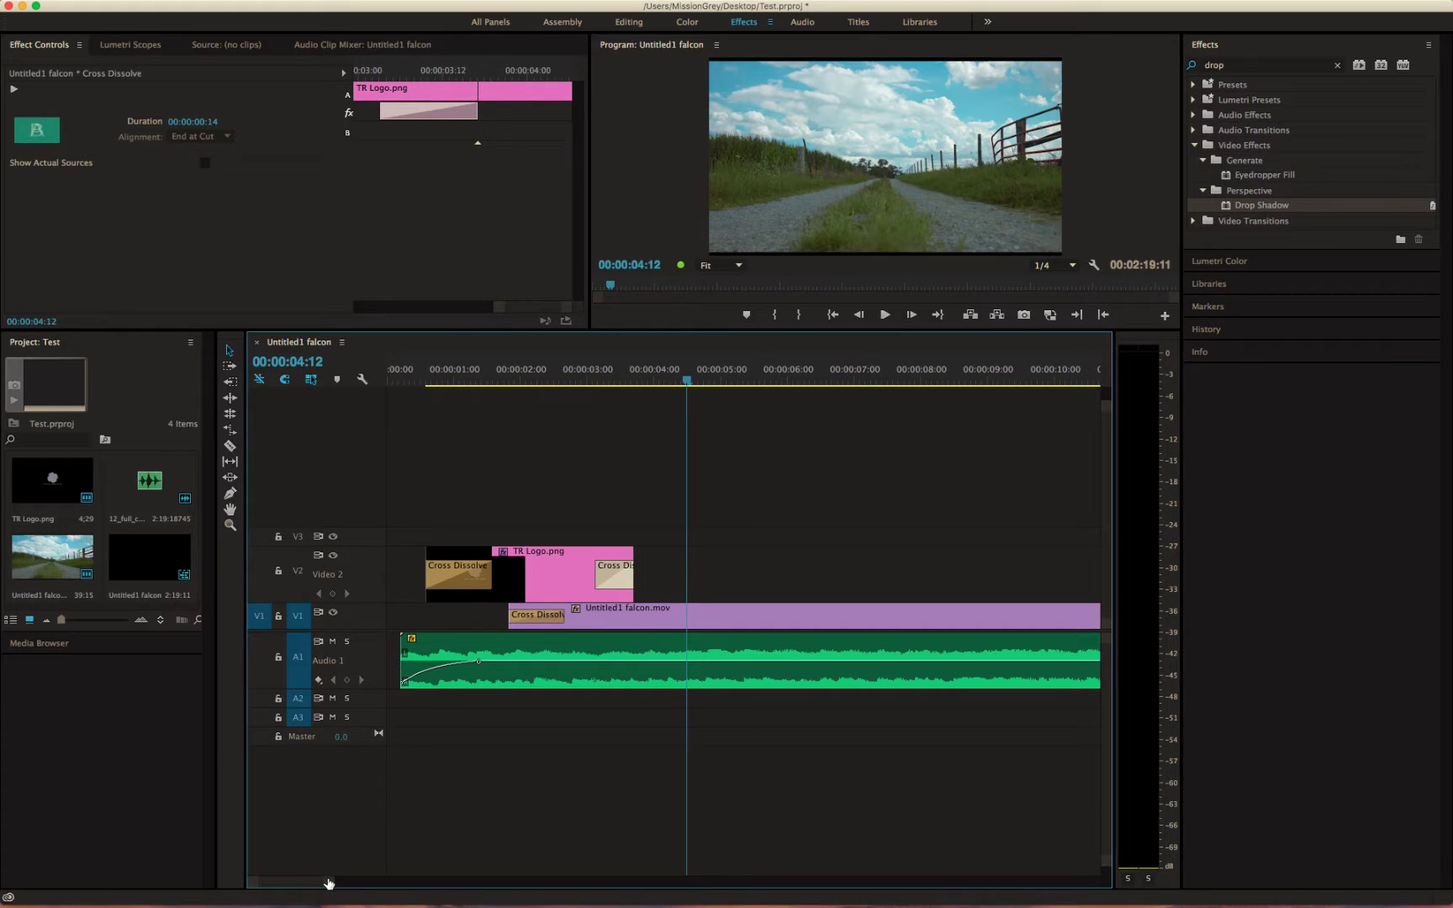
Split the video on V1 and the music on A1 at about 00:00:08:12 and delete both parts after the cut
{"action": "left_click_drag", "start_coordinate": [328, 883], "coordinate": [390, 880]}
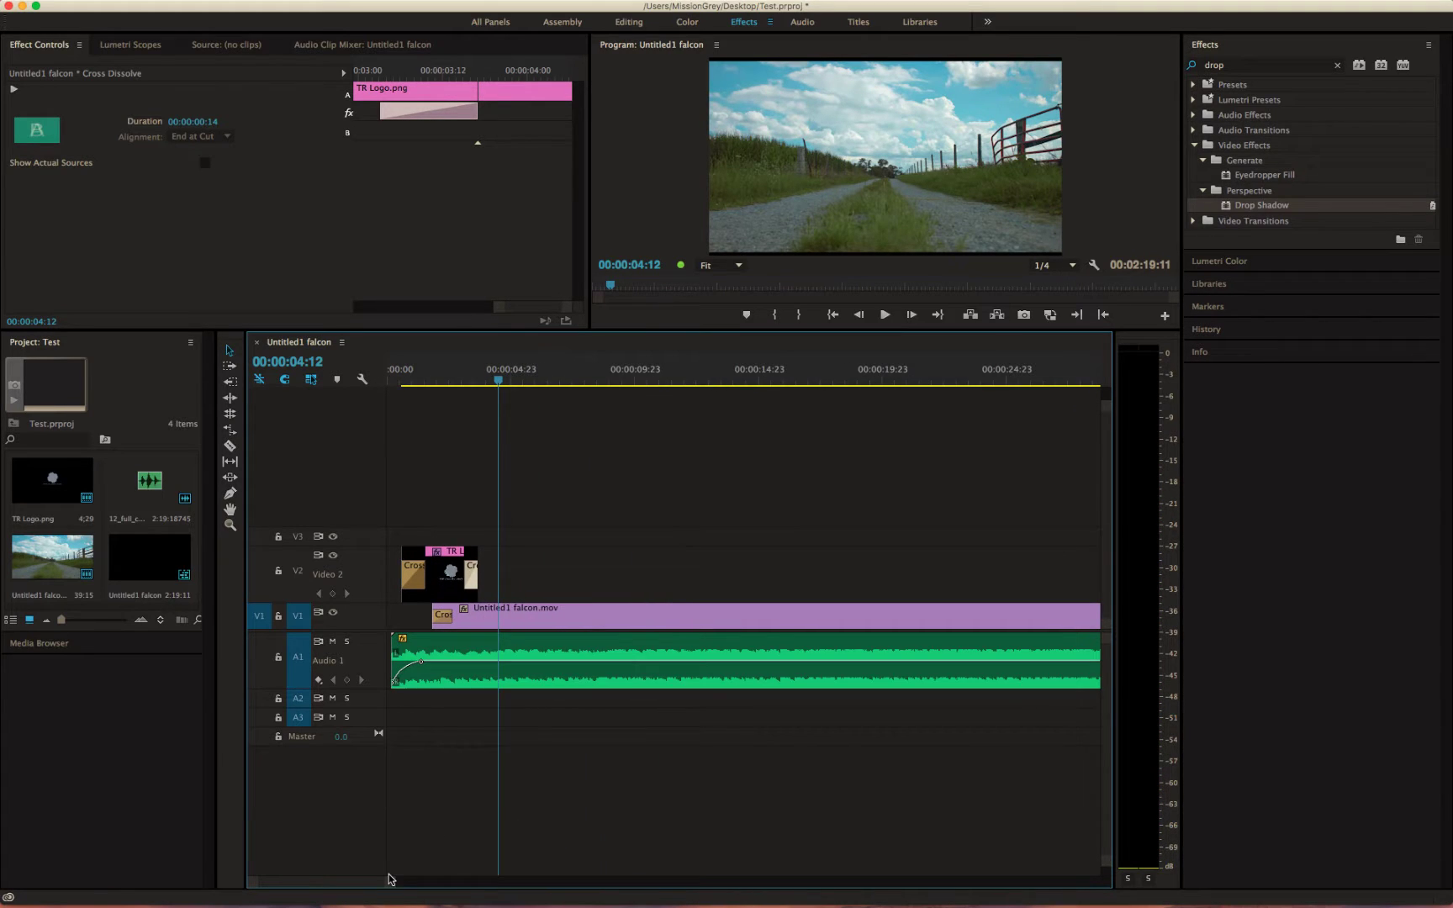
{"action": "key", "text": "space"}
{"action": "key", "text": "space"}
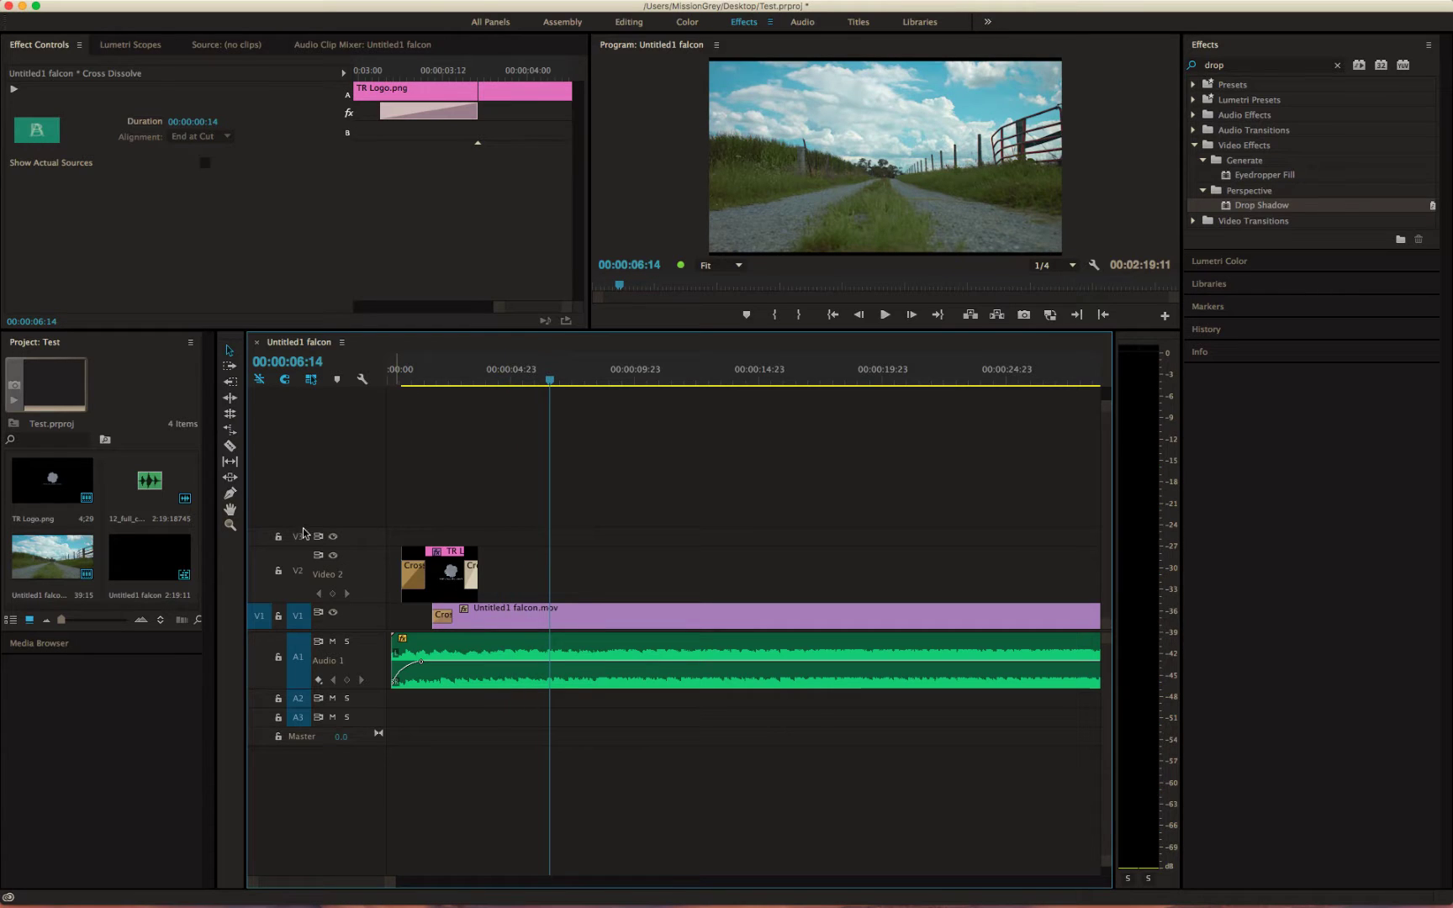
{"action": "left_click", "coordinate": [229, 448]}
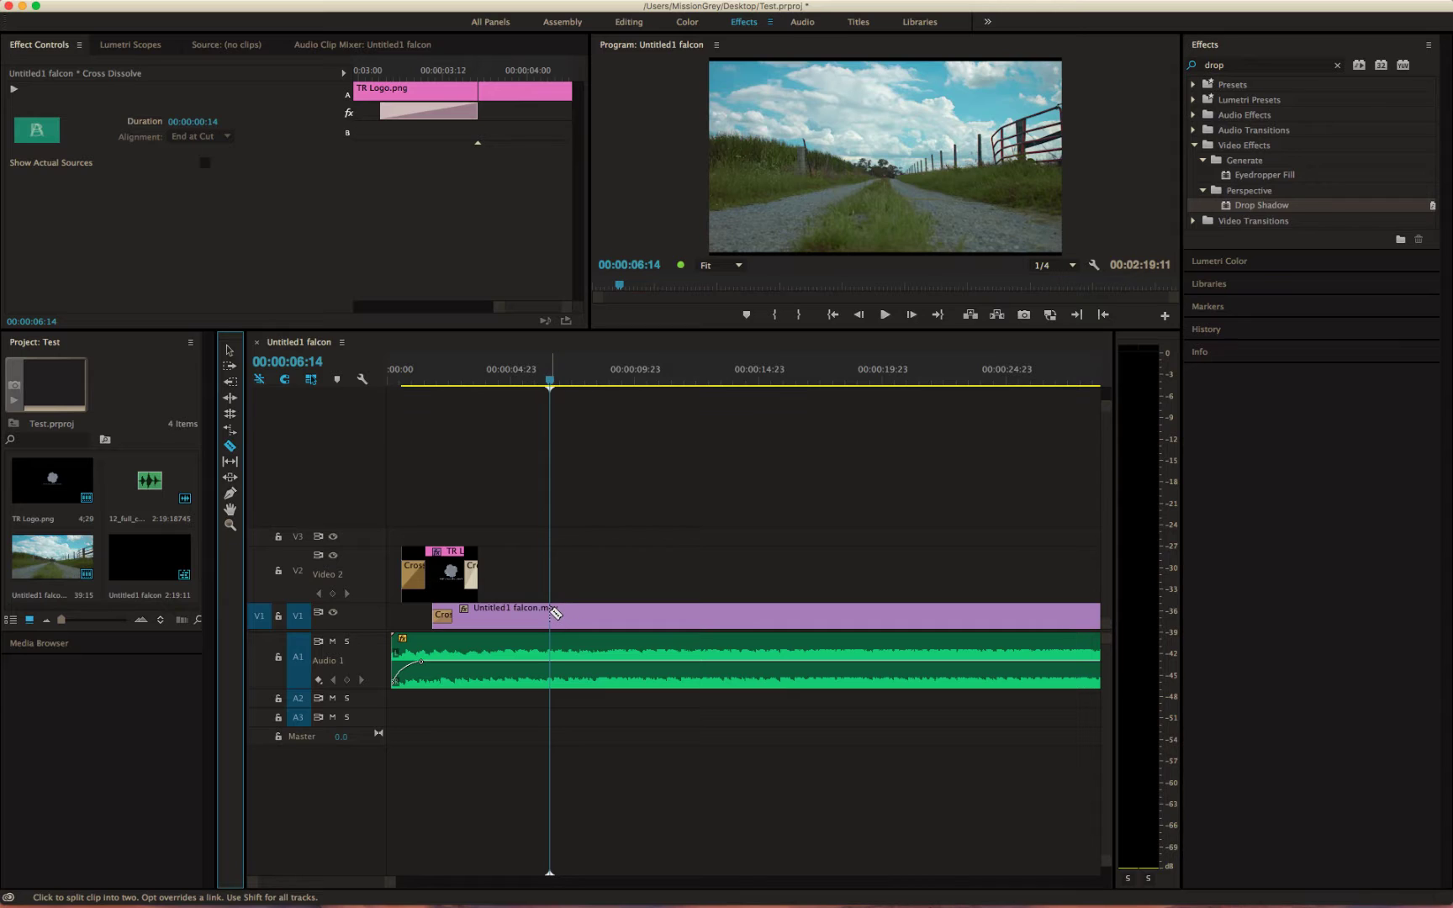
{"action": "left_click", "coordinate": [597, 619]}
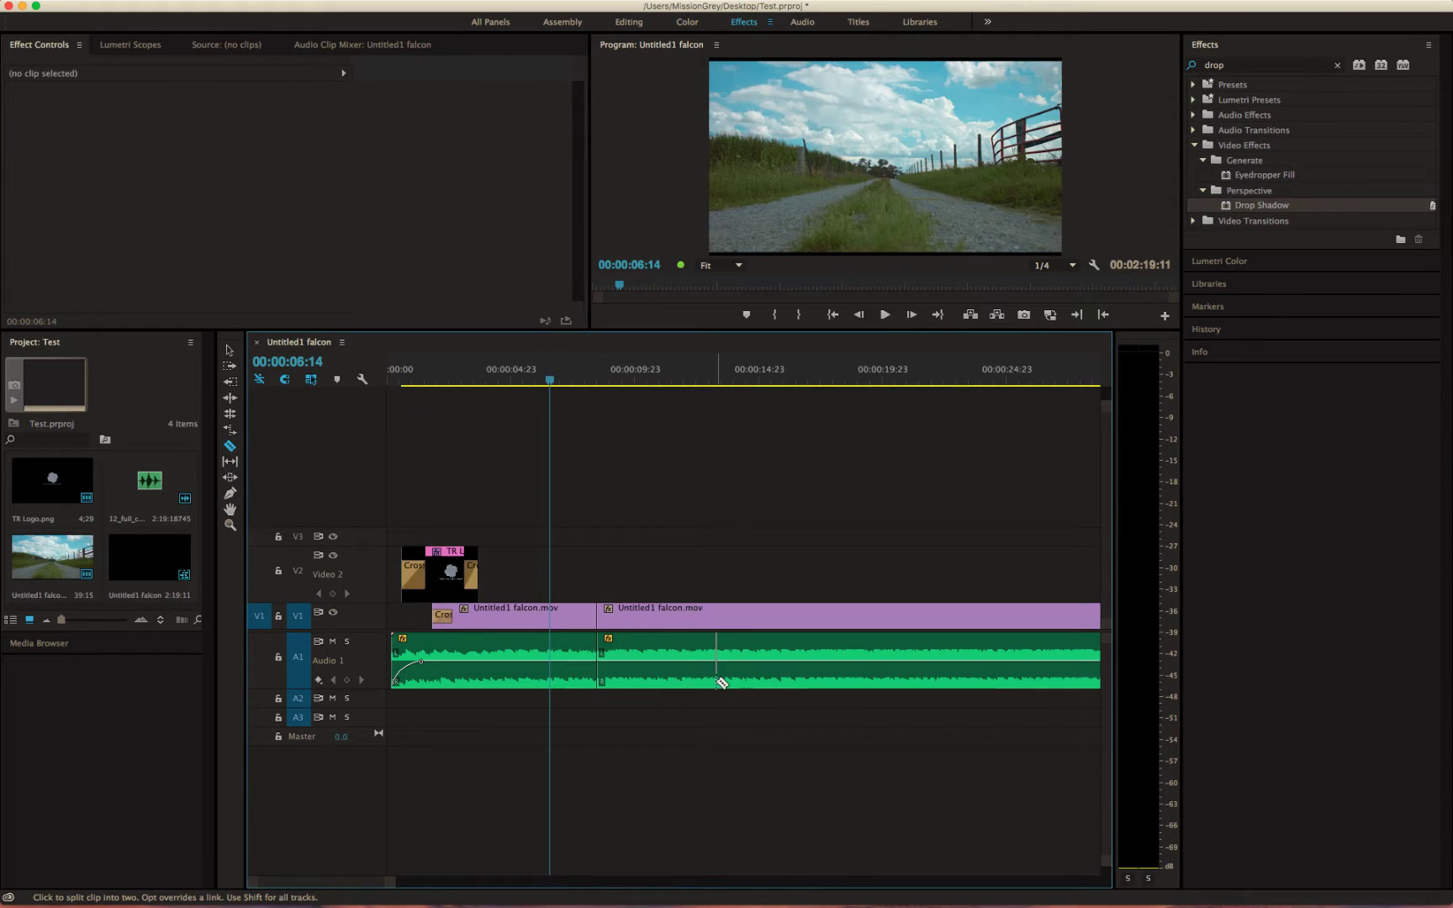
{"action": "key", "text": "v"}
{"action": "left_click_drag", "start_coordinate": [674, 577], "coordinate": [731, 730]}
{"action": "key", "text": "Delete"}
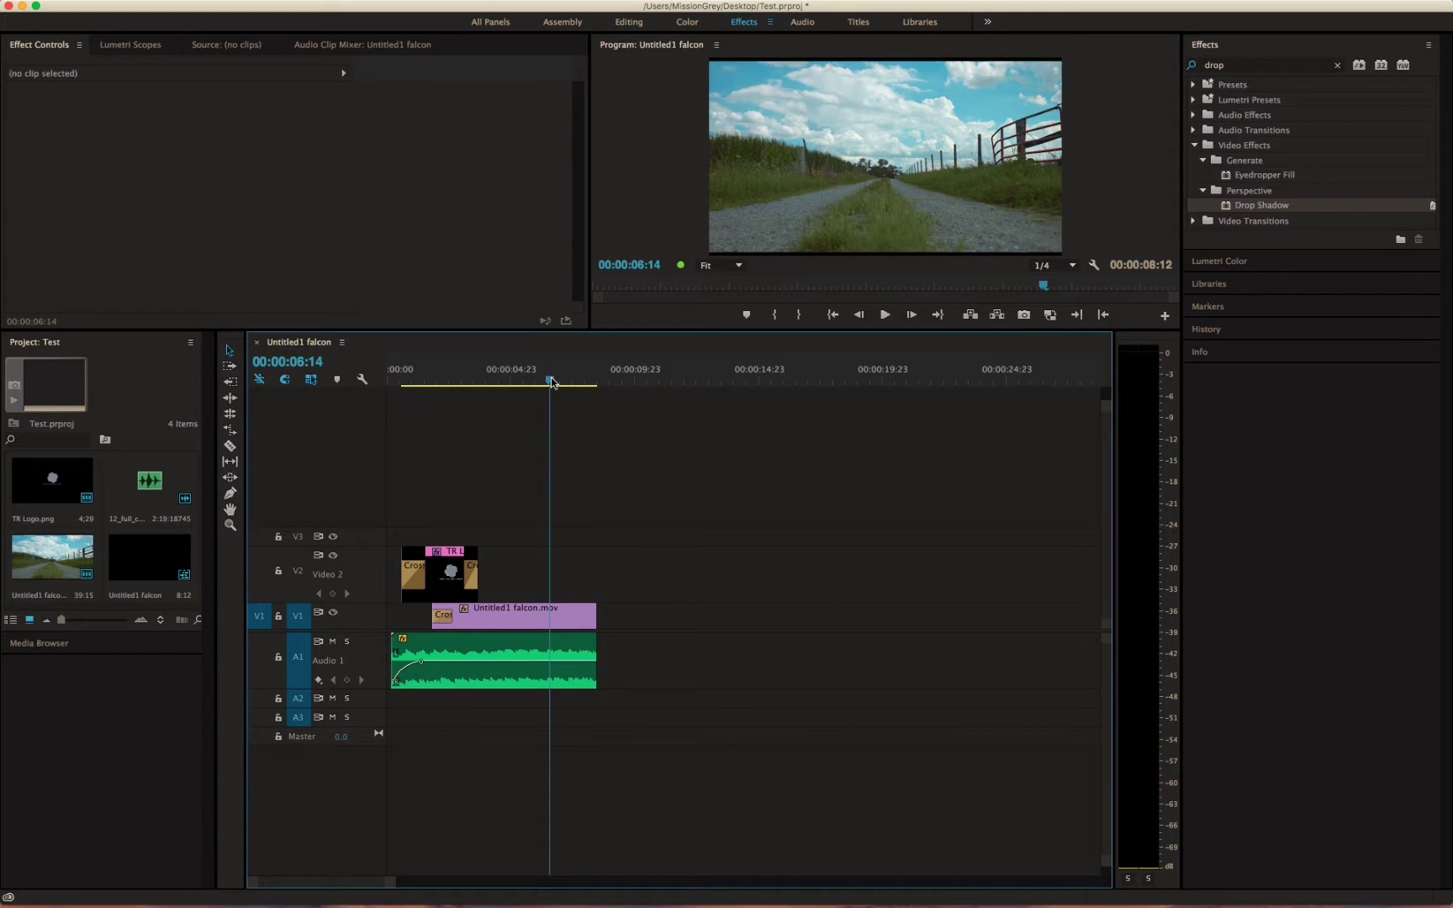
Duplicate TR Logo.png on V2 directly after the video's end and shorten the copy's opening Cross Dissolve to 00:00:00:14
{"action": "key", "text": "space"}
{"action": "key", "text": "space"}
{"action": "left_click", "coordinate": [448, 584]}
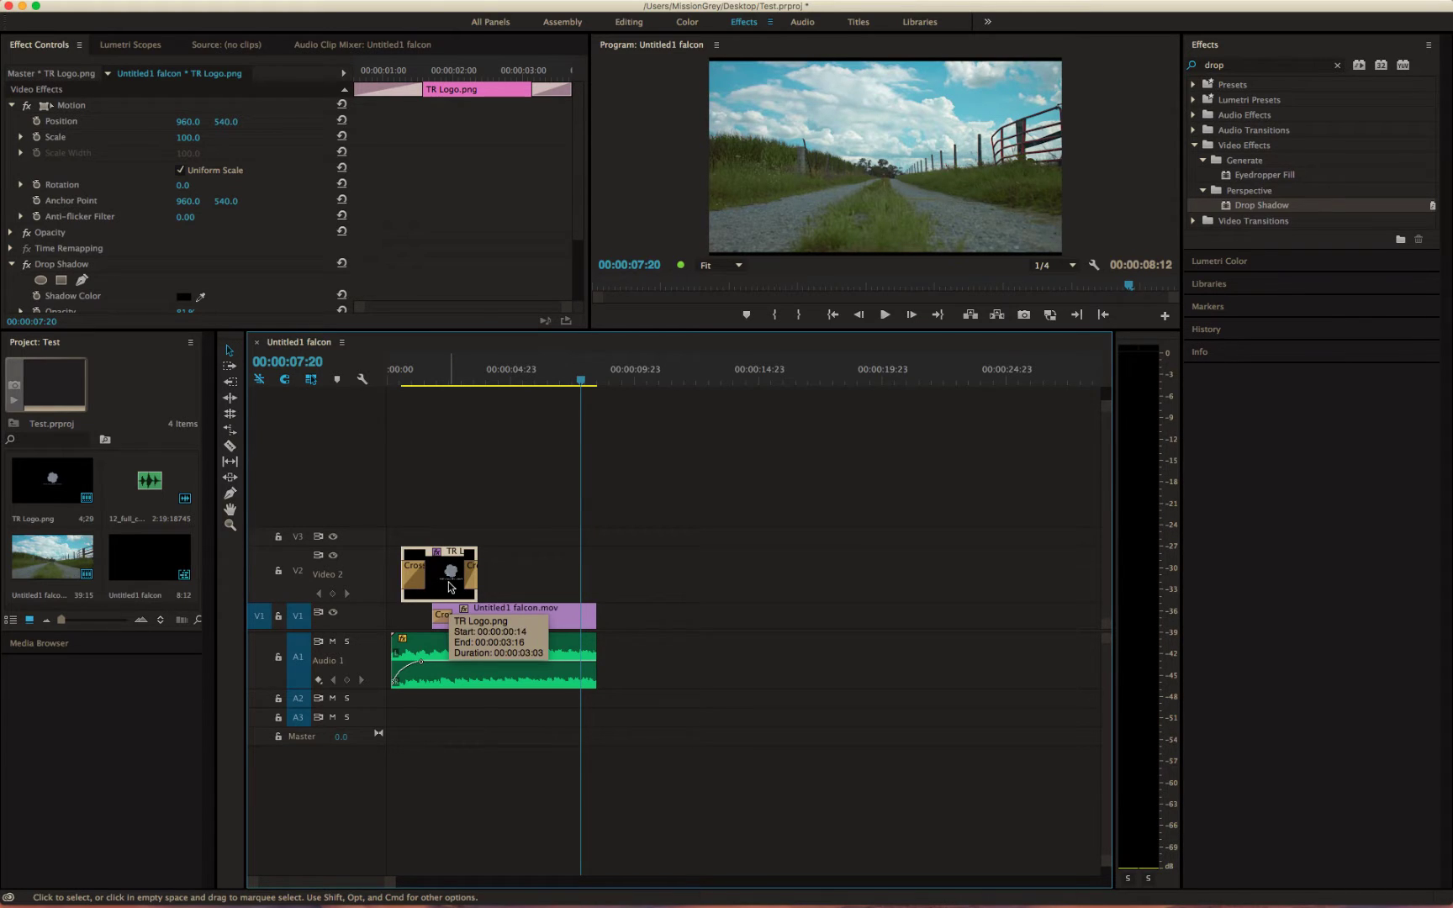
{"action": "left_click_drag", "start_coordinate": [450, 586], "coordinate": [647, 589]}
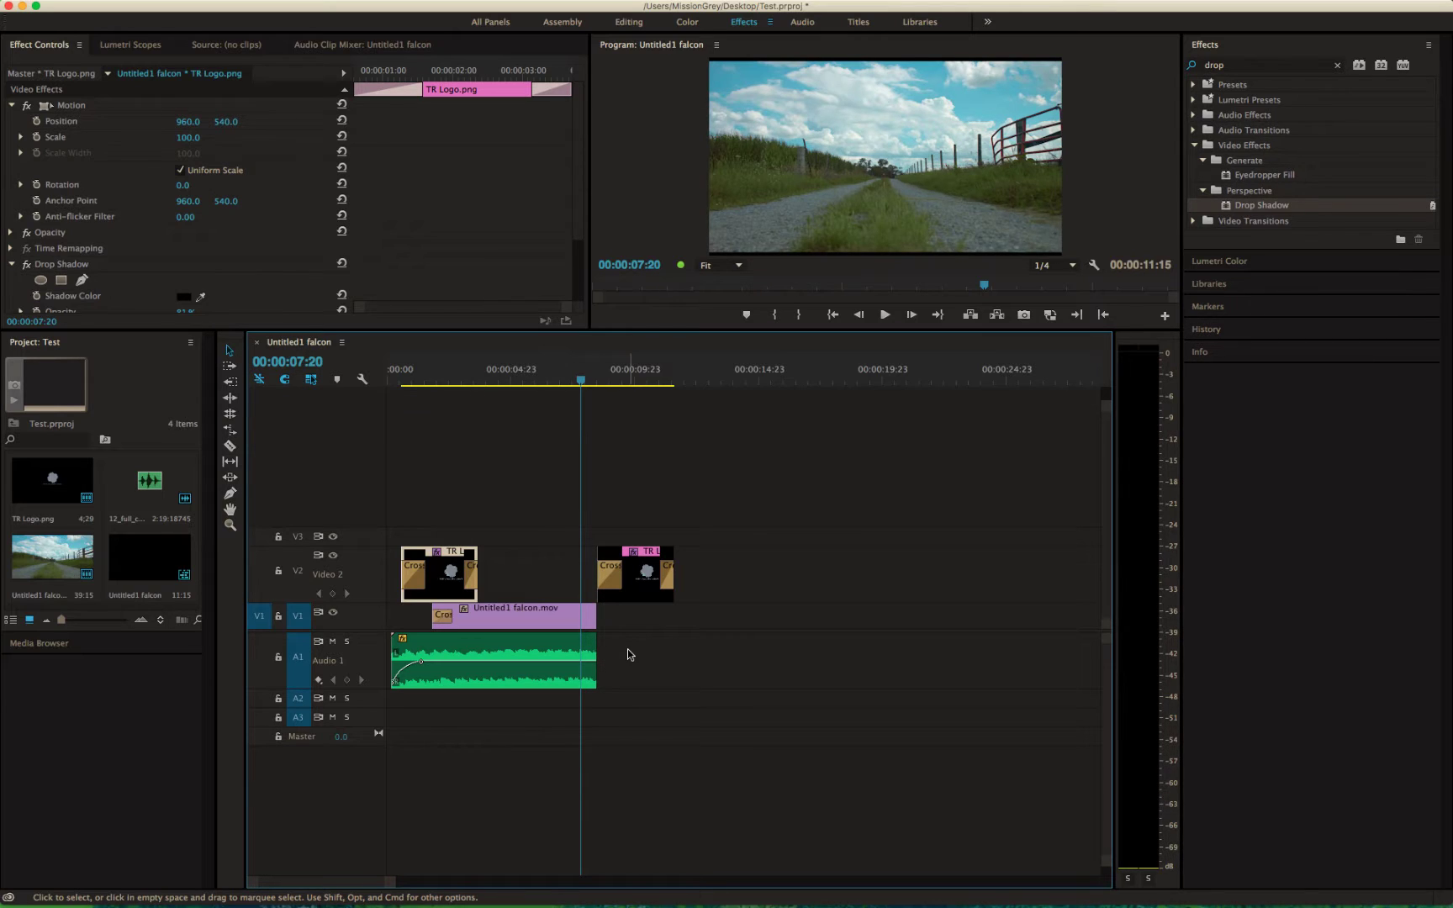
{"action": "left_click_drag", "start_coordinate": [616, 576], "coordinate": [610, 577]}
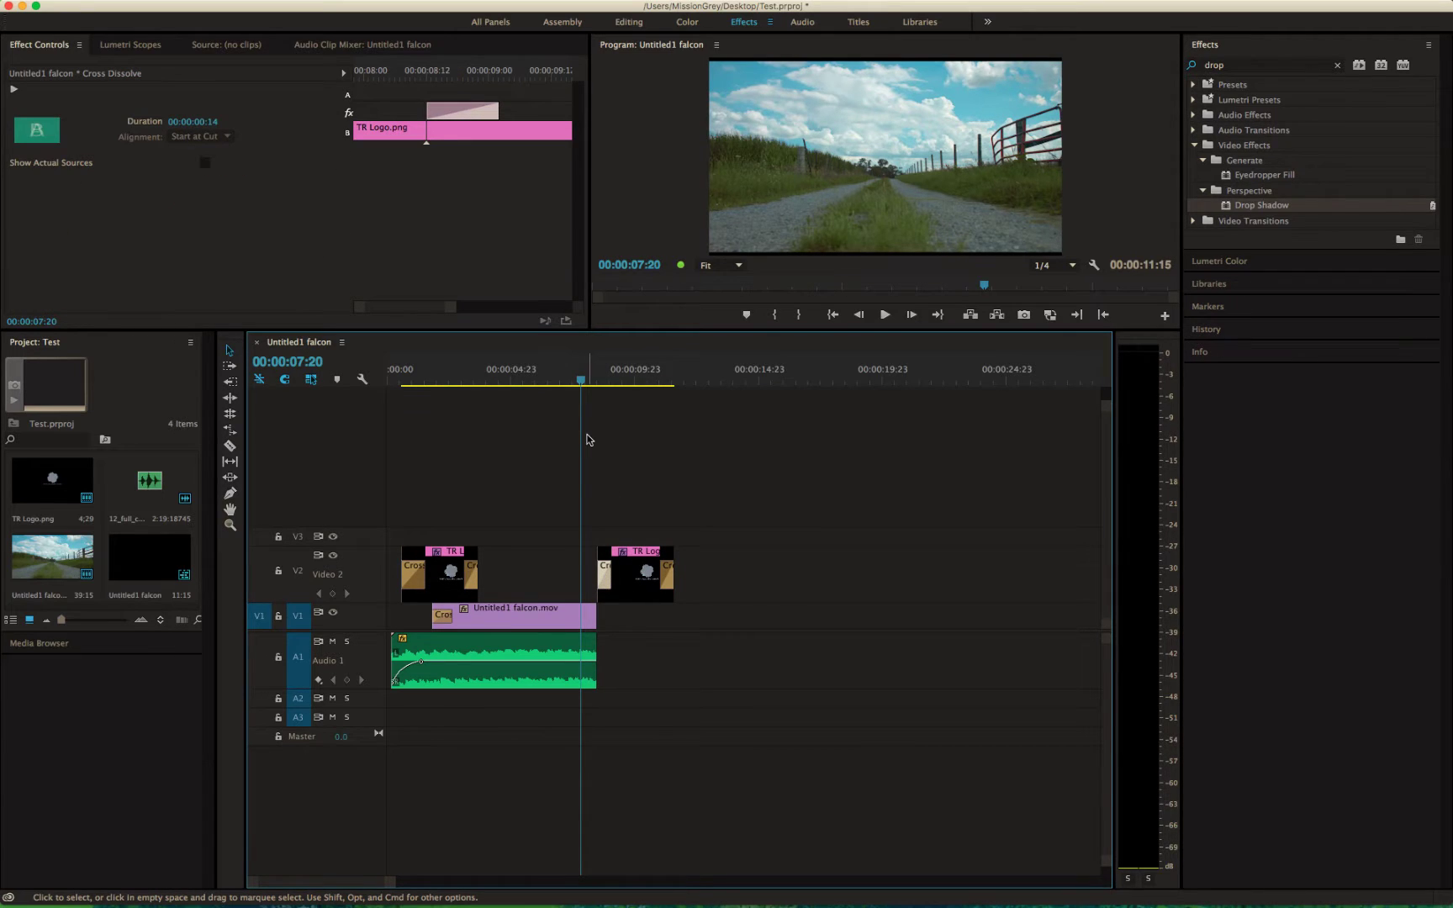
Move the second TR Logo.png earlier to overlap the video and end at 00:00:10:07, and extend the music's end to 00:00:10:21
{"action": "key", "text": "space"}
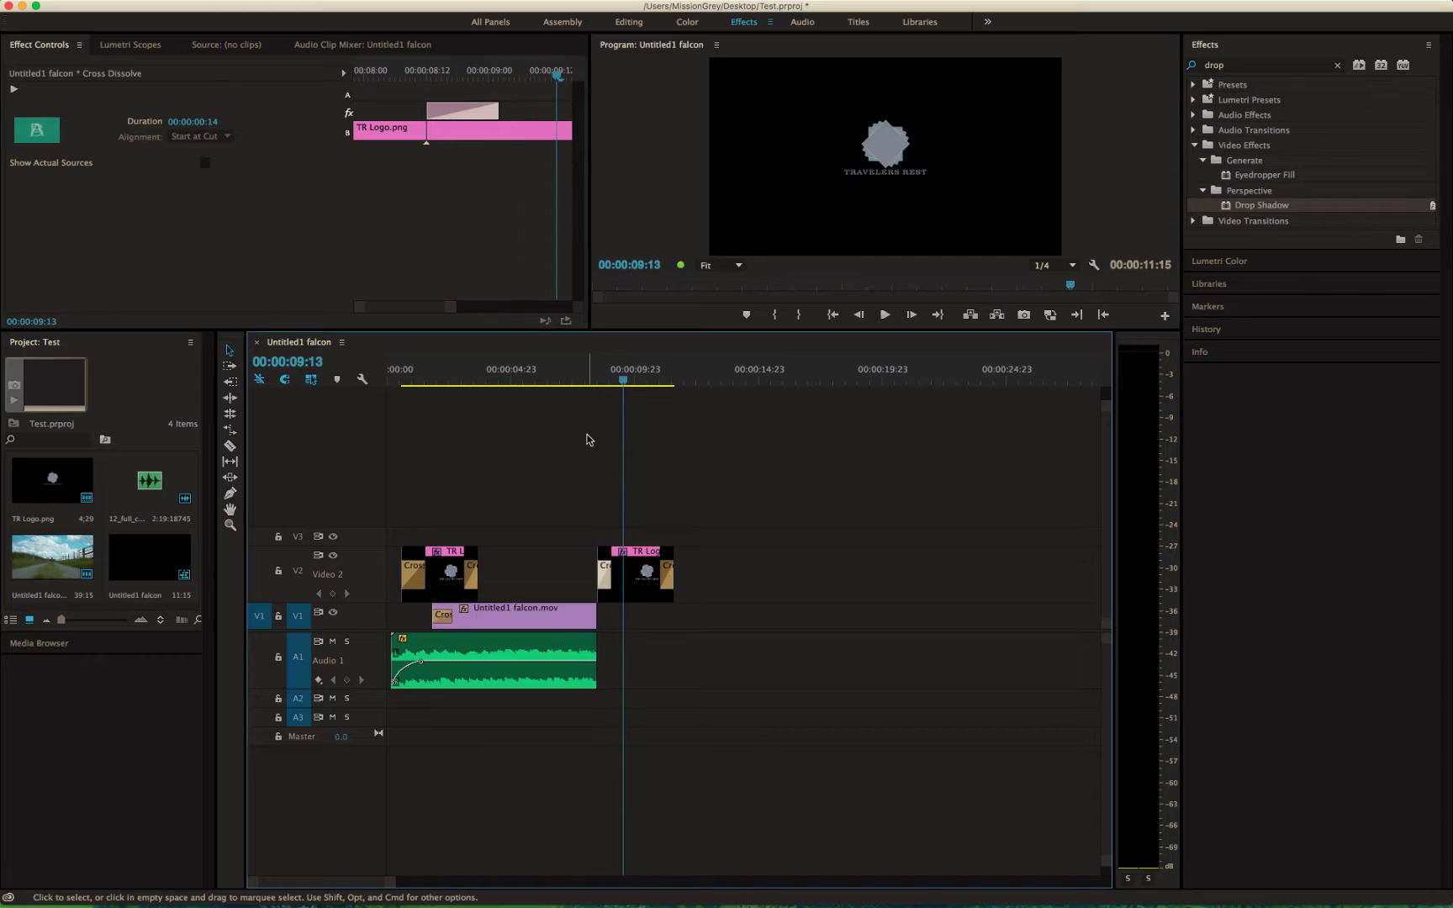
{"action": "left_click_drag", "start_coordinate": [645, 580], "coordinate": [611, 581]}
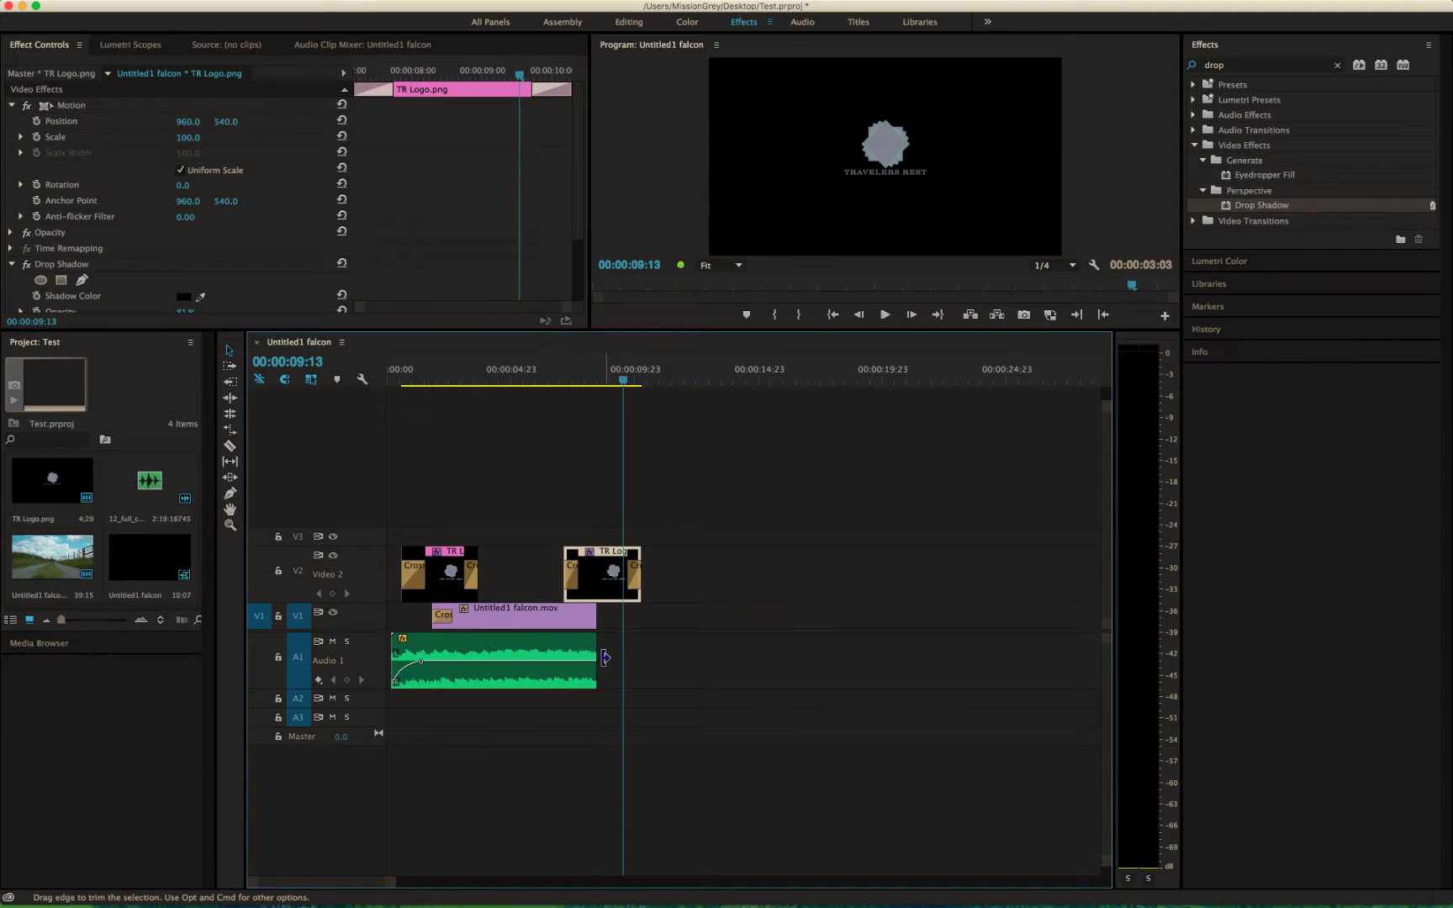
{"action": "left_click_drag", "start_coordinate": [595, 655], "coordinate": [655, 654]}
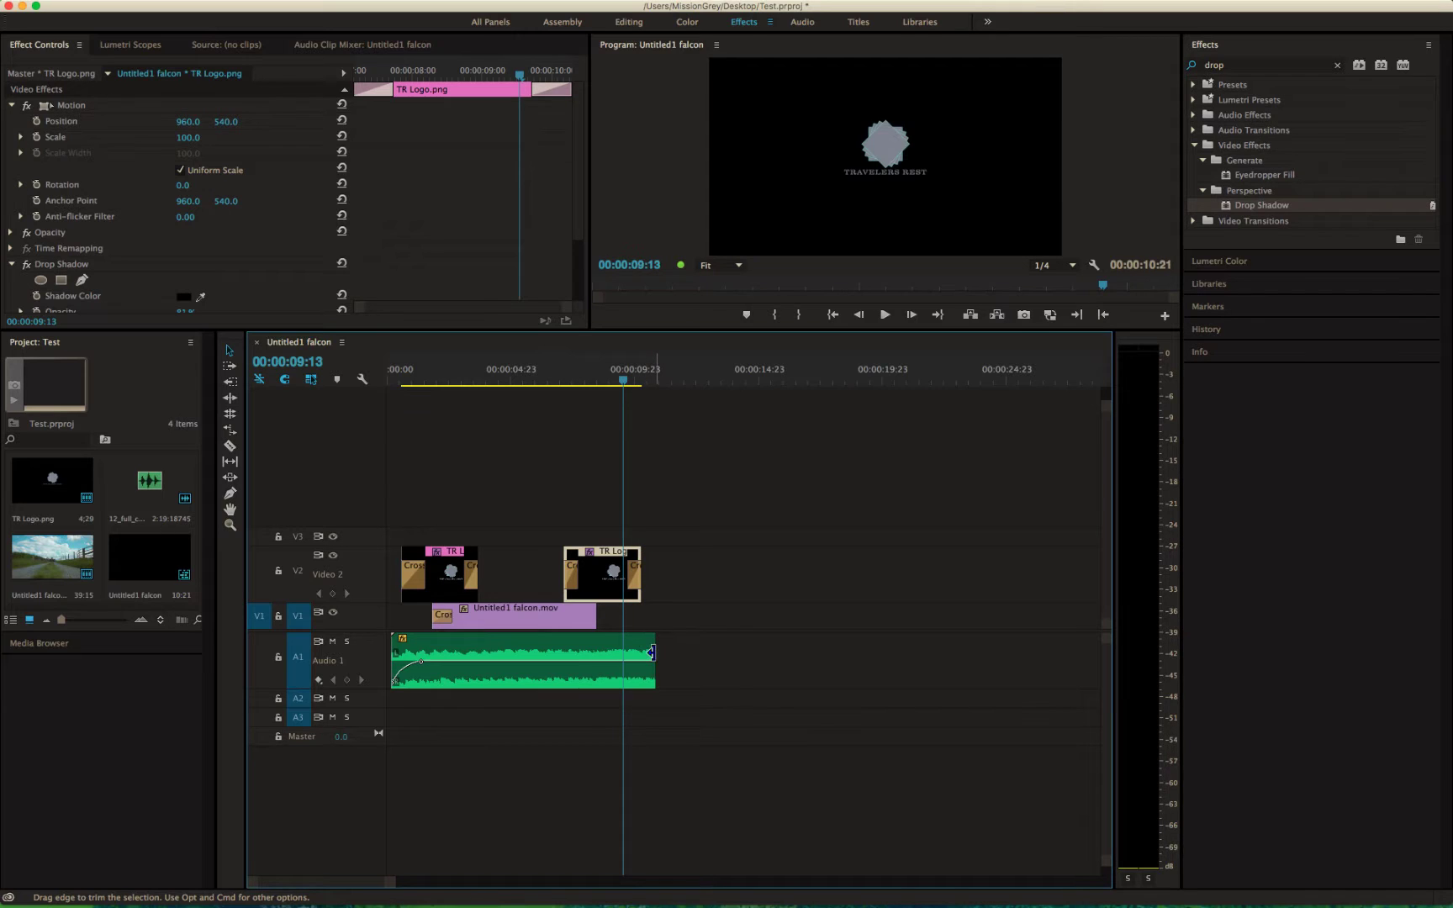
Add volume keyframes to the music clip on A1 at 00:00:09:21 and 00:00:10:17
{"action": "key", "text": "space"}
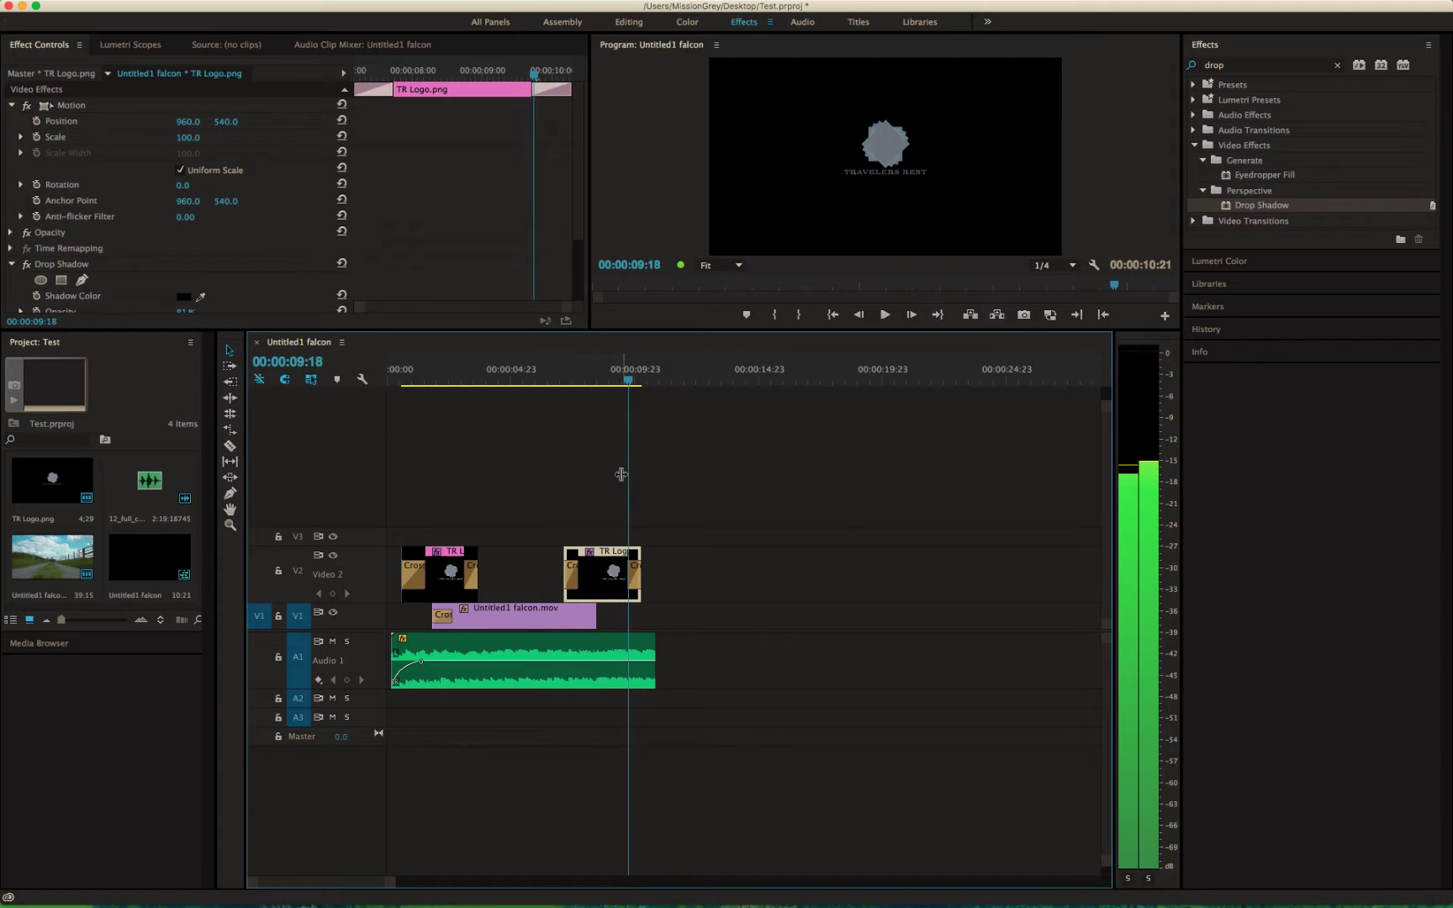
{"action": "left_click", "coordinate": [442, 679]}
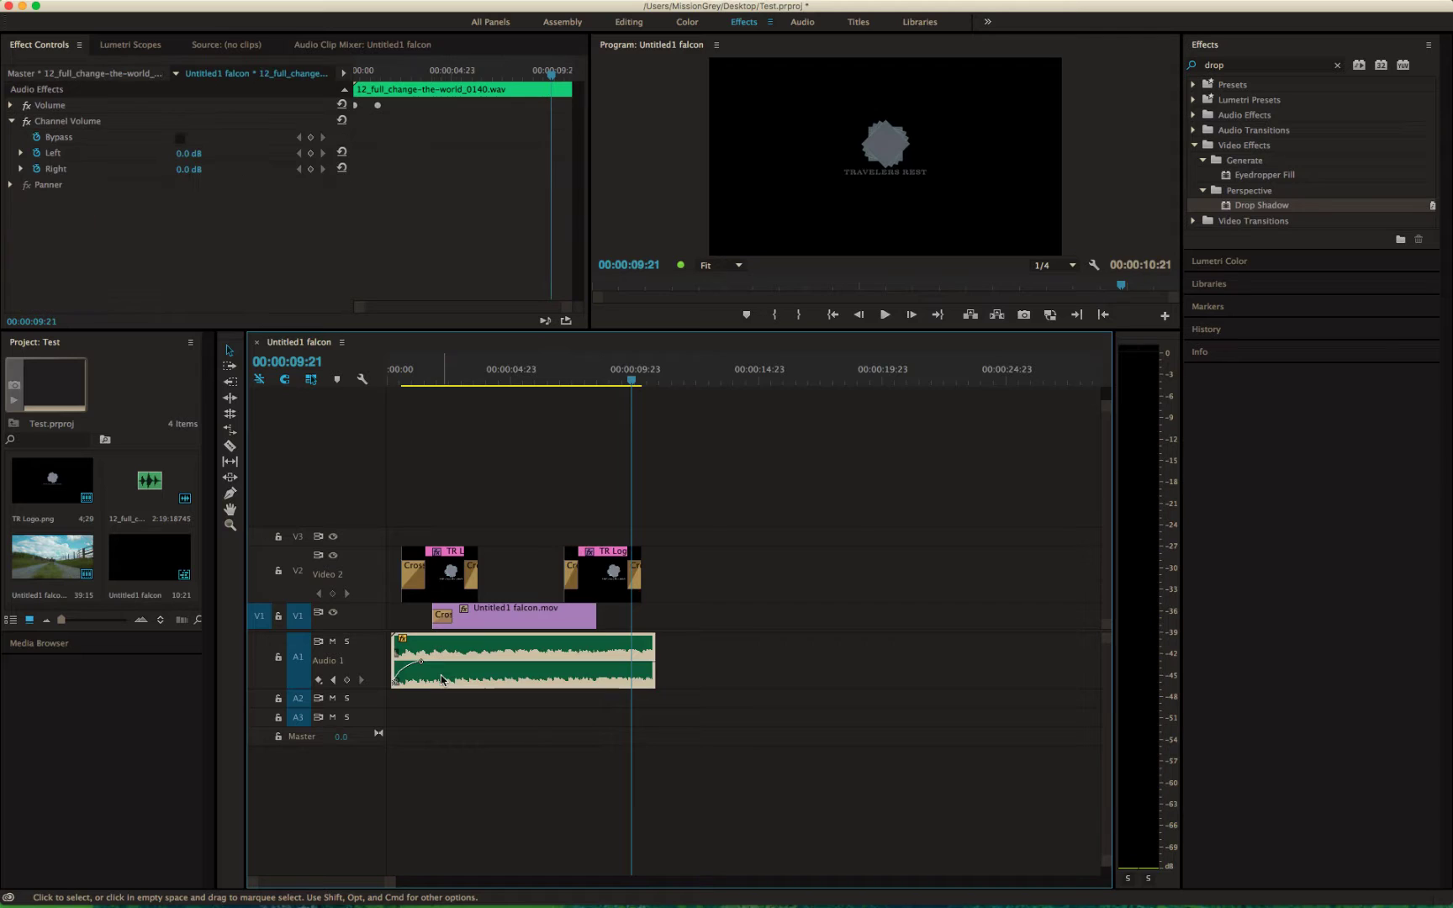
{"action": "left_click", "coordinate": [348, 680]}
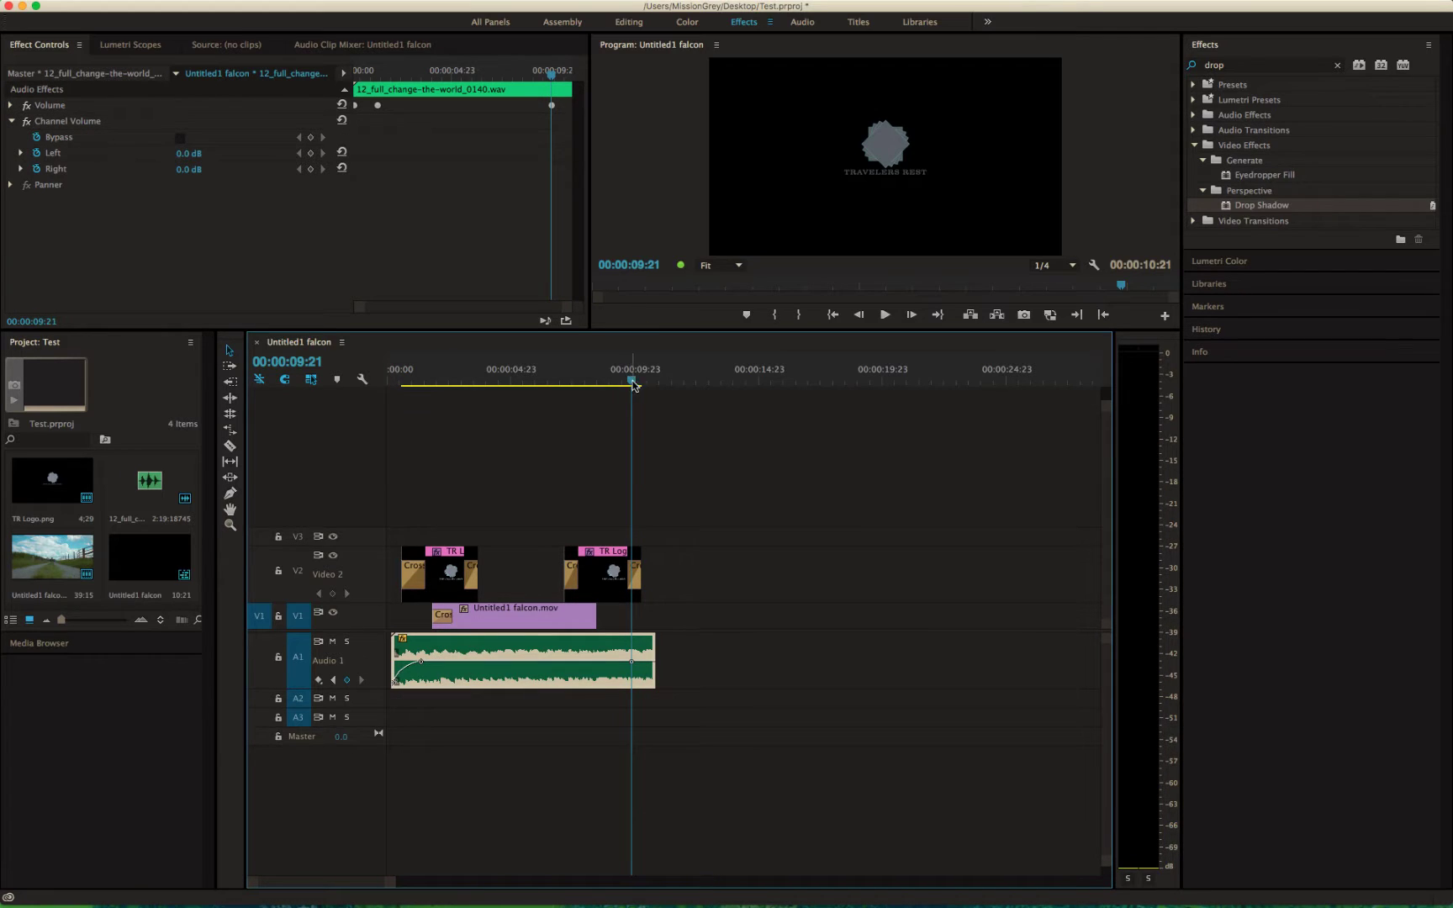
{"action": "key", "text": "space"}
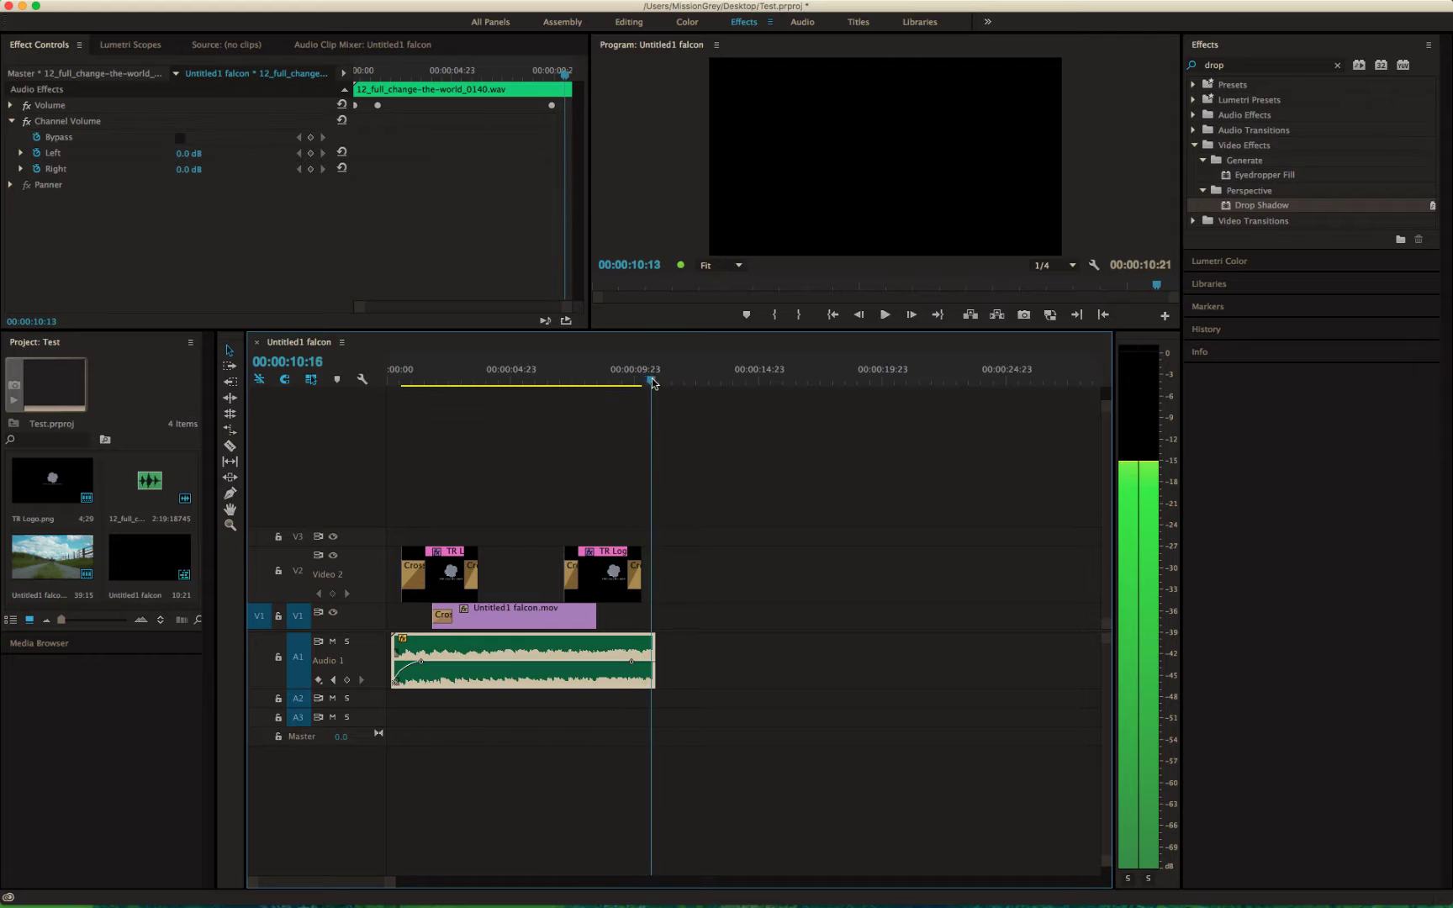
{"action": "key", "text": "space"}
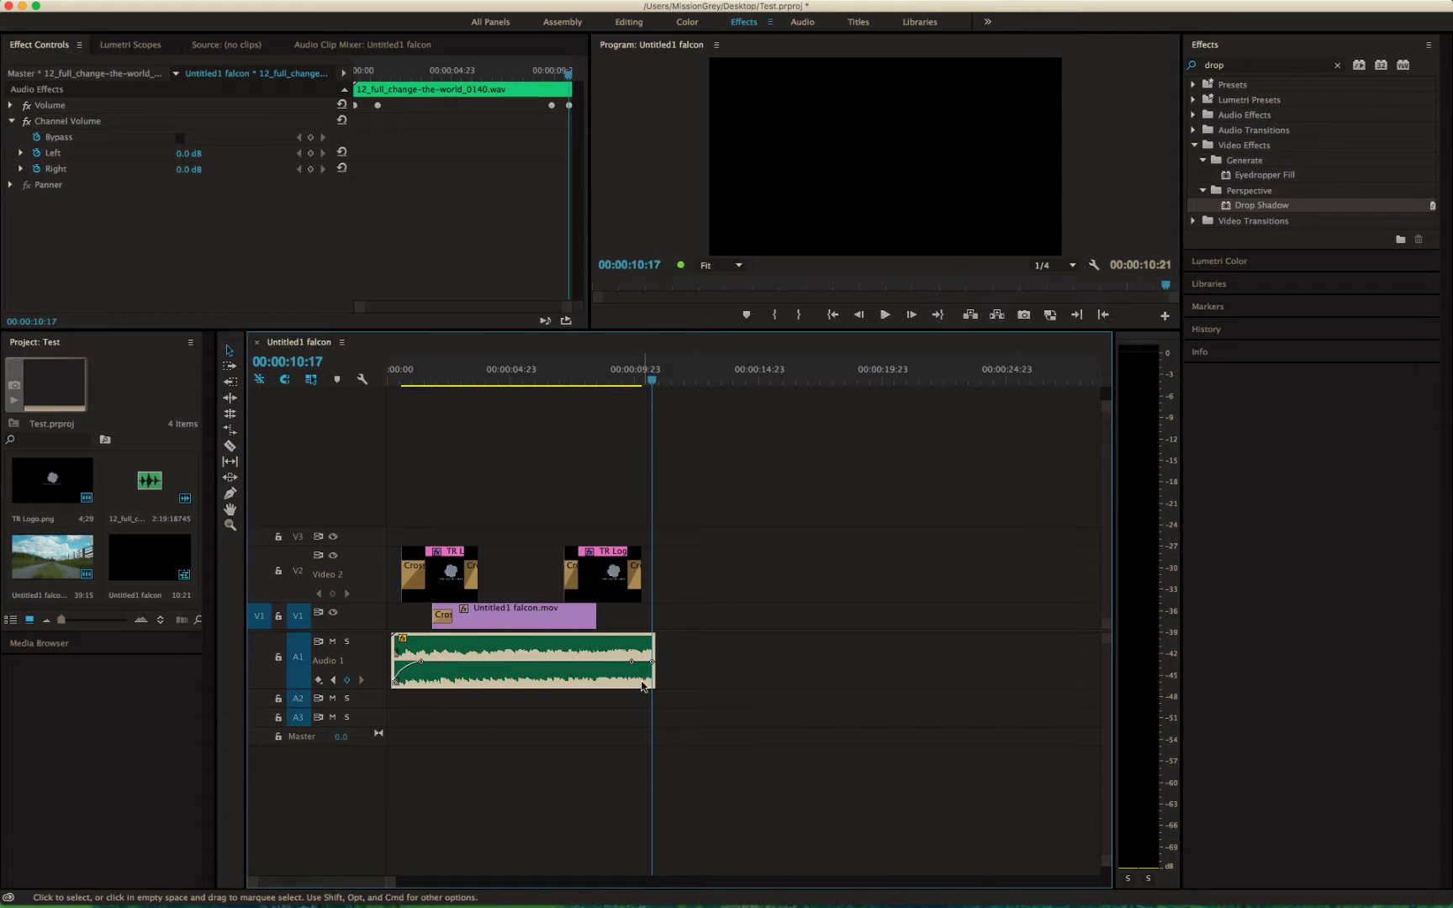
Fade the music out by lowering its last volume keyframe to silence with a curved ramp, and play back the ending
{"action": "left_click_drag", "start_coordinate": [653, 661], "coordinate": [654, 685]}
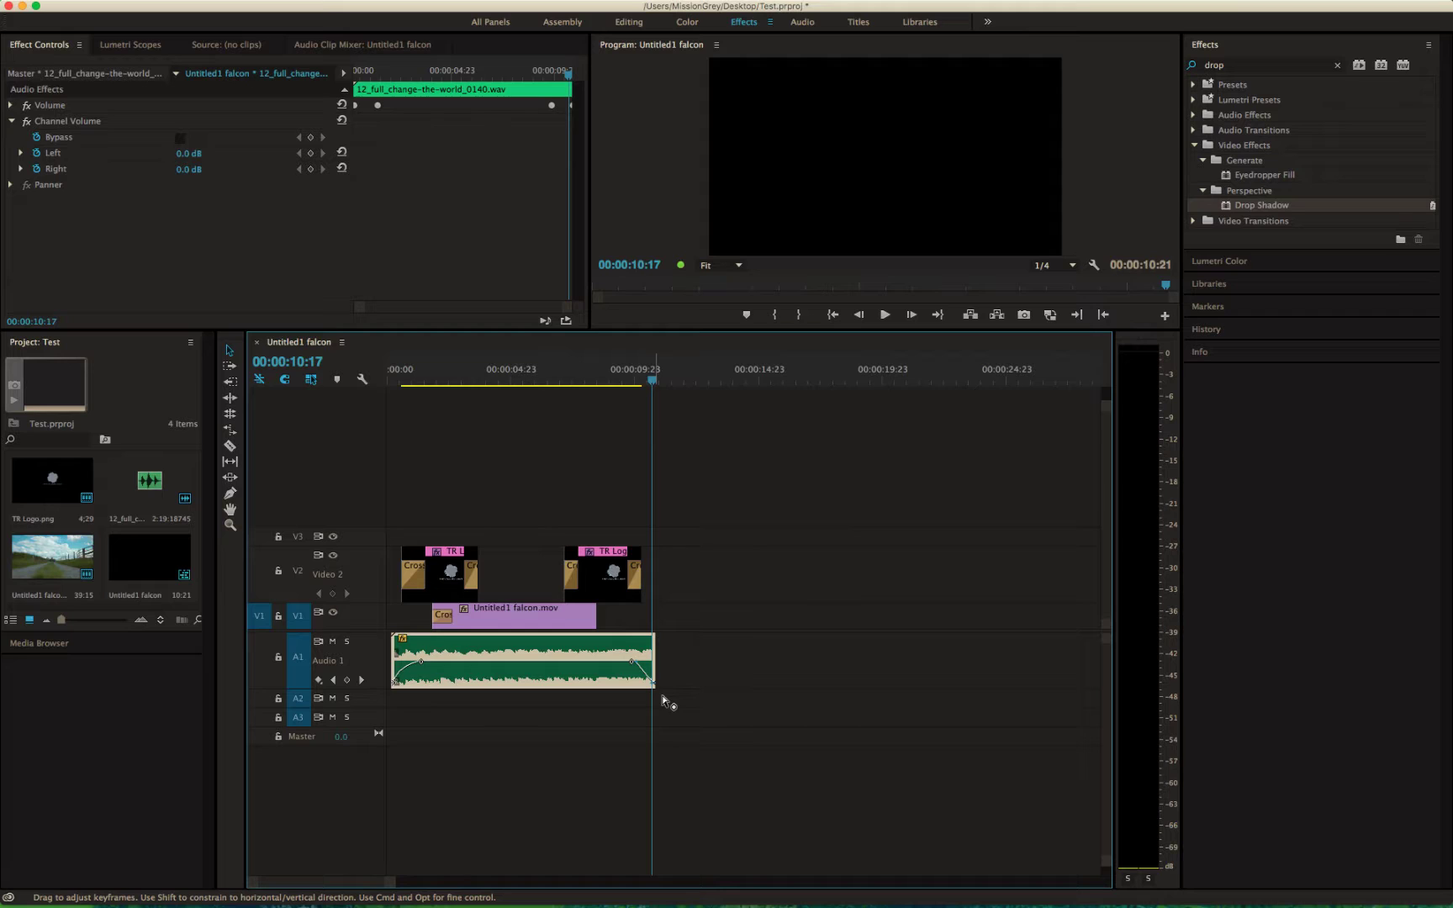
{"action": "left_click", "coordinate": [620, 381]}
{"action": "key", "text": "space"}
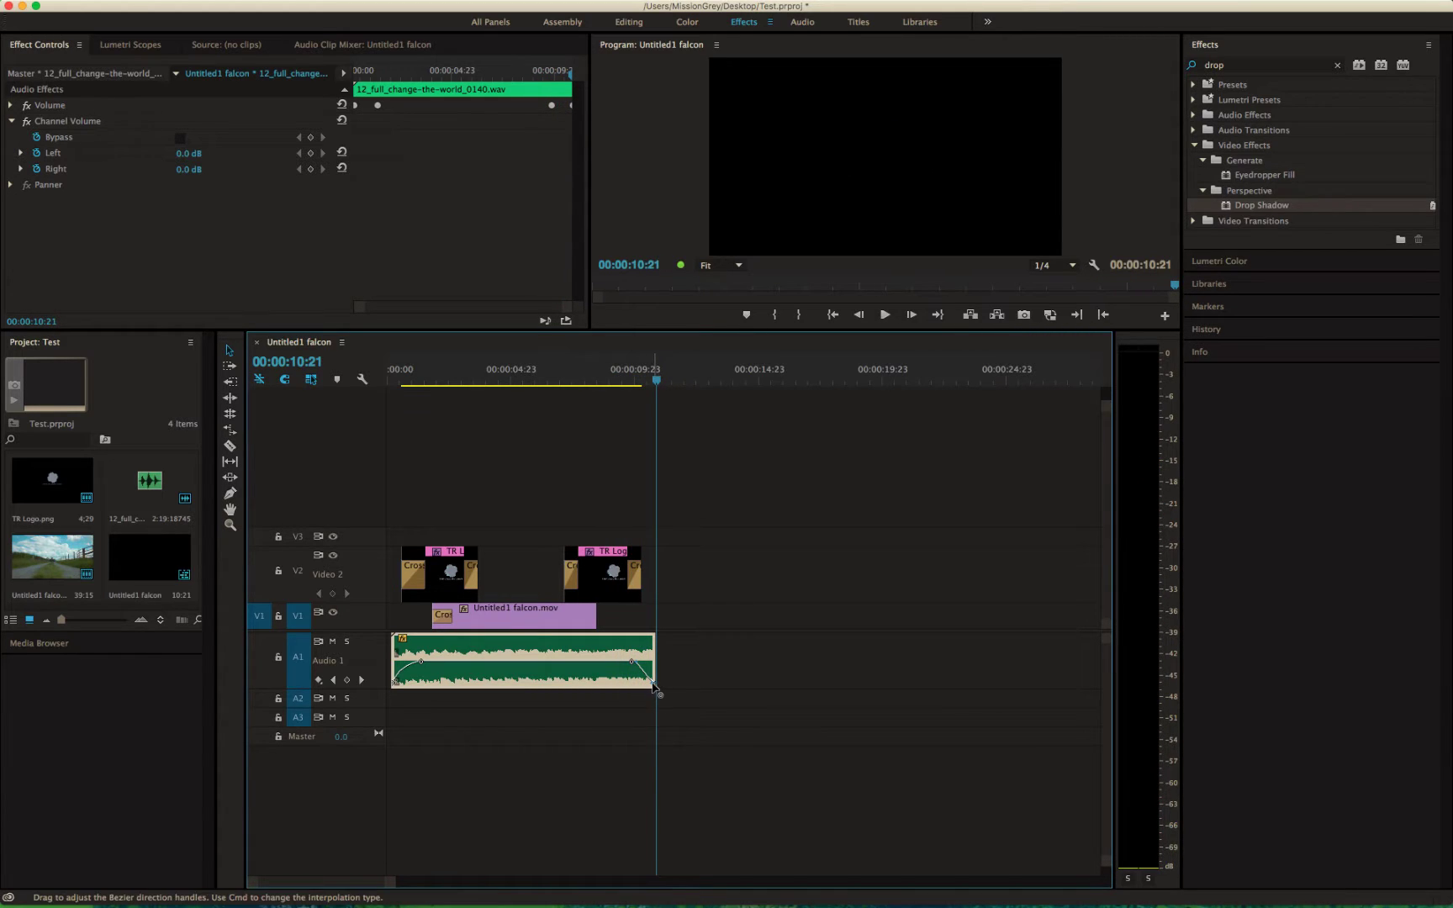
{"action": "left_click", "coordinate": [603, 376]}
{"action": "key", "text": "space"}
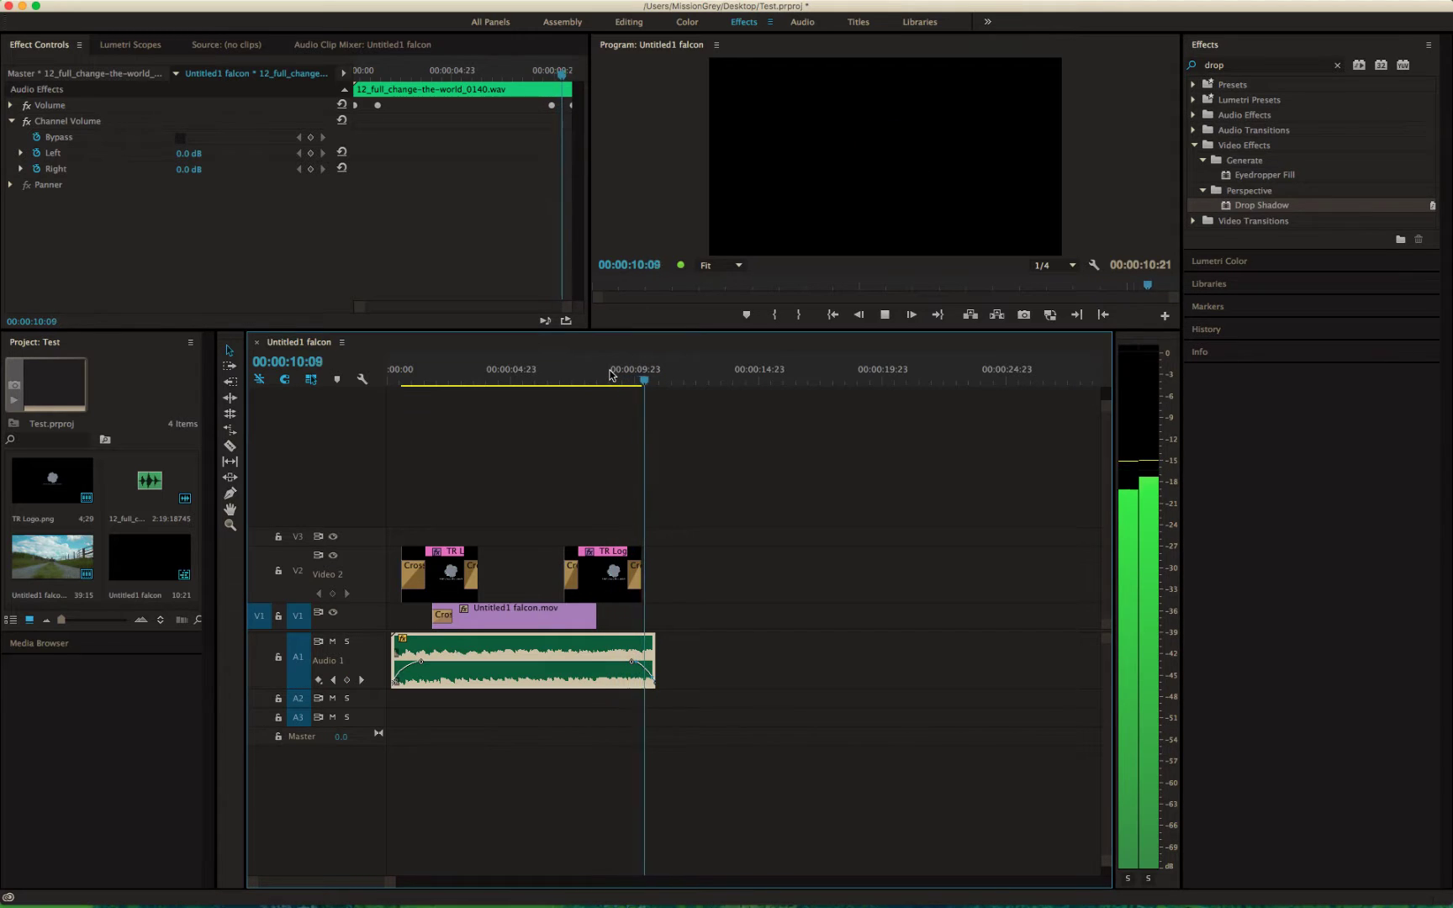
{"action": "mouse_move", "coordinate": [627, 375]}
{"action": "left_mouse_down"}
{"action": "mouse_move", "coordinate": [389, 377]}
{"action": "mouse_move", "coordinate": [605, 389]}
{"action": "left_mouse_up"}
Try splitting the V1 video and moving its second part beneath the closing logo, and moving both logos to V3; undo these edits
{"action": "left_click", "coordinate": [508, 619]}
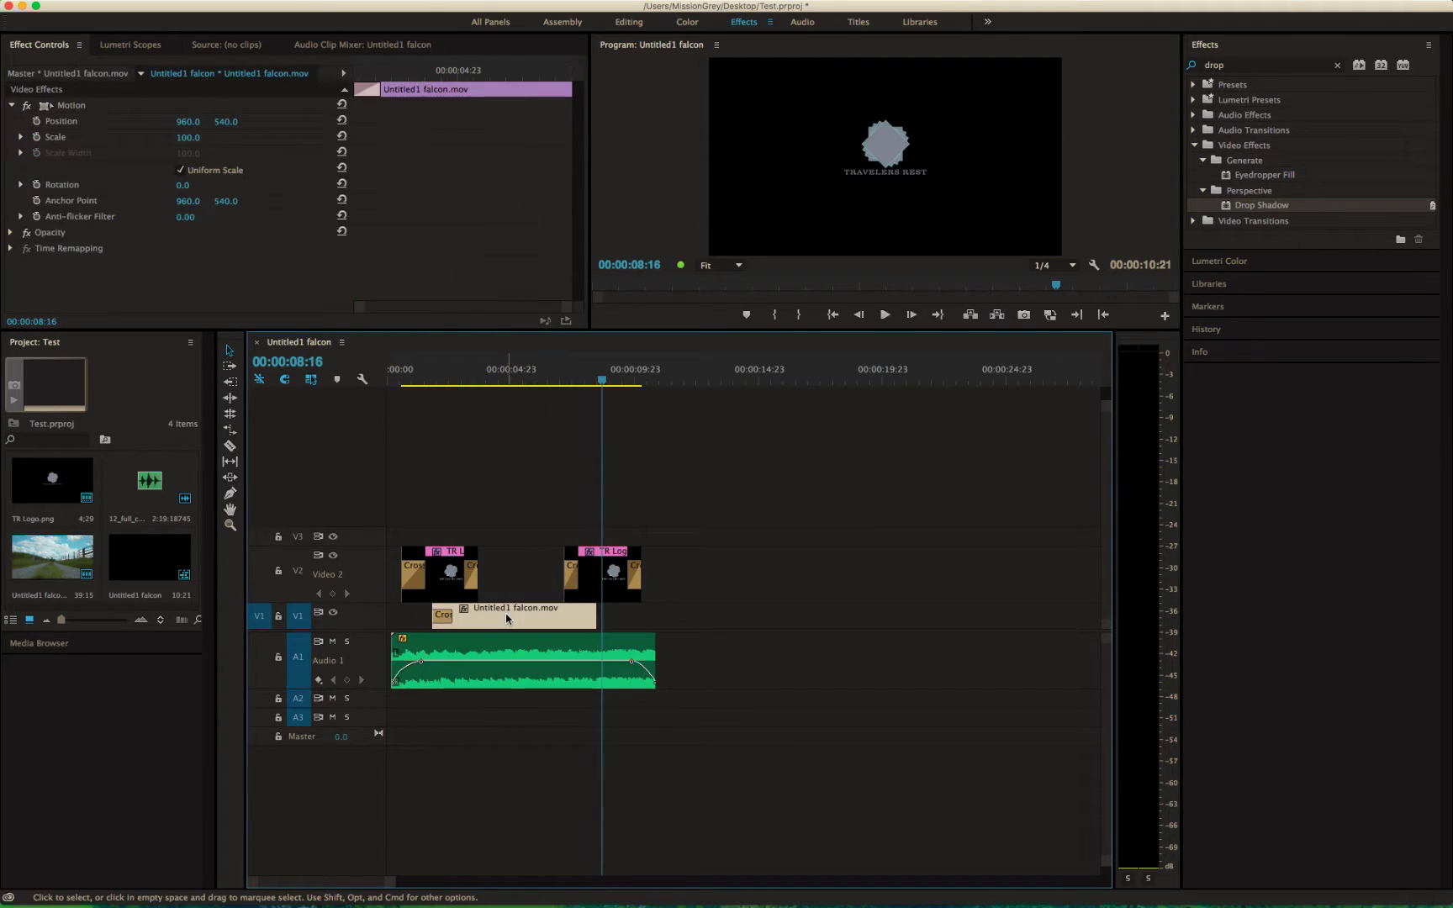
{"action": "key", "text": "c"}
{"action": "left_click", "coordinate": [518, 617]}
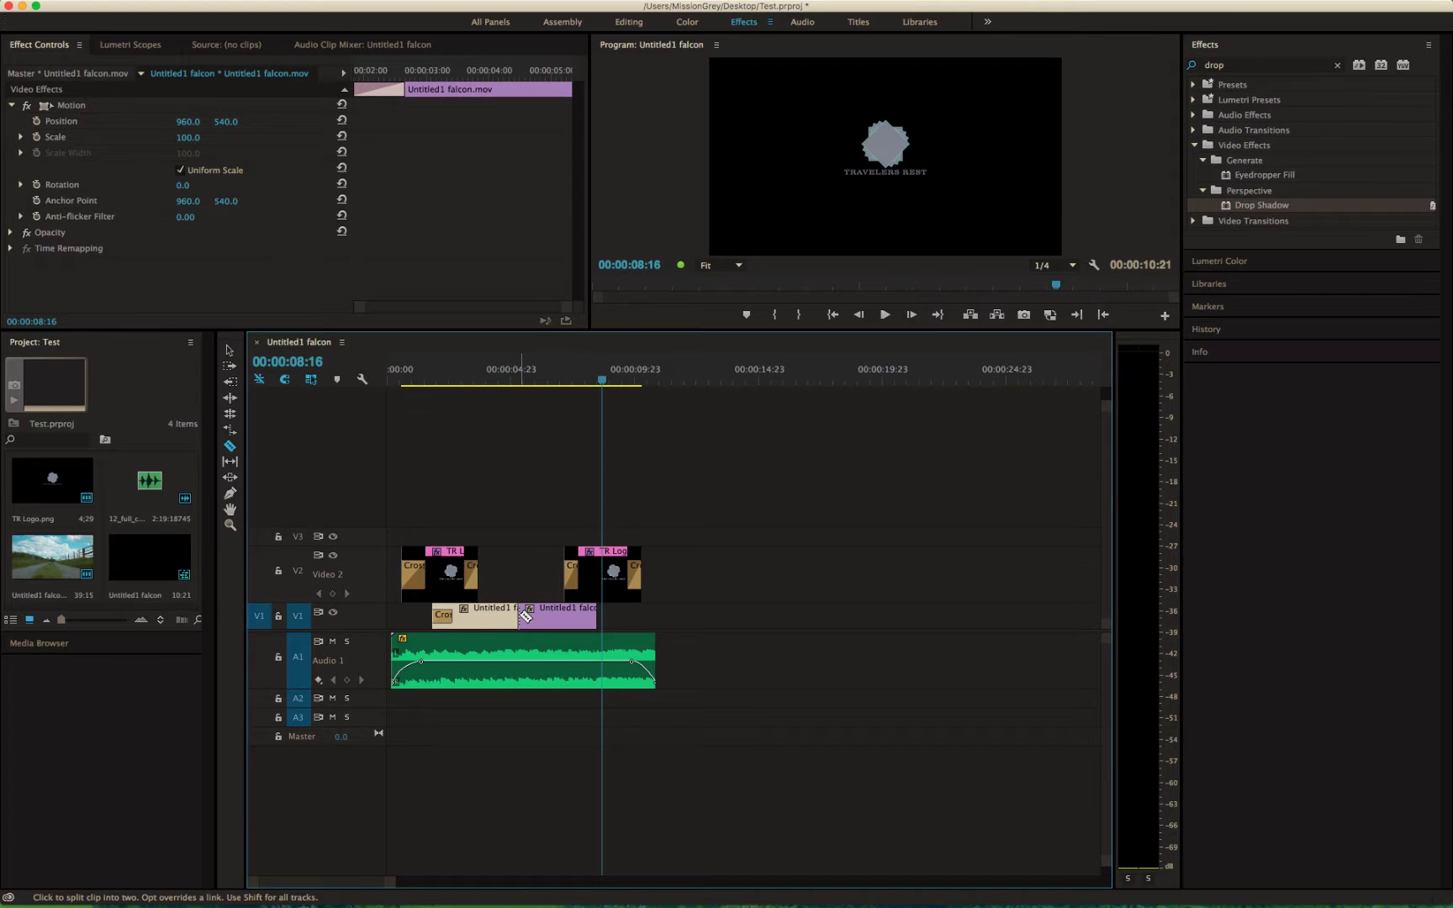
{"action": "key", "text": "v"}
{"action": "left_click_drag", "start_coordinate": [528, 617], "coordinate": [573, 616]}
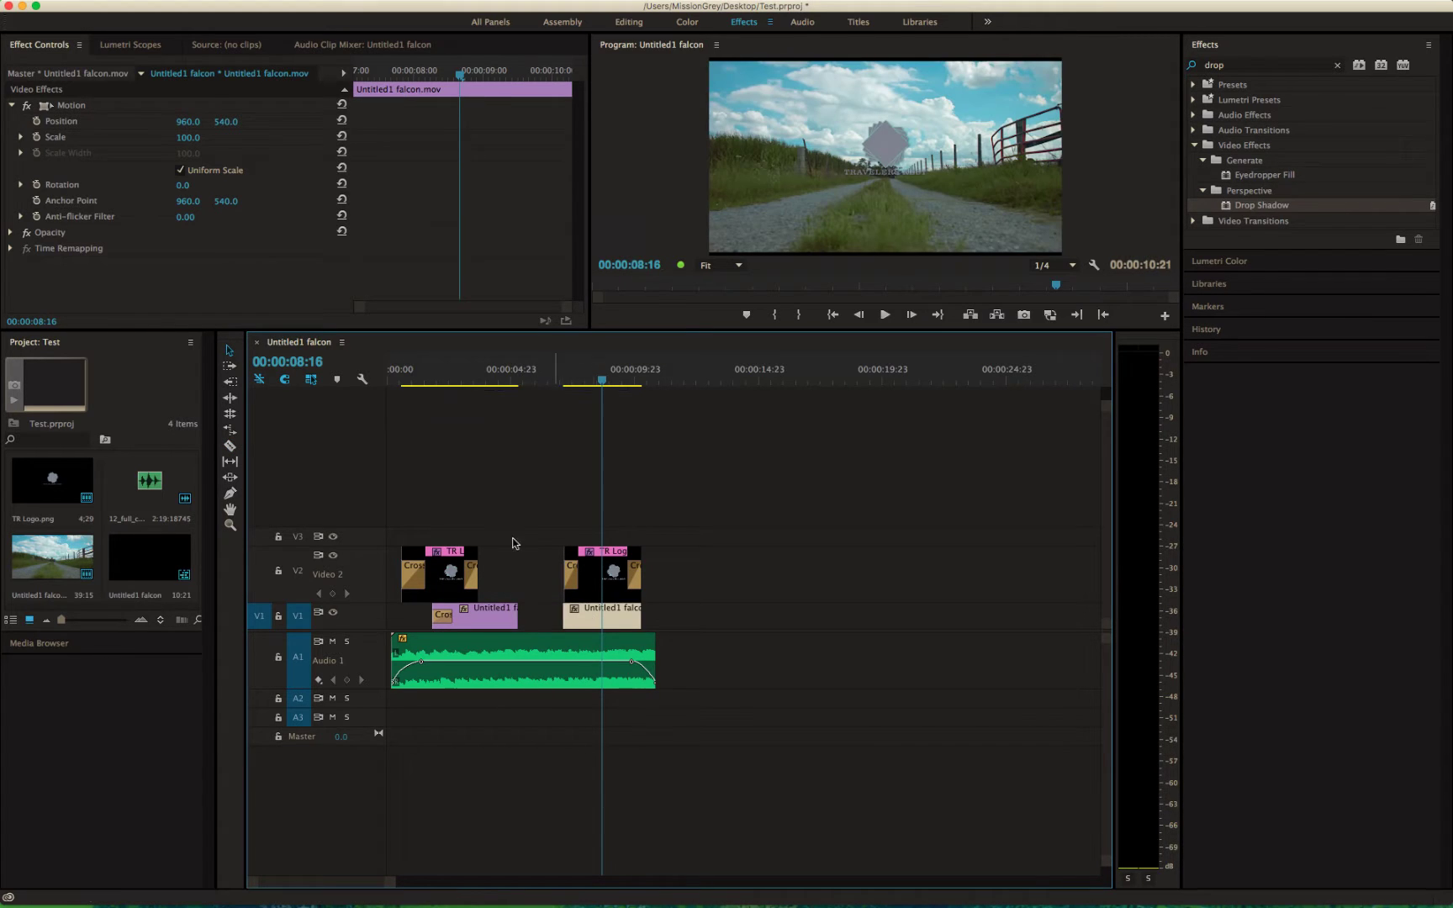
{"action": "key", "text": "super+z"}
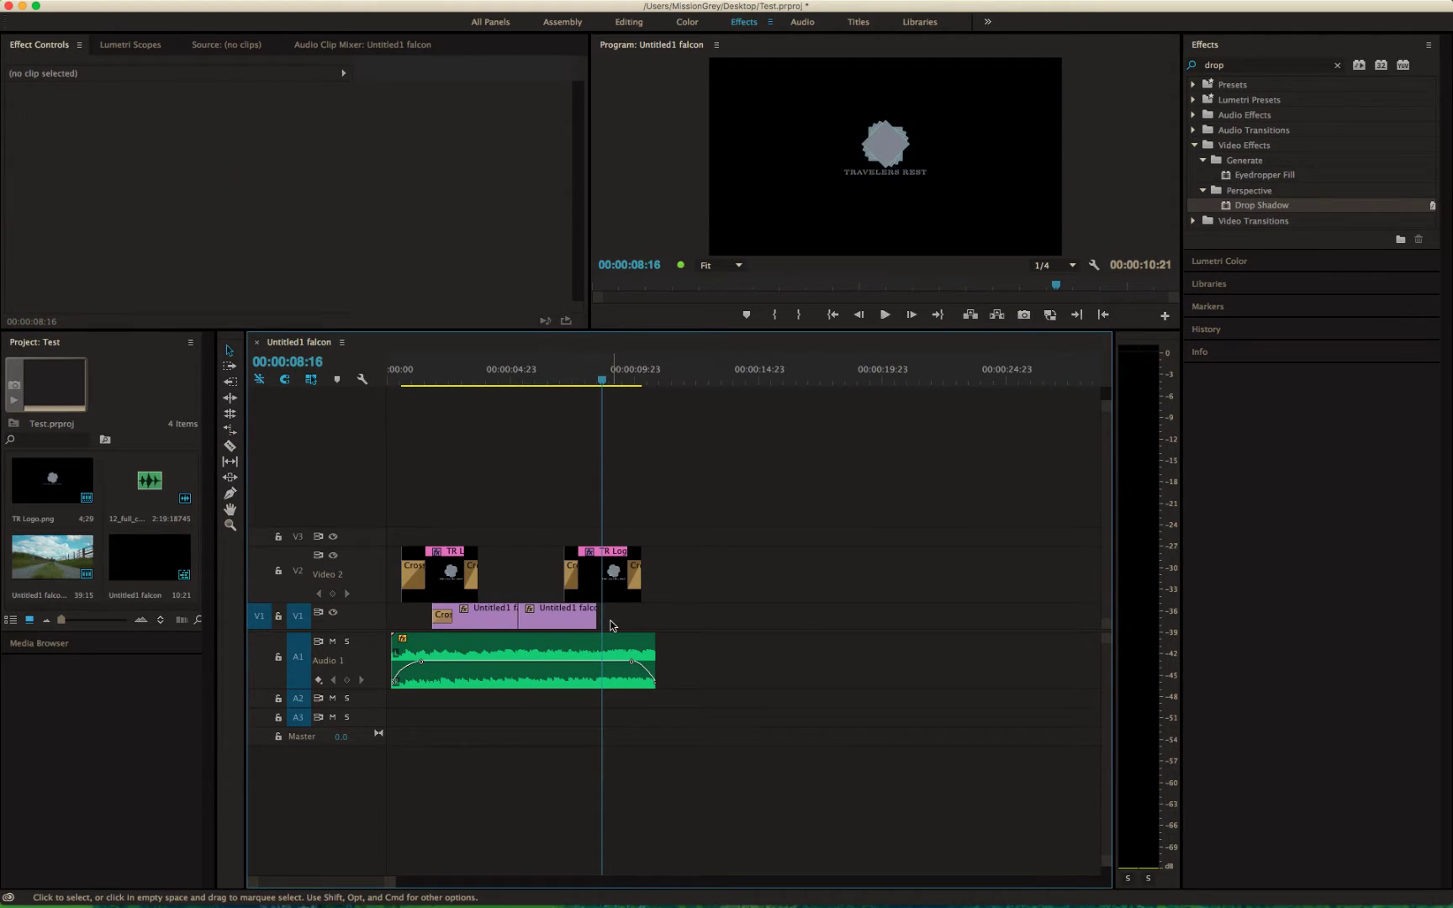
{"action": "key", "text": "super+z"}
{"action": "left_click_drag", "start_coordinate": [431, 537], "coordinate": [606, 545]}
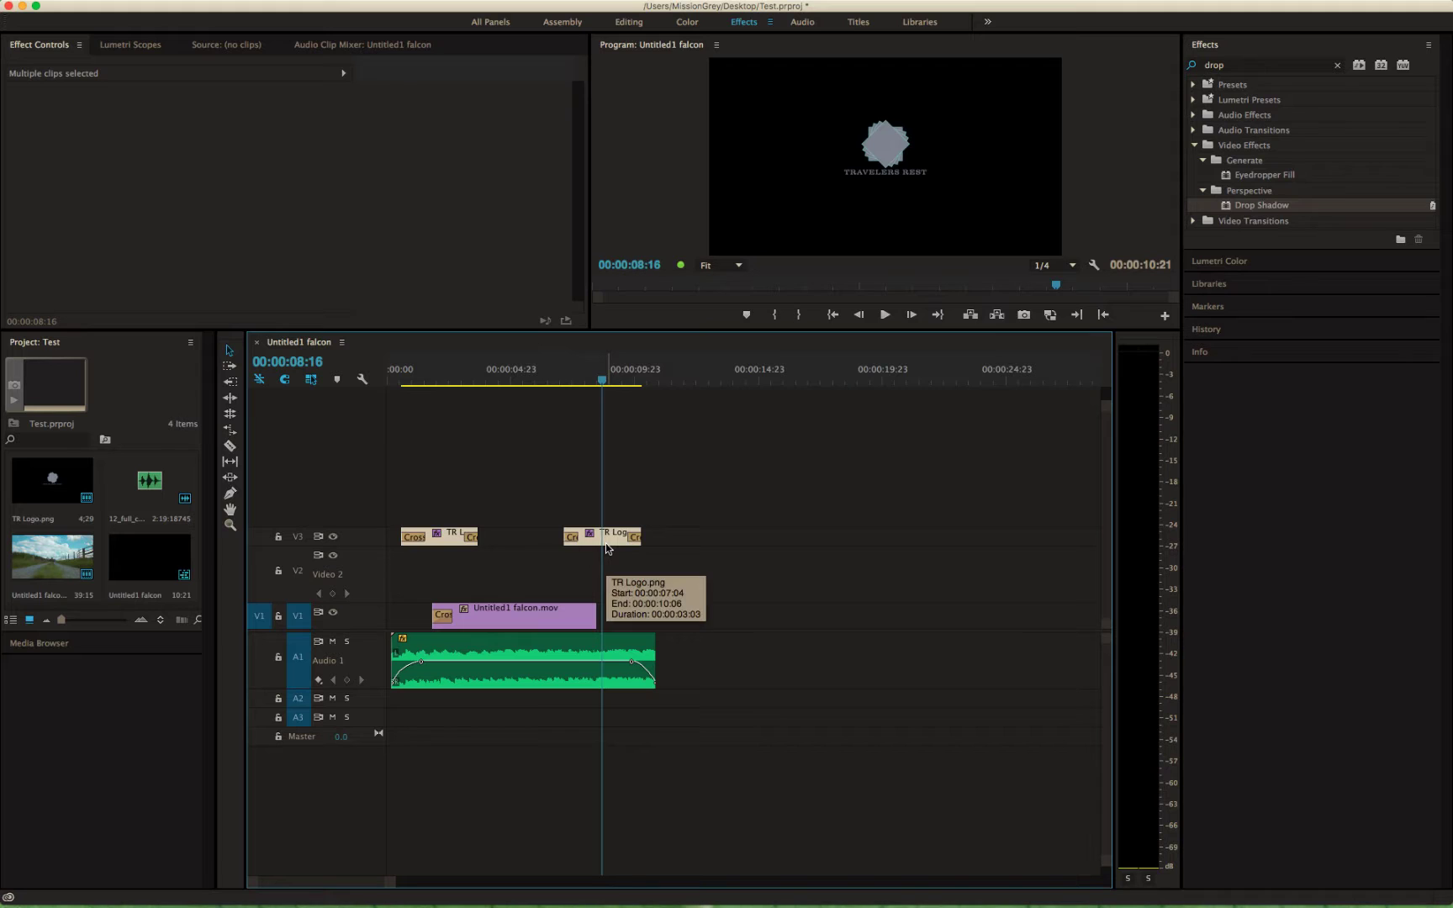
{"action": "key", "text": "super+z"}
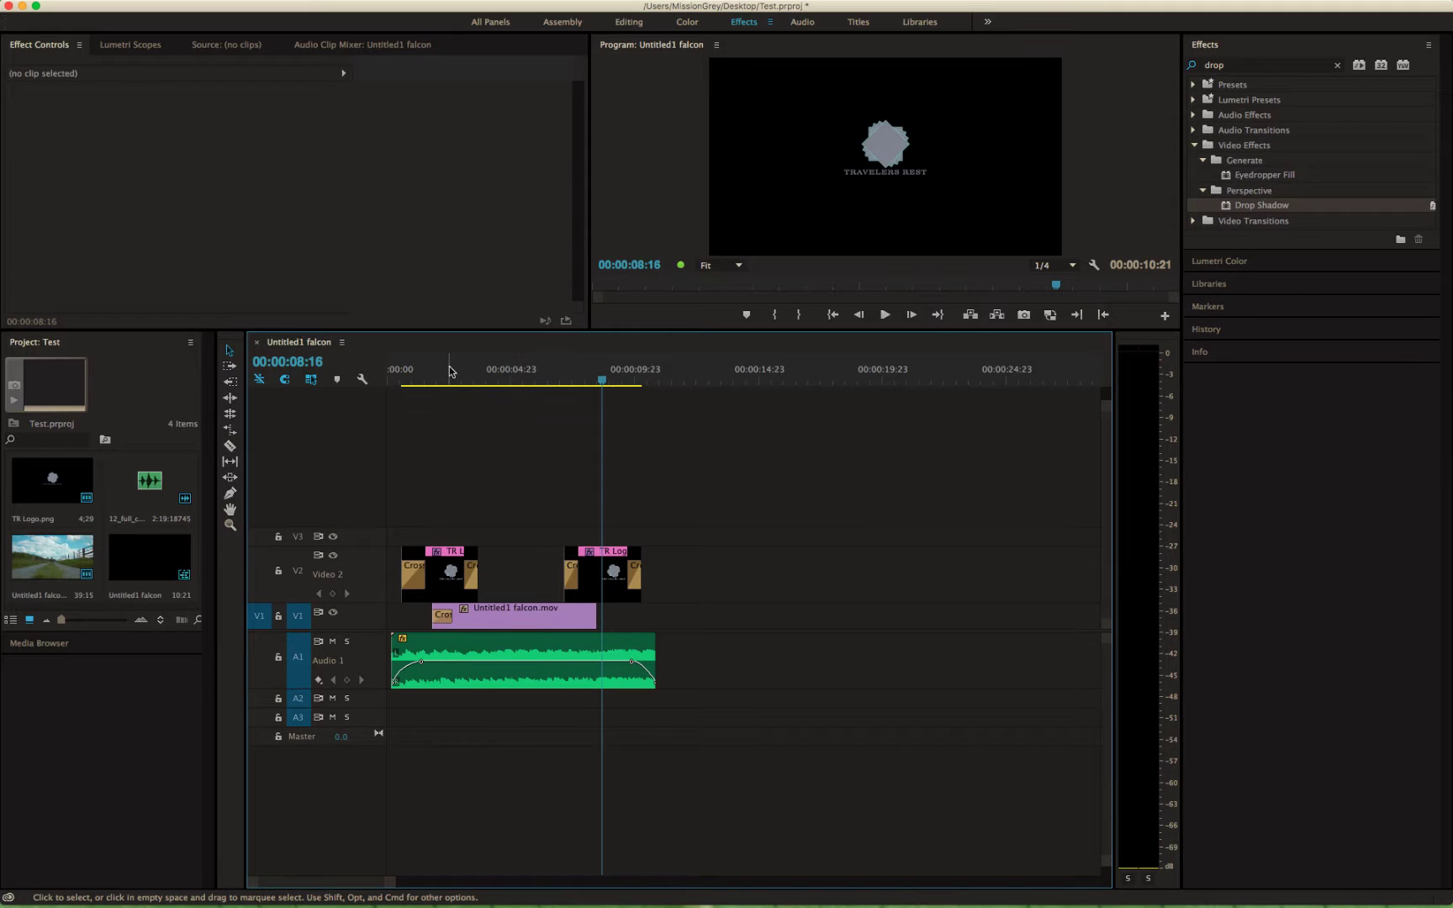
Create a 1920 × 1080 title named 1 with the playhead at 00:00:04:21
{"action": "left_click_drag", "start_coordinate": [450, 371], "coordinate": [507, 371]}
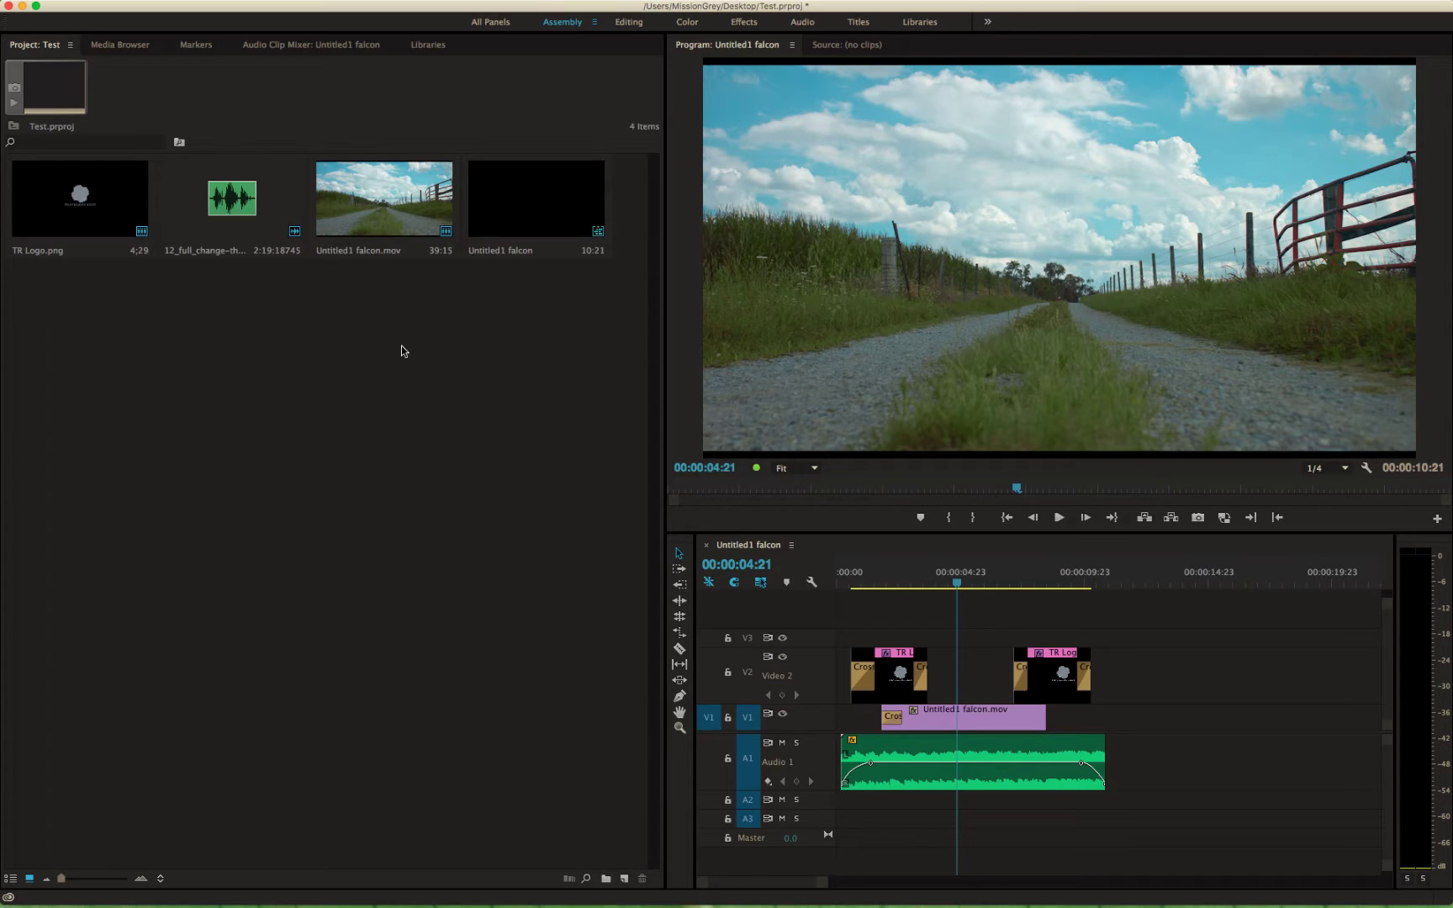
{"action": "left_click", "coordinate": [623, 879]}
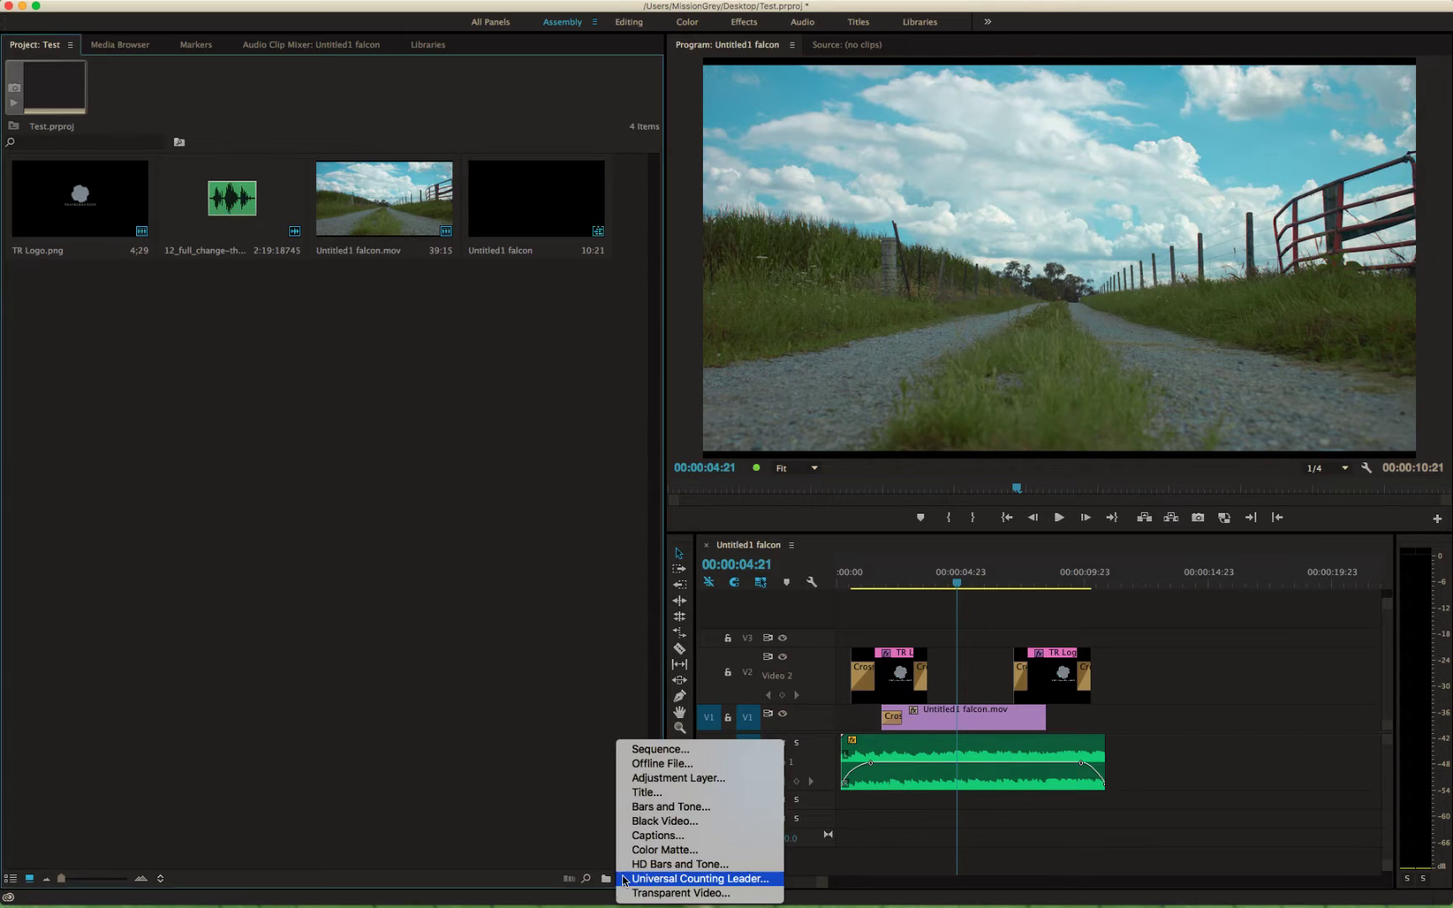
{"action": "left_click", "coordinate": [637, 792]}
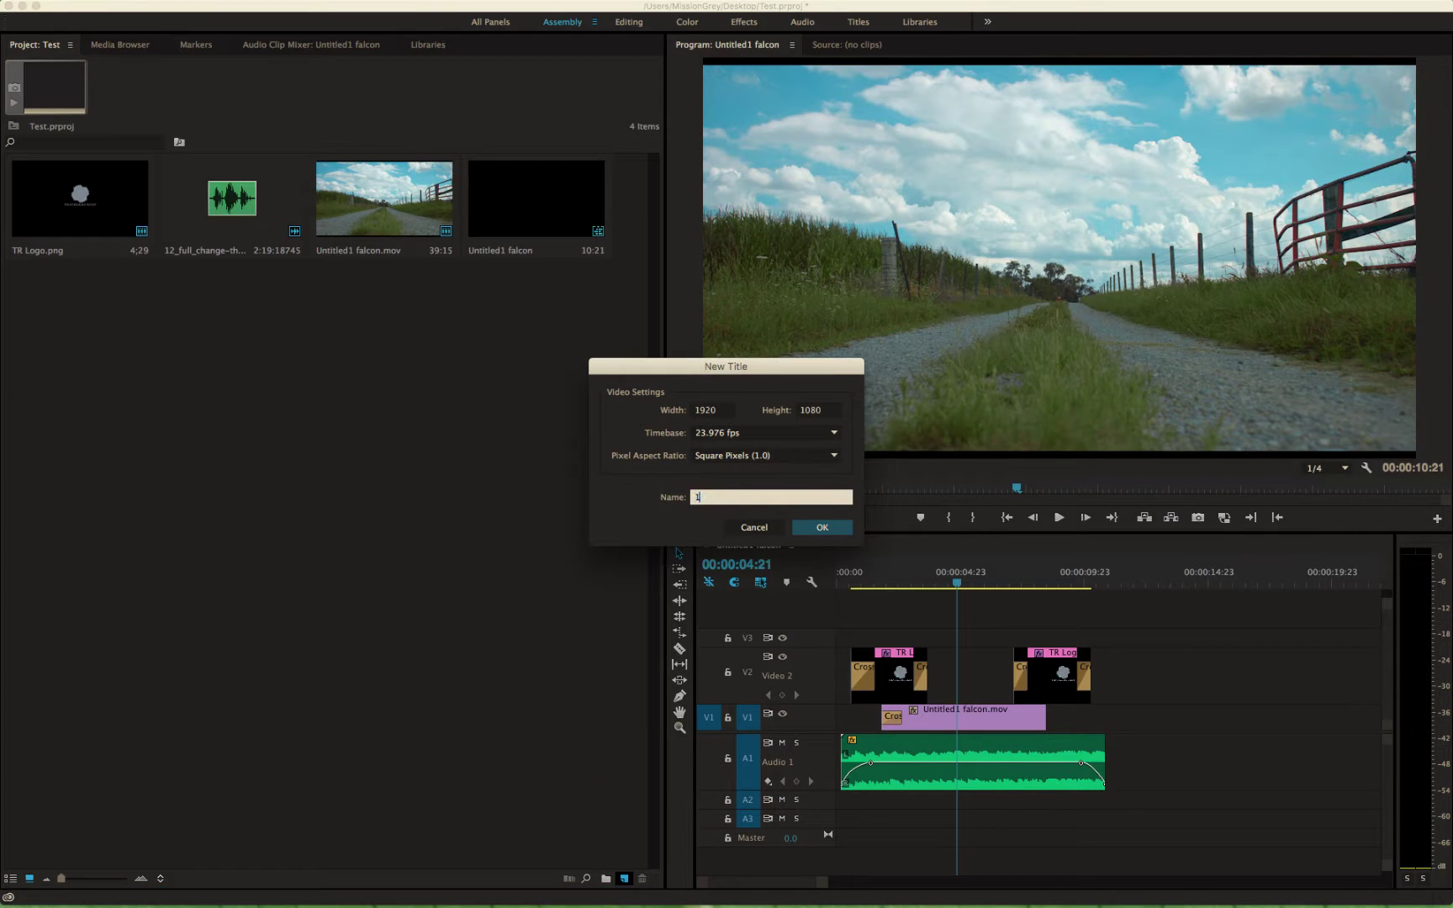
{"action": "type", "text": "1"}
{"action": "left_click", "coordinate": [816, 528]}
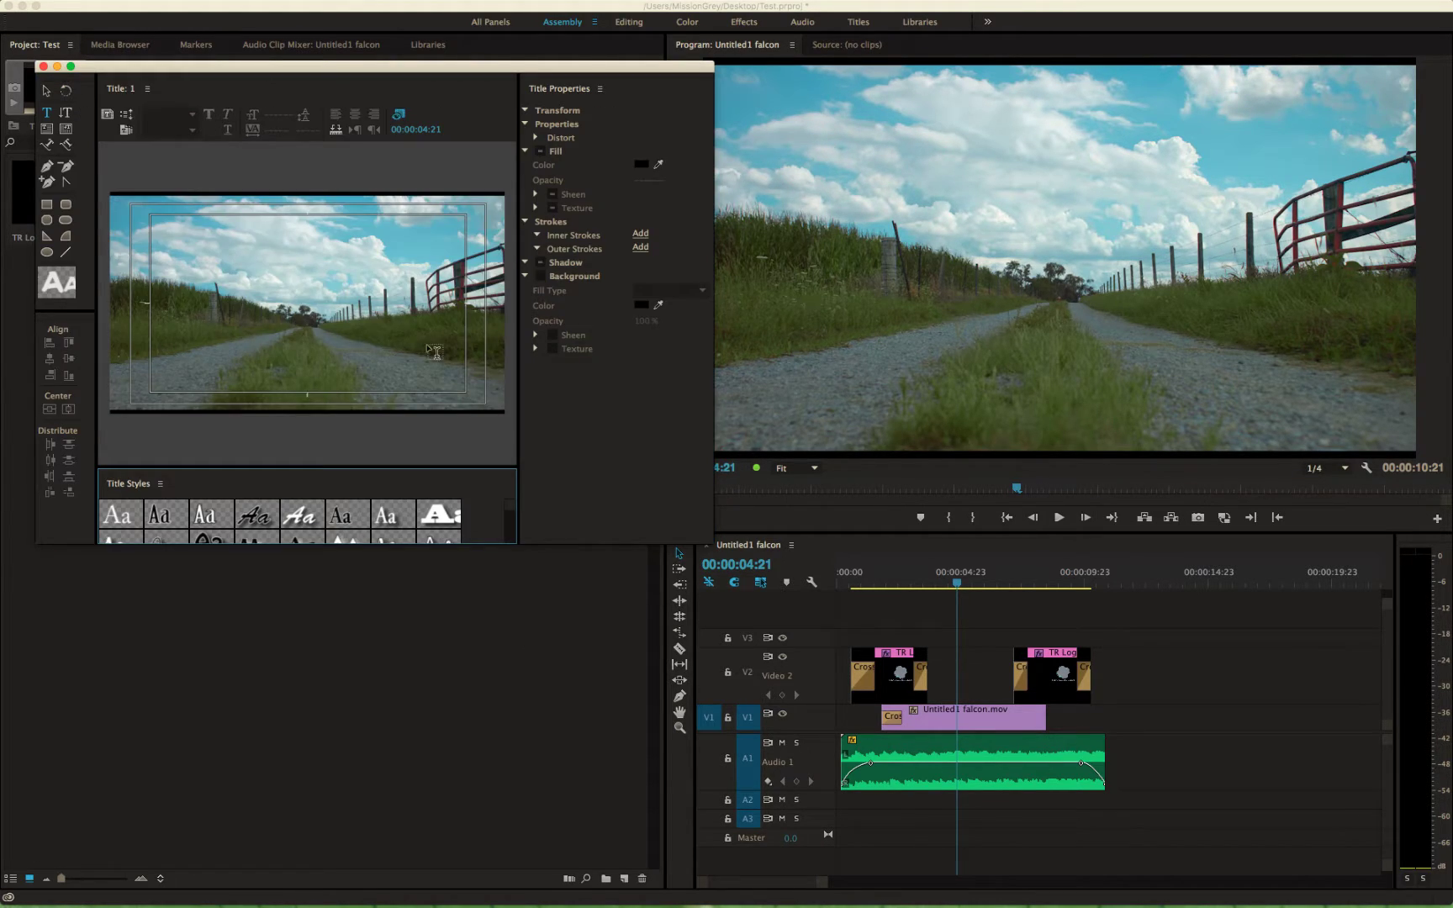
Draw a text box about 517 by 200 px near the frame's center and enter THE SKY IS FREE
{"action": "left_click_drag", "start_coordinate": [256, 290], "coordinate": [363, 330]}
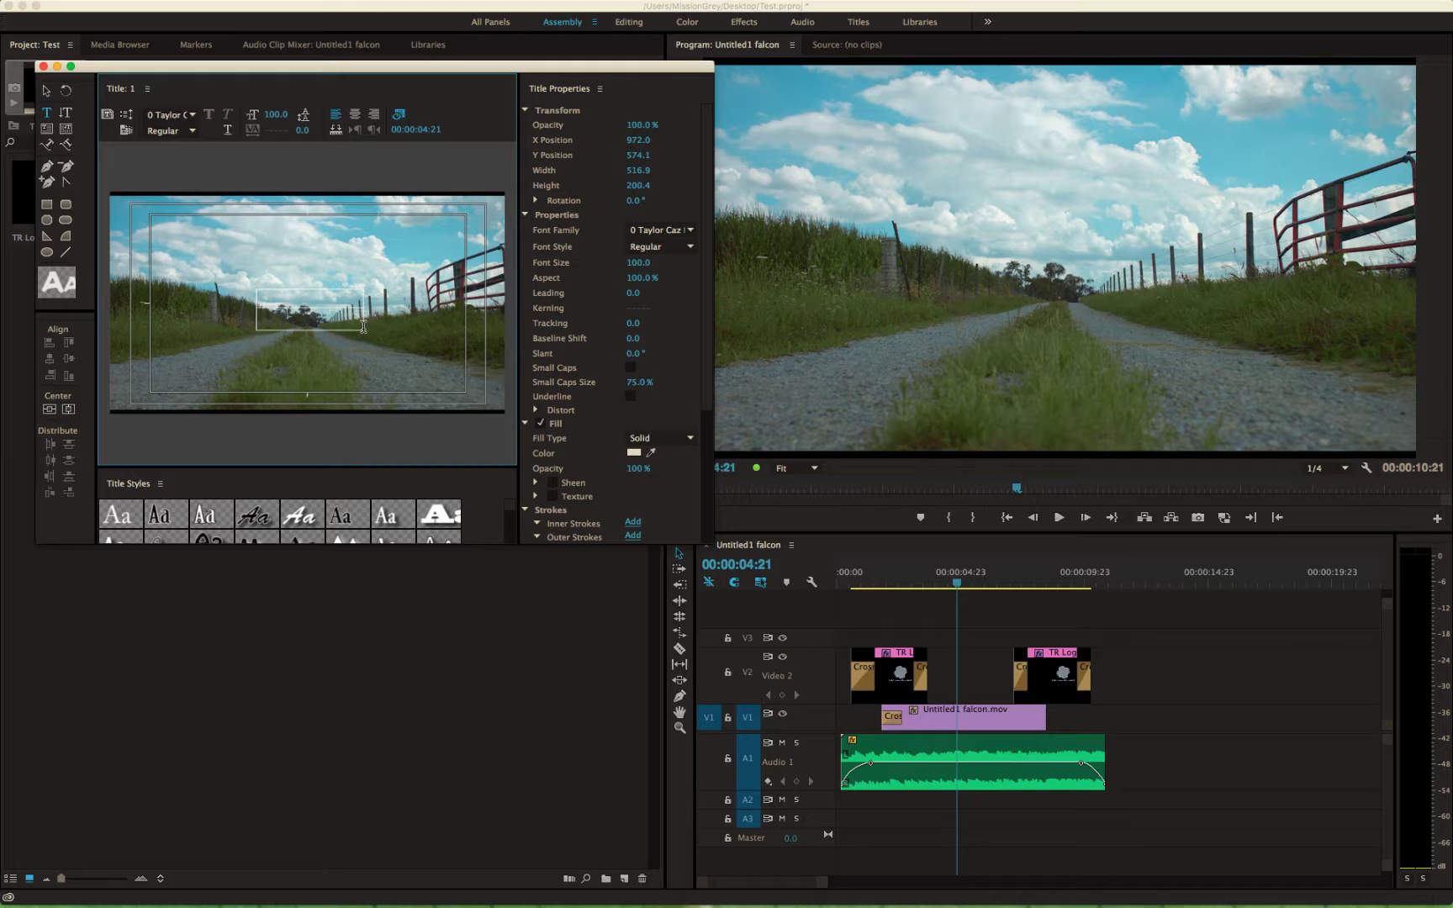
{"action": "type", "text": "THE"}
{"action": "key", "text": "Return"}
{"action": "type", "text": "SKY"}
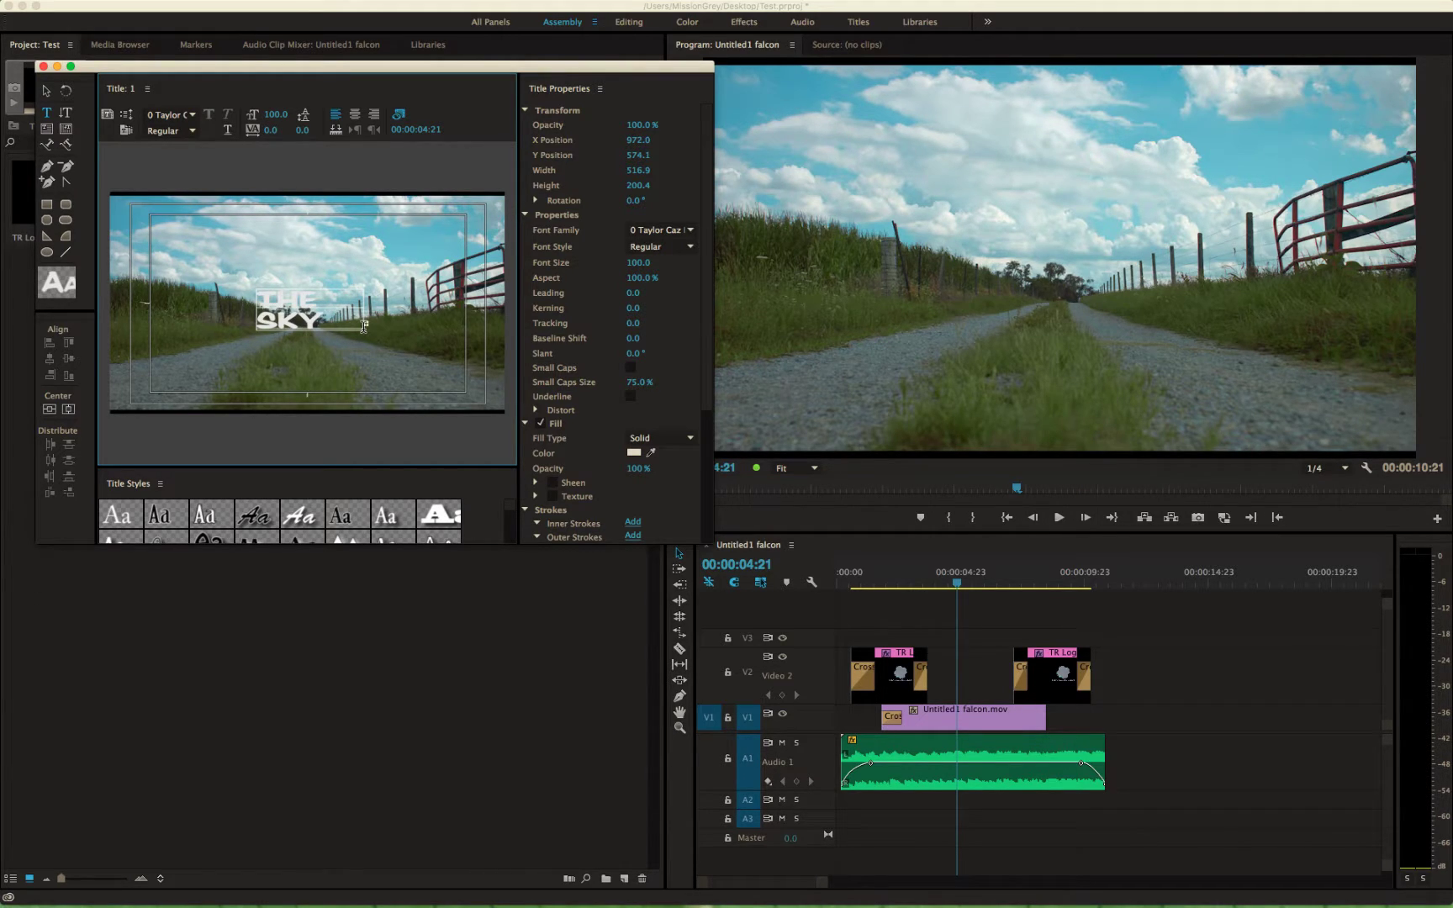
Set the title text's font family to Lato and its font size to 50, and enlarge the title window
{"action": "key", "text": "super+a"}
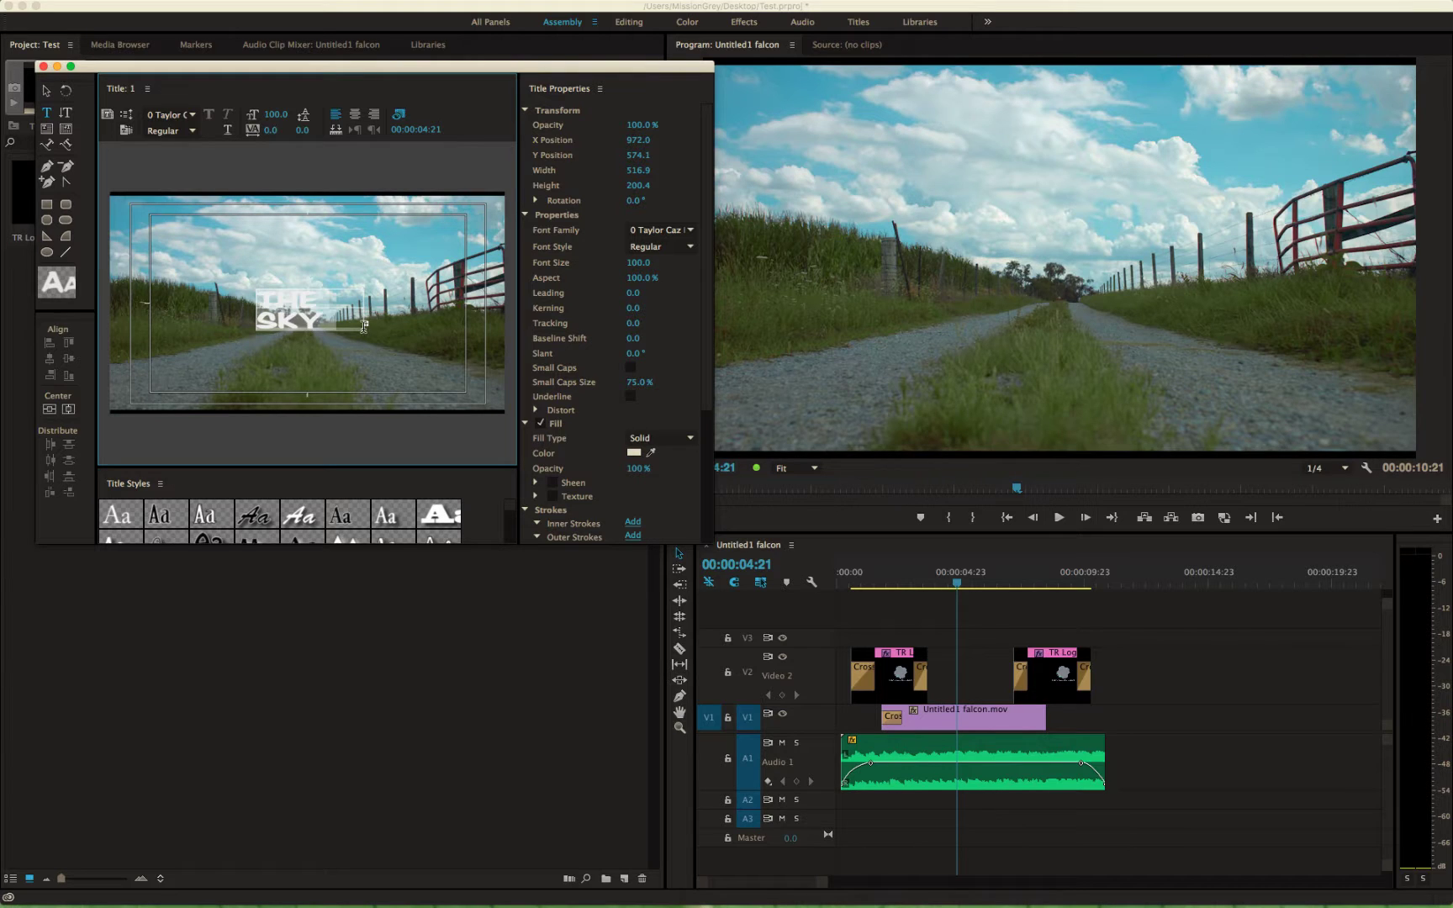
{"action": "left_click_drag", "start_coordinate": [639, 263], "coordinate": [642, 263]}
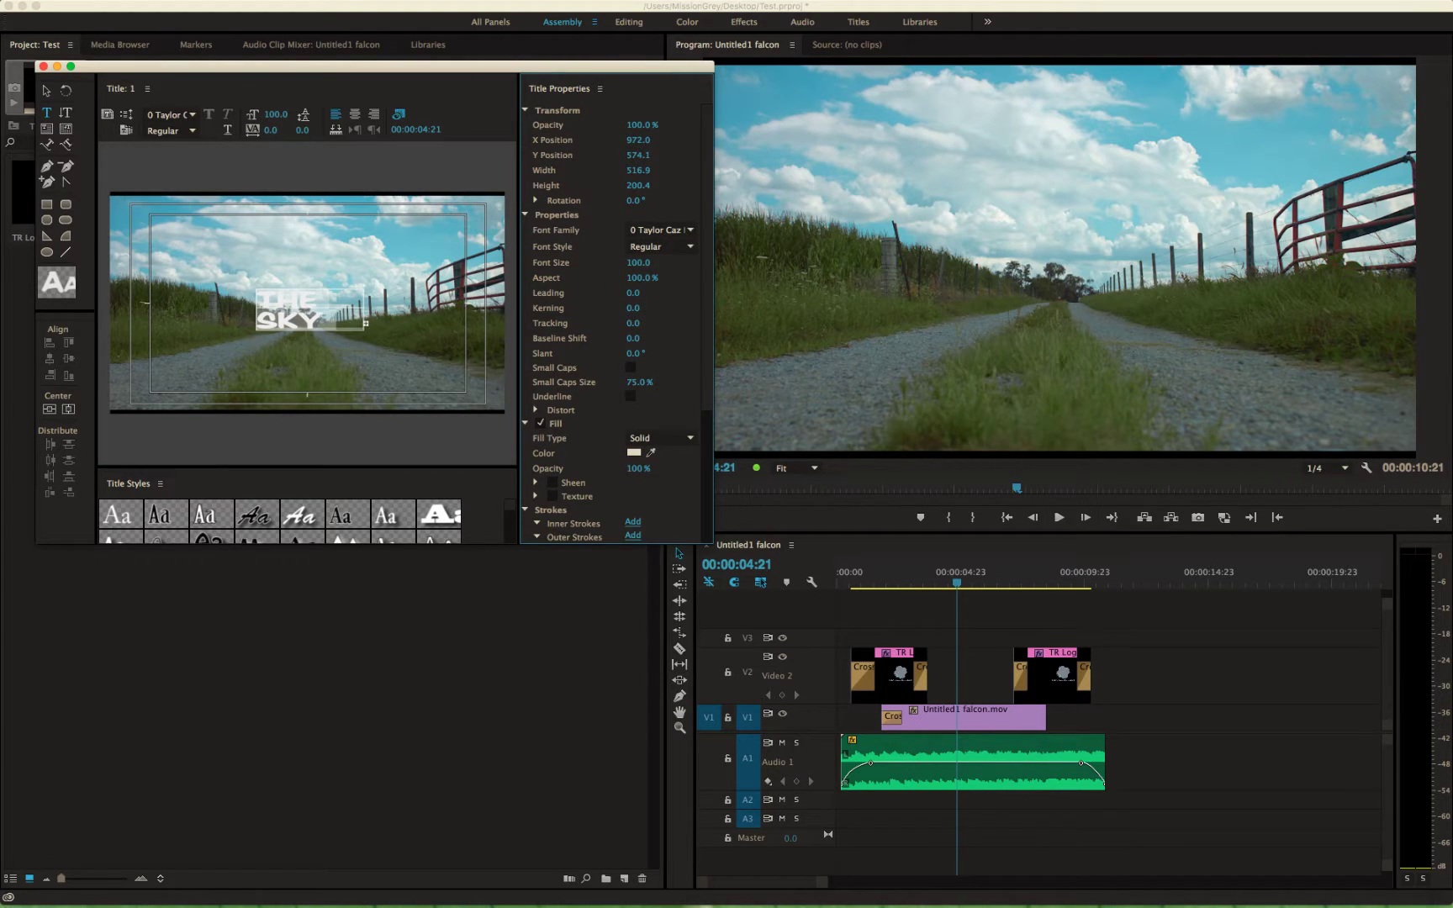
{"action": "left_click", "coordinate": [640, 263]}
{"action": "left_click", "coordinate": [659, 230]}
{"action": "type", "text": "La"}
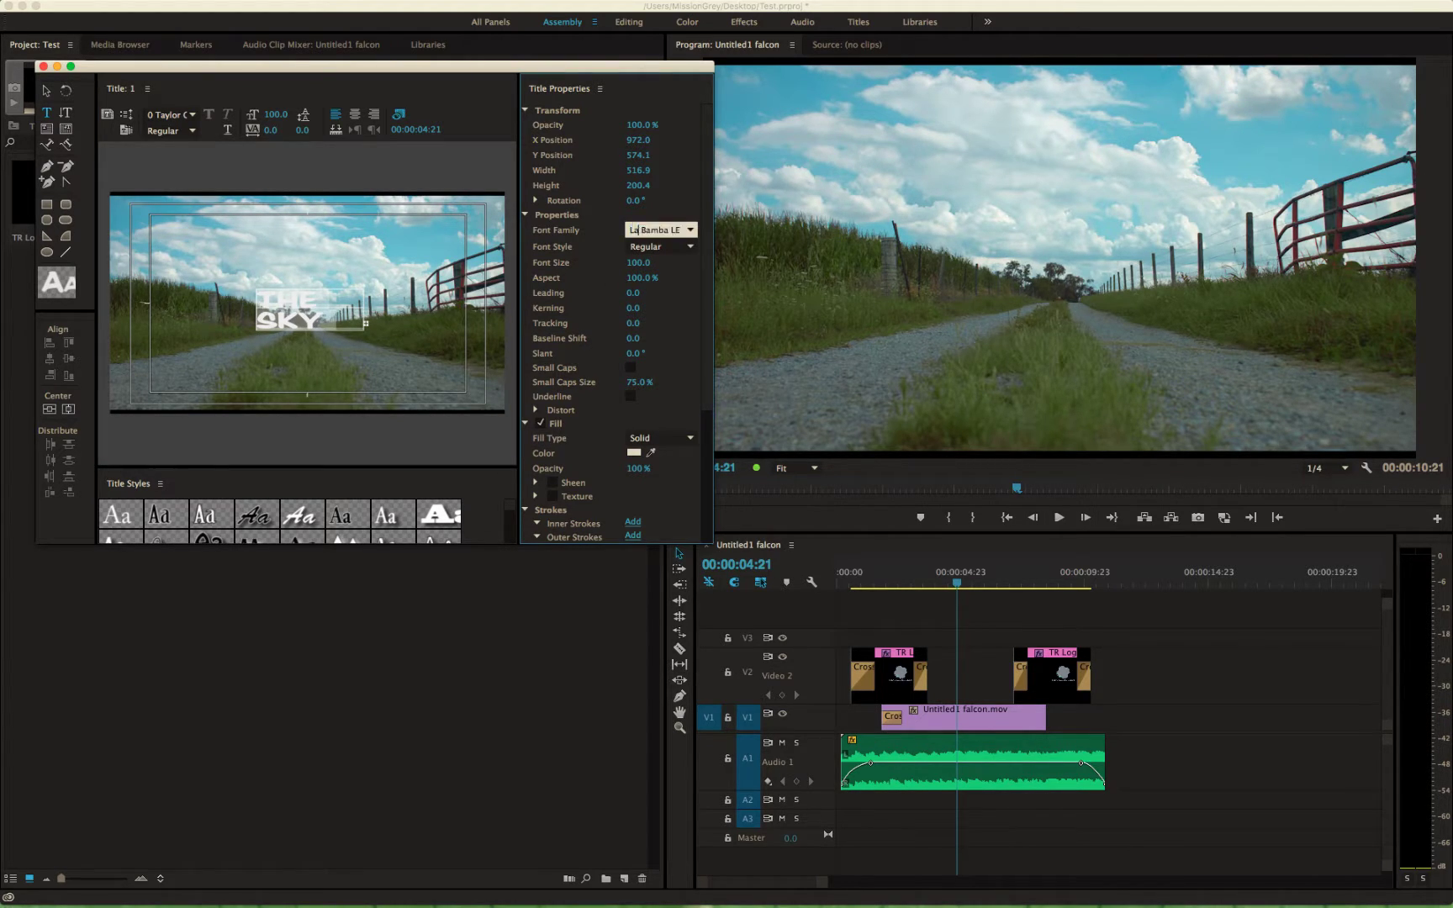
{"action": "type", "text": "to"}
{"action": "key", "text": "Return"}
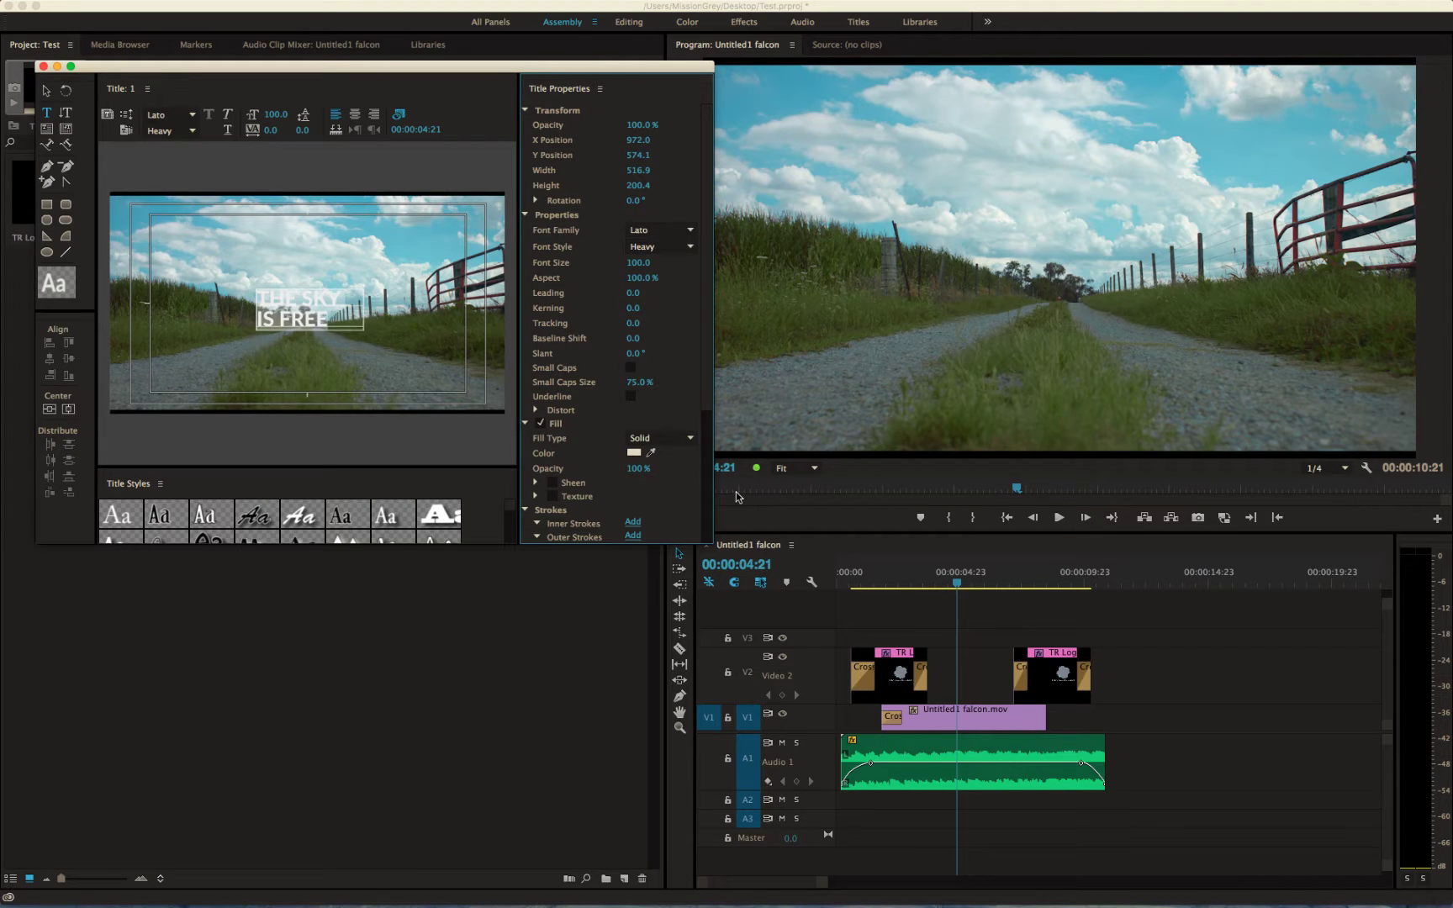
{"action": "left_click_drag", "start_coordinate": [713, 543], "coordinate": [1056, 720]}
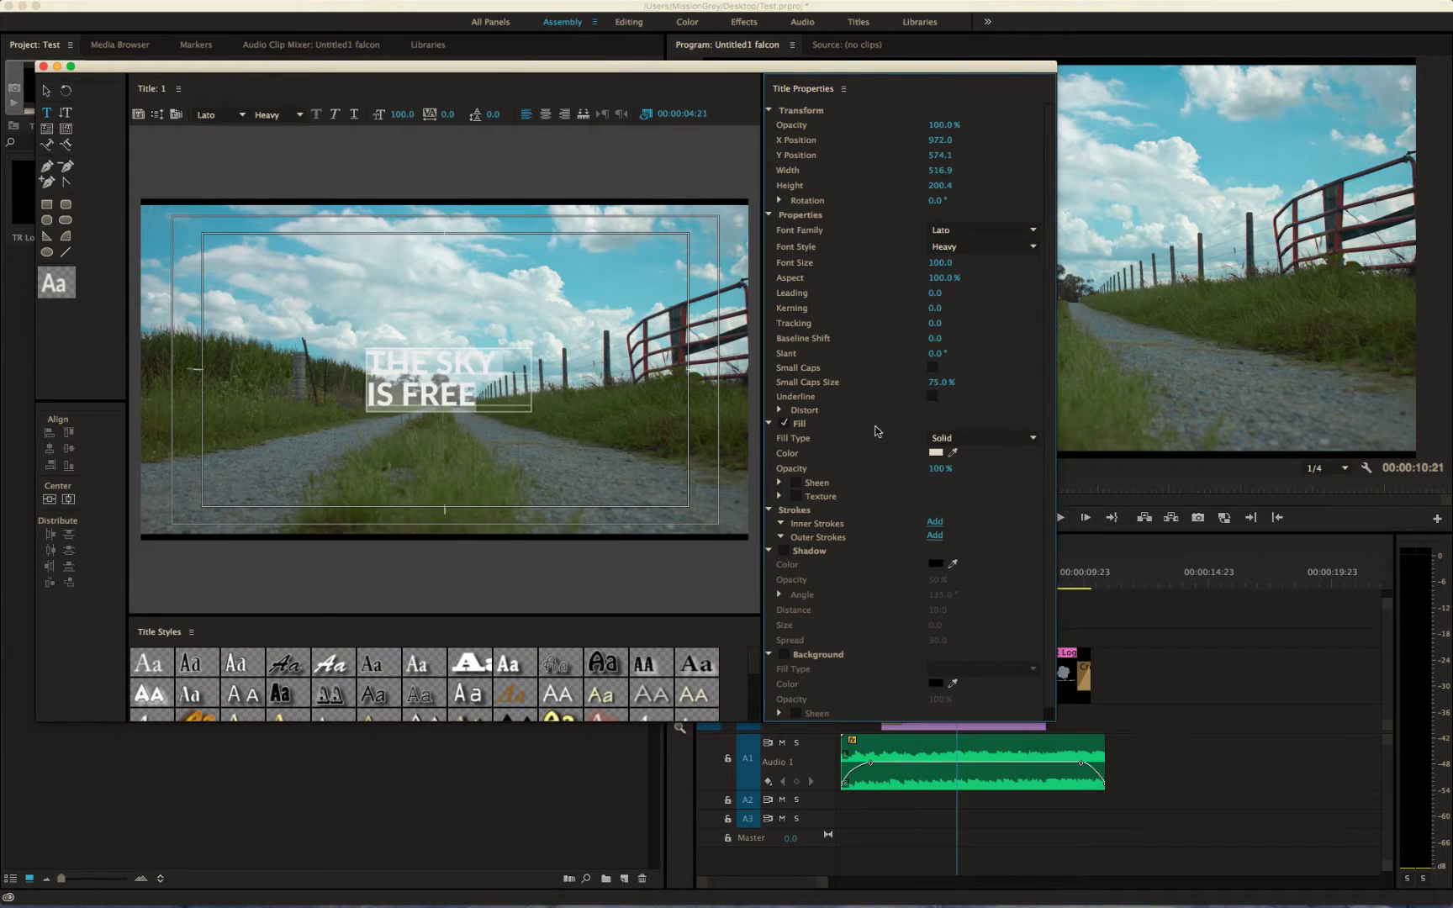
{"action": "left_click", "coordinate": [957, 263]}
{"action": "type", "text": "50"}
{"action": "key", "text": "Return"}
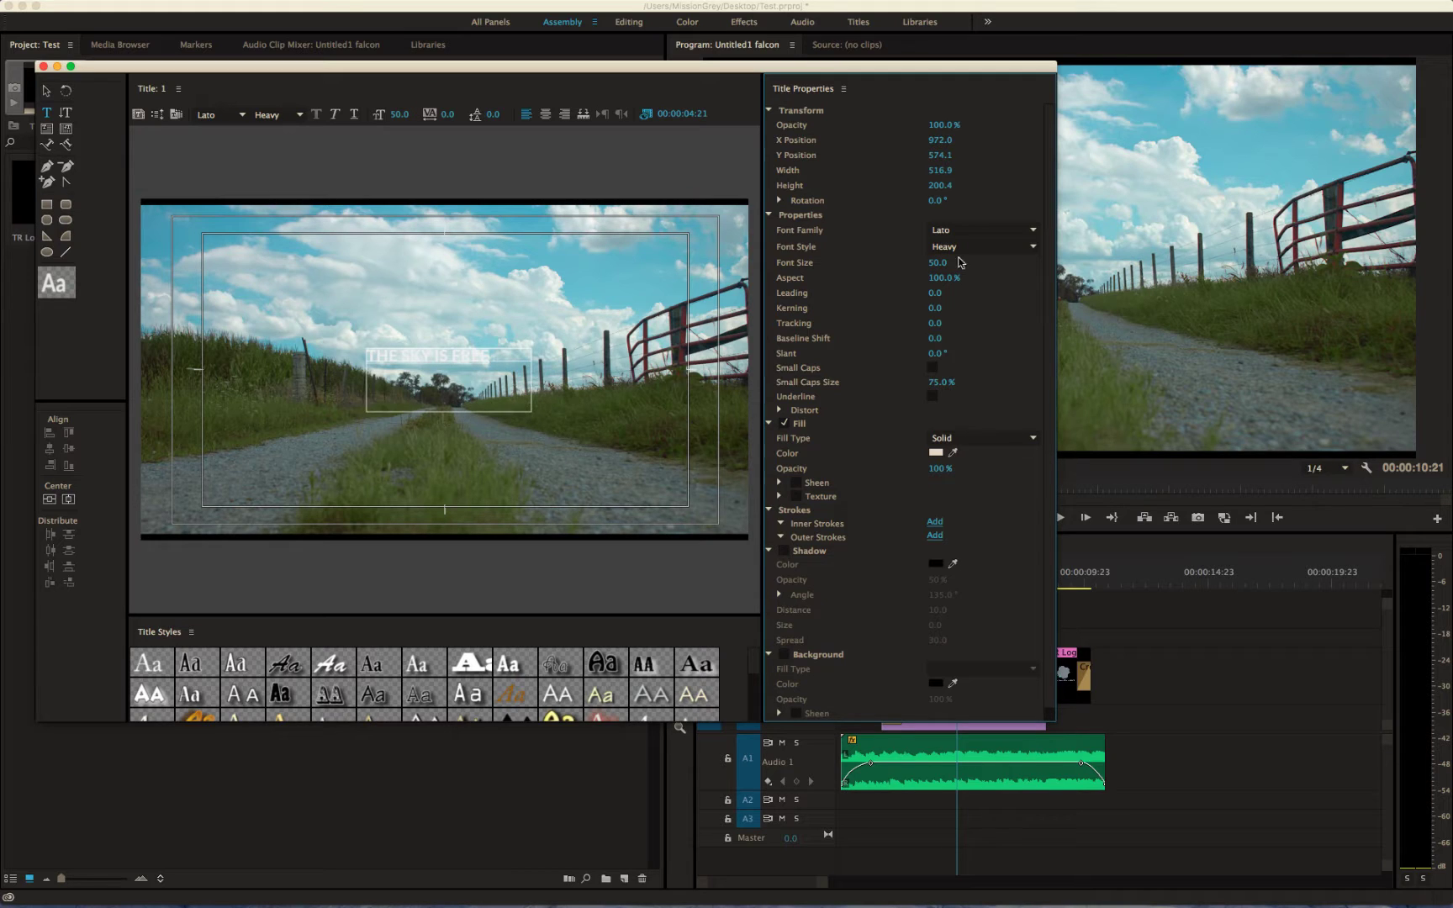
Center-align the title text and center its text box horizontally and vertically in the frame
{"action": "left_click", "coordinate": [46, 90]}
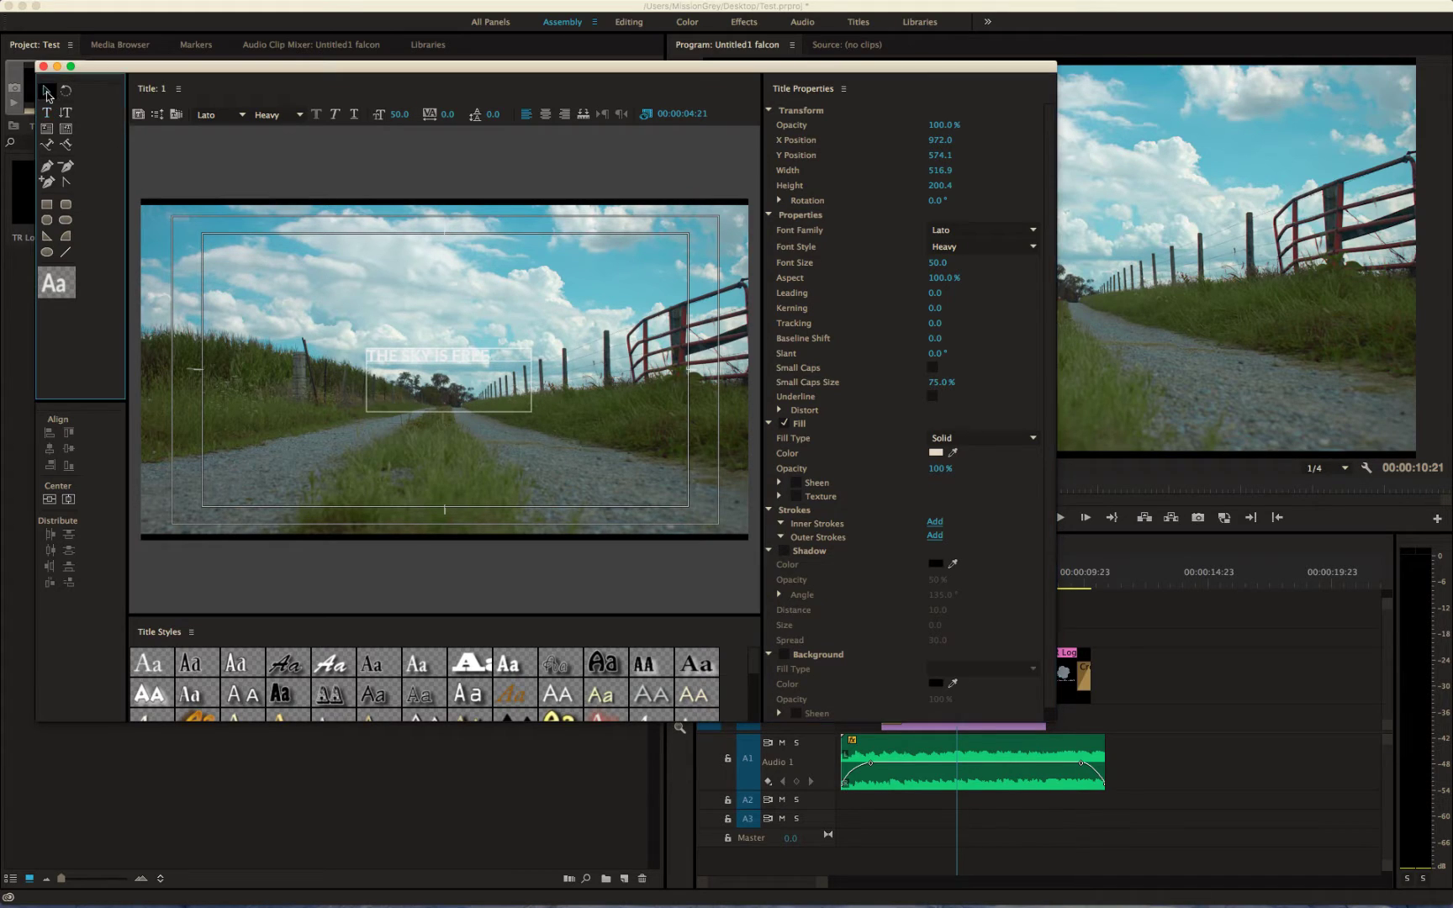
{"action": "left_click", "coordinate": [426, 371]}
{"action": "left_click_drag", "start_coordinate": [426, 371], "coordinate": [437, 487]}
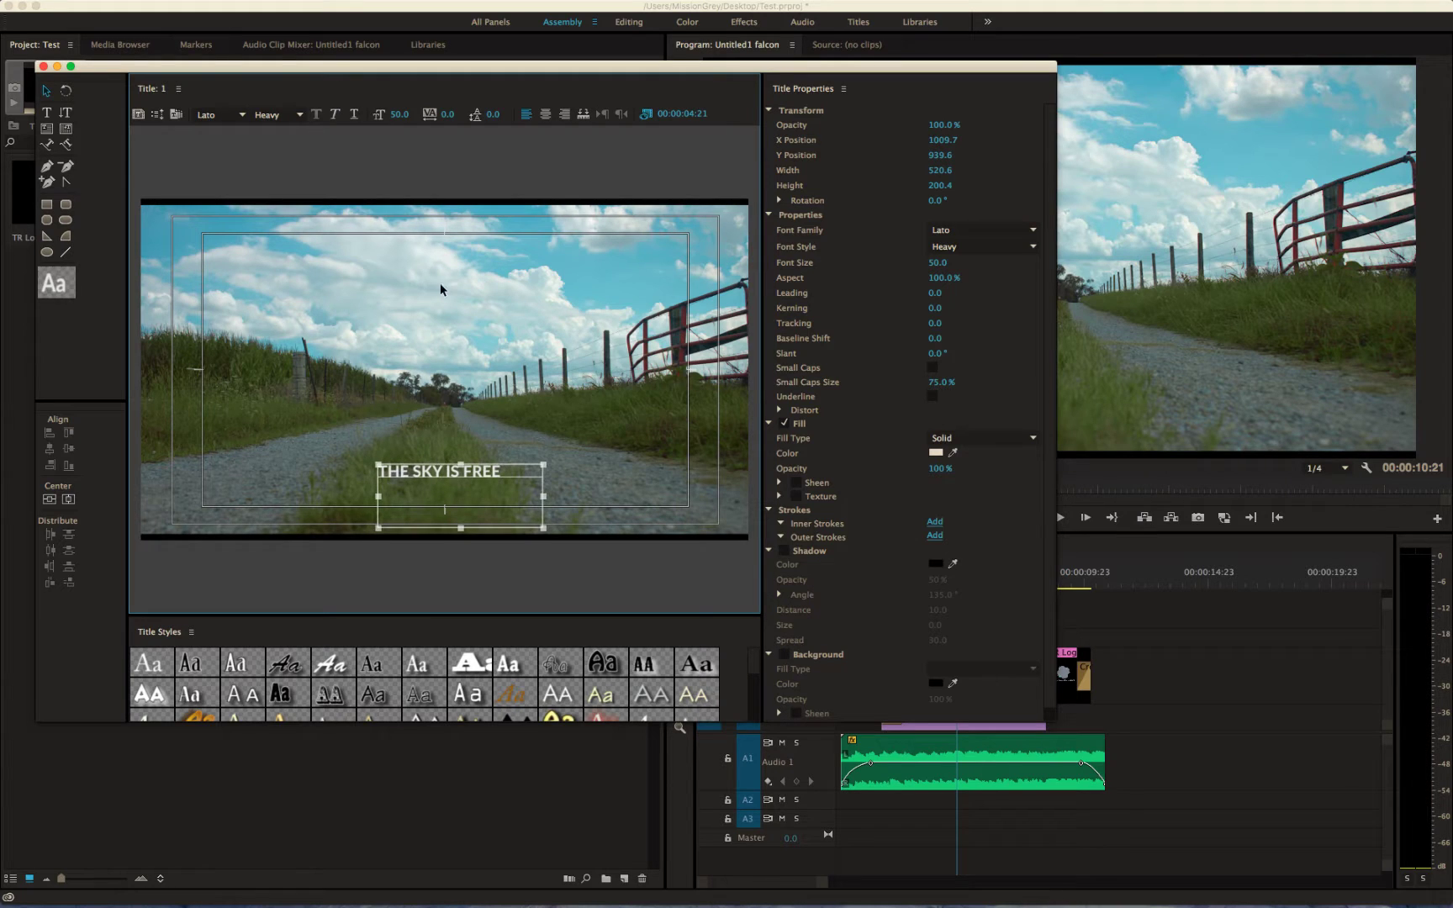
{"action": "left_click", "coordinate": [546, 113]}
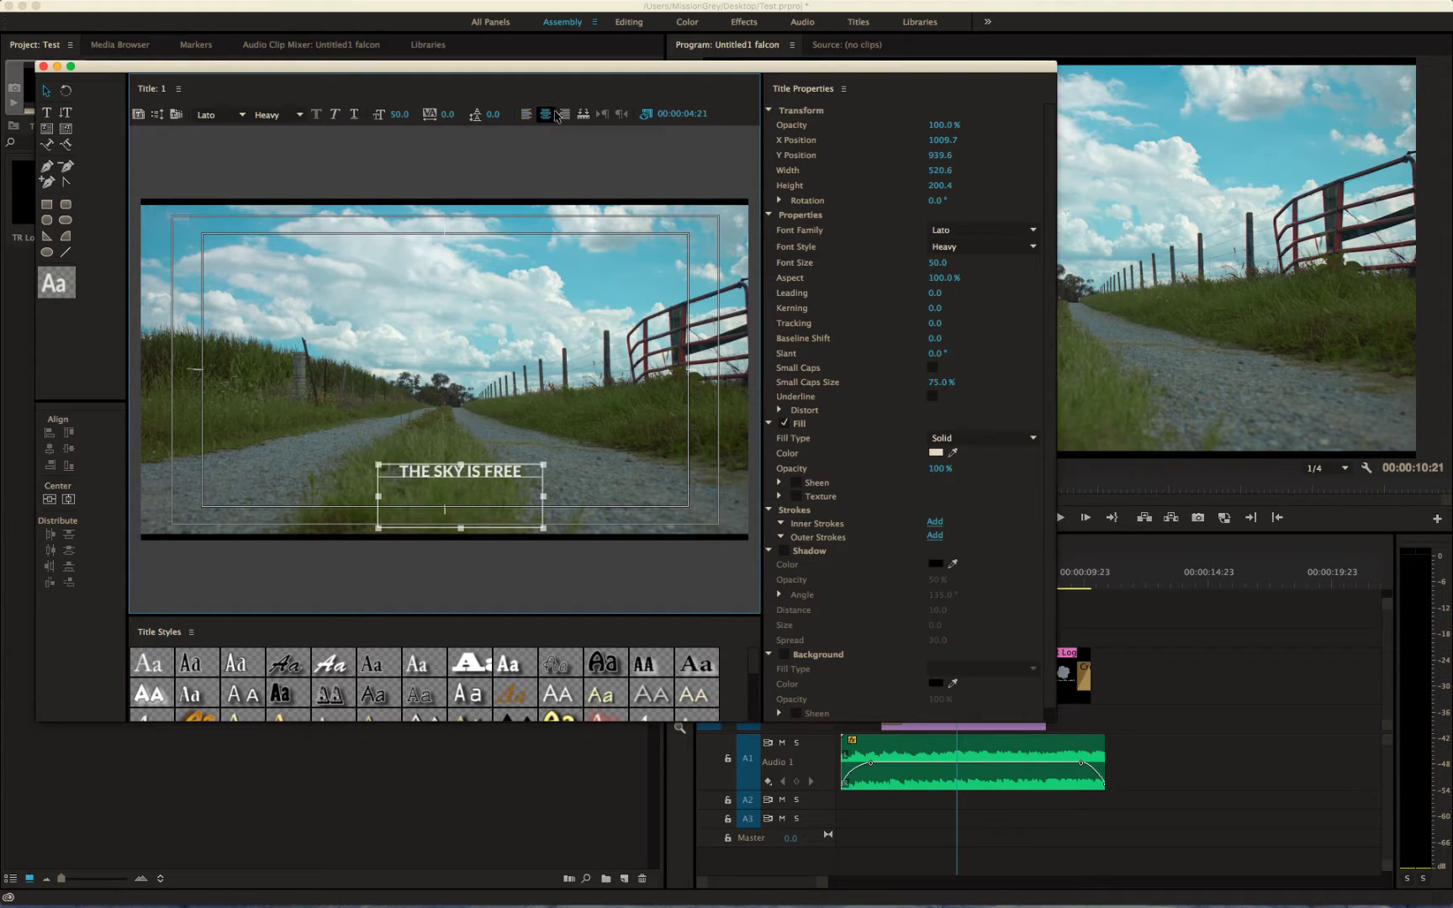
{"action": "left_click", "coordinate": [68, 499]}
{"action": "left_click", "coordinate": [49, 499]}
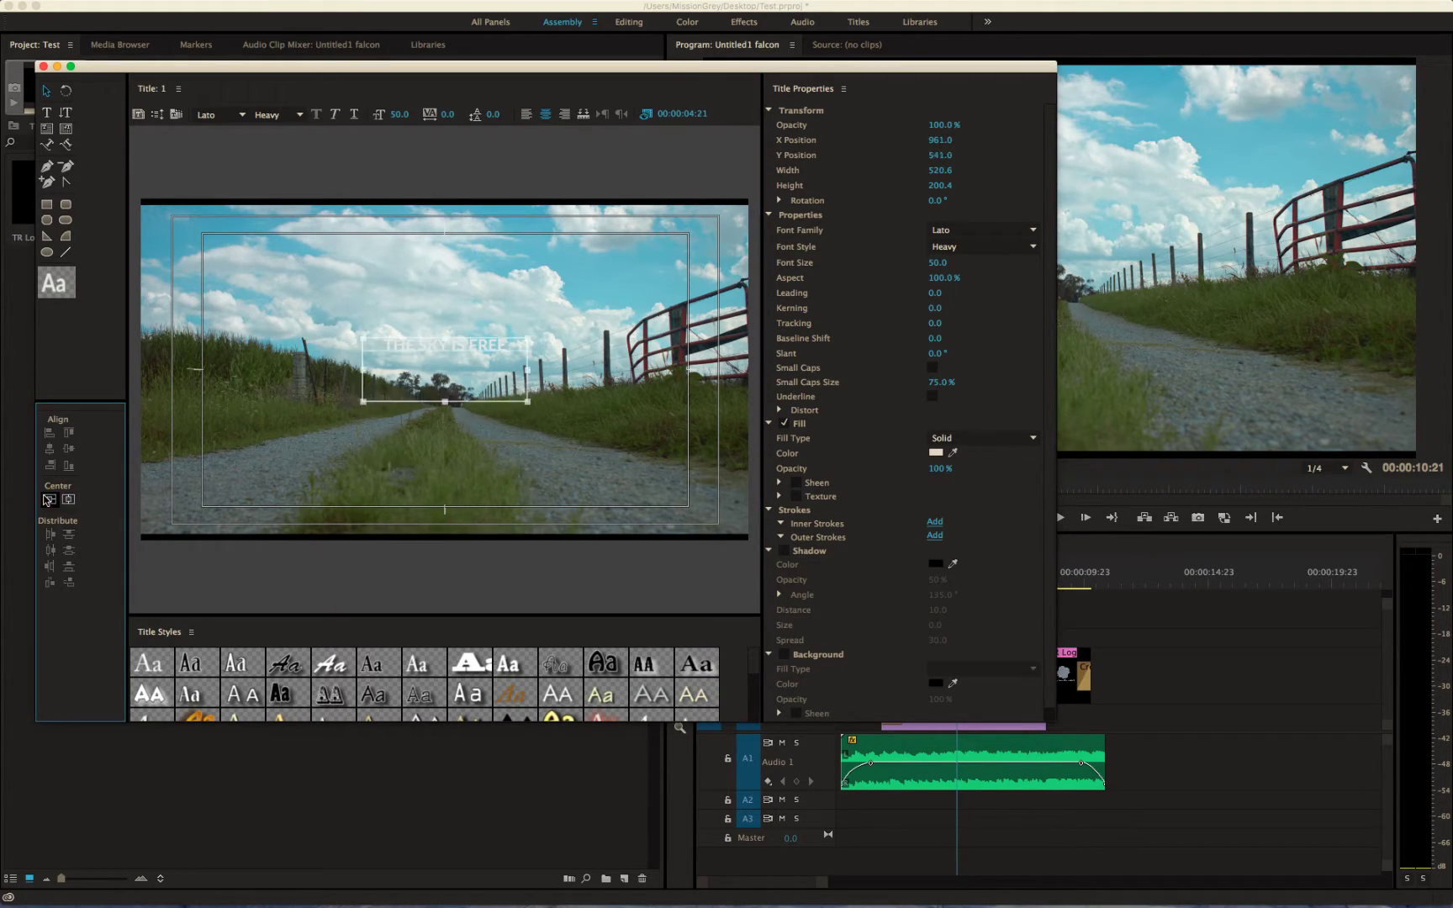
Raise the title's text box into the sky to a Y position of about 451, keeping it horizontally centered
{"action": "key", "text": "Up"}
{"action": "key", "text": "Up"}
{"action": "key", "text": "Up"}
{"action": "key", "text": "Up"}
{"action": "key", "text": "Up"}
{"action": "key", "text": "Up"}
{"action": "key", "text": "Up"}
{"action": "key", "text": "Up"}
{"action": "key", "text": "Up"}
{"action": "key", "text": "Up"}
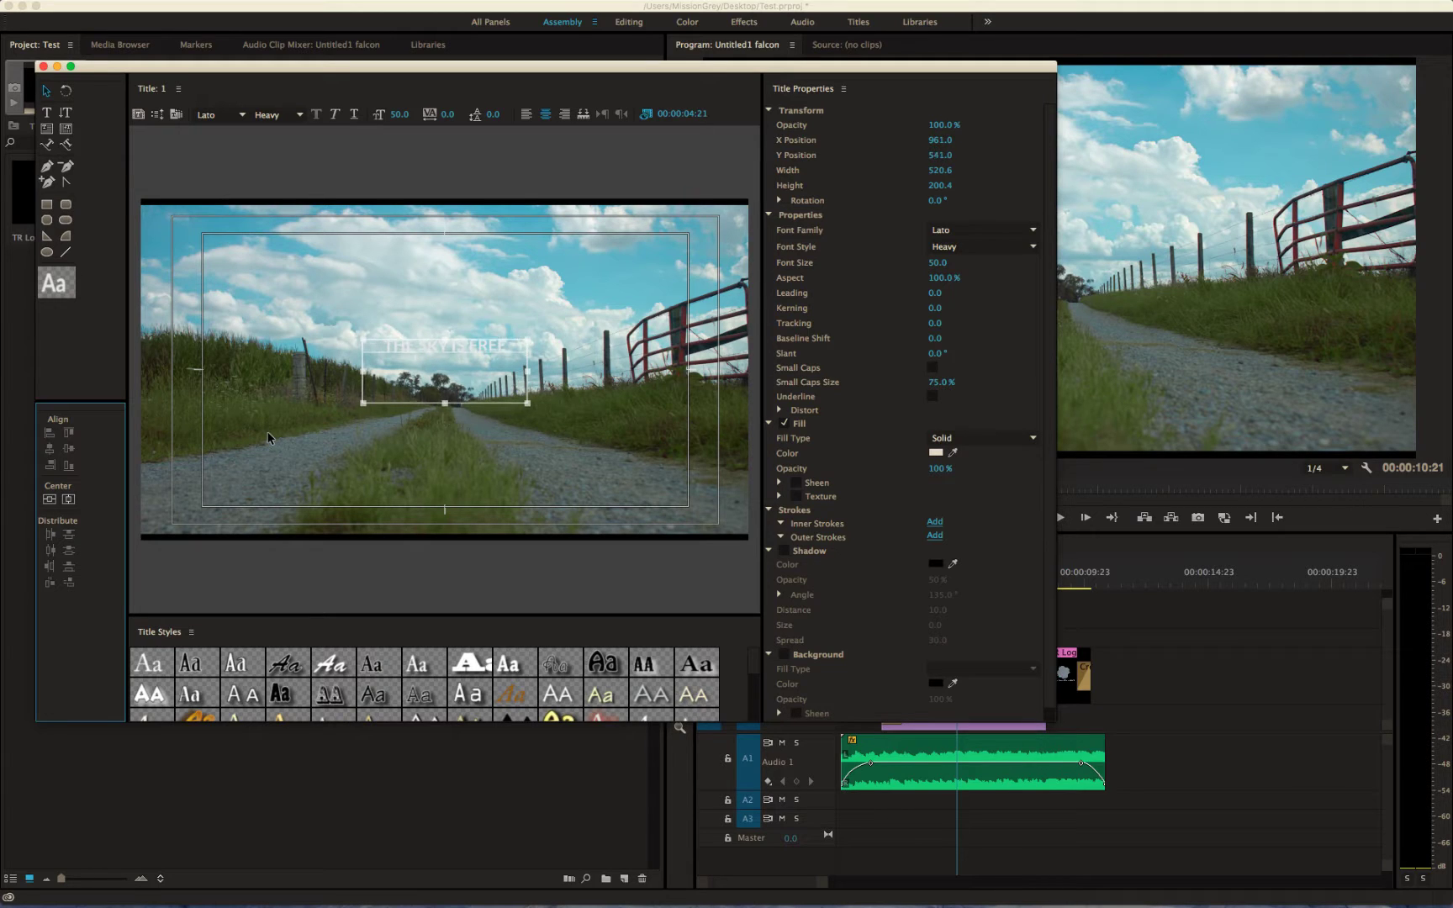
{"action": "key", "text": "Up"}
{"action": "key", "text": "Up"}
{"action": "key", "text": "Up"}
{"action": "key", "text": "Up"}
{"action": "key", "text": "Up"}
{"action": "key", "text": "Up"}
{"action": "key", "text": "Up"}
{"action": "key", "text": "Up"}
{"action": "key", "text": "Up"}
{"action": "key", "text": "Up"}
{"action": "key", "text": "Up"}
{"action": "key", "text": "Up"}
{"action": "key", "text": "Up"}
{"action": "key", "text": "Up"}
{"action": "key", "text": "Up"}
{"action": "key", "text": "Up"}
{"action": "key", "text": "Up"}
{"action": "key", "text": "Up"}
{"action": "key", "text": "Up"}
{"action": "key", "text": "Up"}
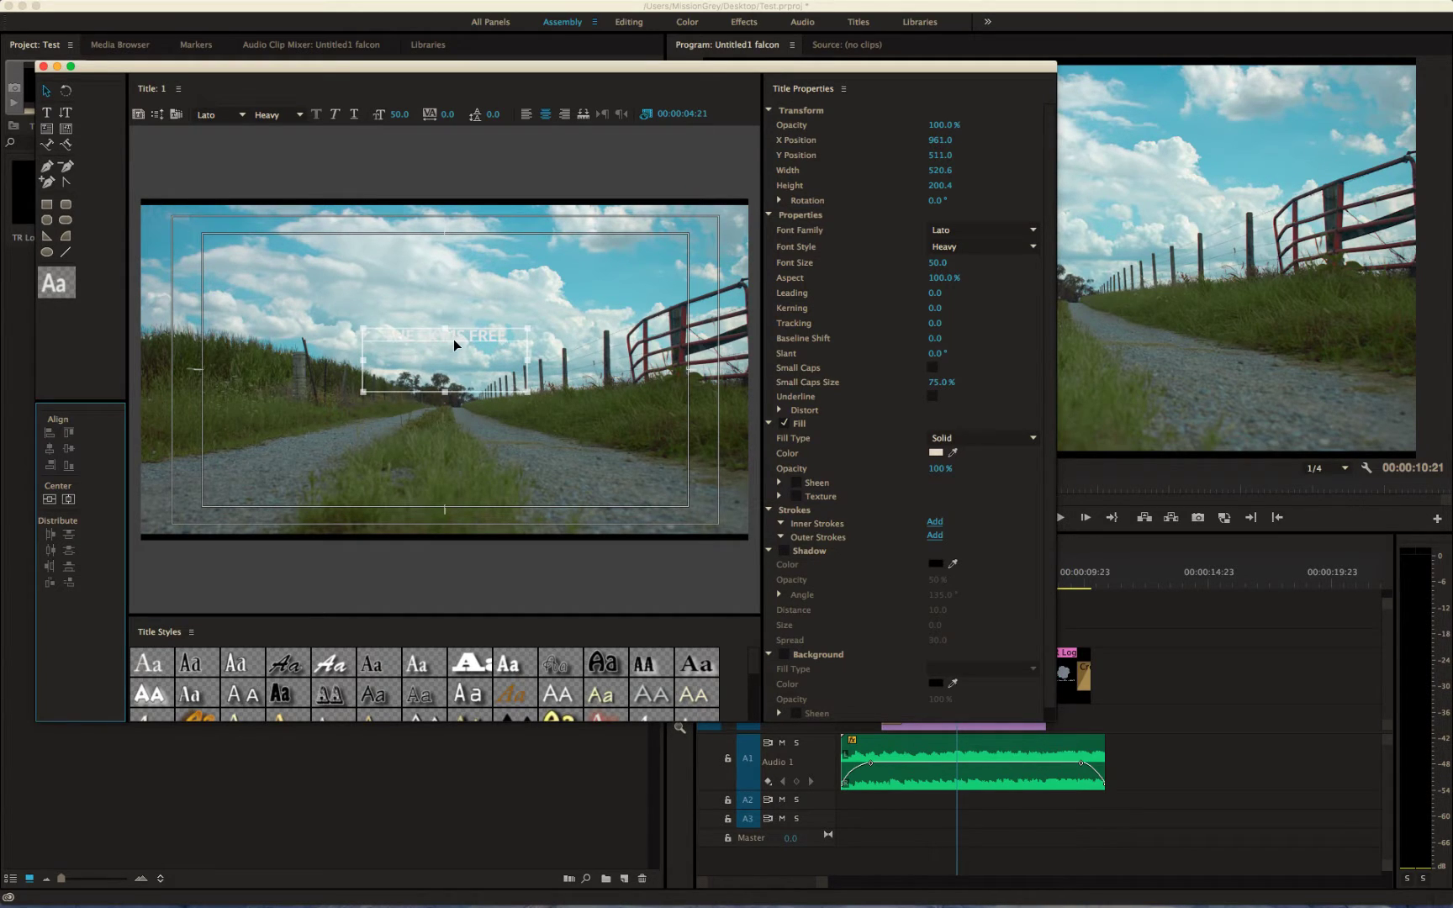
{"action": "left_click_drag", "start_coordinate": [453, 340], "coordinate": [454, 318]}
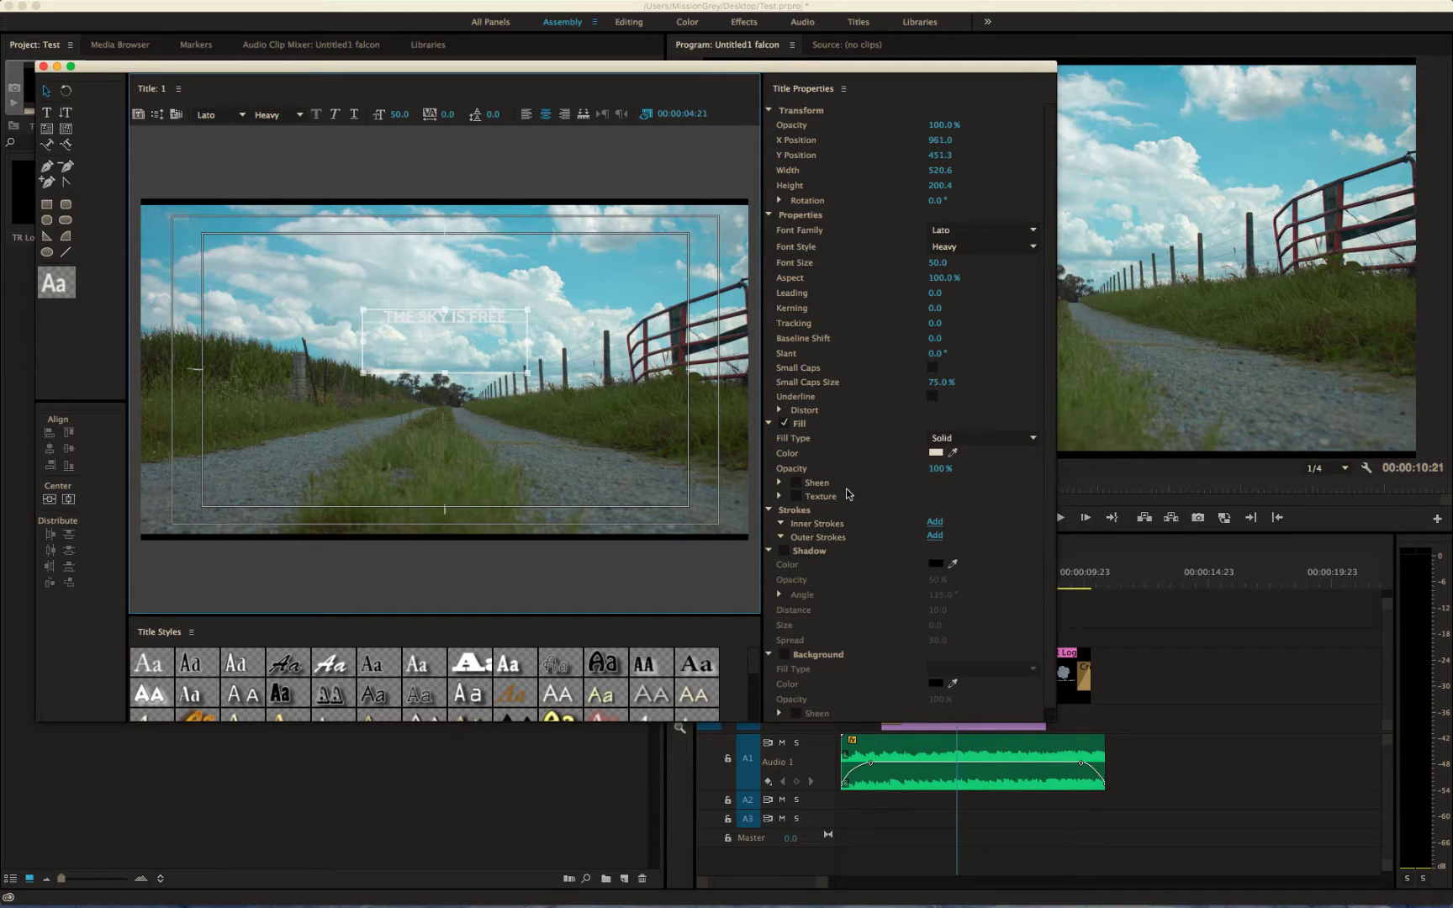
Set the title text's fill color to black (000000) and close the title window
{"action": "left_click", "coordinate": [936, 452]}
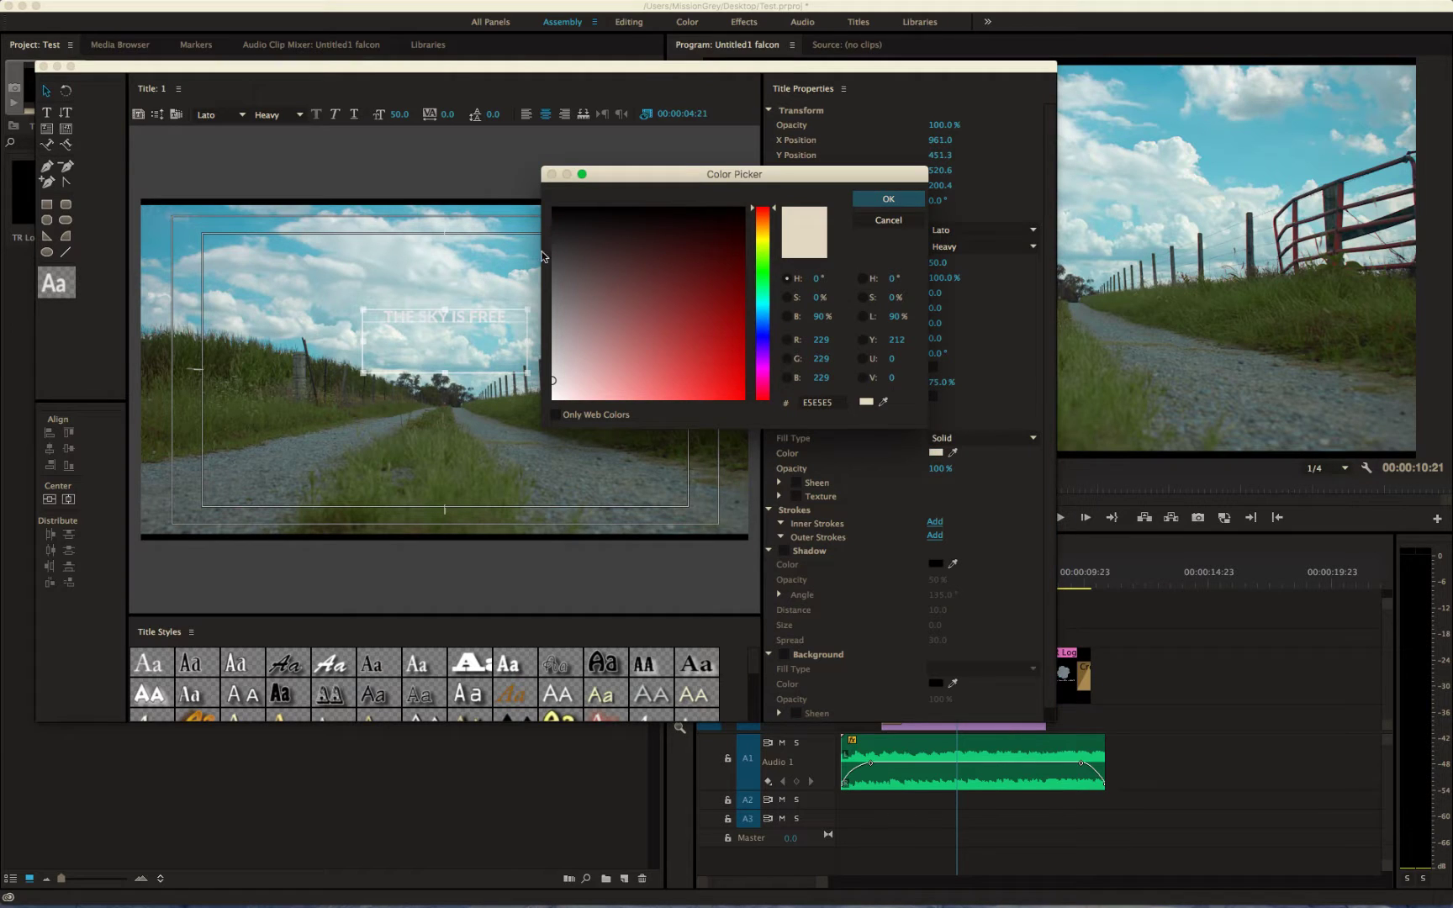
{"action": "left_click_drag", "start_coordinate": [671, 280], "coordinate": [536, 187]}
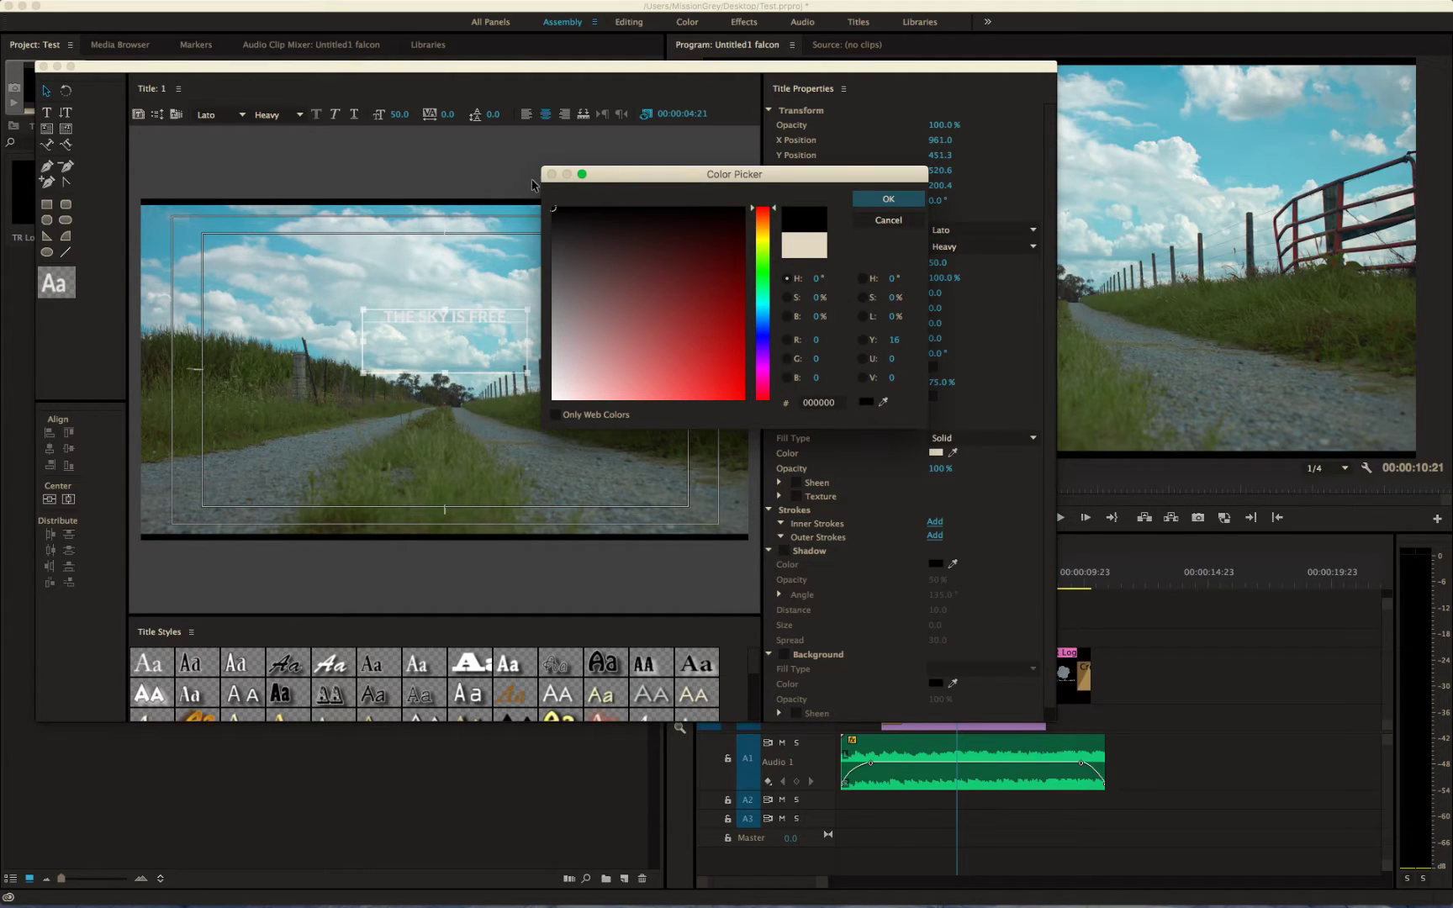
{"action": "left_click", "coordinate": [882, 200]}
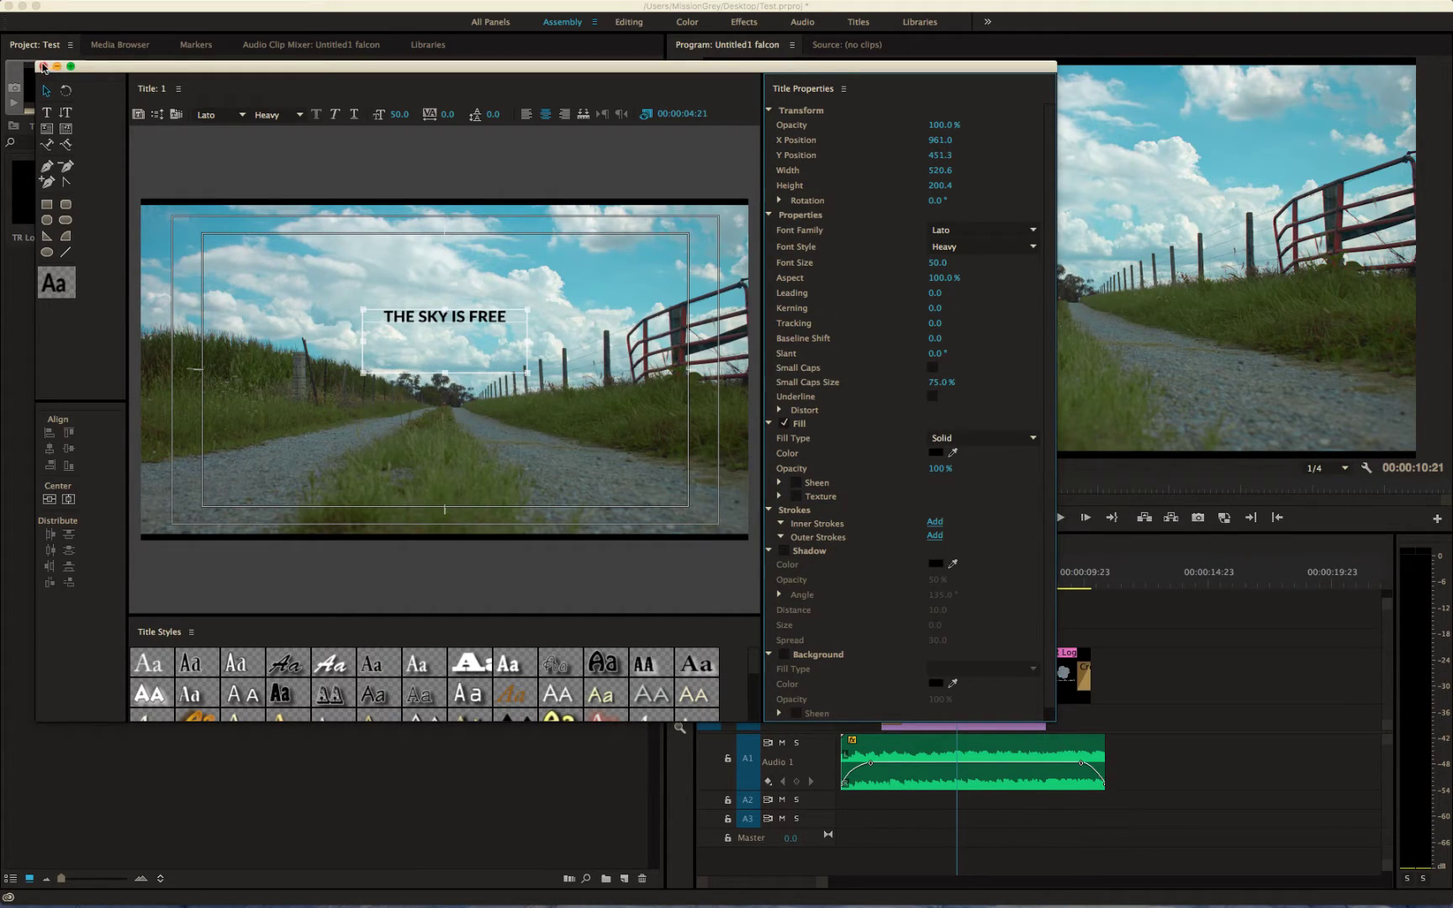
{"action": "left_click", "coordinate": [43, 65]}
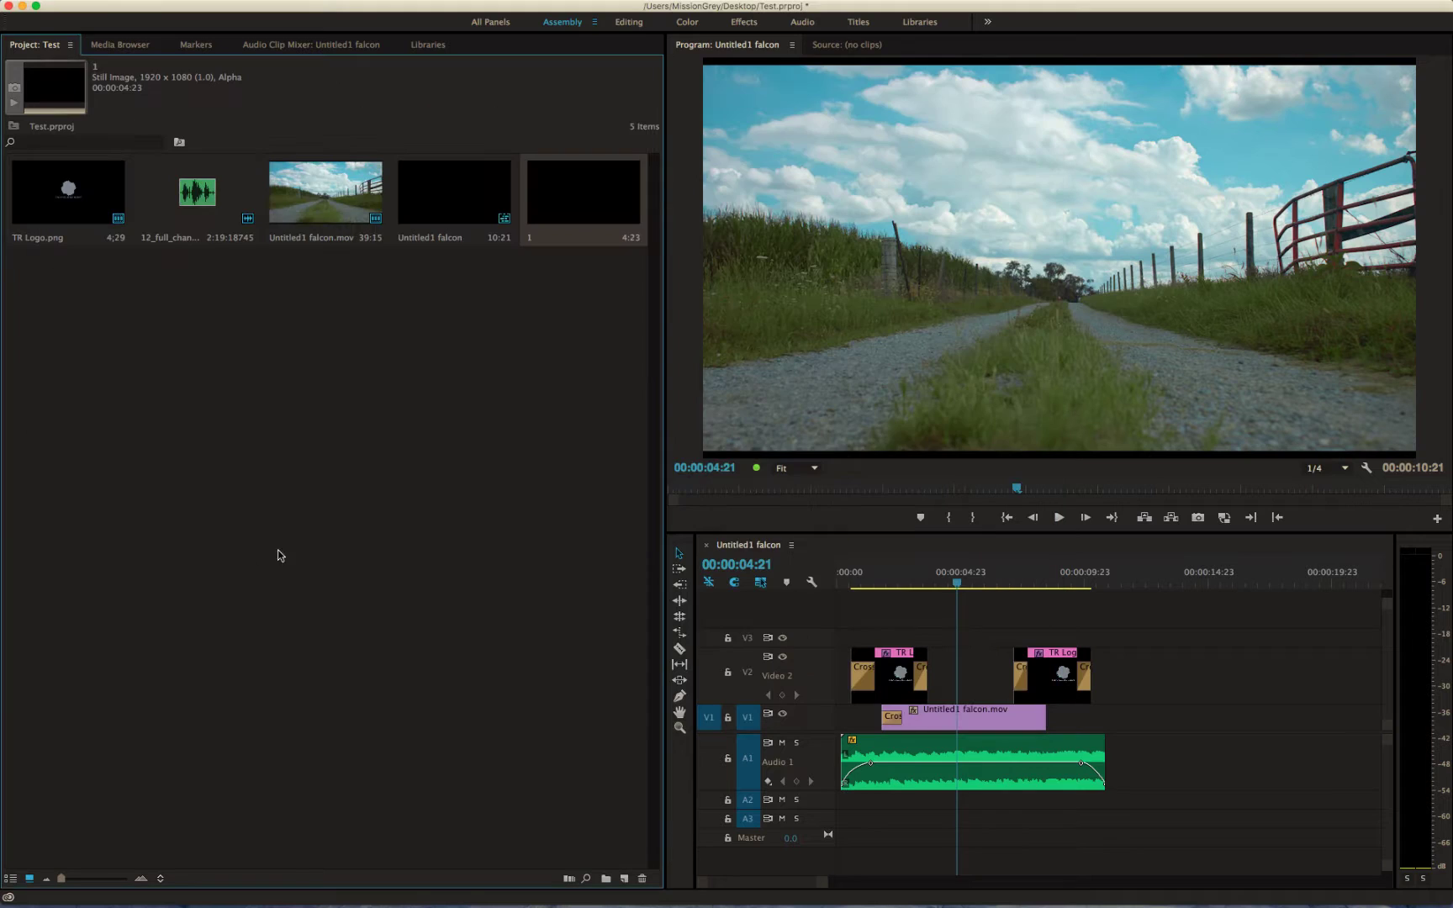
Place title 1 on V2 between the two logos with short Cross Dissolves at both ends, and play the sequence from the start
{"action": "left_click", "coordinate": [570, 206]}
{"action": "left_click_drag", "start_coordinate": [570, 206], "coordinate": [982, 671]}
{"action": "key", "text": "shift+d"}
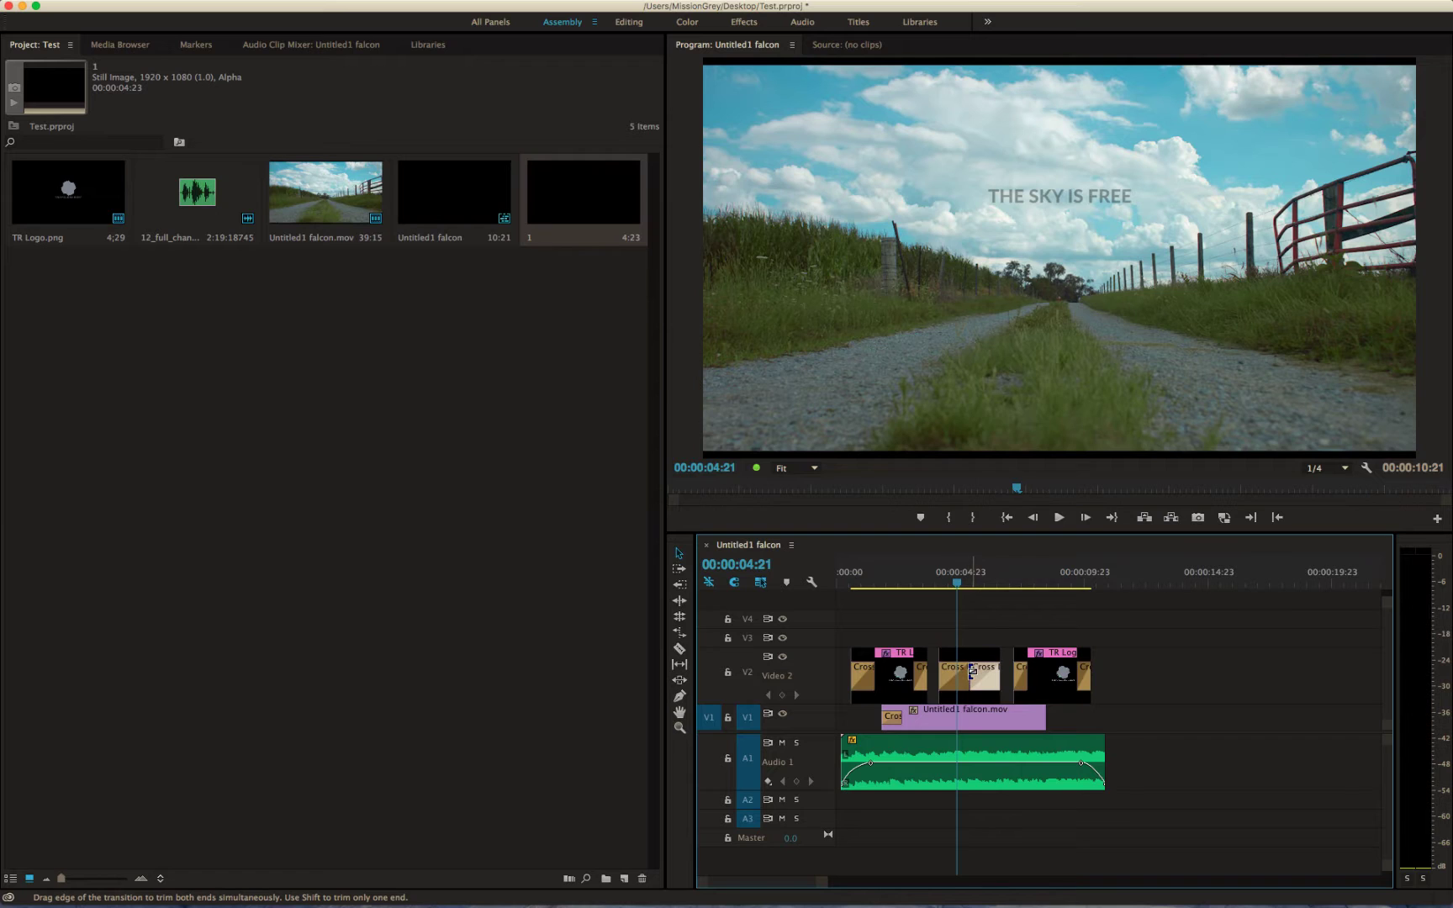
{"action": "mouse_move", "coordinate": [973, 672]}
{"action": "left_mouse_down"}
{"action": "mouse_move", "coordinate": [985, 673]}
{"action": "mouse_move", "coordinate": [958, 672]}
{"action": "left_mouse_up"}
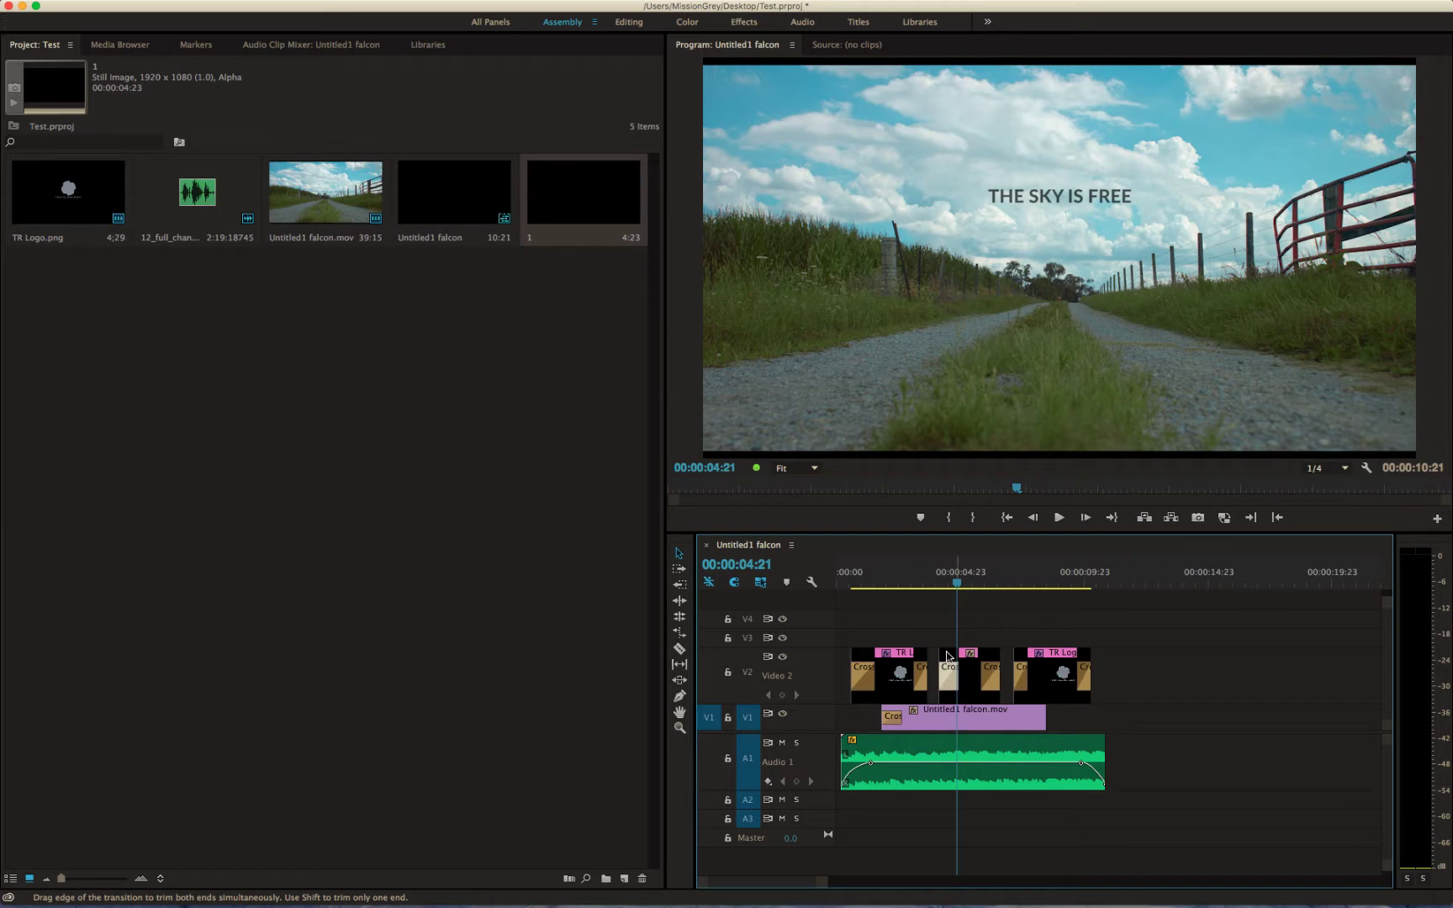
{"action": "left_click", "coordinate": [846, 571]}
{"action": "key", "text": "space"}
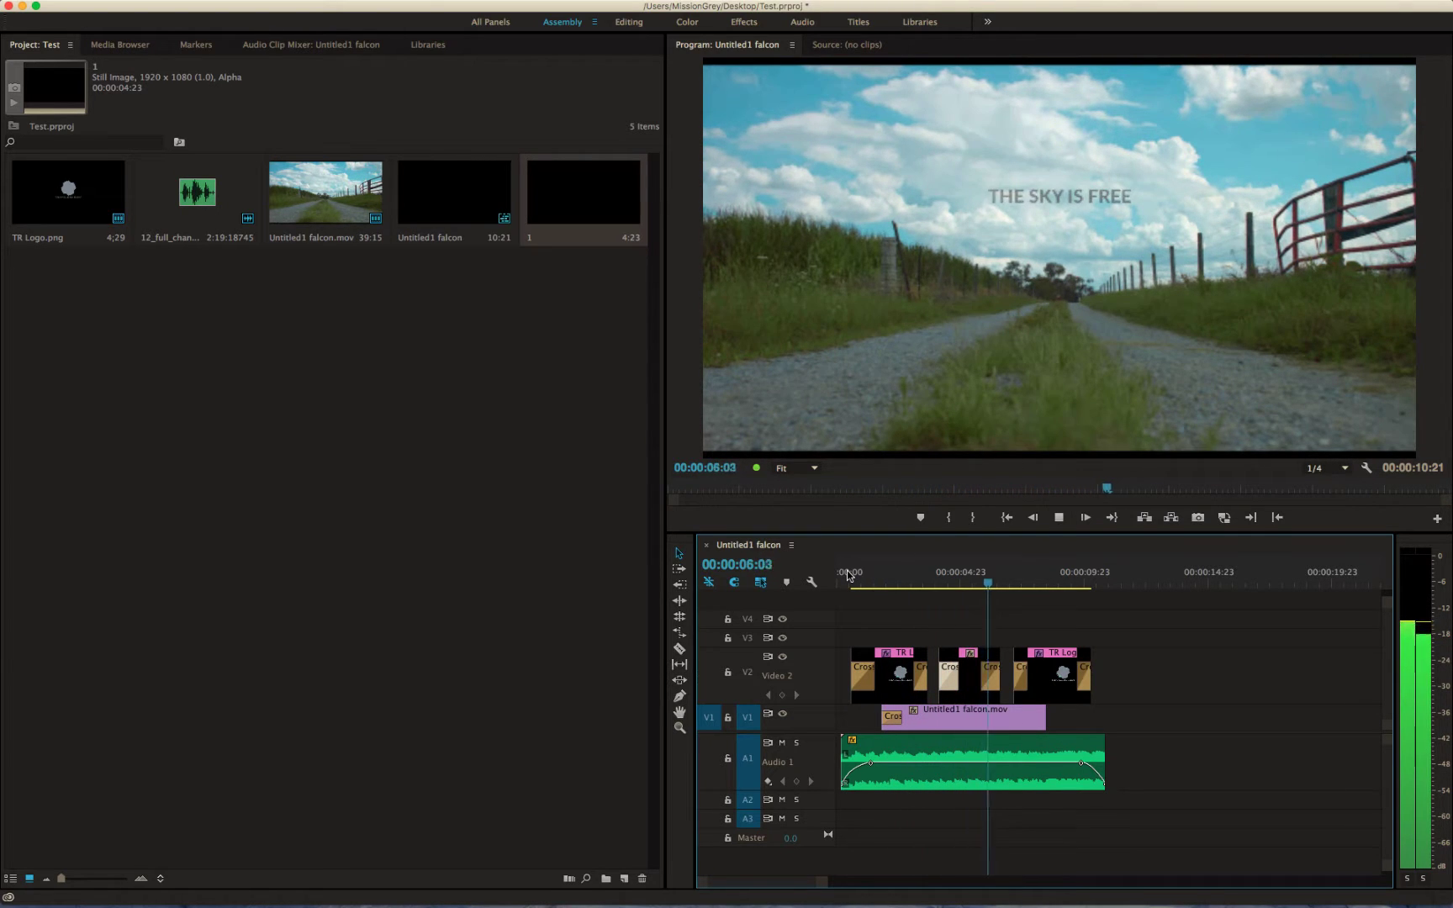
Park the playhead over the title clip on V2 and reopen title 1 for editing
{"action": "left_click", "coordinate": [970, 573]}
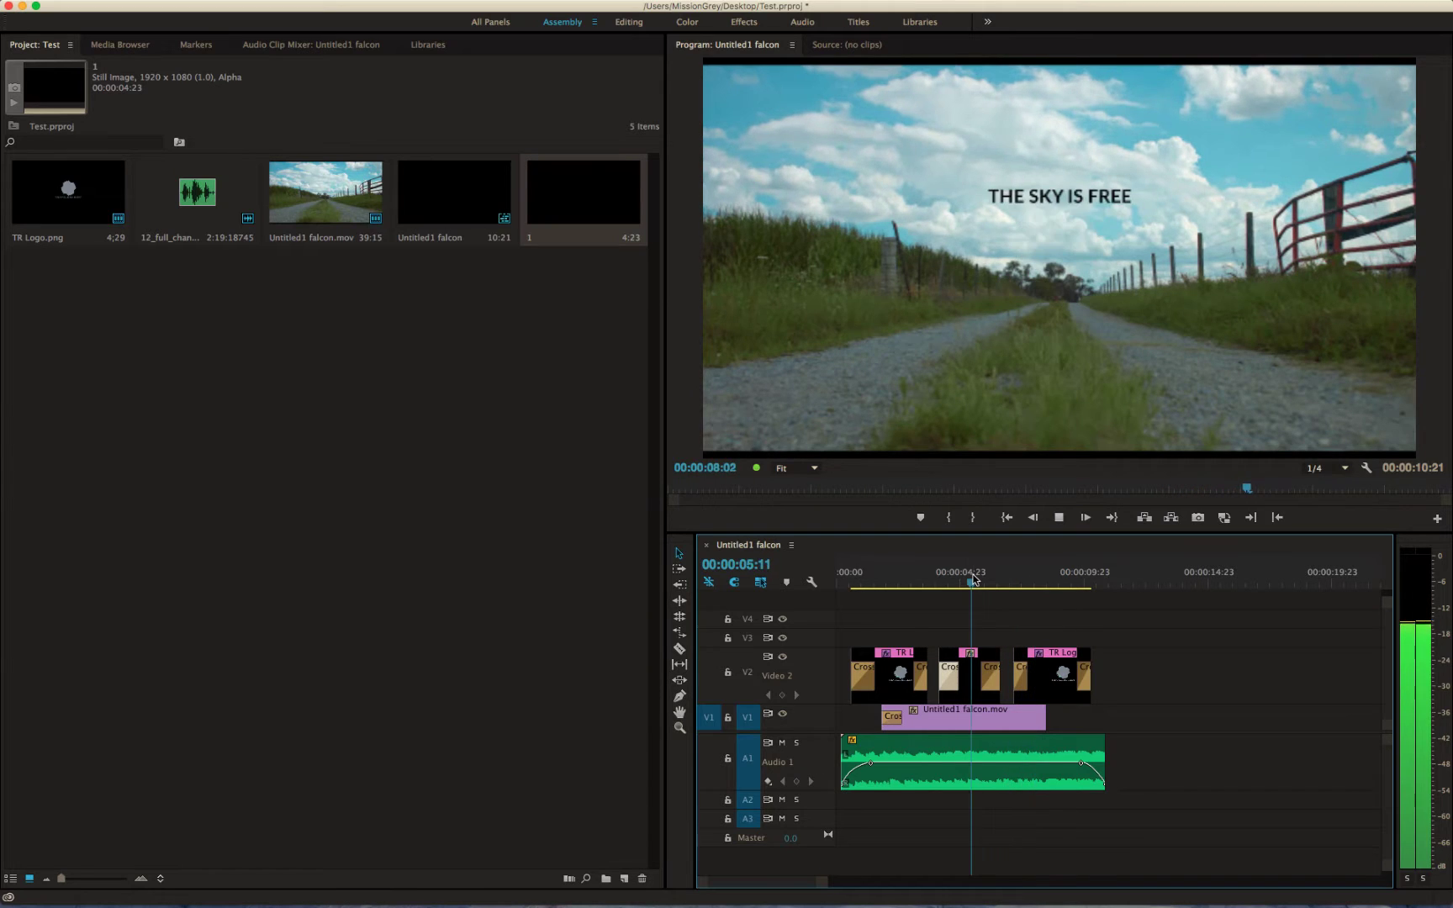
{"action": "left_click", "coordinate": [970, 672]}
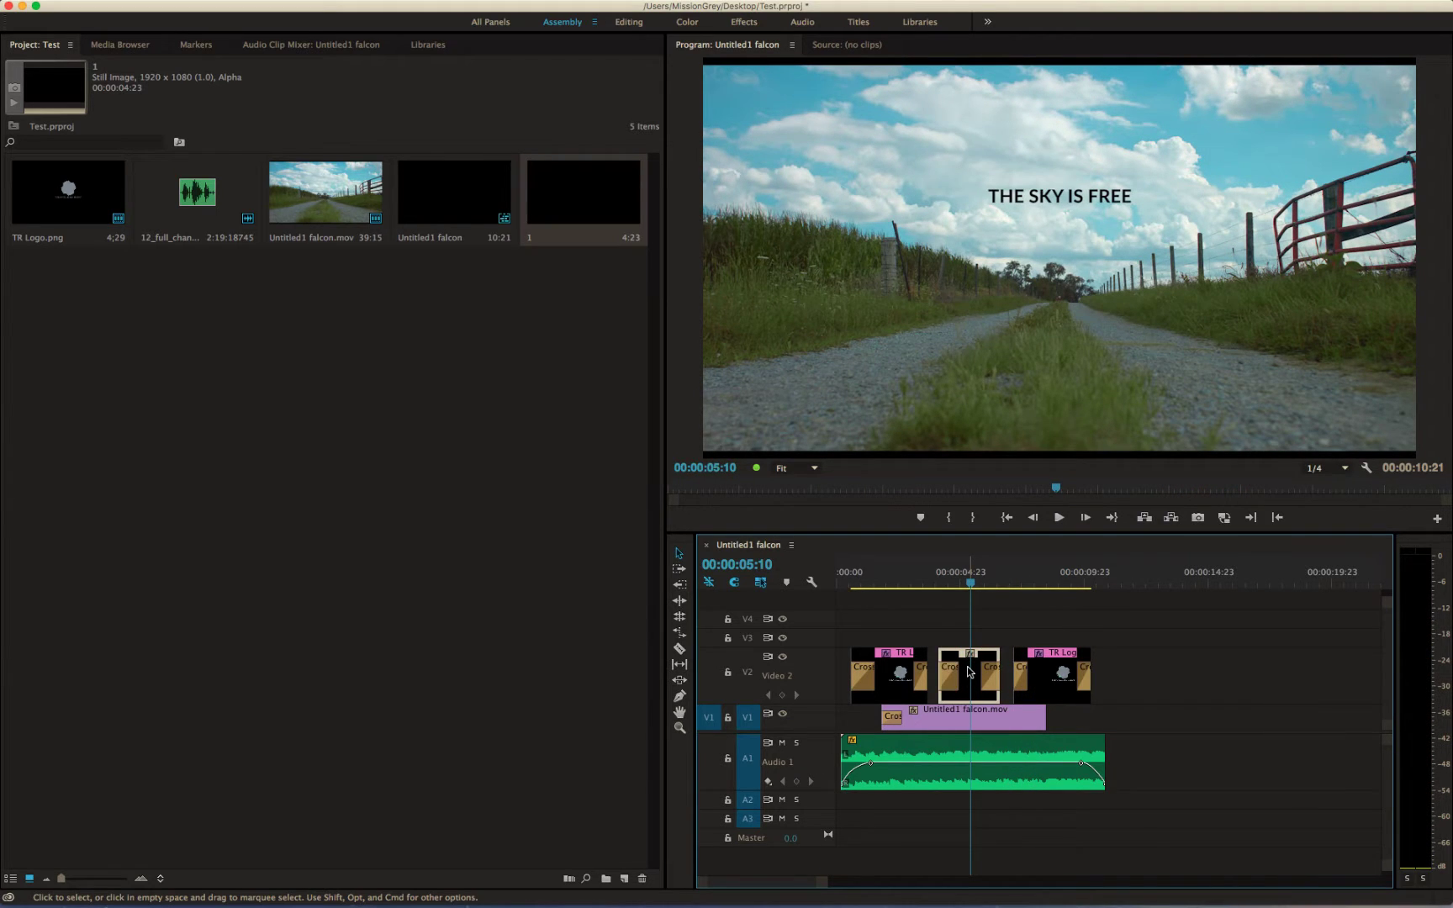
{"action": "double_click", "coordinate": [970, 672]}
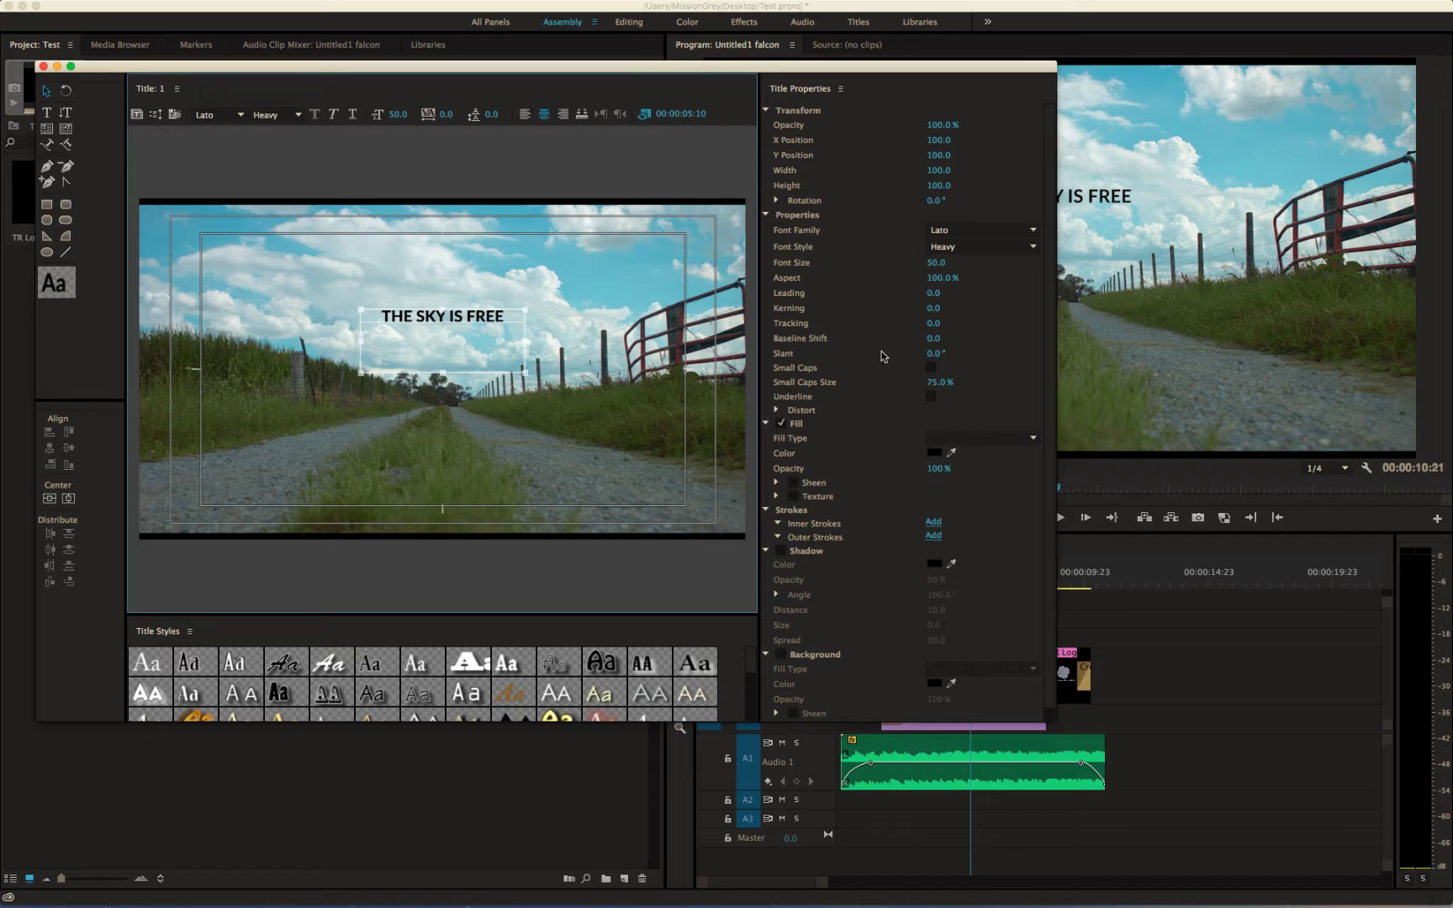
Draw a filled rectangle about 665 by 135 over the title text and send it to the back
{"action": "left_click", "coordinate": [48, 207]}
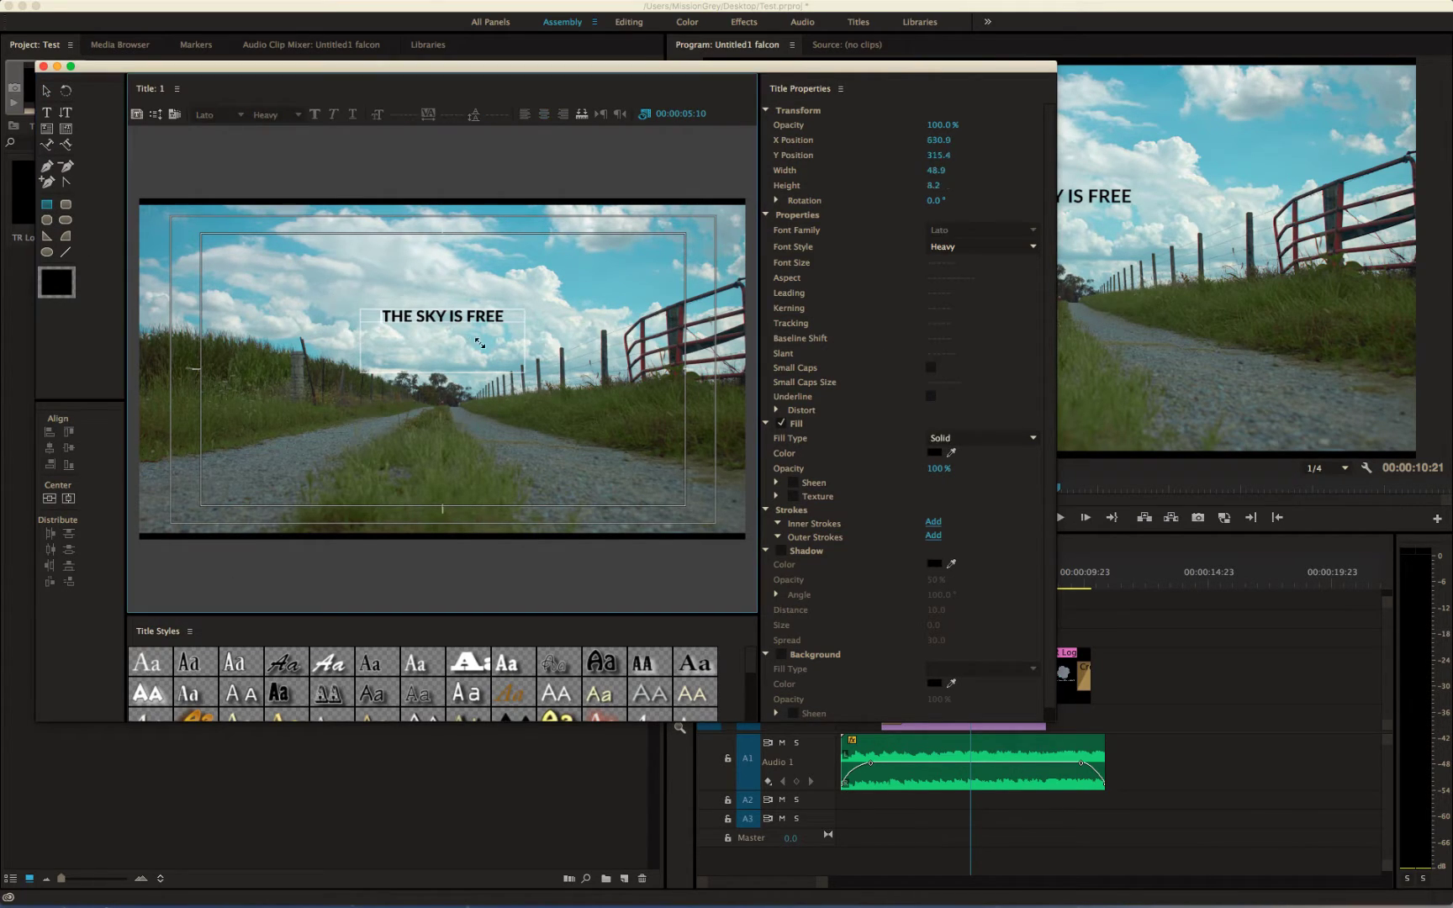
{"action": "left_click_drag", "start_coordinate": [331, 297], "coordinate": [541, 340]}
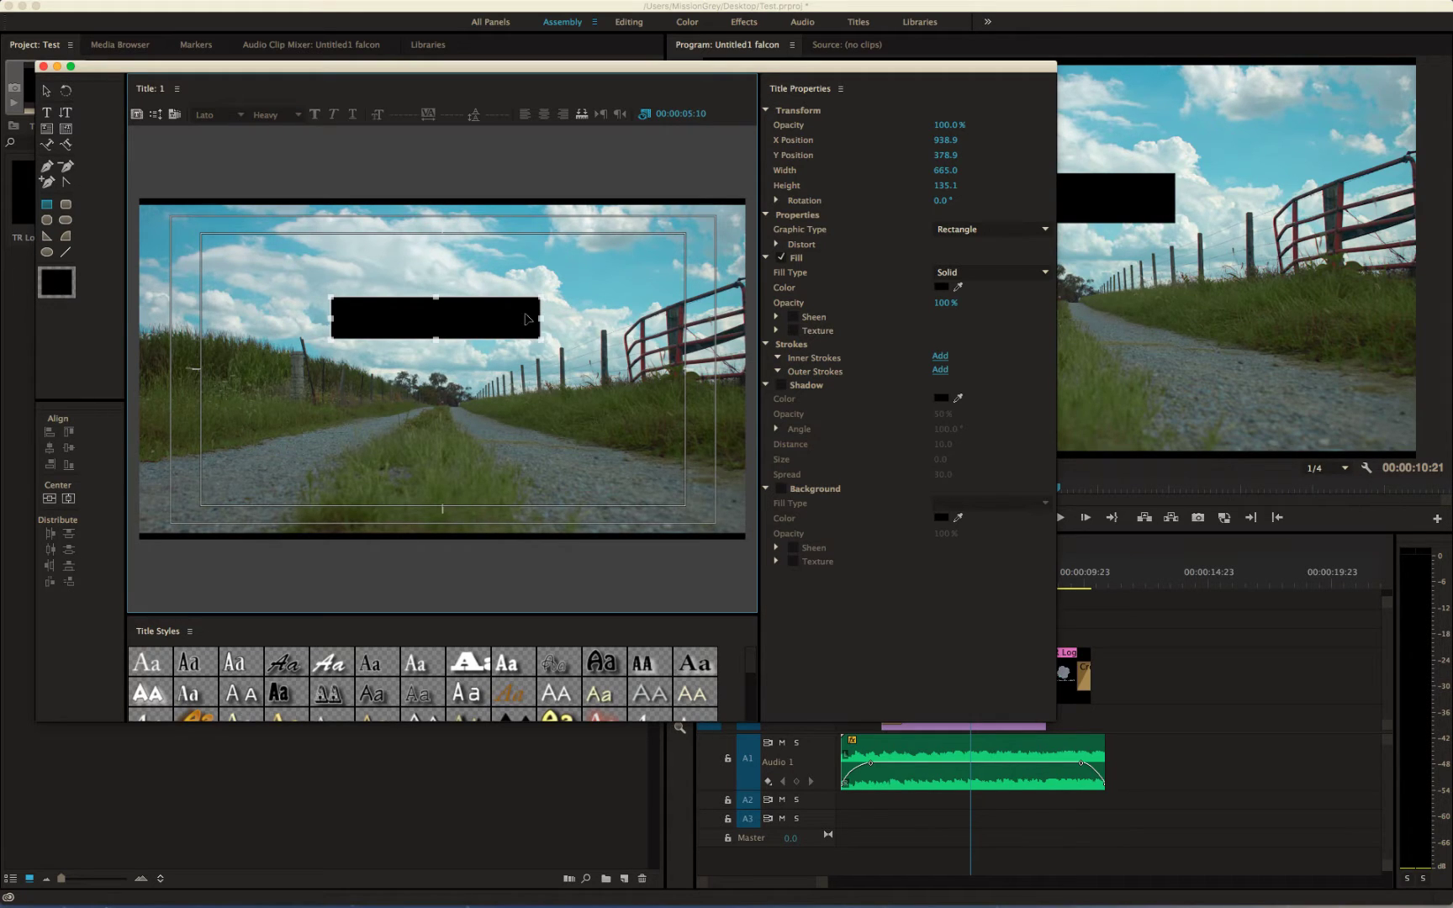
{"action": "right_click", "coordinate": [528, 315]}
{"action": "mouse_move", "coordinate": [641, 508]}
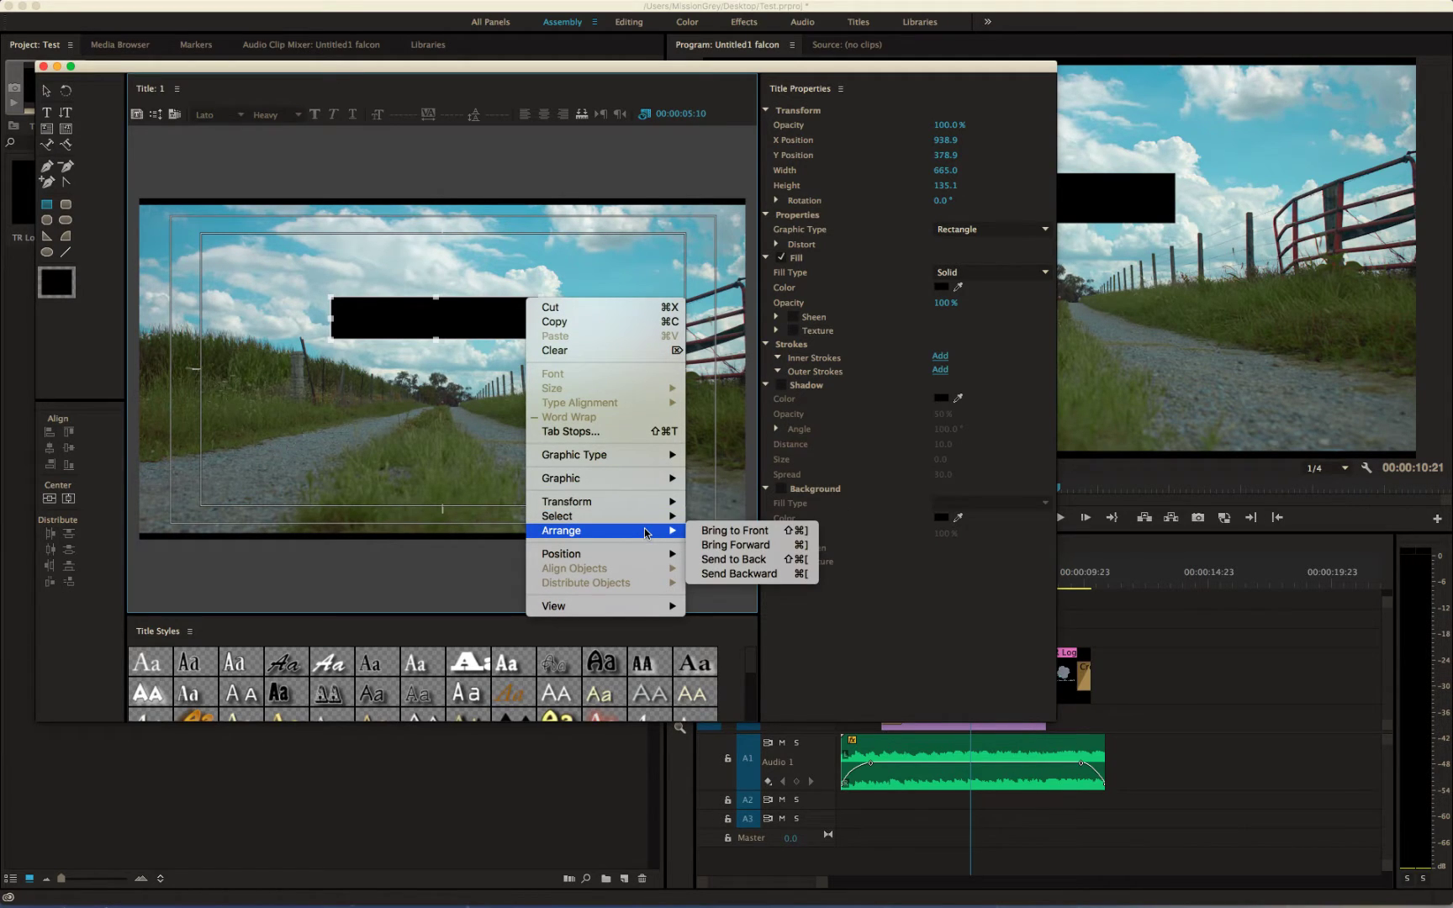
{"action": "left_click", "coordinate": [728, 559]}
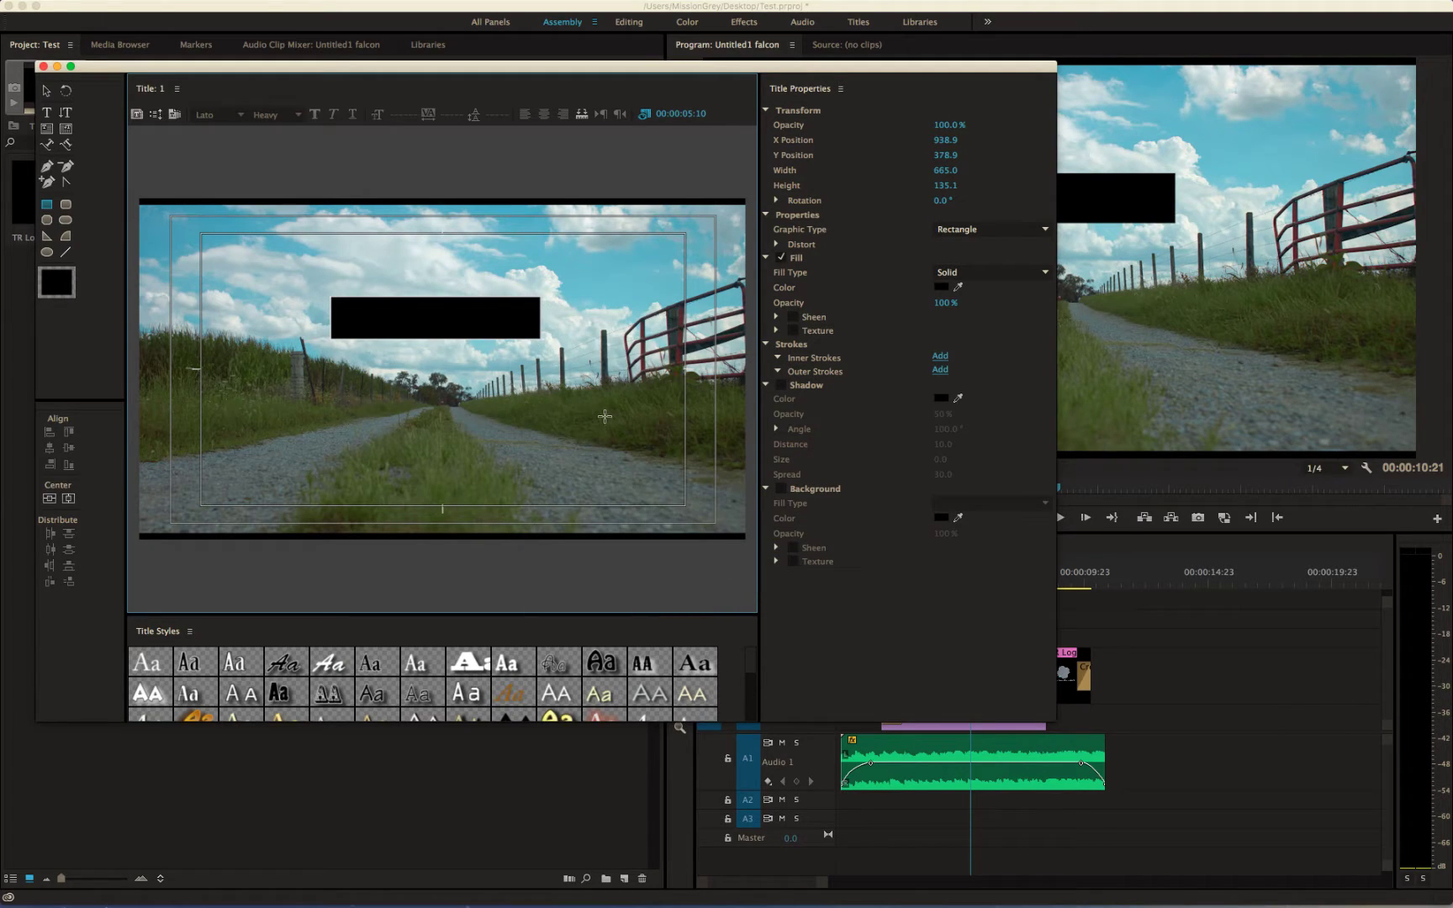
Set the rectangle's fill color to a neutral gray and center it horizontally in the frame
{"action": "key", "text": "v"}
{"action": "left_click", "coordinate": [943, 288]}
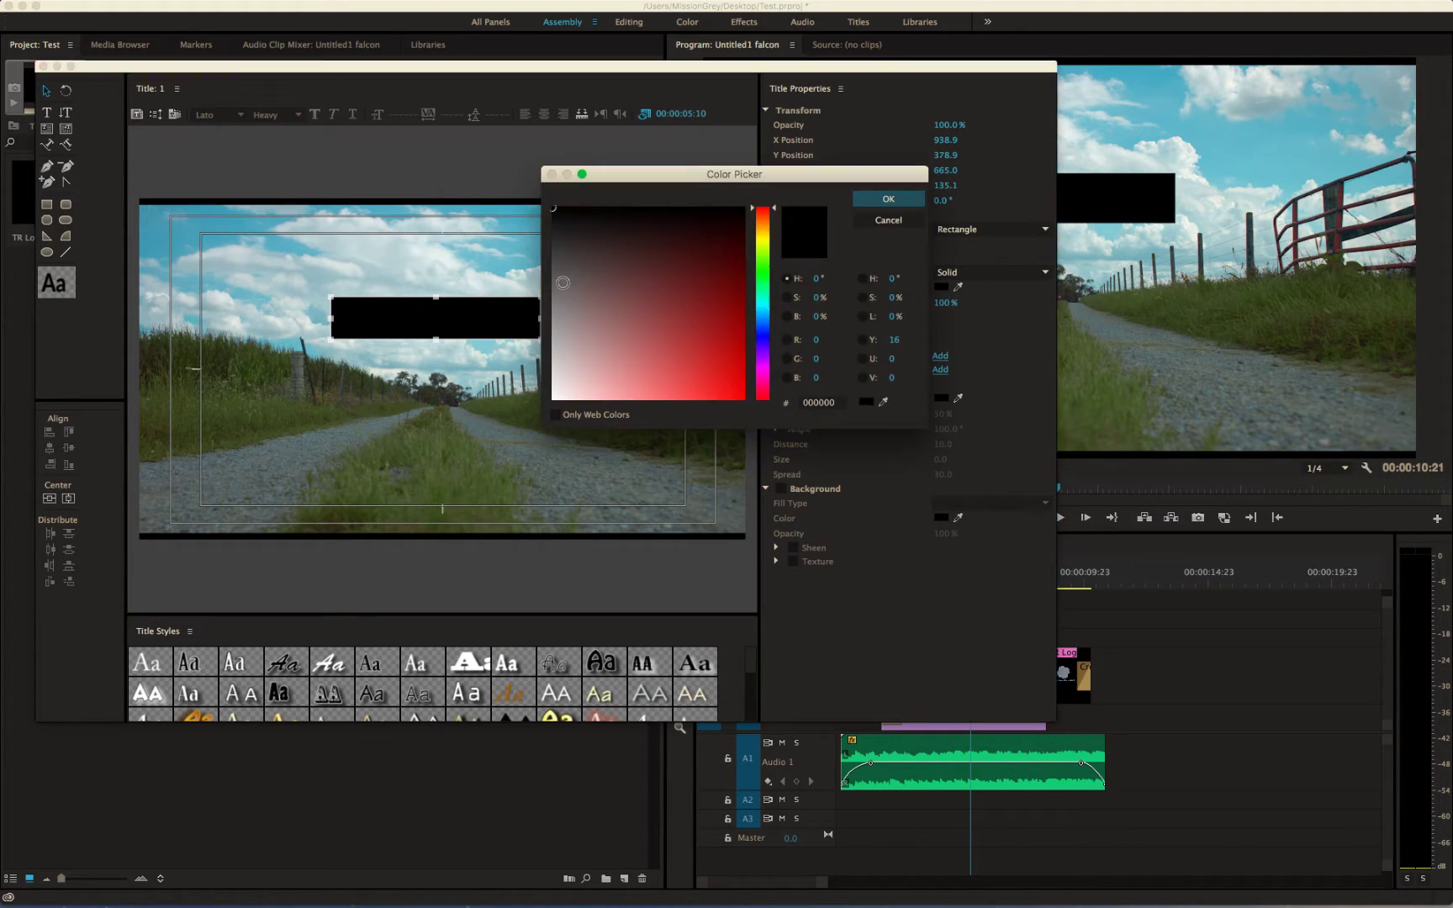
{"action": "left_click_drag", "start_coordinate": [563, 282], "coordinate": [553, 270]}
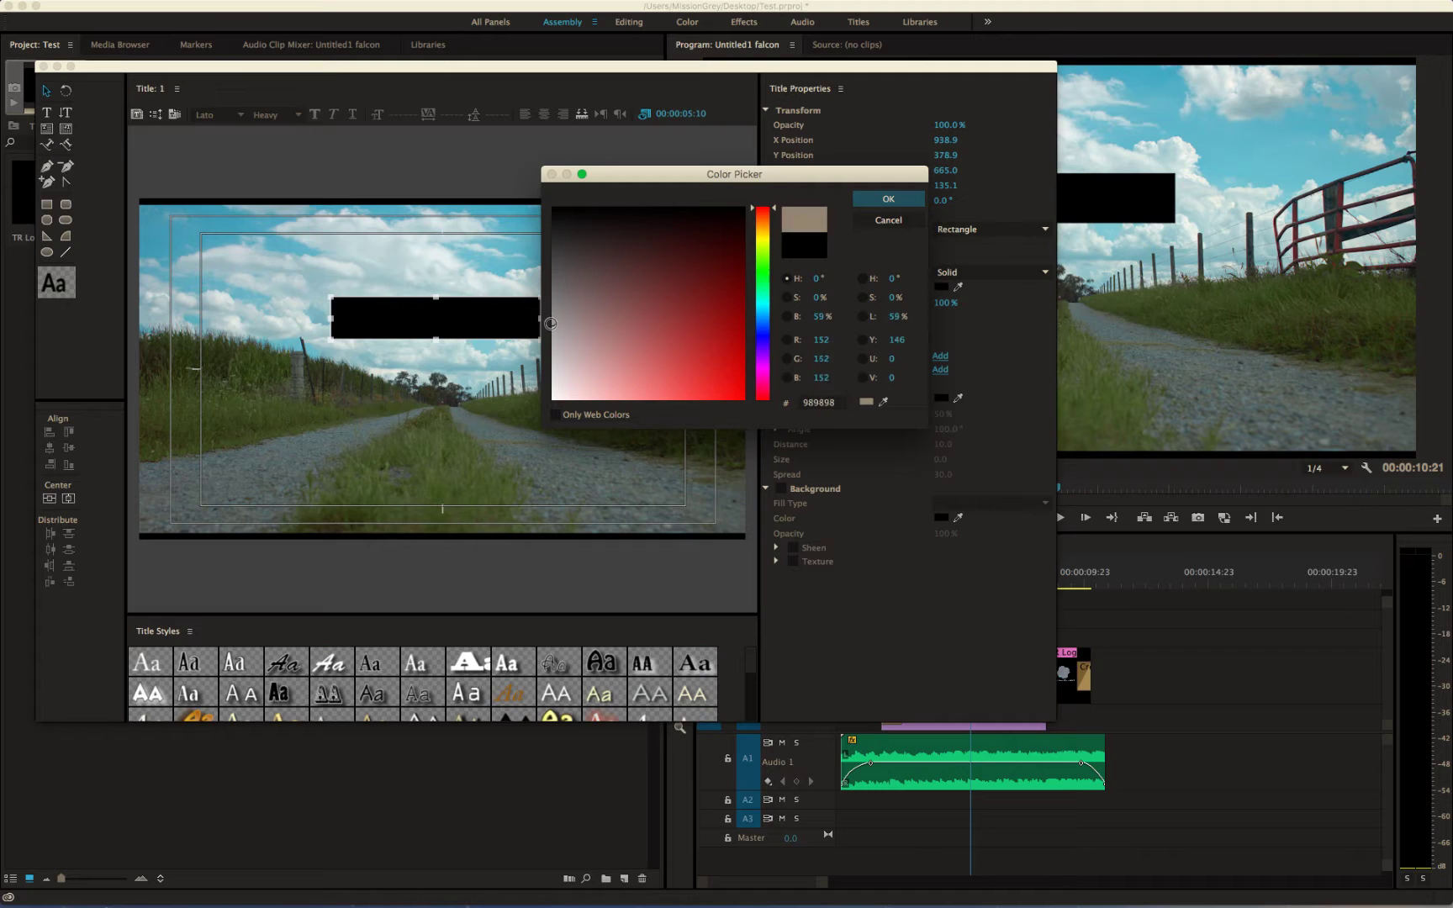
{"action": "left_click", "coordinate": [870, 203]}
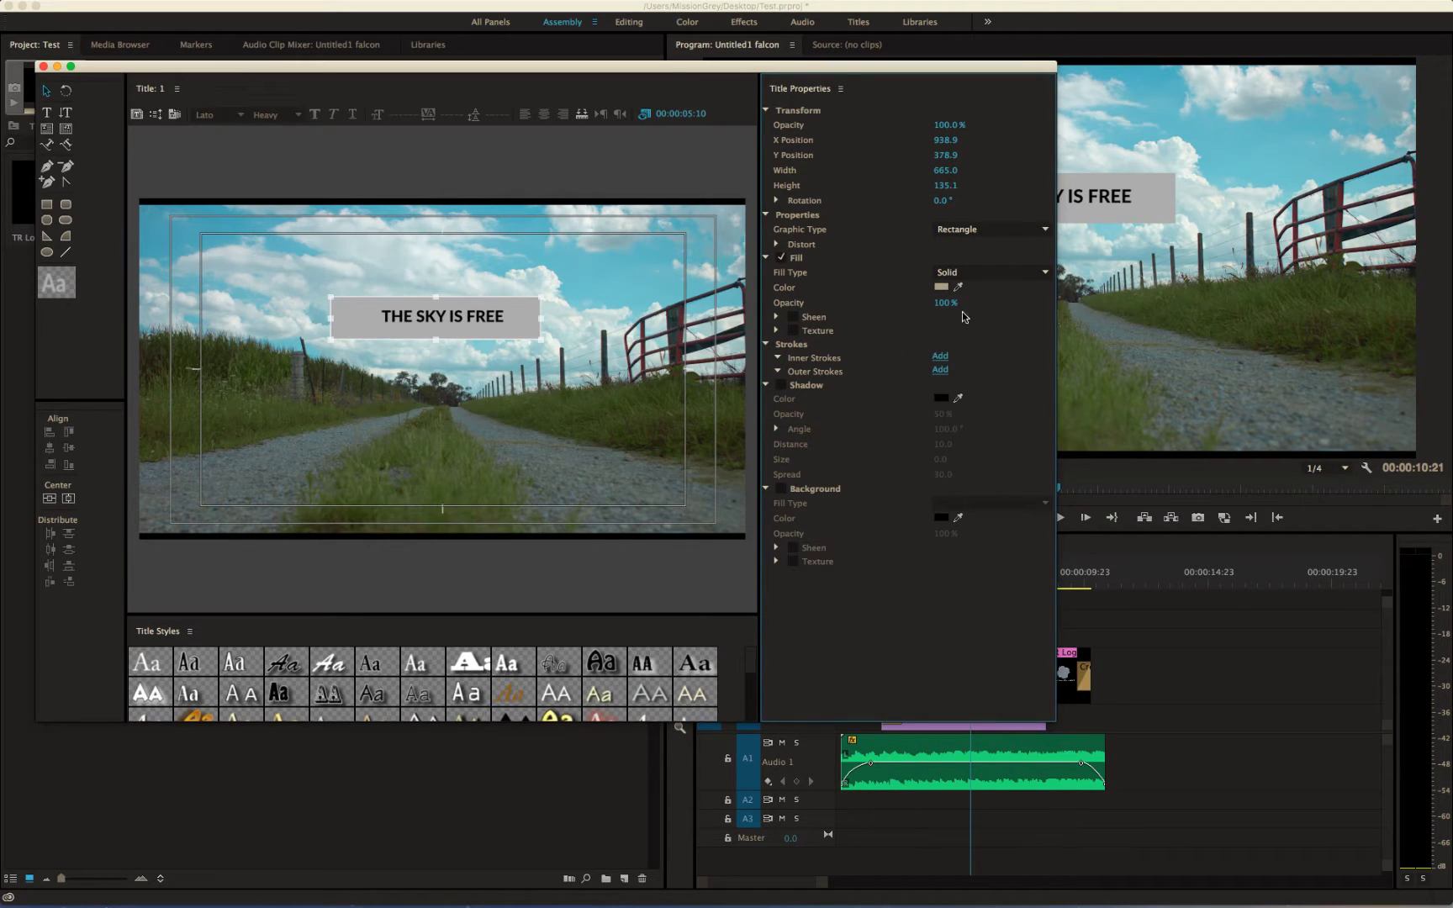
{"action": "left_click", "coordinate": [68, 498]}
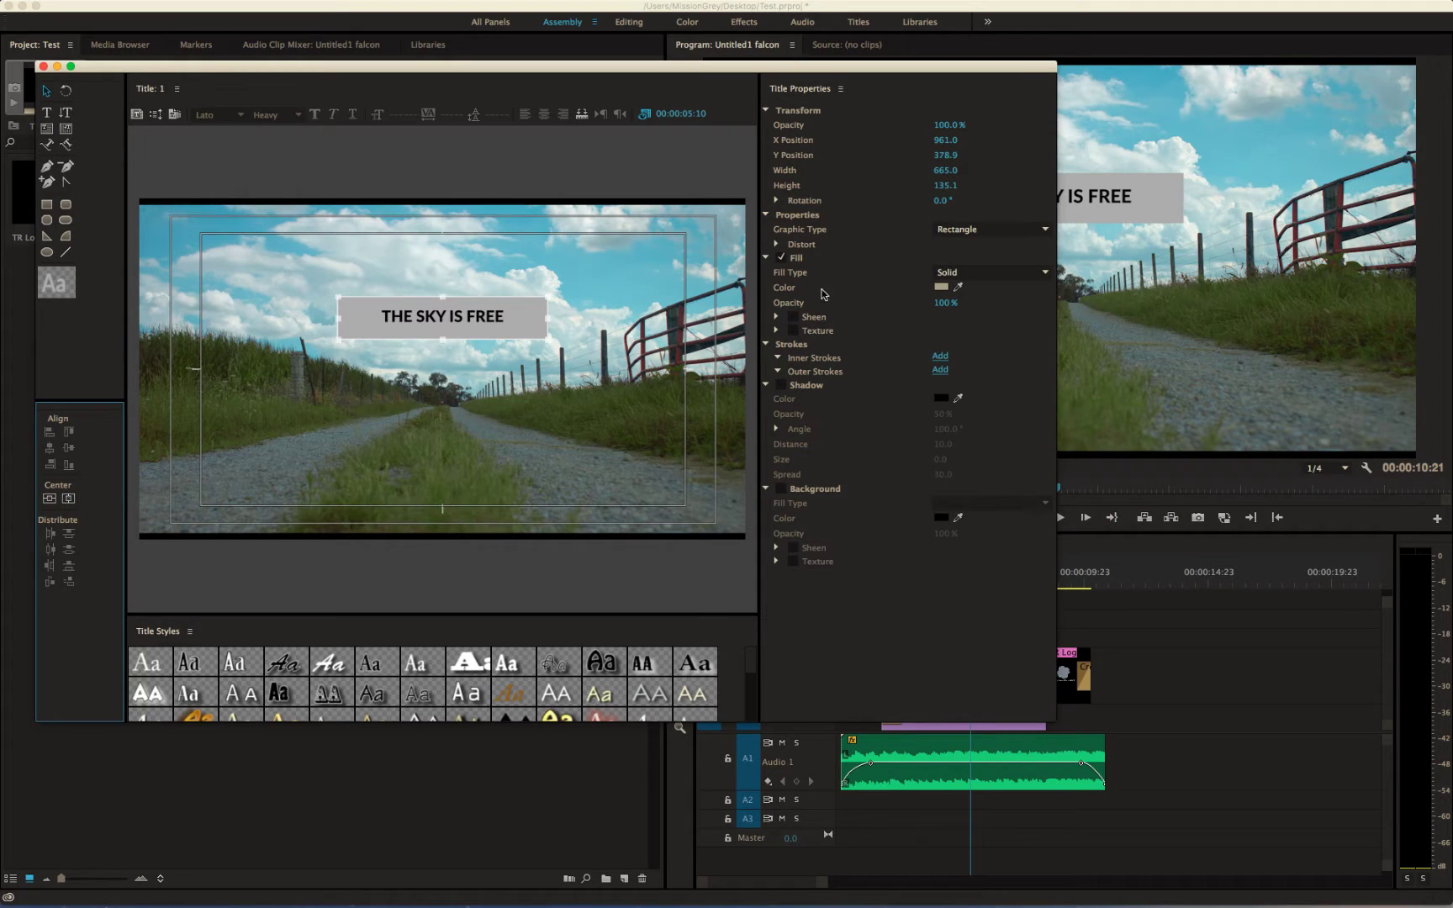
Try a fill opacity of 15% on the rectangle behind the title text
{"action": "left_click", "coordinate": [946, 302]}
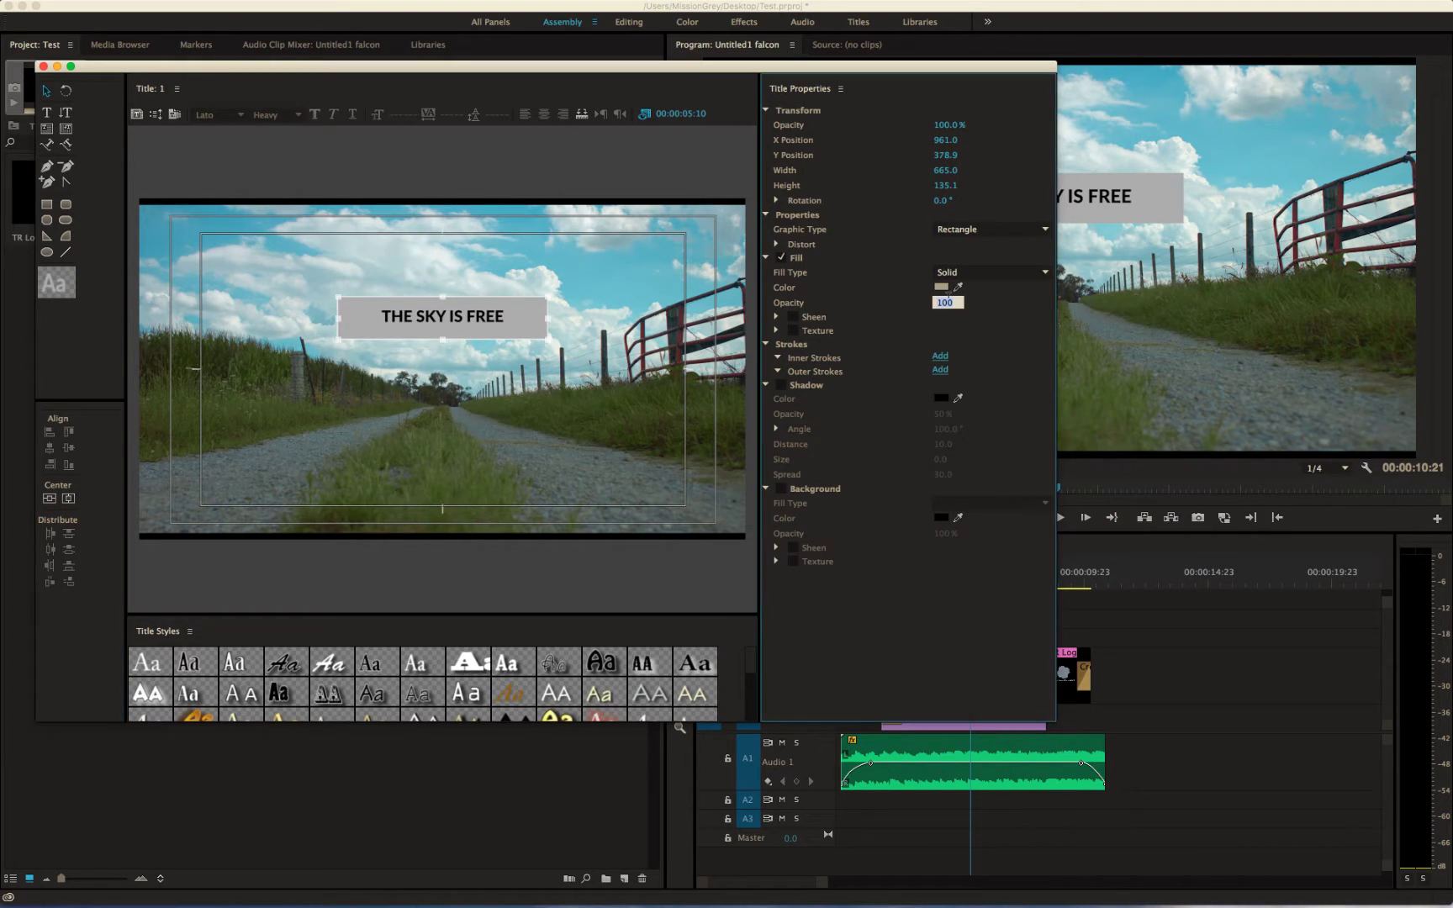
{"action": "type", "text": "15"}
{"action": "key", "text": "Return"}
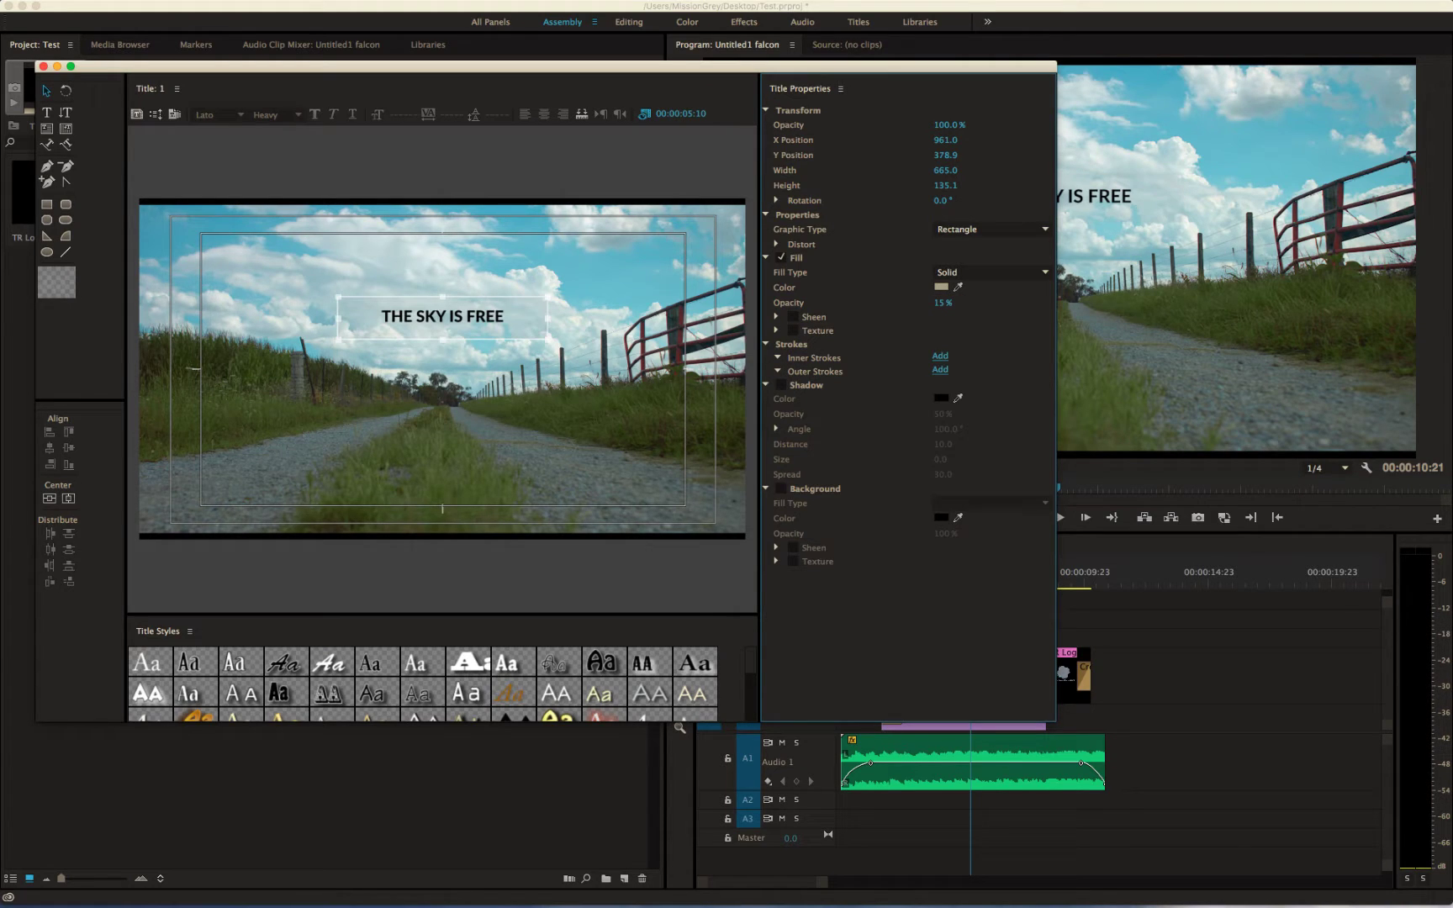
Set the rectangle's fill opacity to 25%, check it behind the text, and close the title window
{"action": "left_click", "coordinate": [943, 303]}
{"action": "type", "text": "25"}
{"action": "key", "text": "Return"}
{"action": "left_click", "coordinate": [579, 395]}
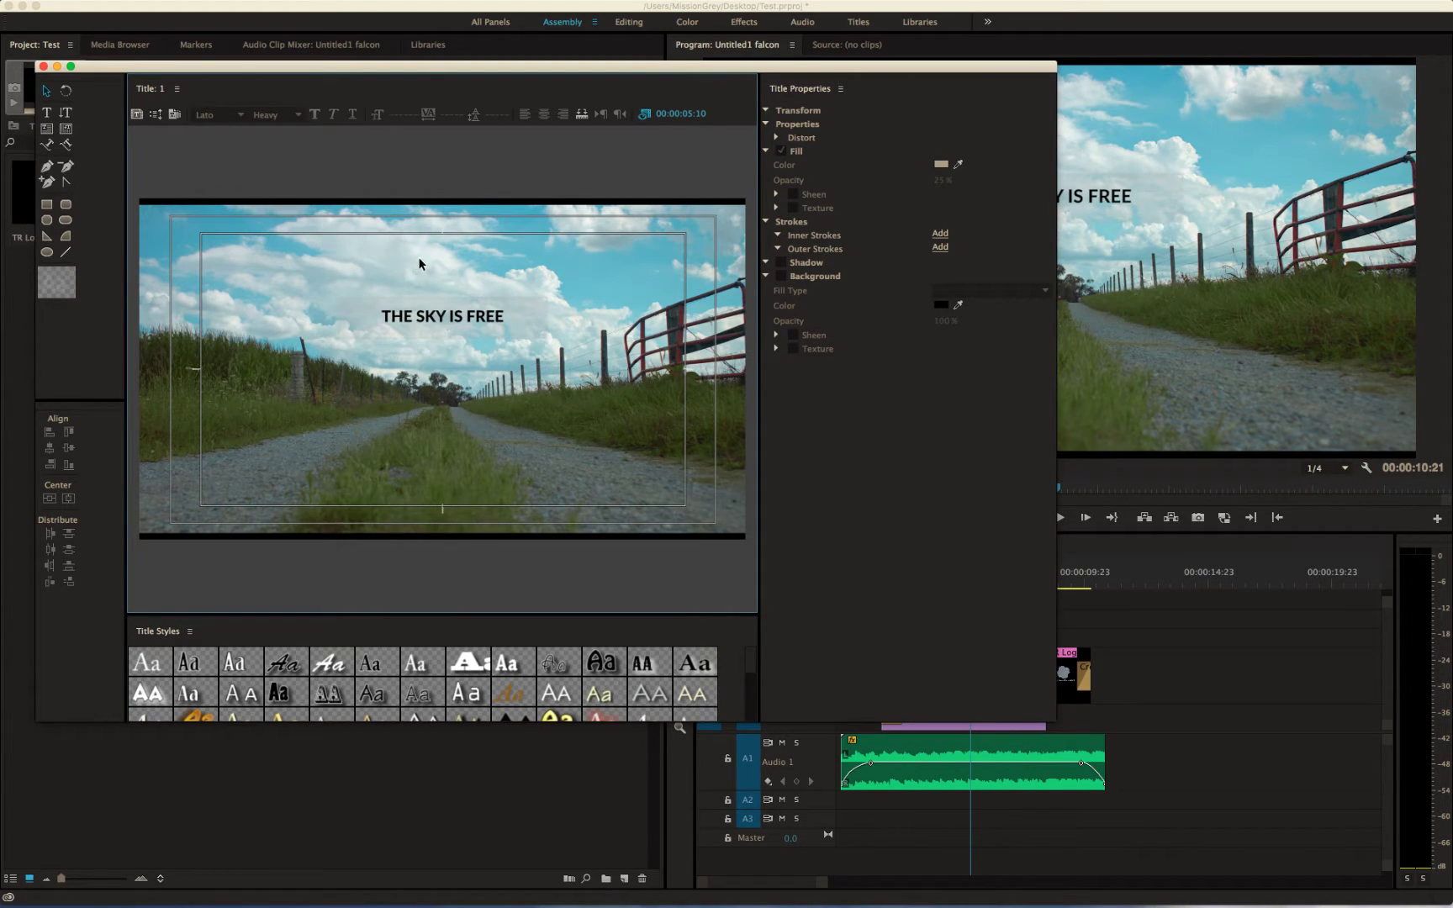
{"action": "left_click", "coordinate": [360, 314]}
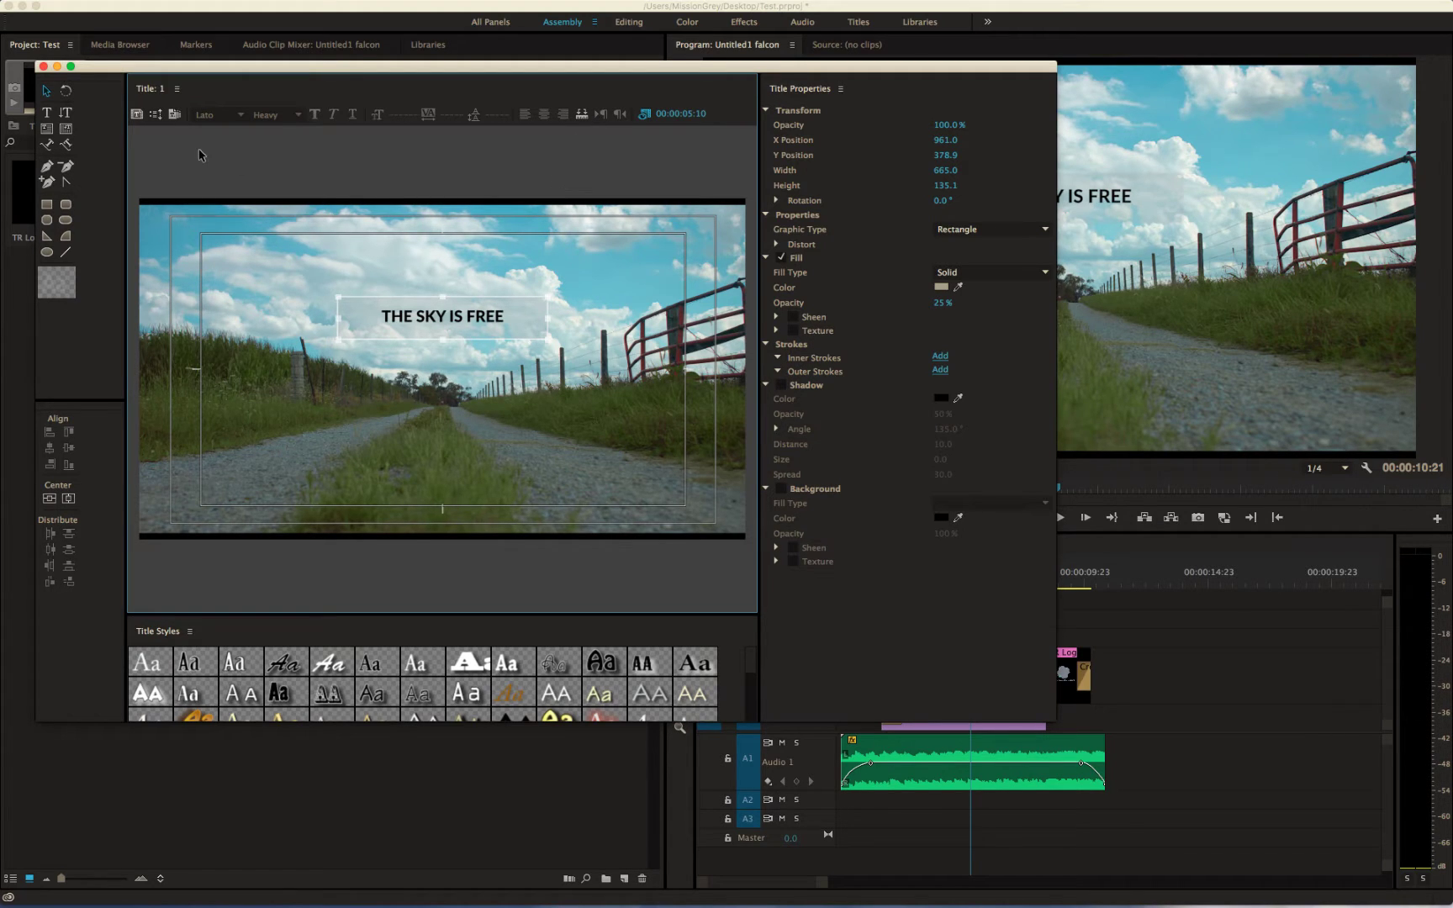
{"action": "left_click", "coordinate": [42, 66]}
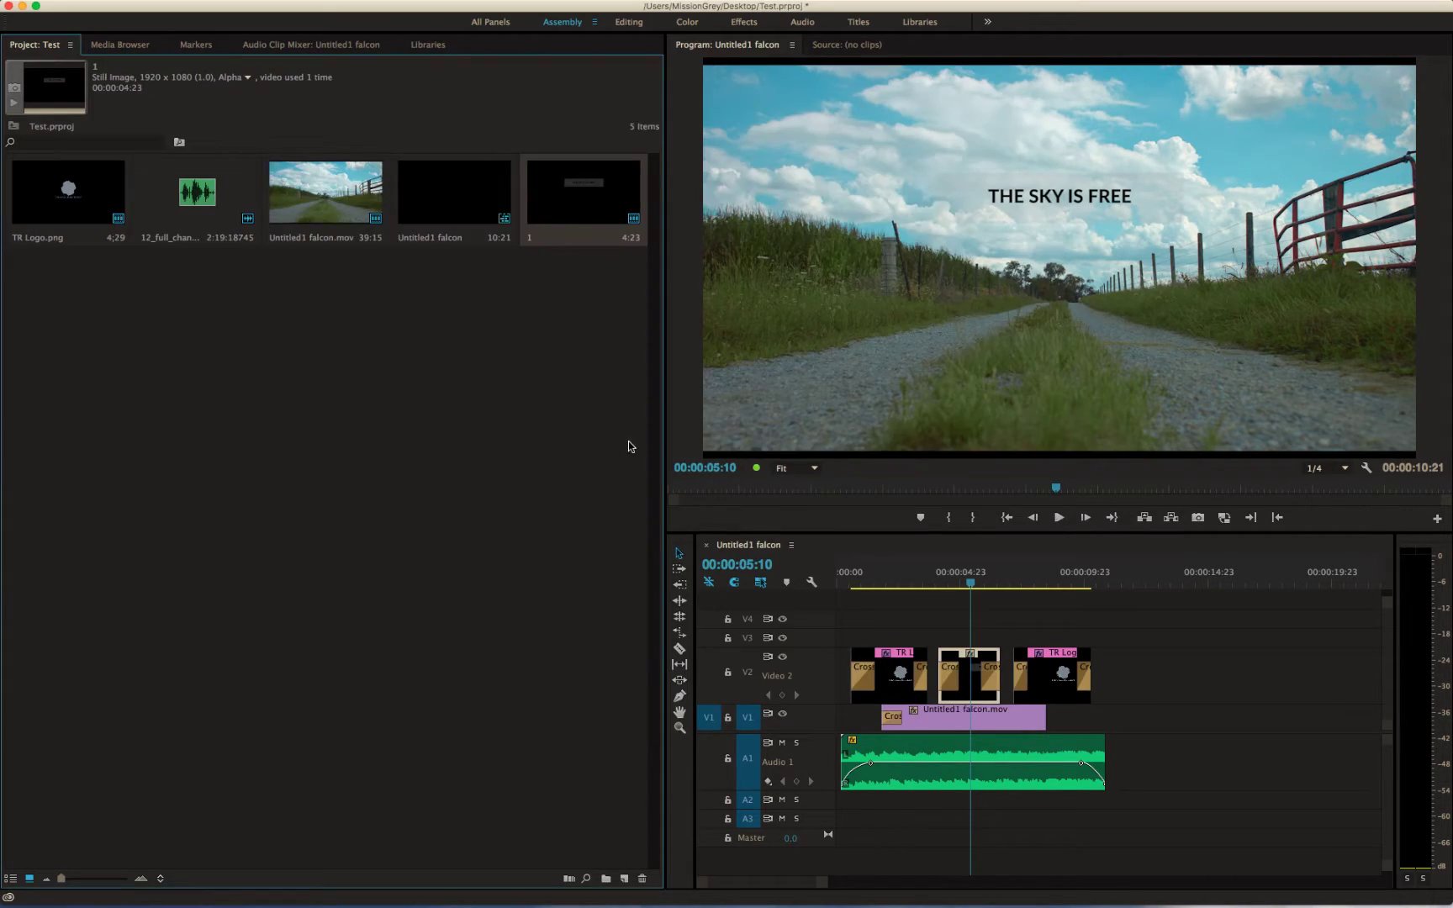
Scrub the sequence from the title clip to the end of the closing logo to review the edit
{"action": "left_click", "coordinate": [940, 573]}
{"action": "left_click", "coordinate": [959, 572]}
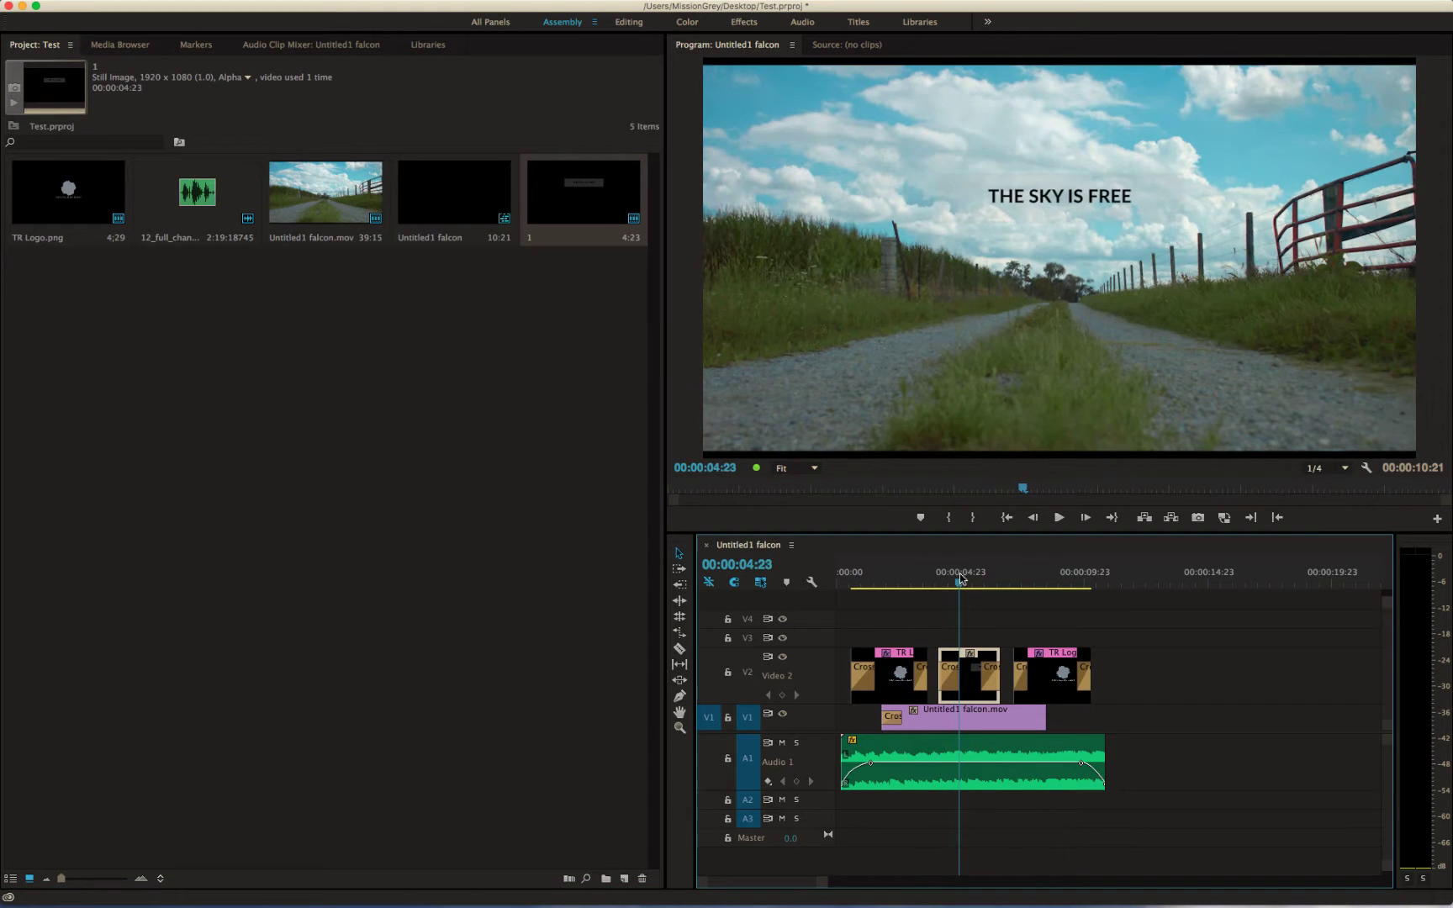
{"action": "right_click", "coordinate": [977, 683]}
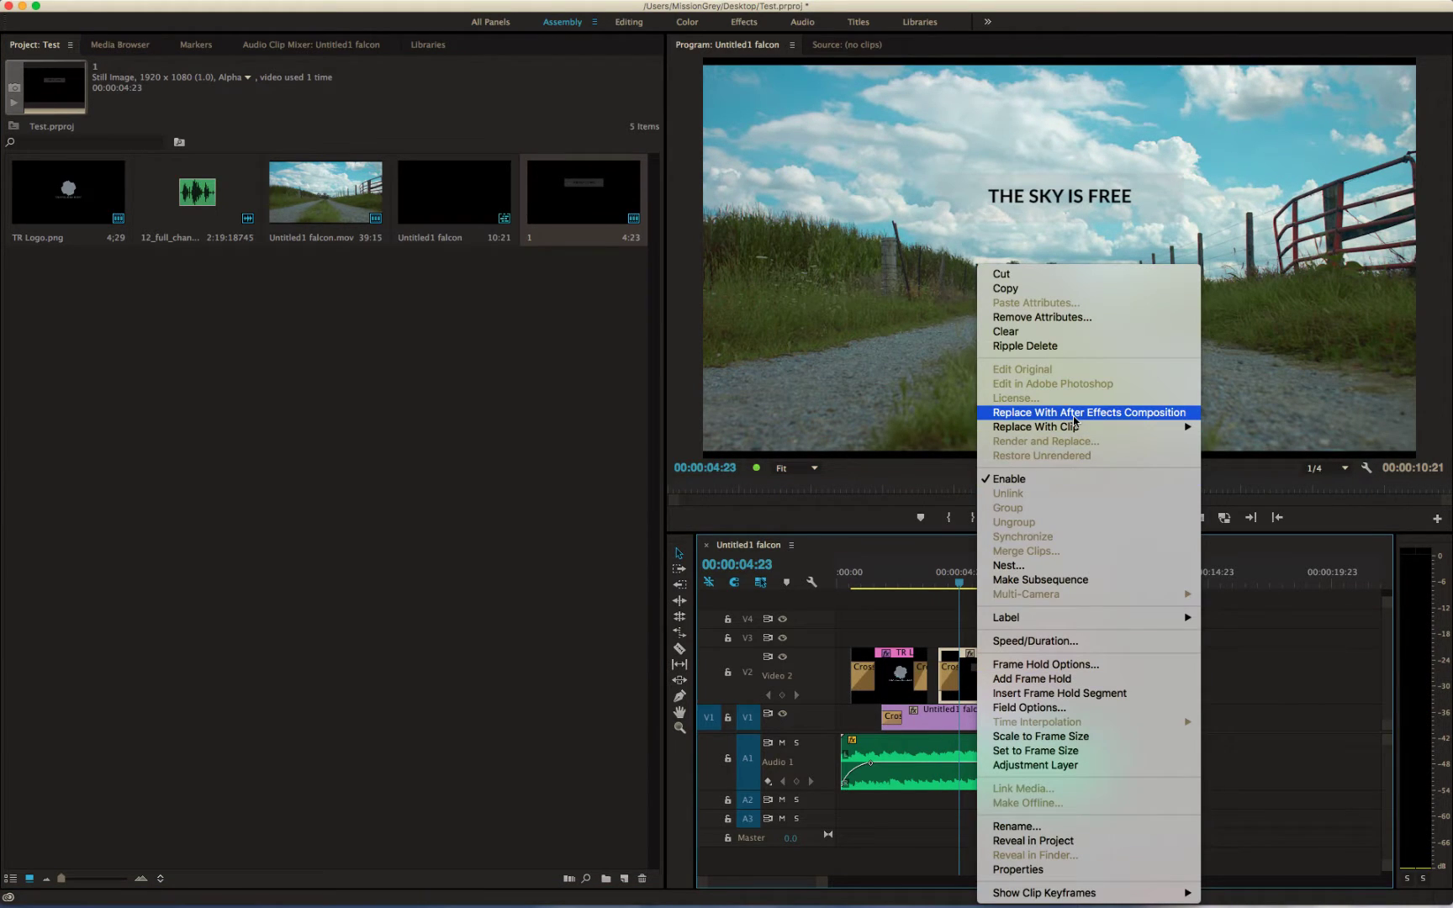
{"action": "left_click", "coordinate": [957, 585]}
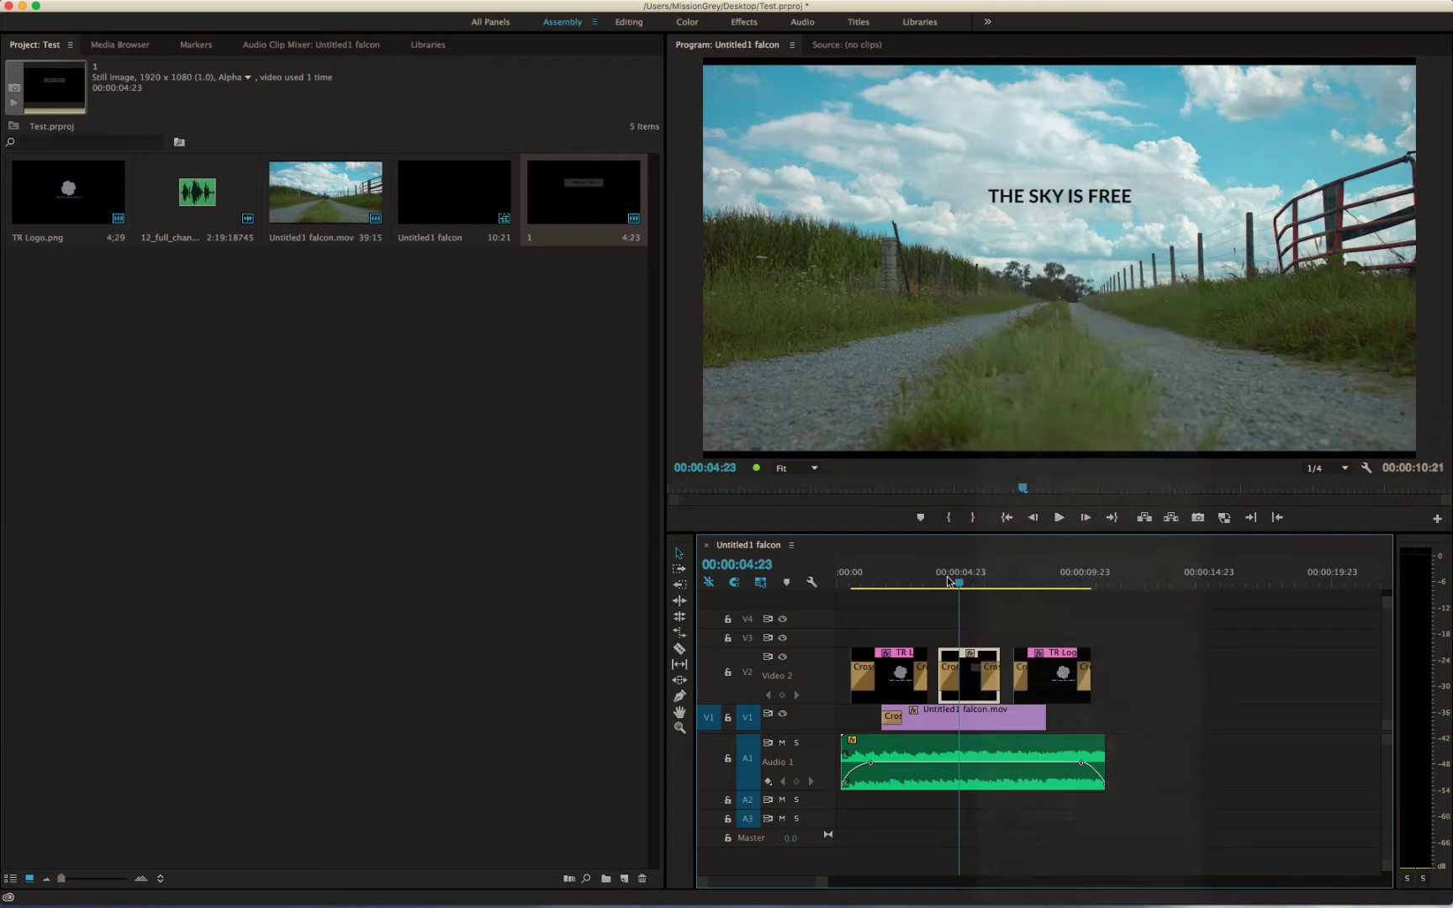
{"action": "left_click_drag", "start_coordinate": [957, 581], "coordinate": [1099, 600]}
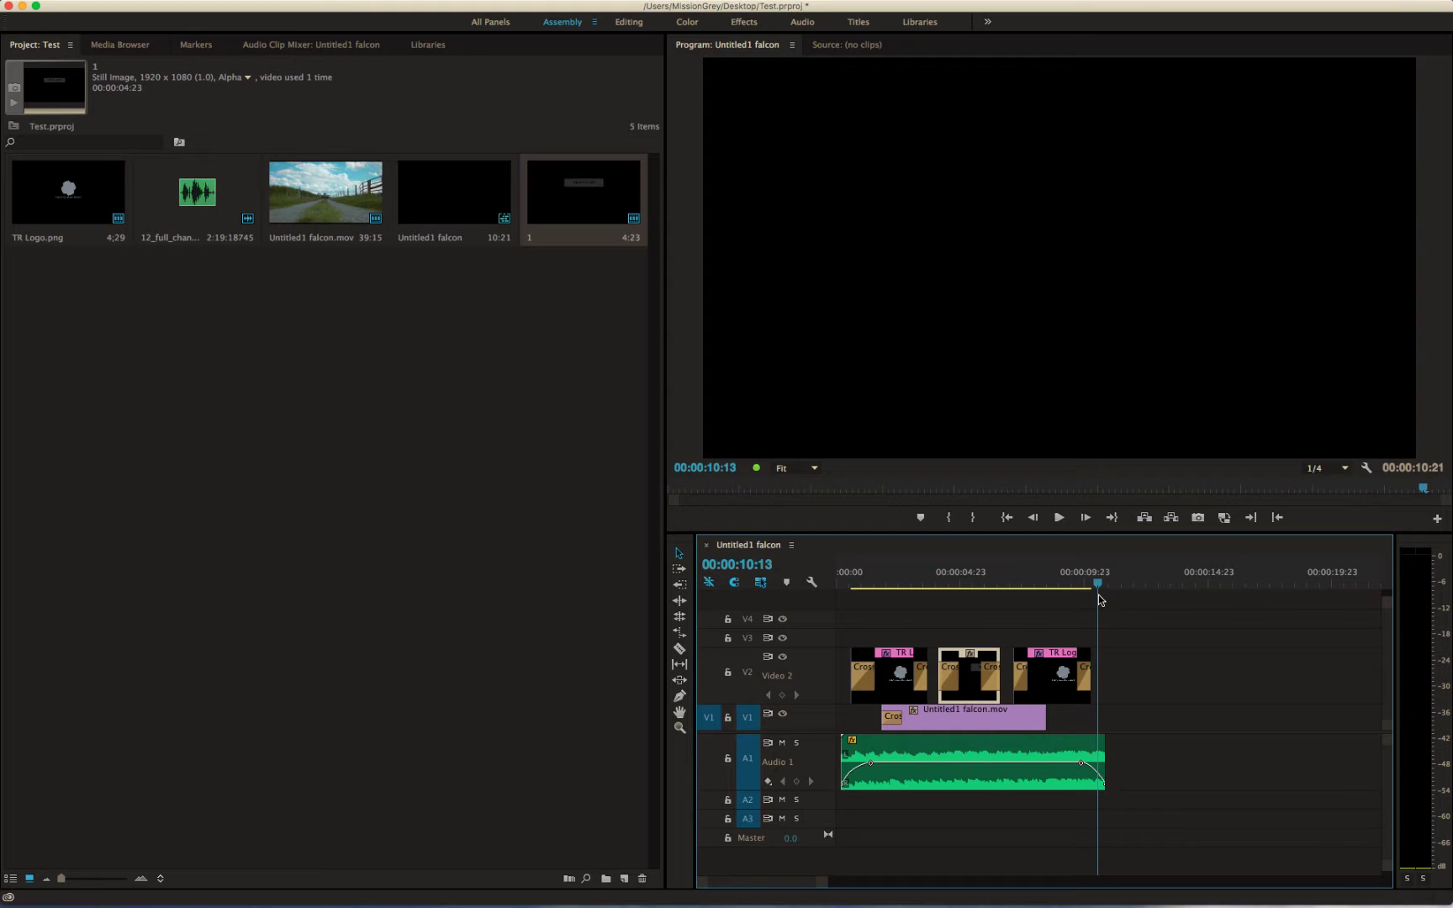
{"action": "left_click", "coordinate": [302, 400]}
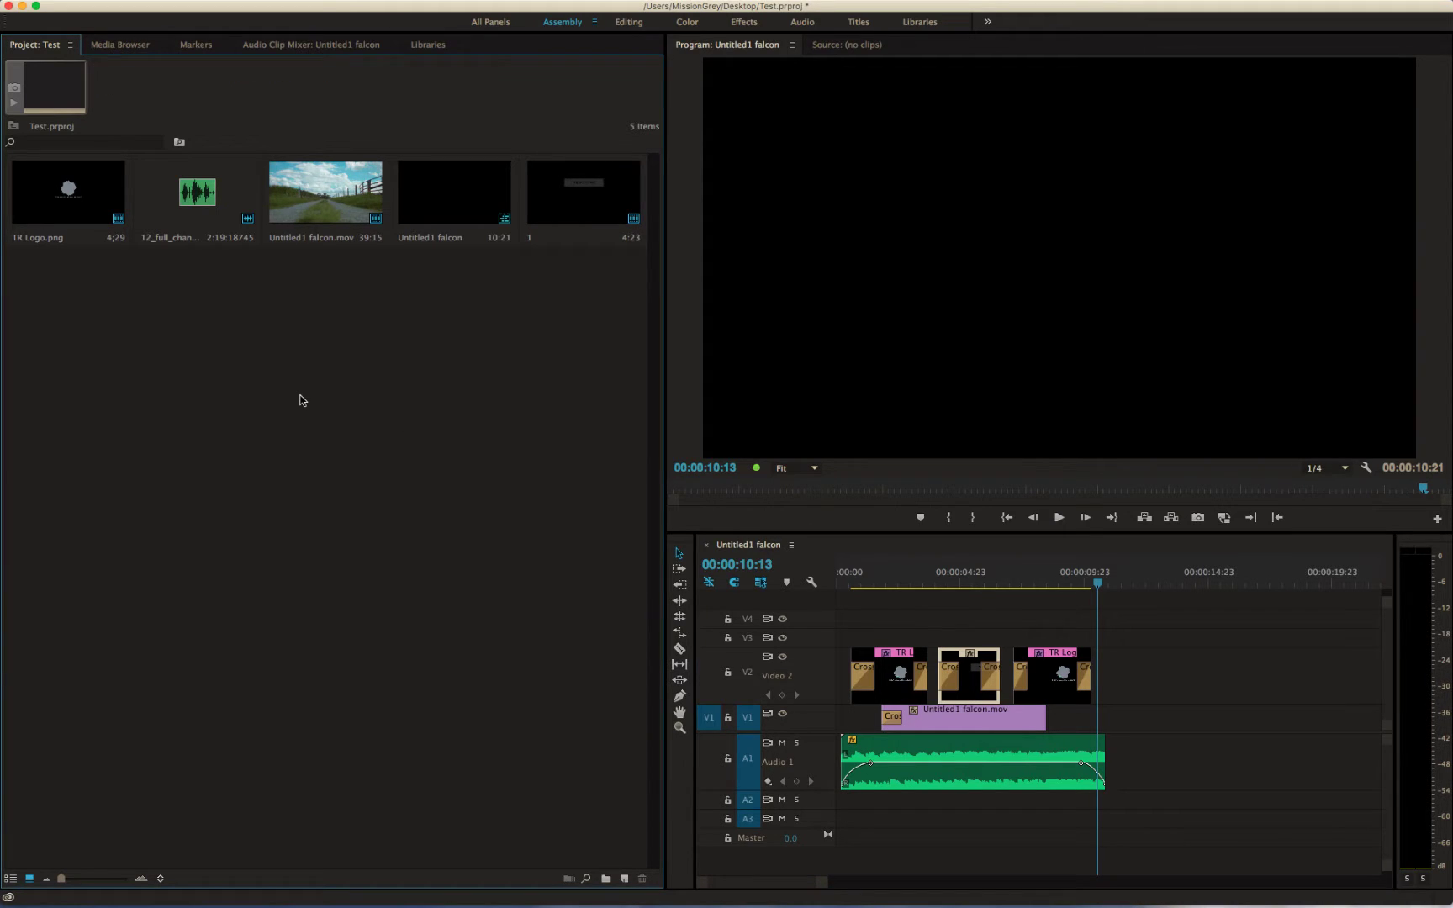
Create an adjustment layer, place it on V3 at the sequence start, and extend it past the end of the music
{"action": "left_click", "coordinate": [934, 582]}
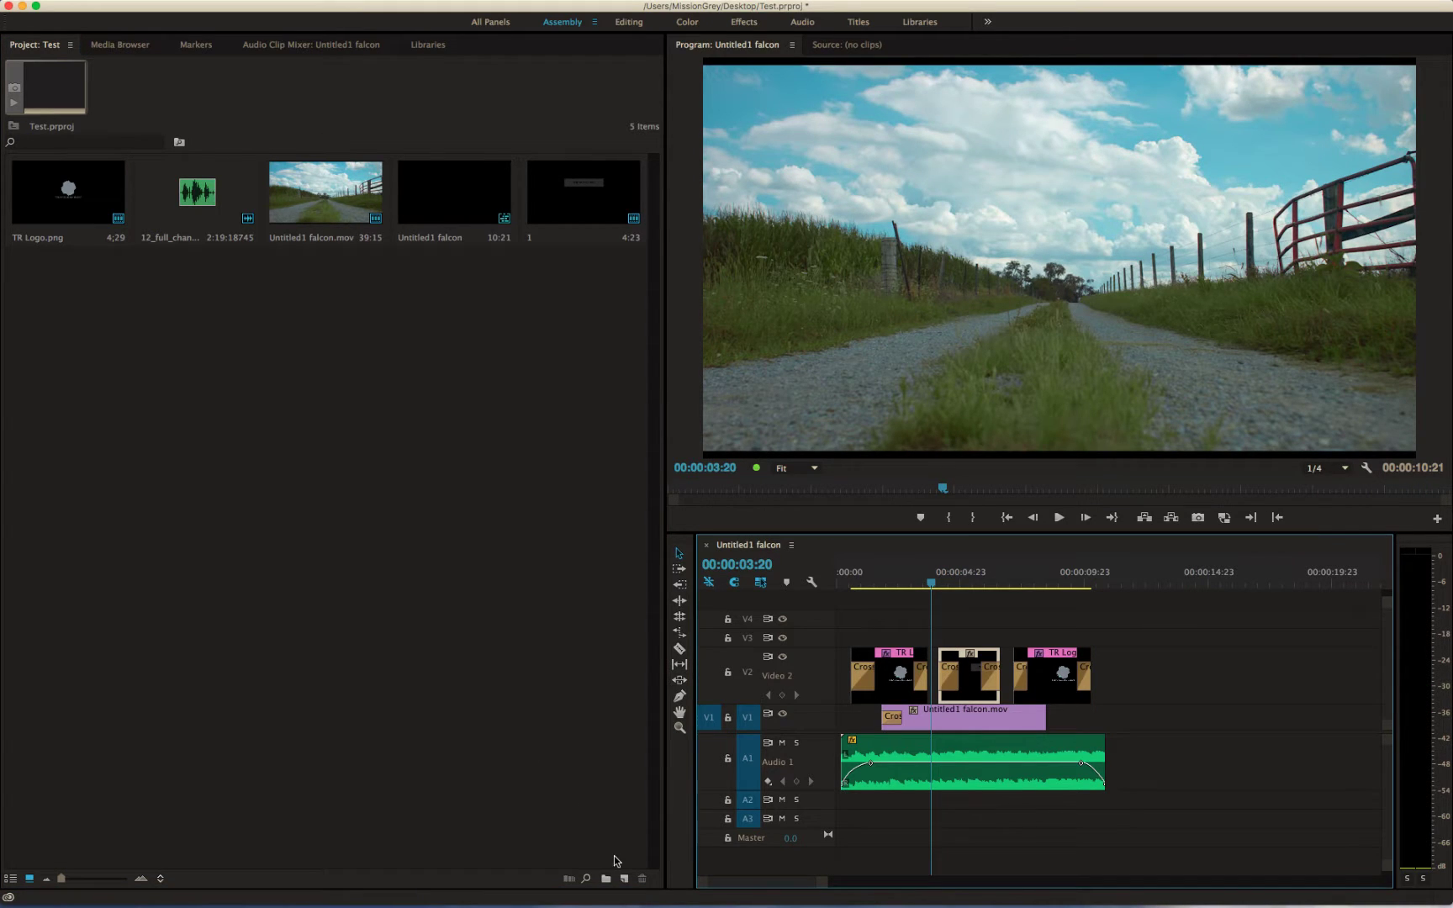
{"action": "left_click", "coordinate": [627, 879]}
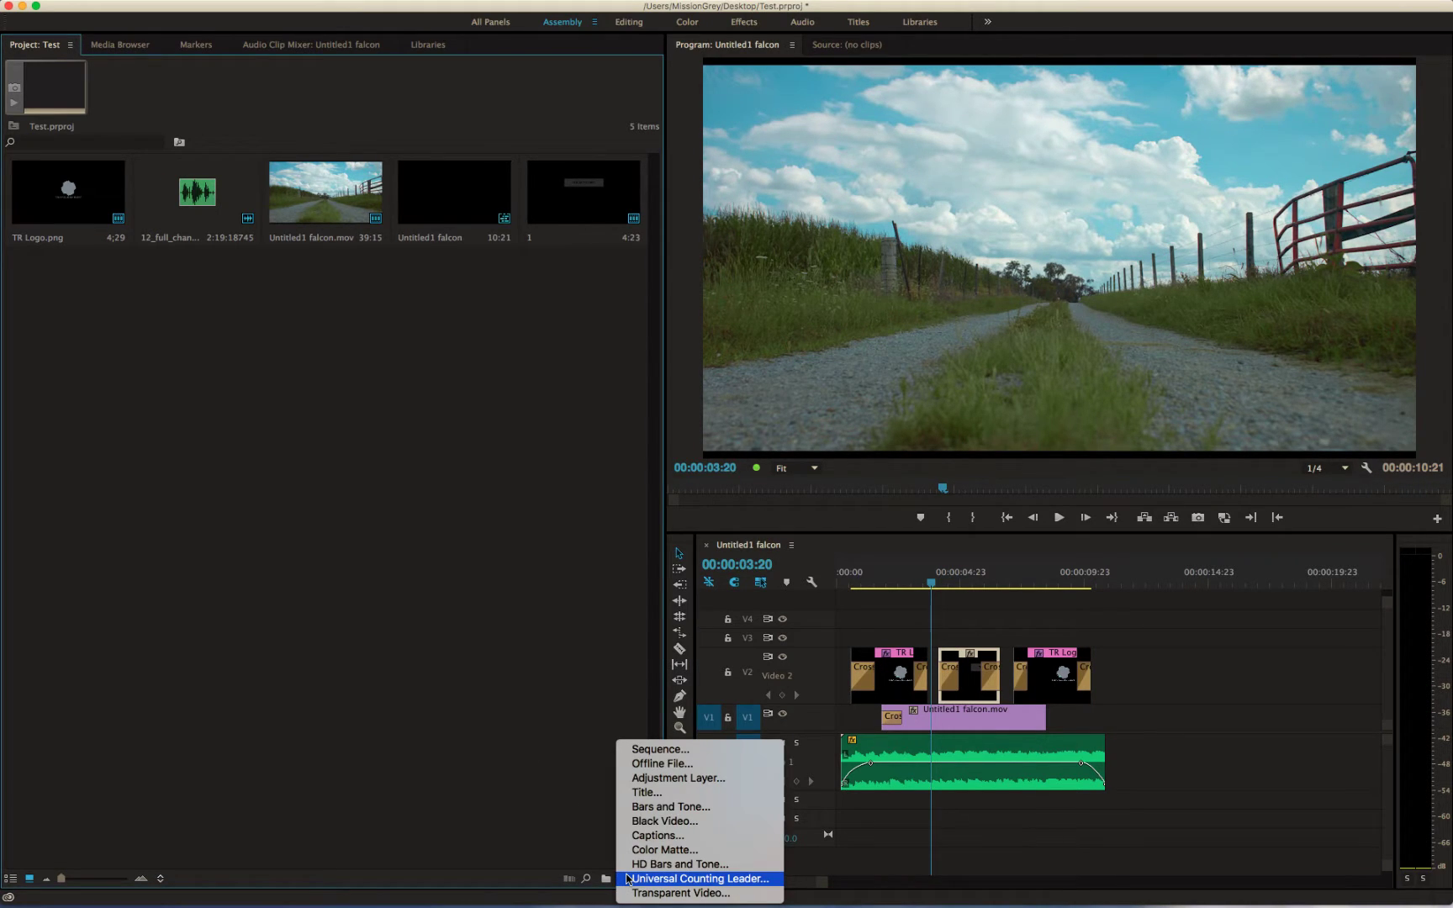
{"action": "left_click", "coordinate": [653, 778]}
{"action": "left_click", "coordinate": [833, 510]}
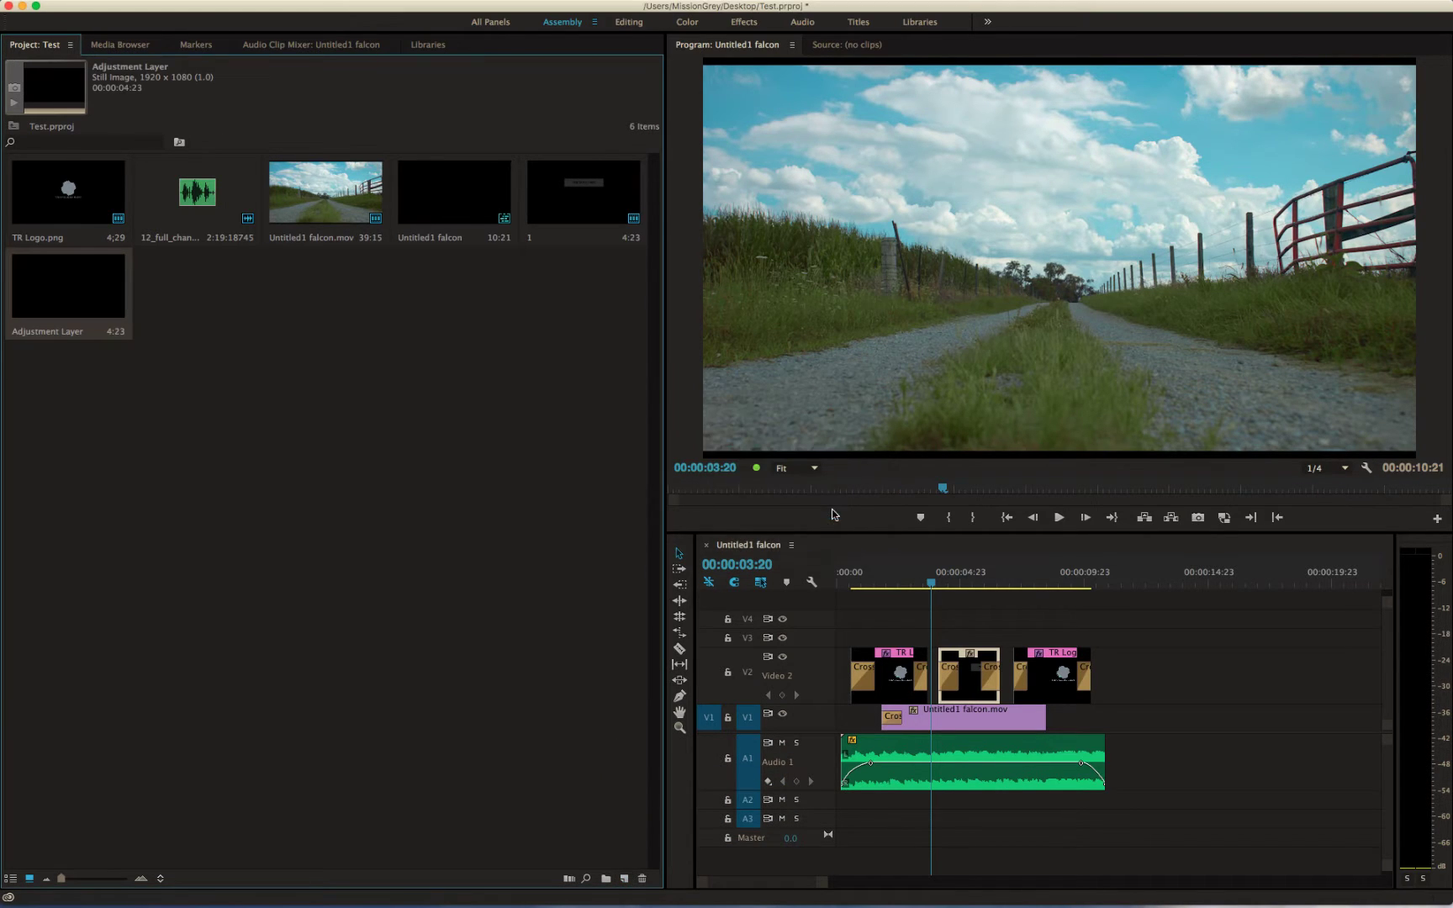
{"action": "left_click_drag", "start_coordinate": [38, 281], "coordinate": [837, 644]}
{"action": "left_click_drag", "start_coordinate": [952, 635], "coordinate": [1120, 635]}
Move the playhead to 00:00:06:20, select the adjustment layer on V3, and switch to the Color workspace
{"action": "left_click_drag", "start_coordinate": [858, 569], "coordinate": [1005, 579]}
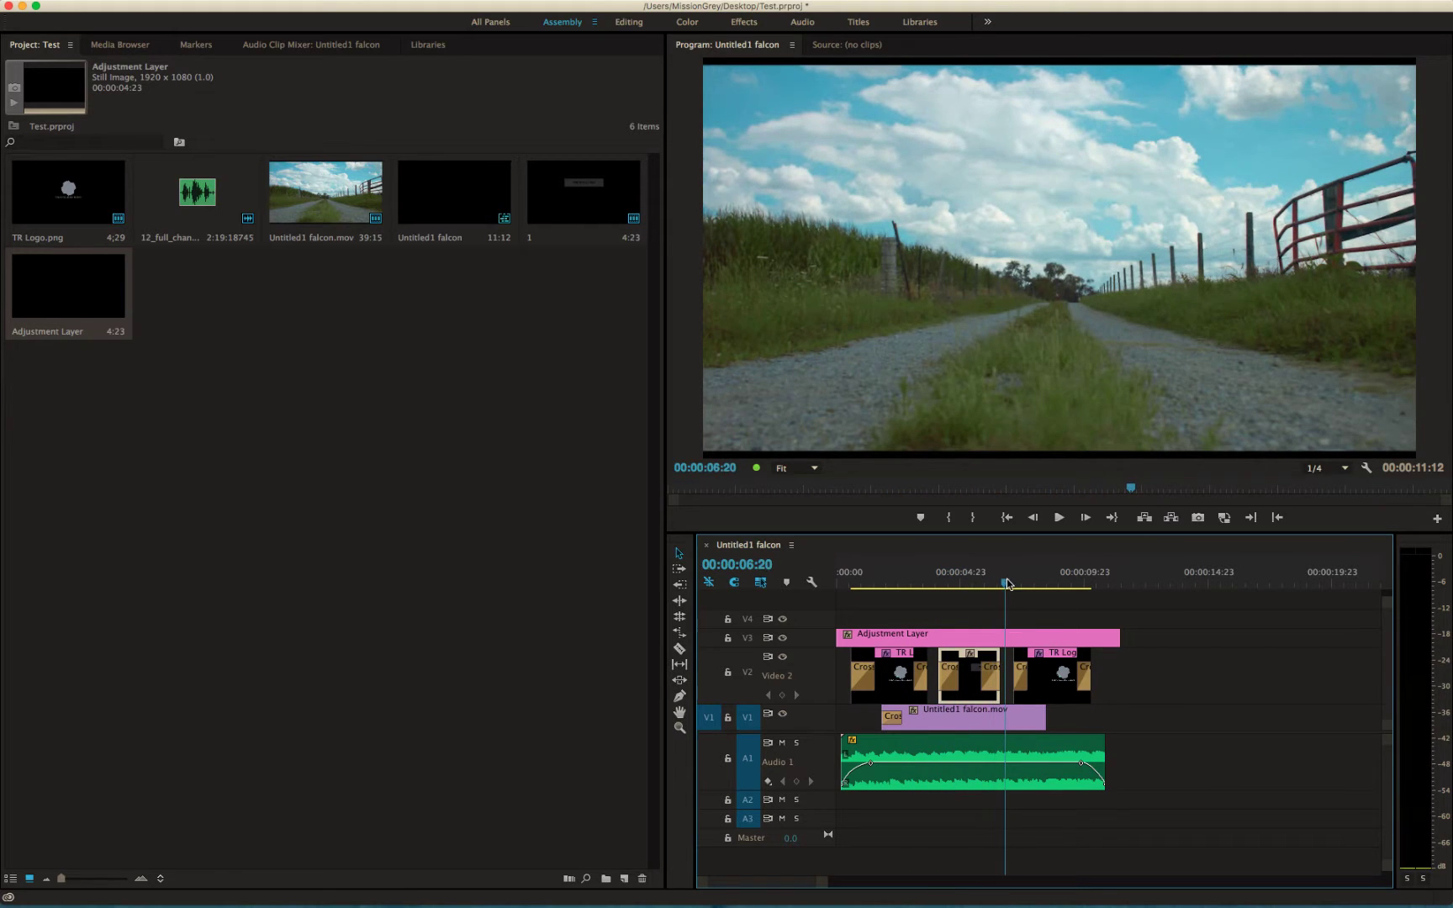
{"action": "left_click", "coordinate": [1015, 636]}
{"action": "left_click", "coordinate": [686, 25]}
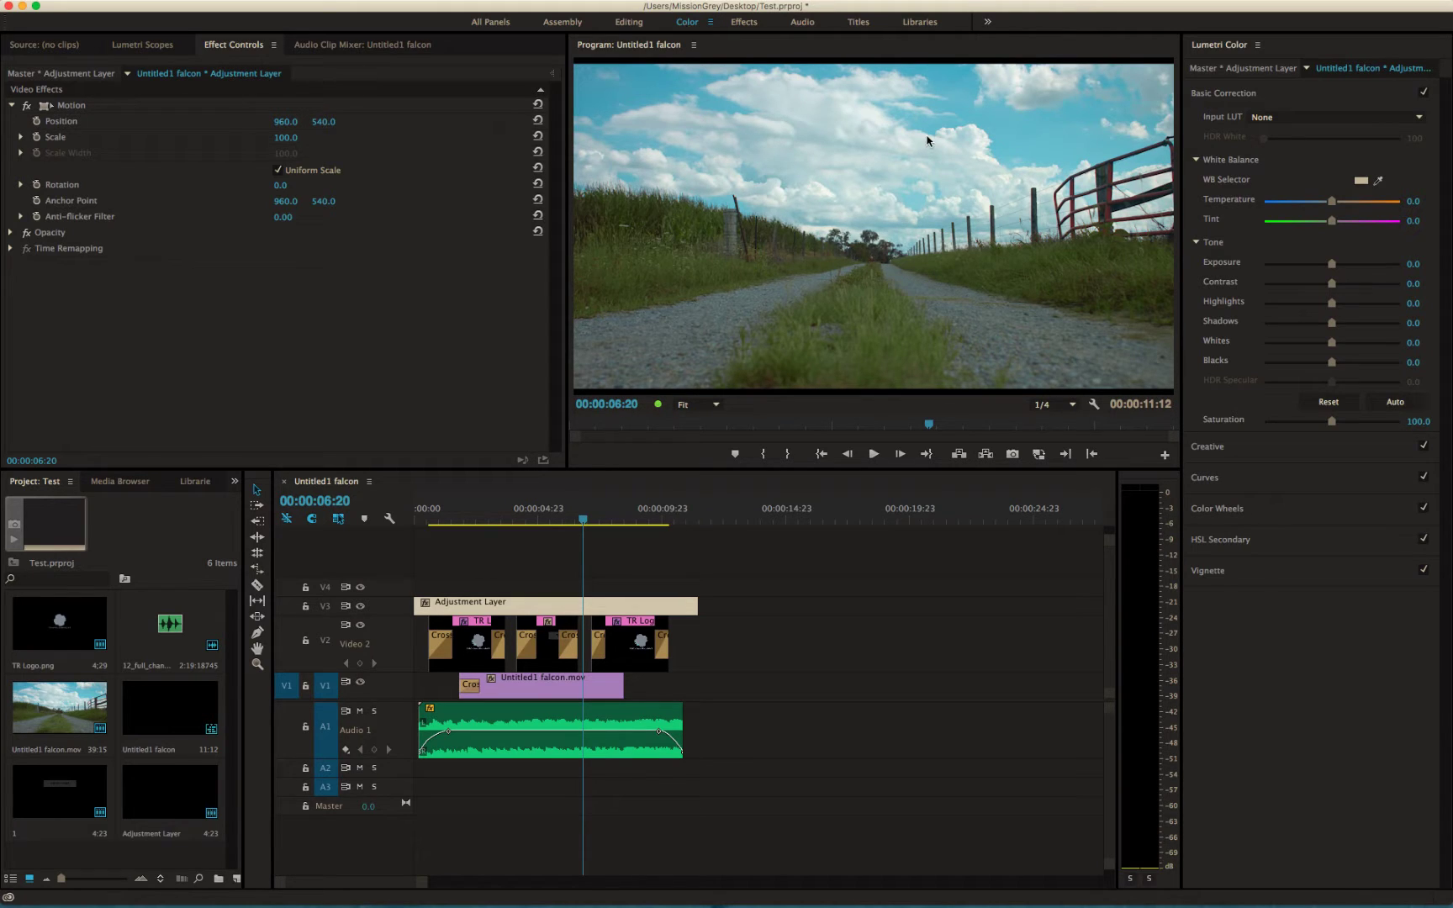
Sample the white balance from a white cloud, return Temperature to 0.0, and apply the automatic tone correction
{"action": "left_click", "coordinate": [1378, 180]}
{"action": "left_click", "coordinate": [860, 115]}
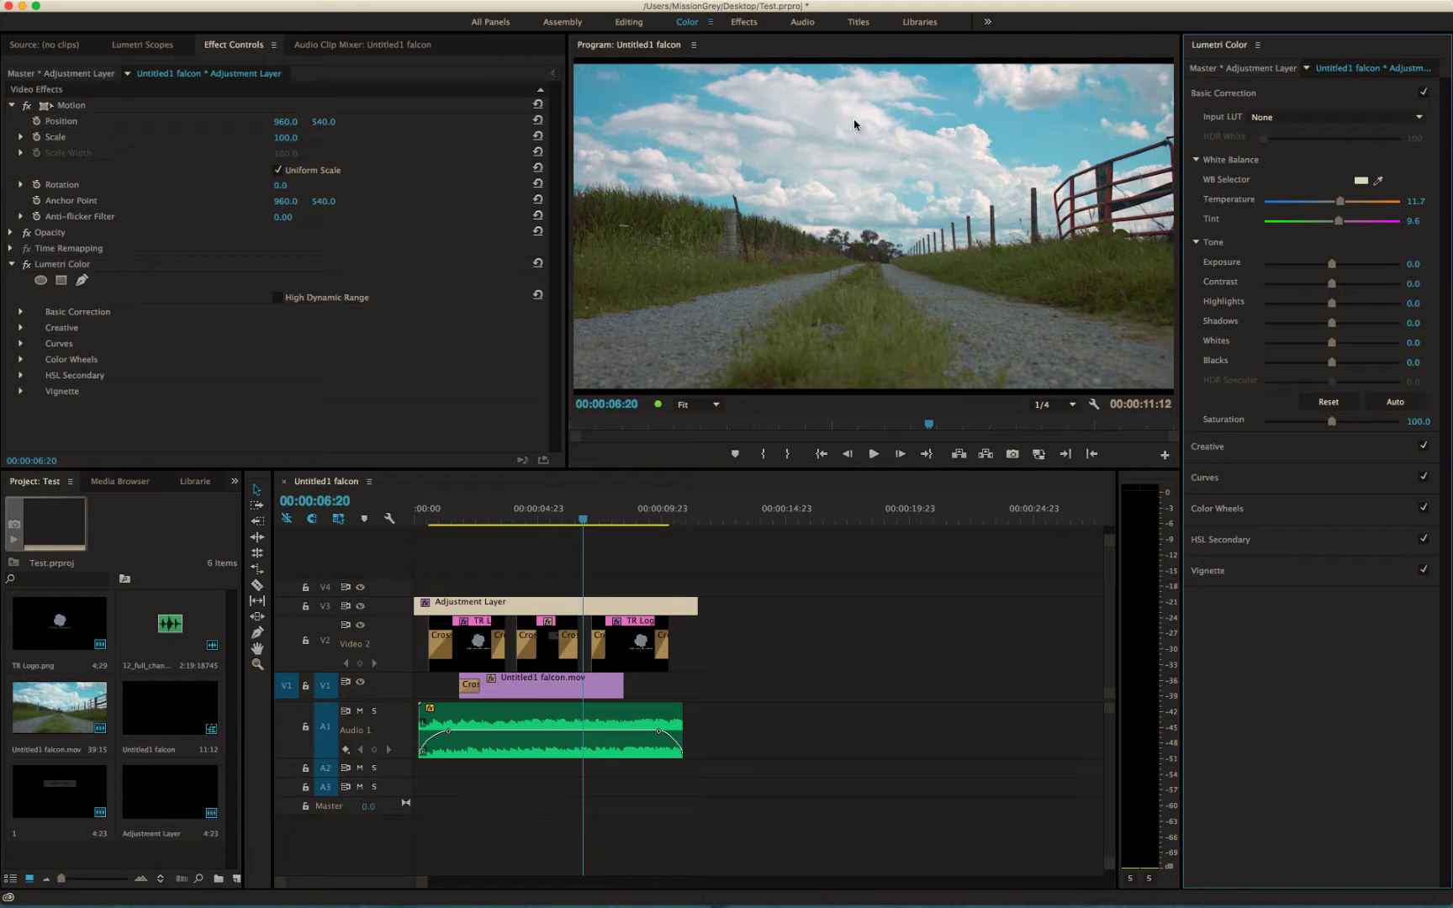
{"action": "mouse_move", "coordinate": [1340, 202]}
{"action": "left_mouse_down"}
{"action": "mouse_move", "coordinate": [1284, 206]}
{"action": "mouse_move", "coordinate": [1391, 203]}
{"action": "mouse_move", "coordinate": [1343, 212]}
{"action": "left_mouse_up"}
{"action": "left_click", "coordinate": [1408, 408]}
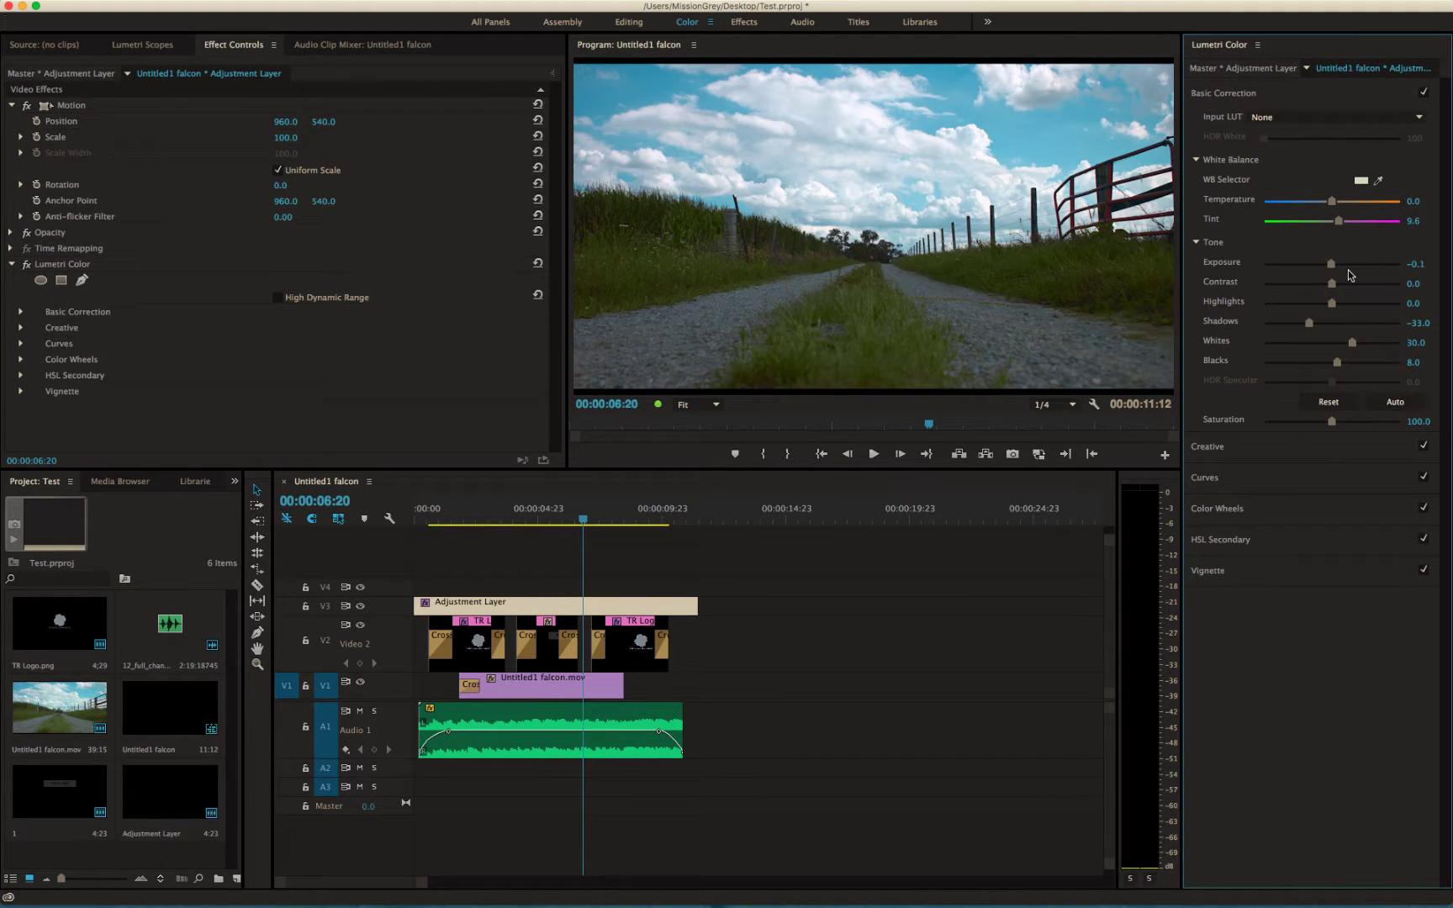
Try the creative looks SL BLEACH LDR and CineSpace2383sRGB6bit on the adjustment layer
{"action": "left_click", "coordinate": [1280, 452]}
{"action": "left_click", "coordinate": [1296, 150]}
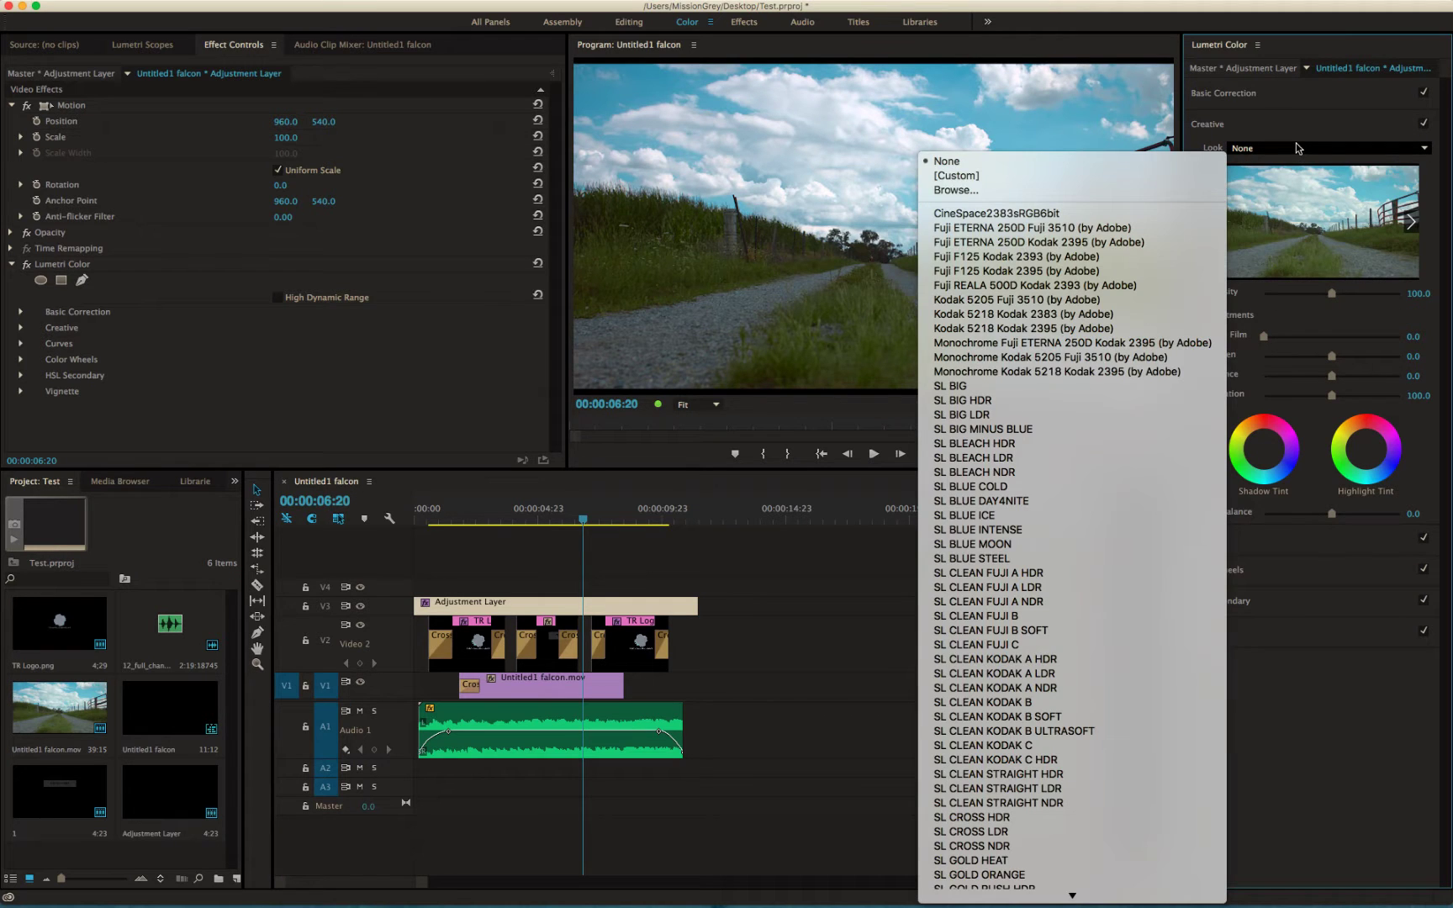
{"action": "left_click", "coordinate": [1073, 450]}
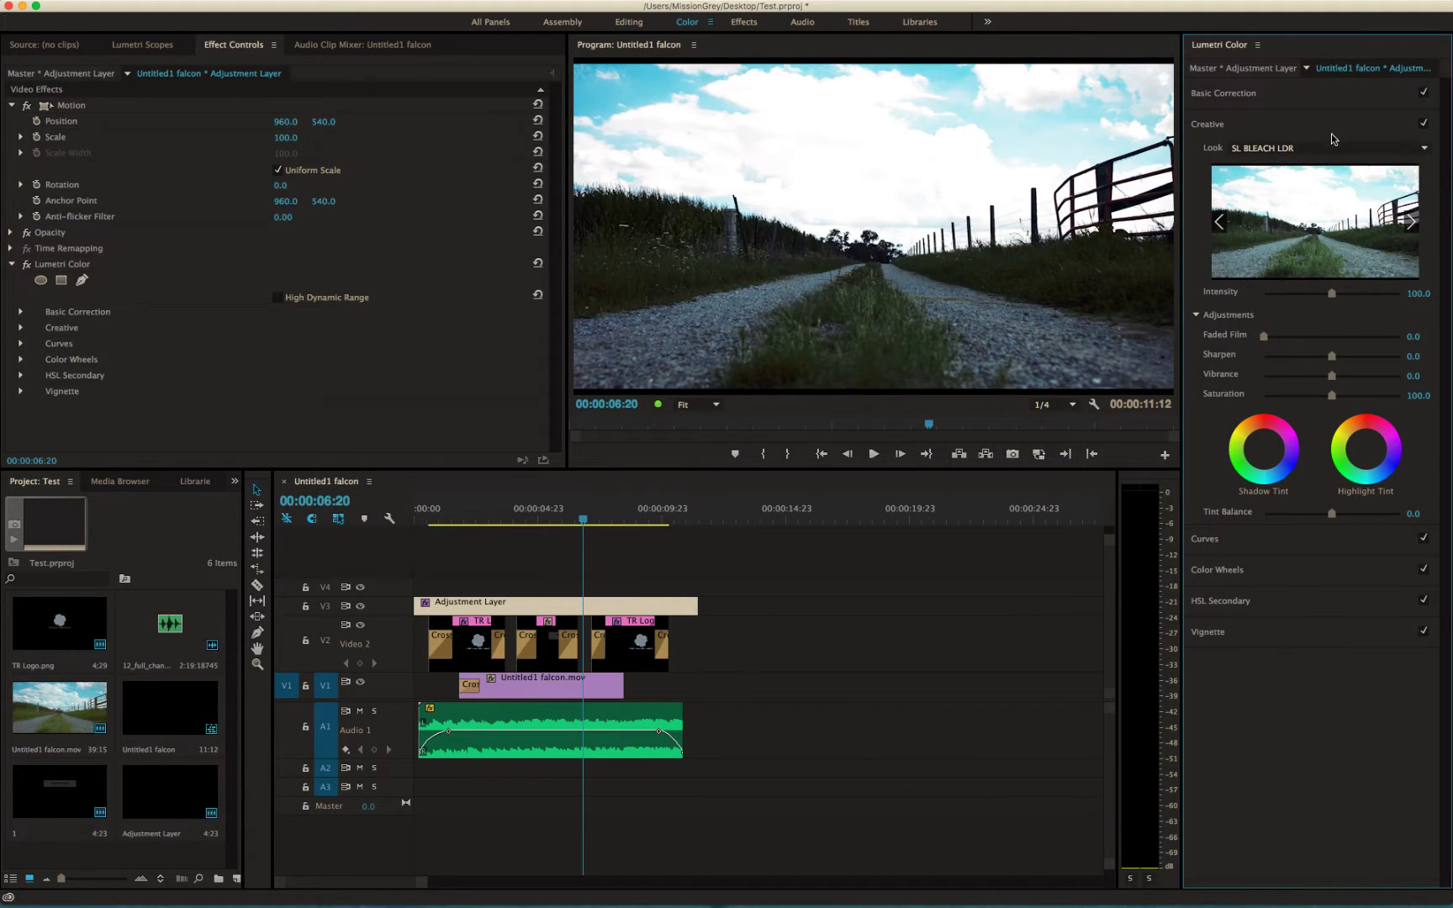
{"action": "left_click", "coordinate": [1262, 149]}
{"action": "left_click", "coordinate": [1100, 227]}
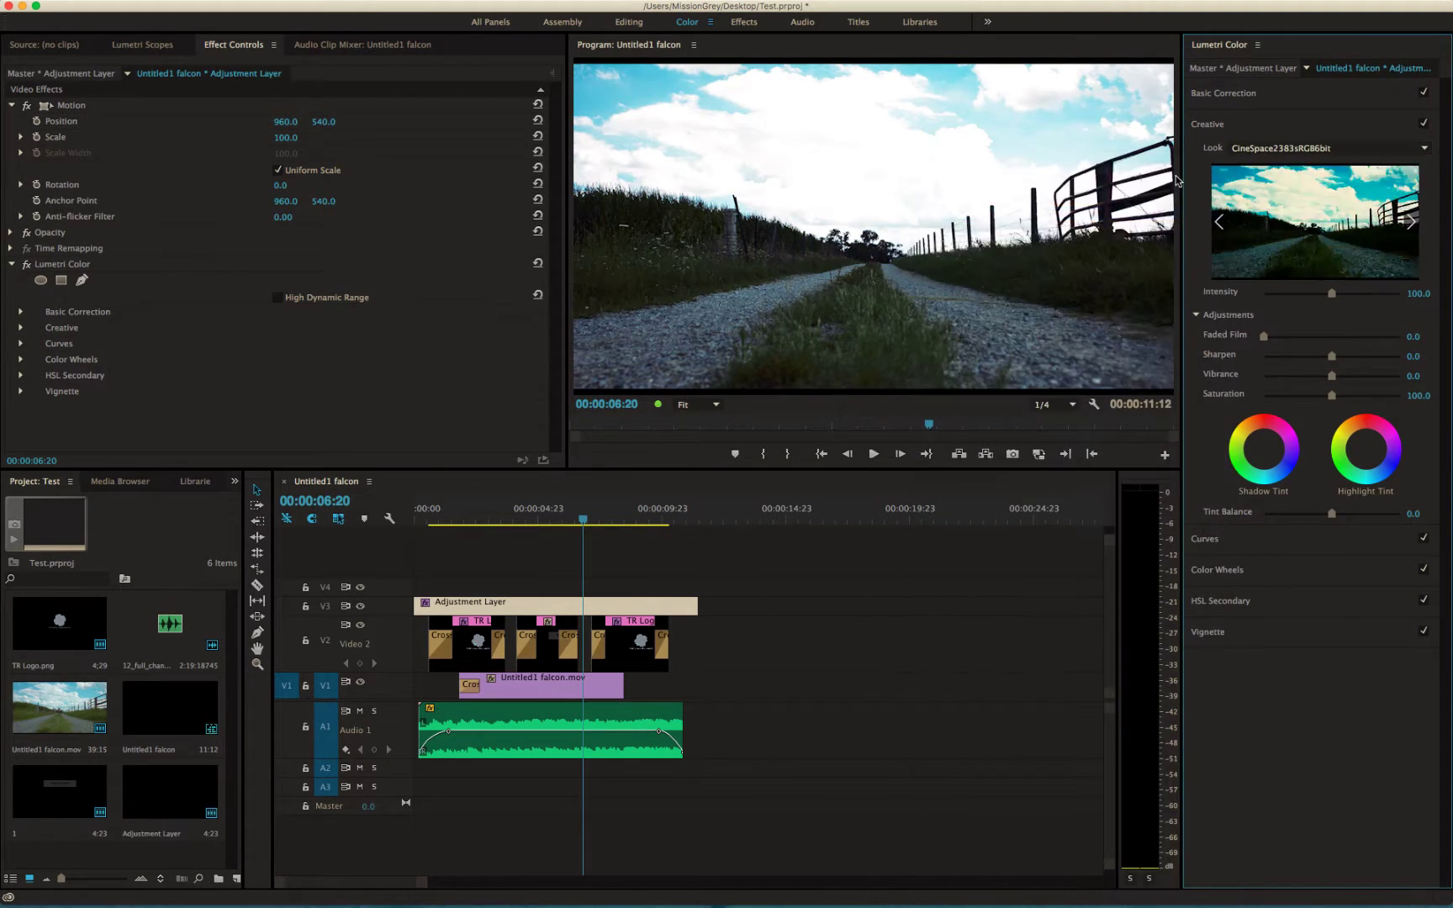
Apply the Fuji REALA 500D Kodak 2393 look with Intensity 55.6, Faded Film 17.2 and Saturation 126.7, toggling Lumetri Color off and on to compare
{"action": "left_click", "coordinate": [1261, 149]}
{"action": "left_click", "coordinate": [1058, 285]}
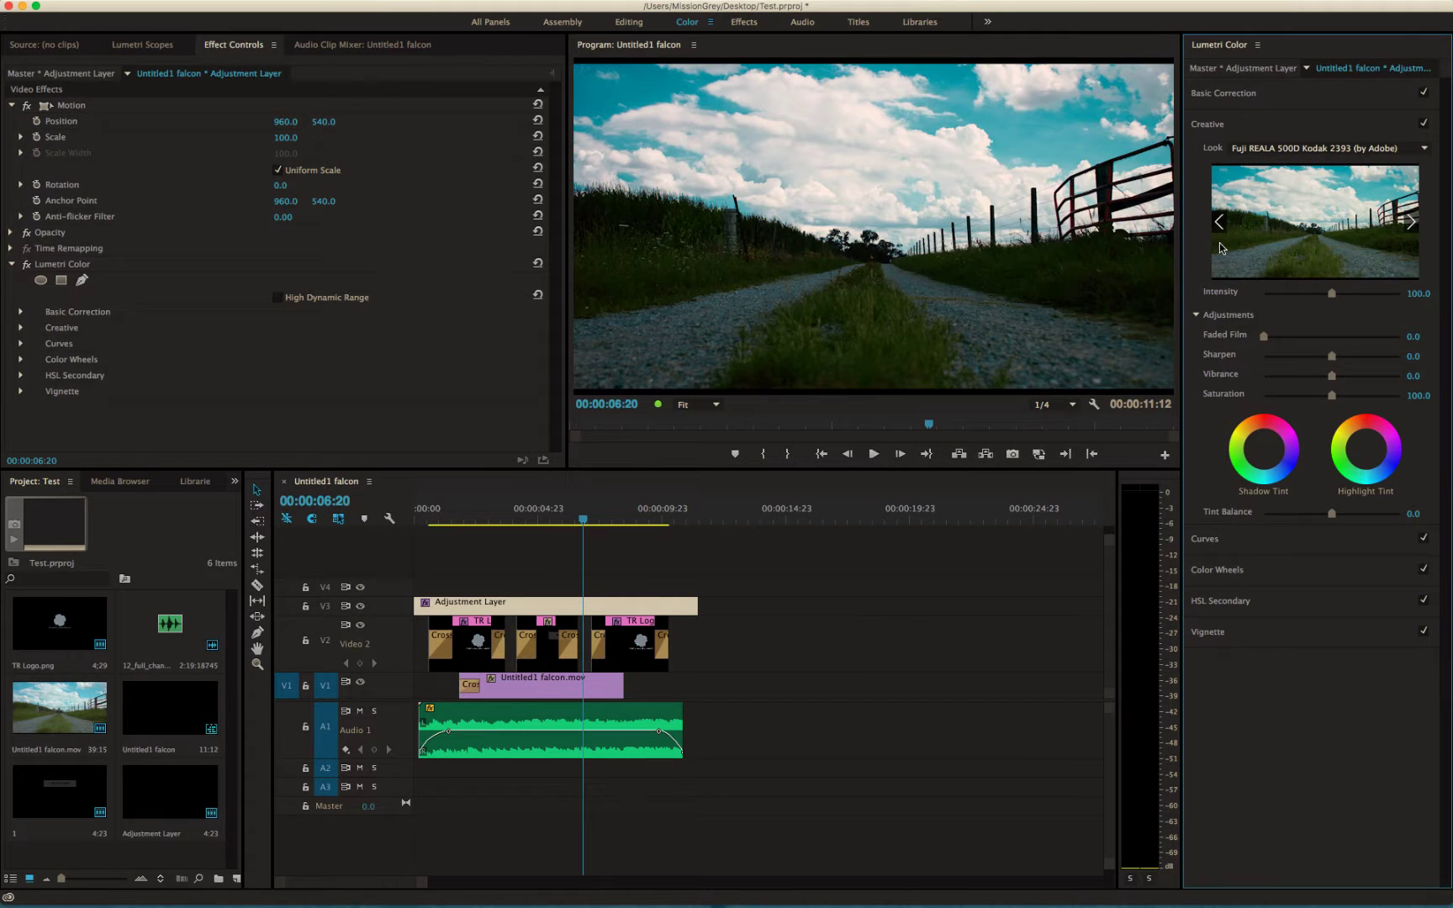
{"action": "left_click", "coordinate": [1302, 295]}
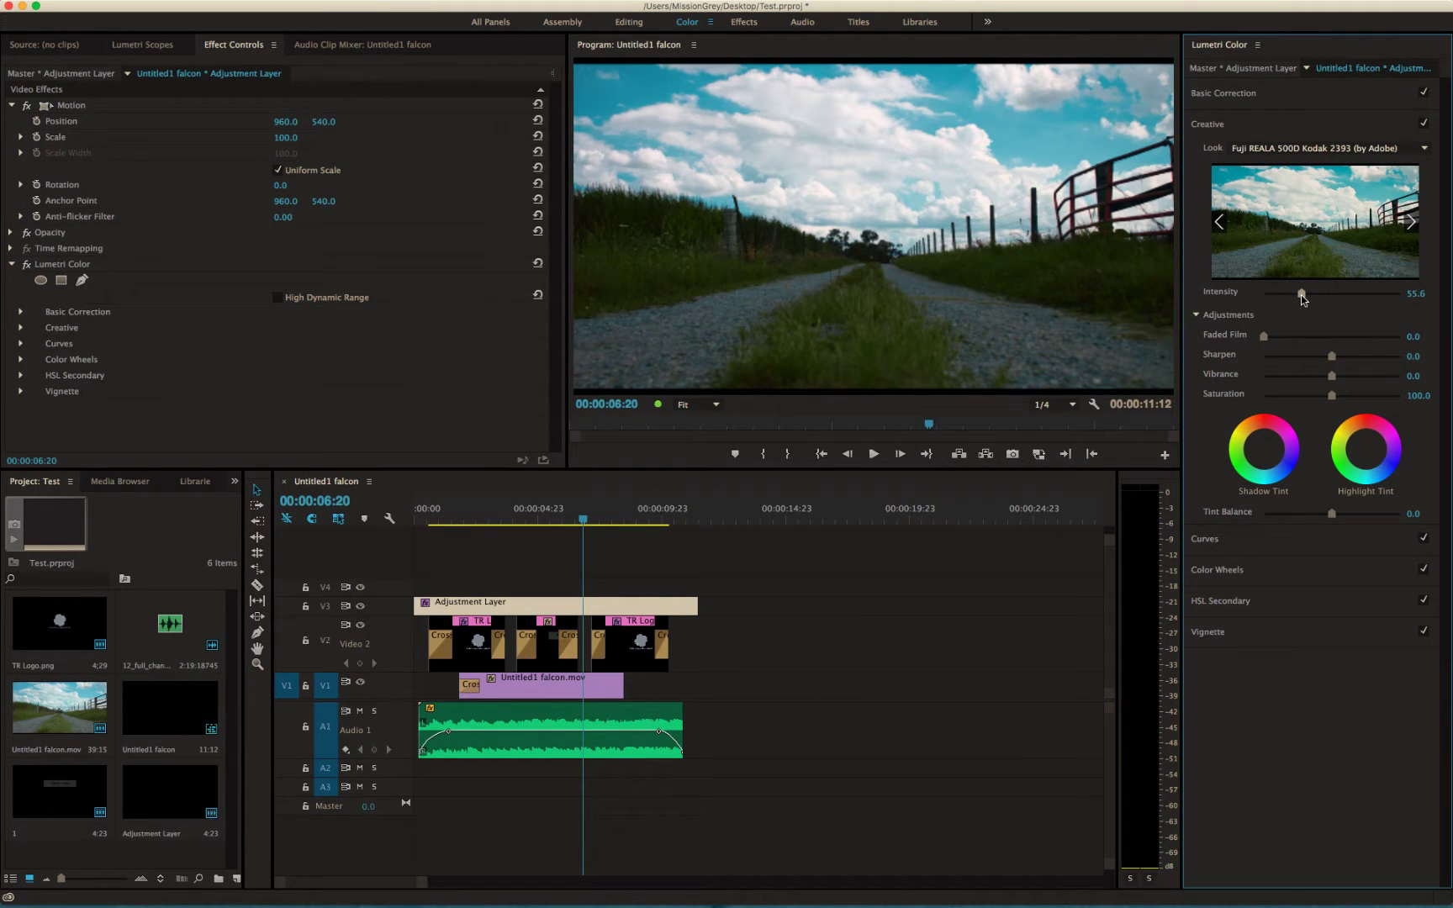
{"action": "mouse_move", "coordinate": [1272, 338]}
{"action": "left_mouse_down"}
{"action": "mouse_move", "coordinate": [1312, 338]}
{"action": "mouse_move", "coordinate": [1287, 338]}
{"action": "left_mouse_up"}
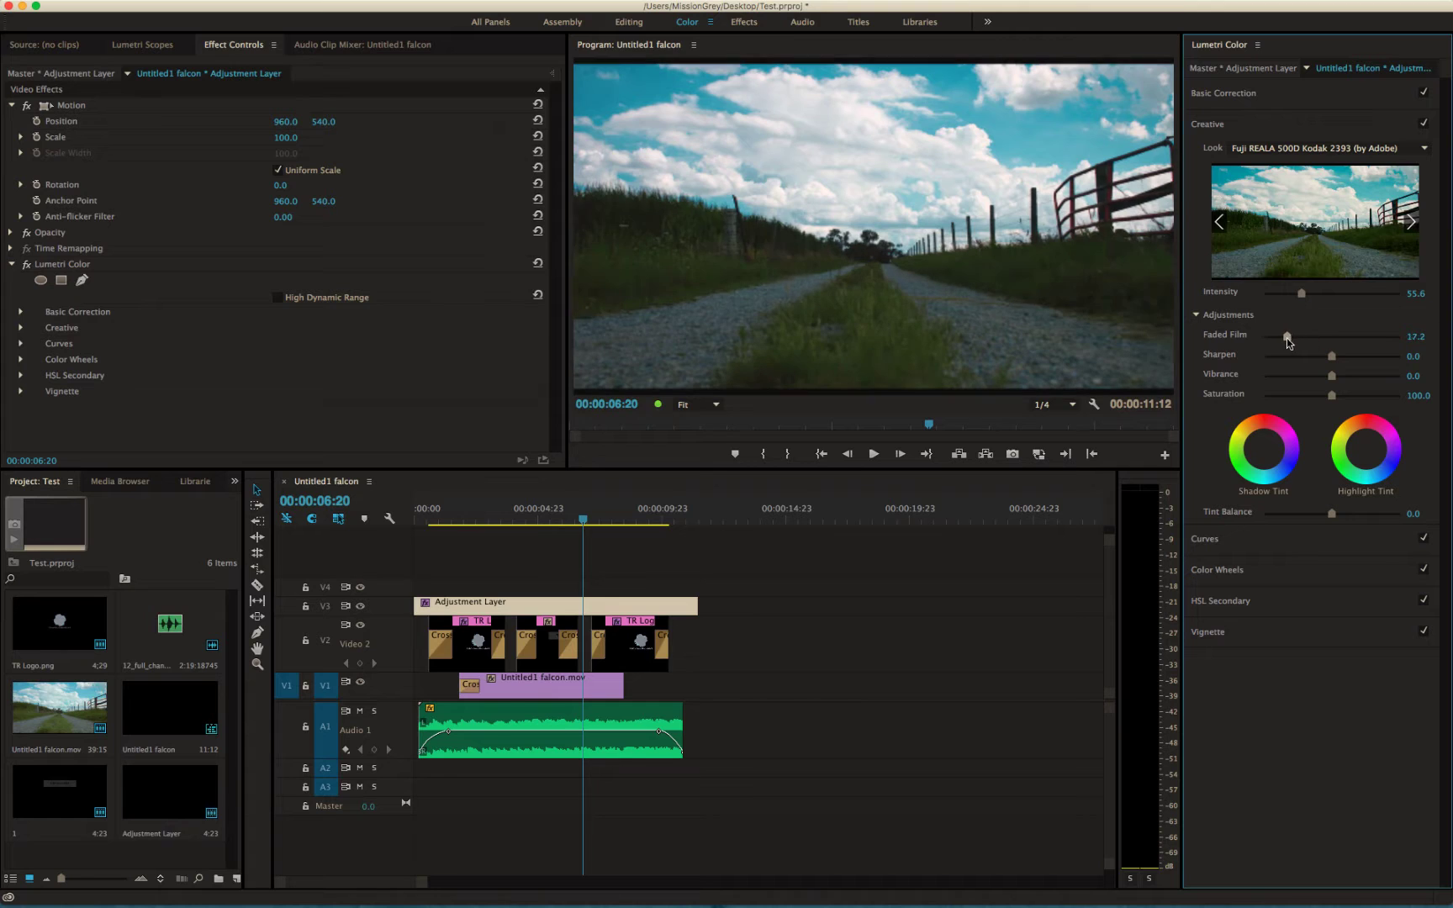
{"action": "left_click", "coordinate": [1350, 395]}
{"action": "left_click", "coordinate": [27, 264]}
{"action": "left_click", "coordinate": [27, 264]}
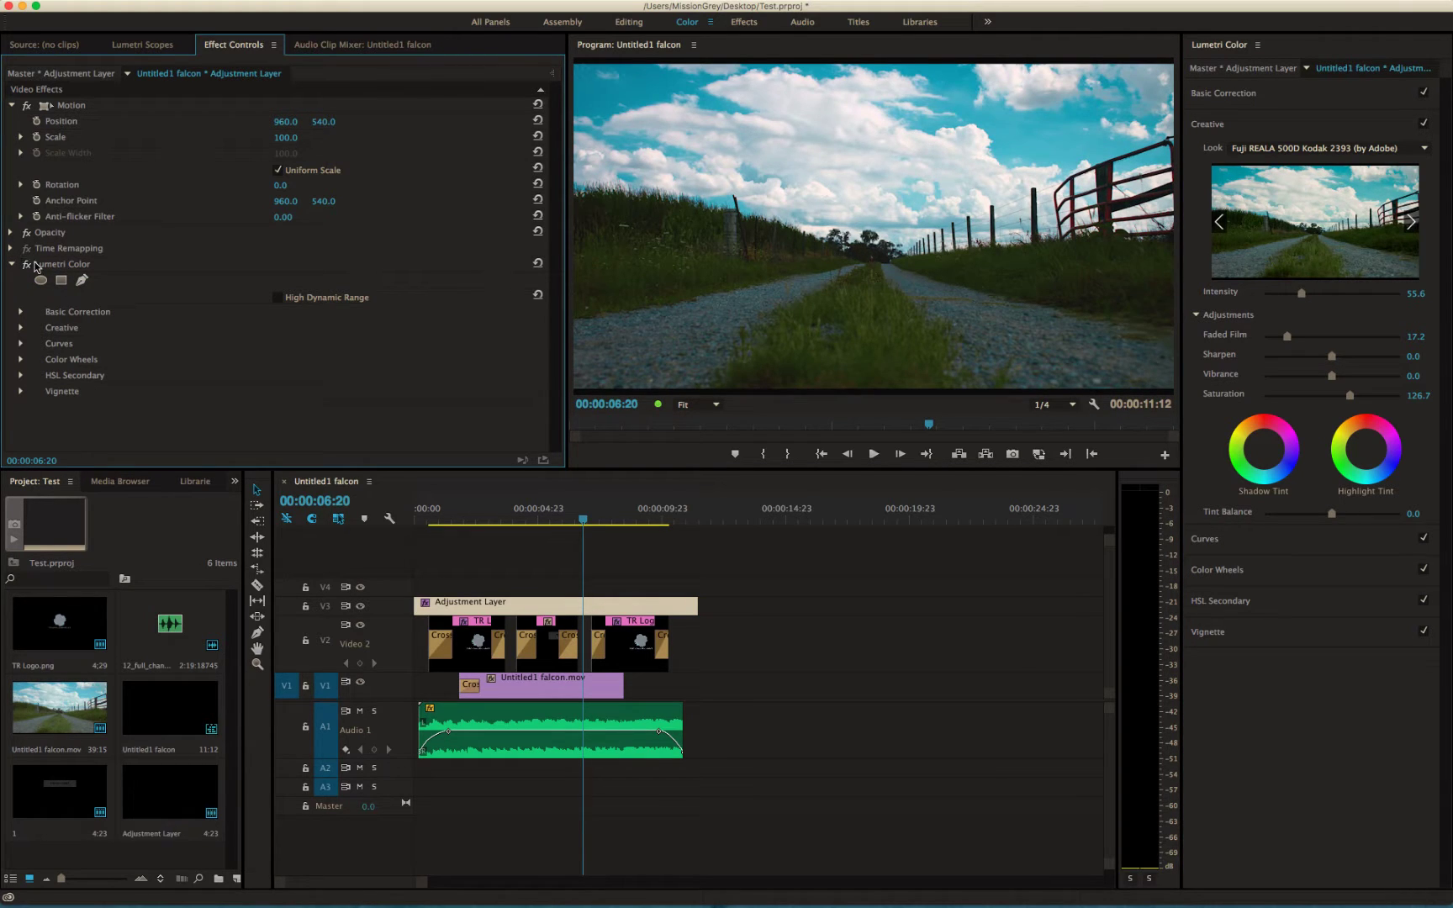
Toggle the adjustment layer's Lumetri Color effect off and on to compare the graded and ungraded image
{"action": "left_click", "coordinate": [27, 265]}
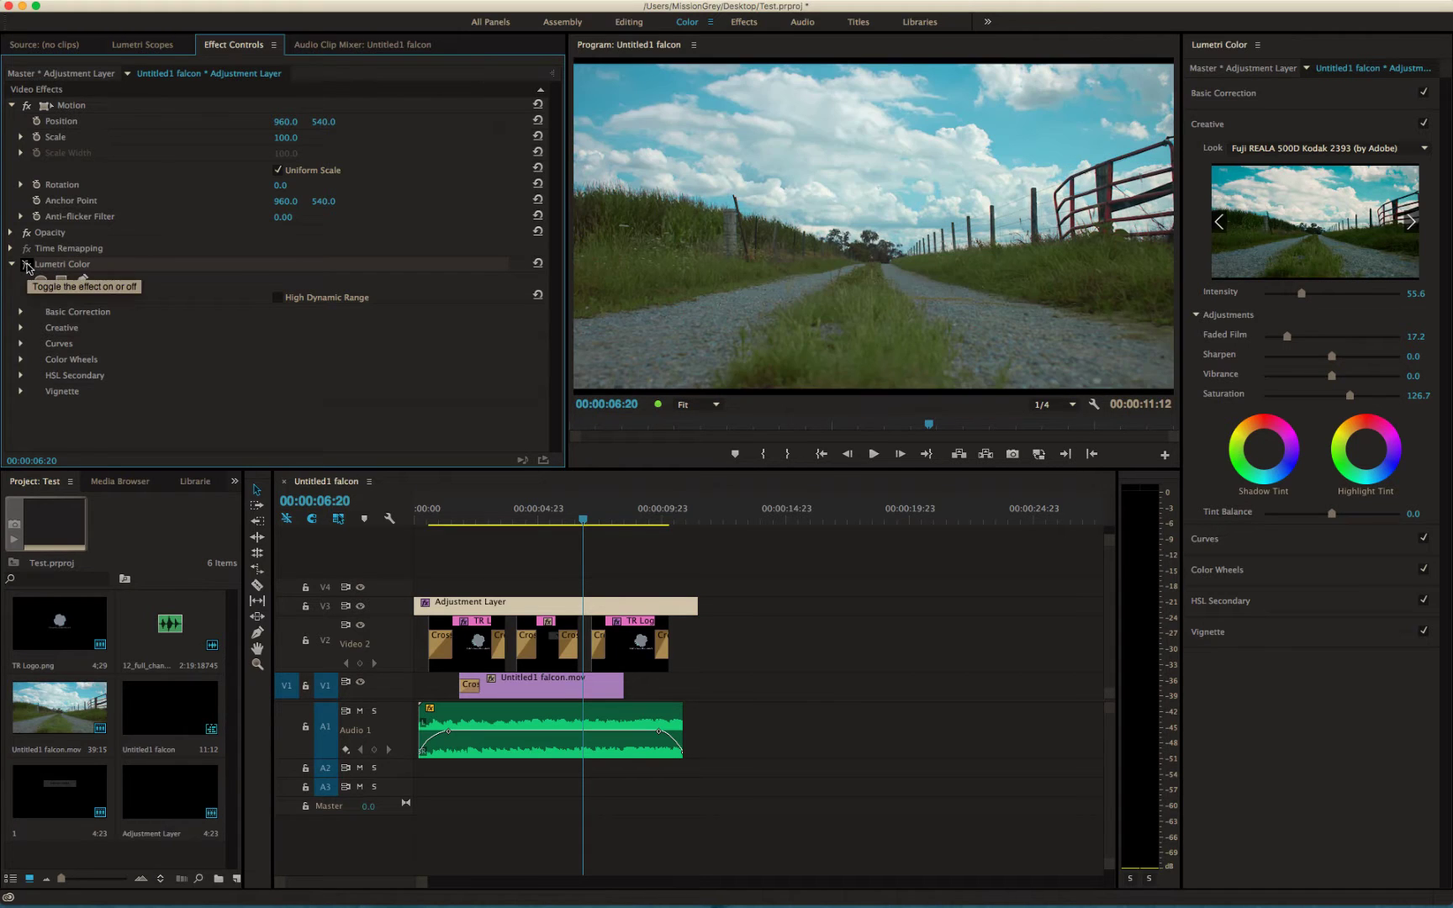
{"action": "left_click", "coordinate": [27, 265]}
{"action": "left_click", "coordinate": [27, 265]}
{"action": "left_click", "coordinate": [27, 265]}
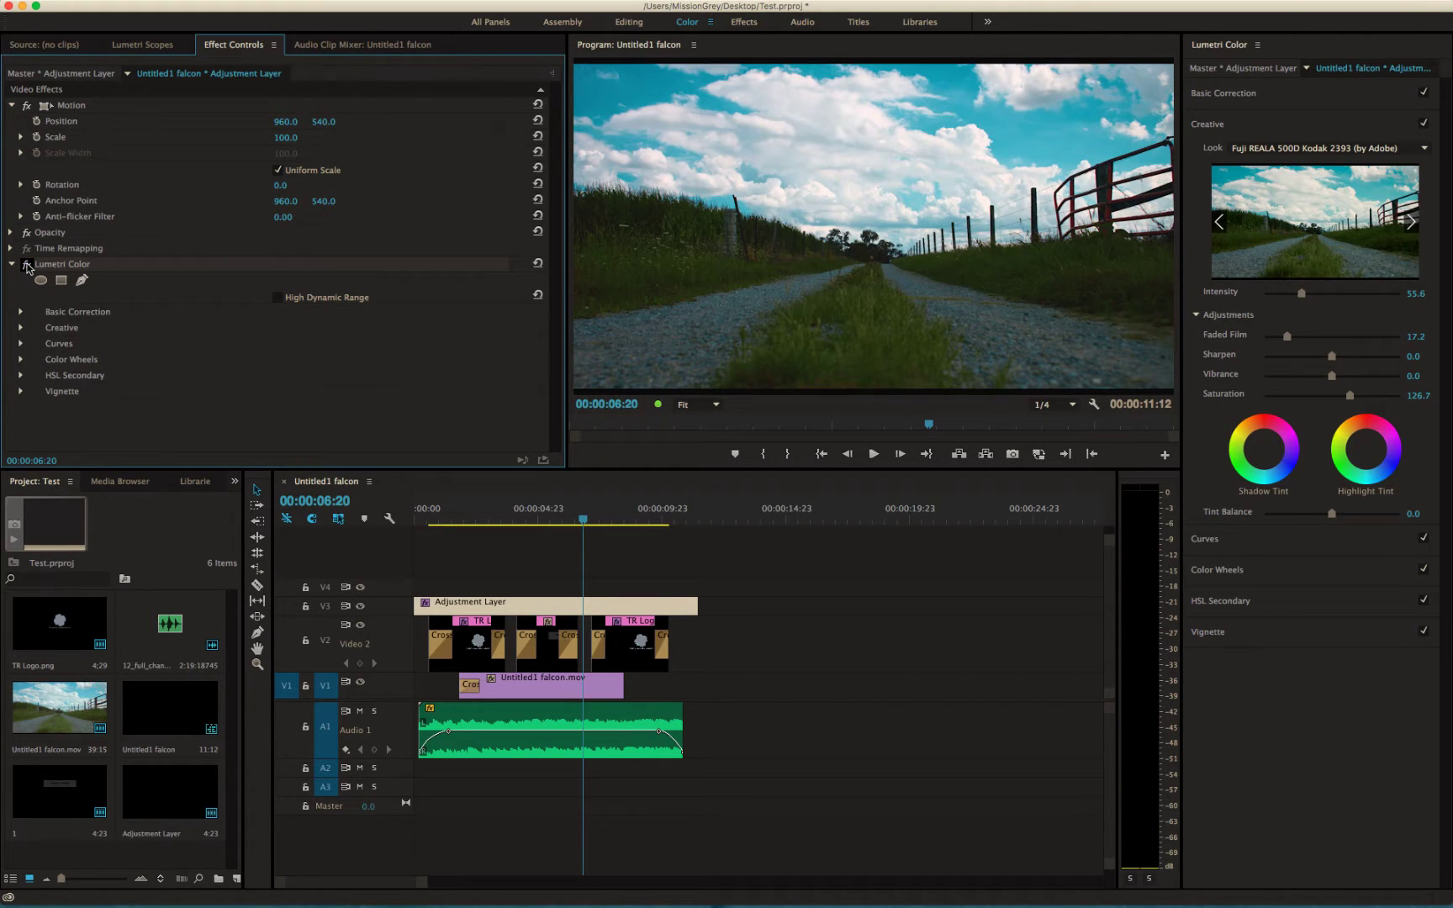
Select the music clip on A1 and scrub through the sequence from 00:00:00:15 to 00:00:10:02
{"action": "left_click", "coordinate": [536, 730]}
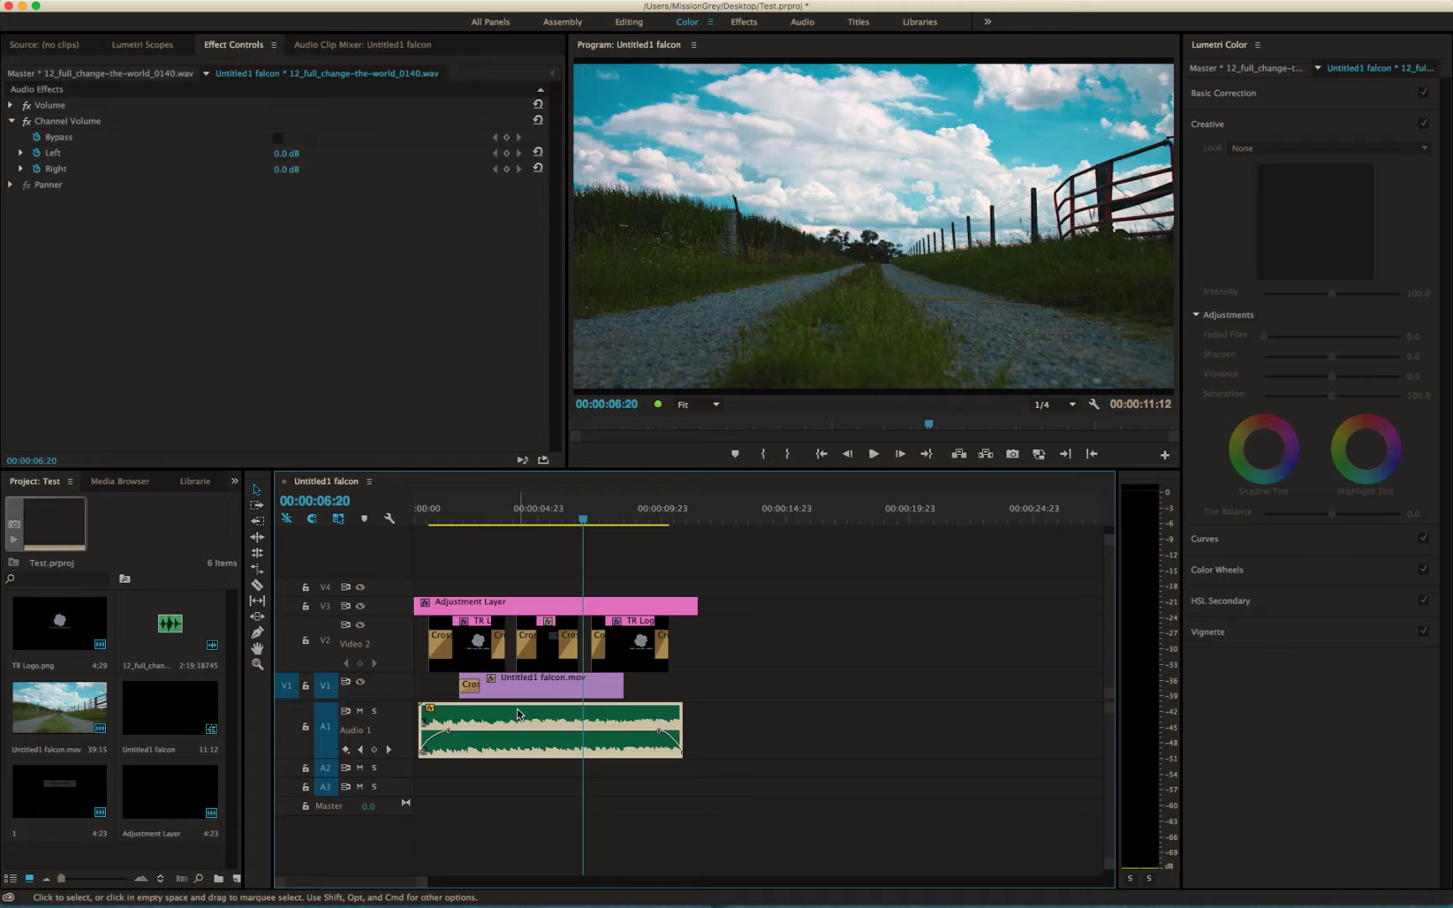
{"action": "right_click", "coordinate": [518, 708]}
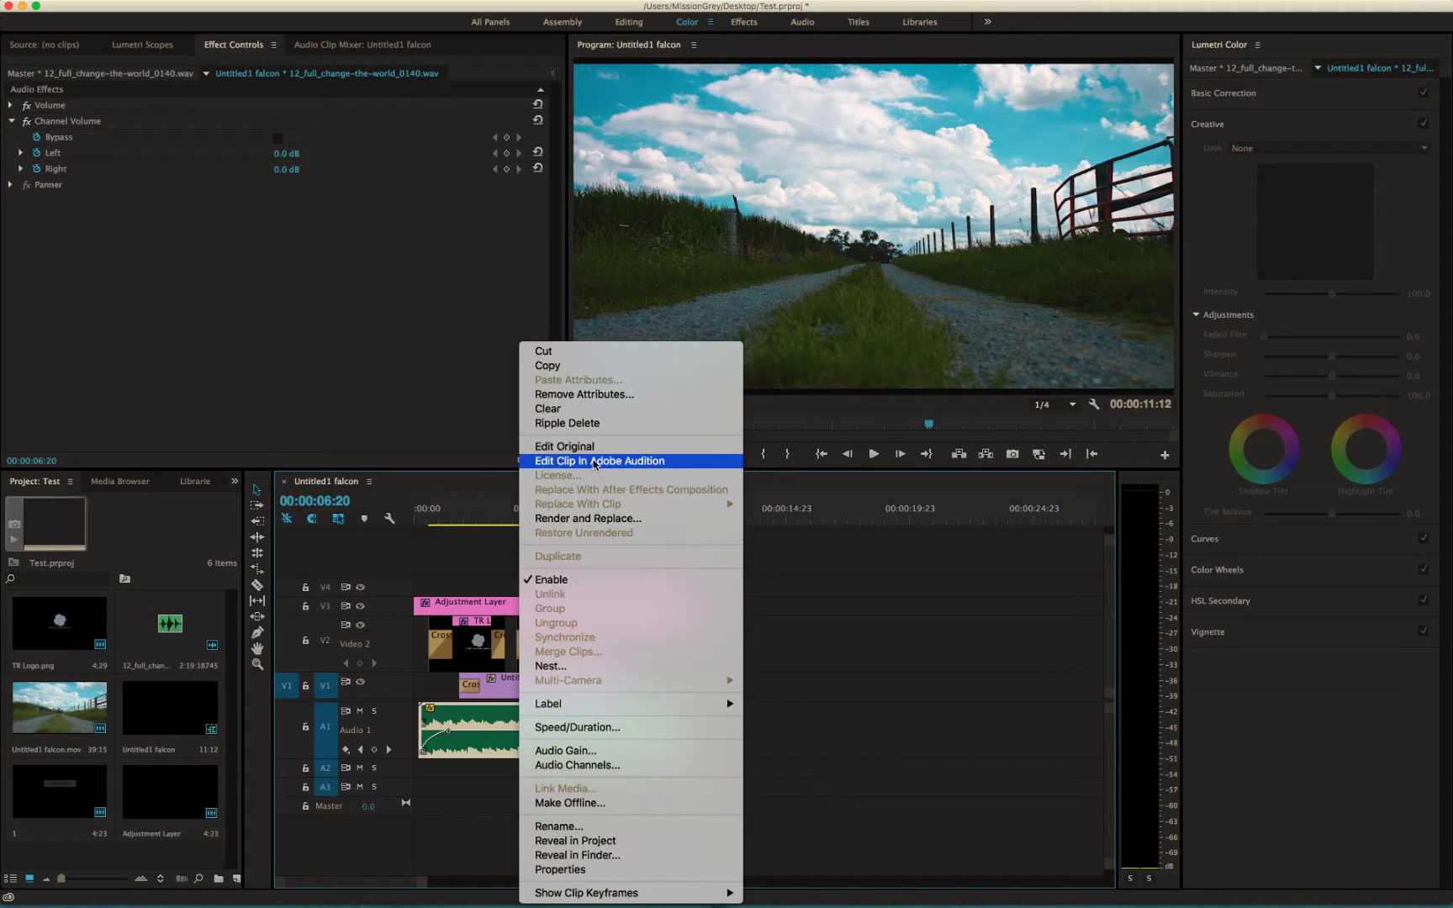
{"action": "left_click", "coordinate": [460, 781]}
{"action": "left_click", "coordinate": [430, 508]}
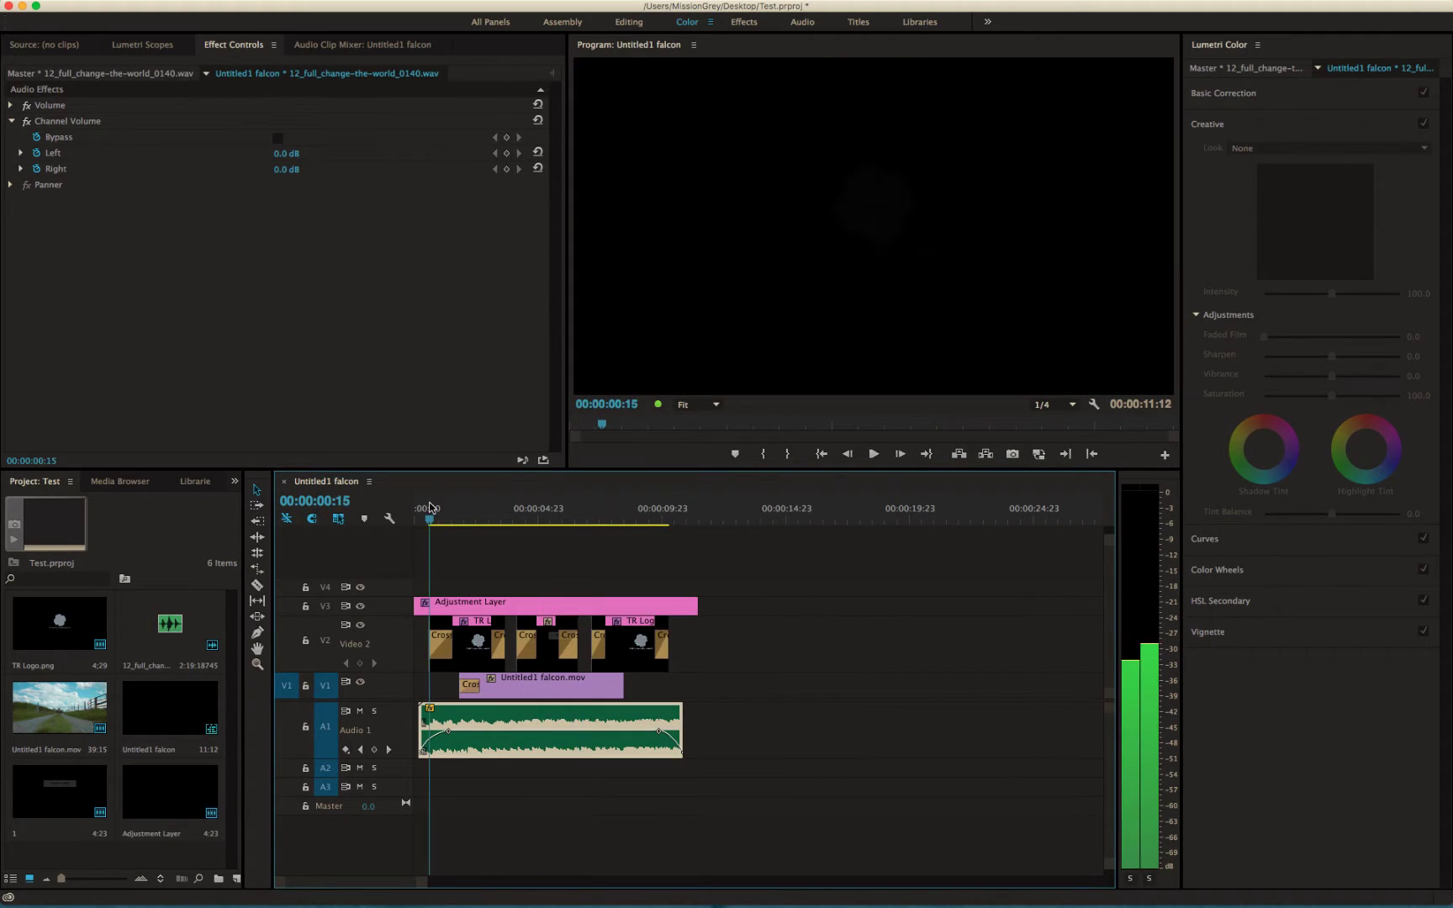
{"action": "left_click_drag", "start_coordinate": [431, 508], "coordinate": [666, 548]}
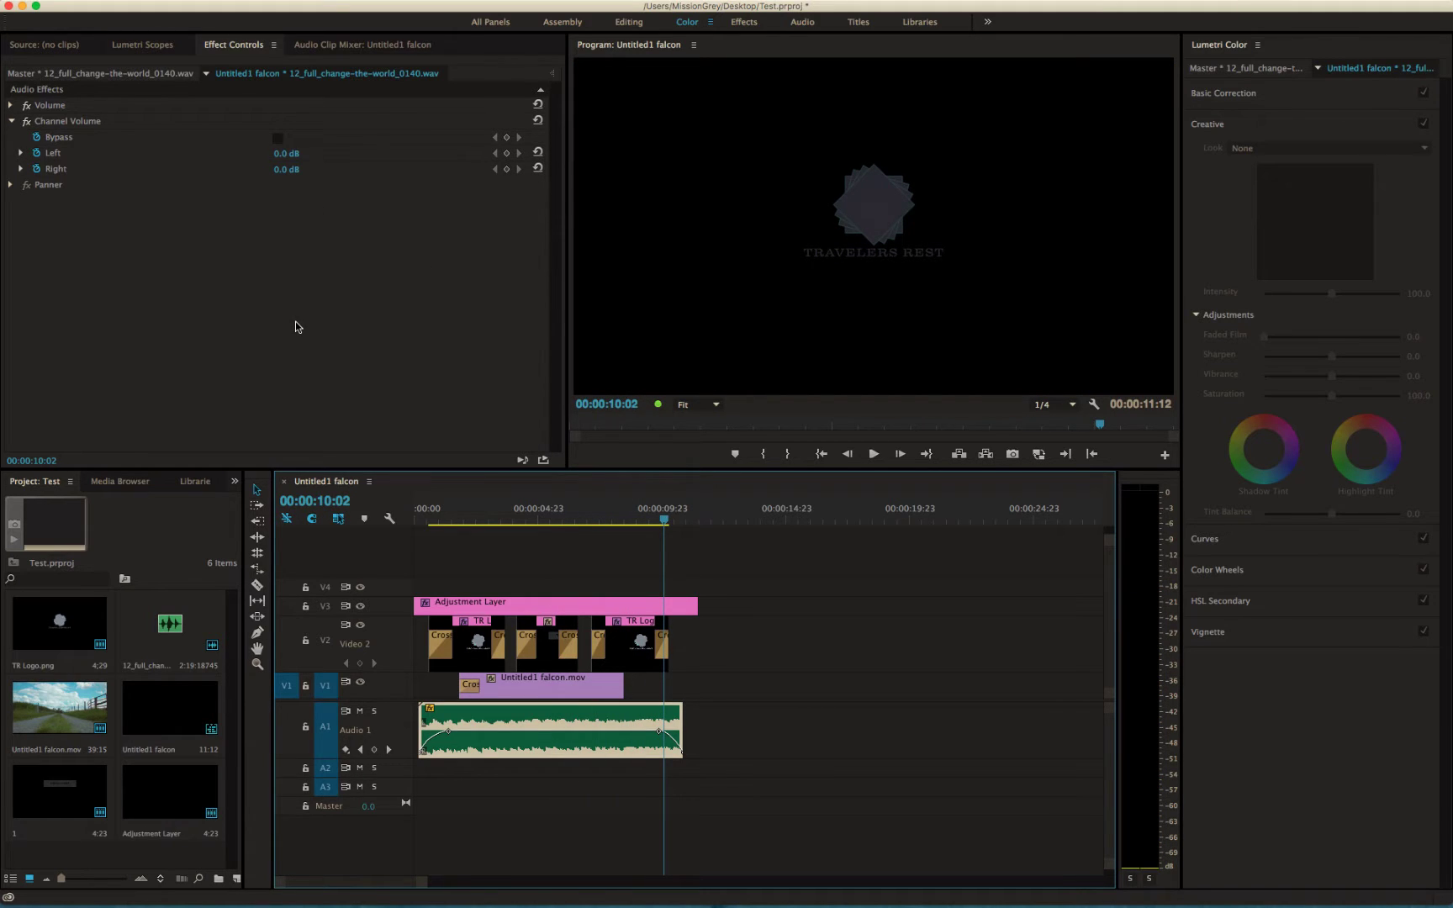
Save the project and open the media export settings for the sequence
{"action": "key", "text": "super+s"}
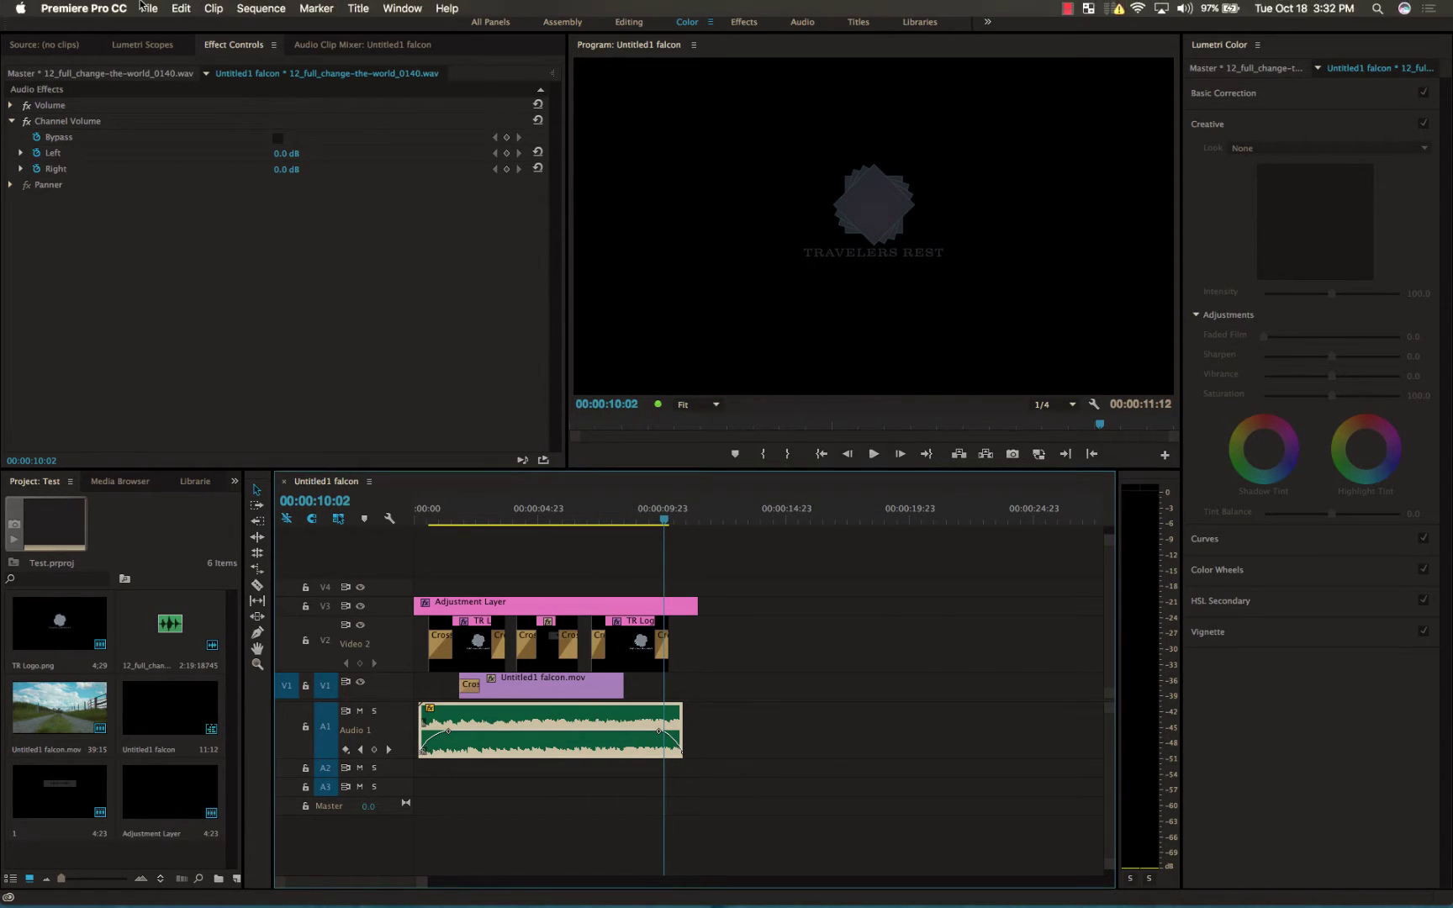
{"action": "left_click", "coordinate": [157, 6]}
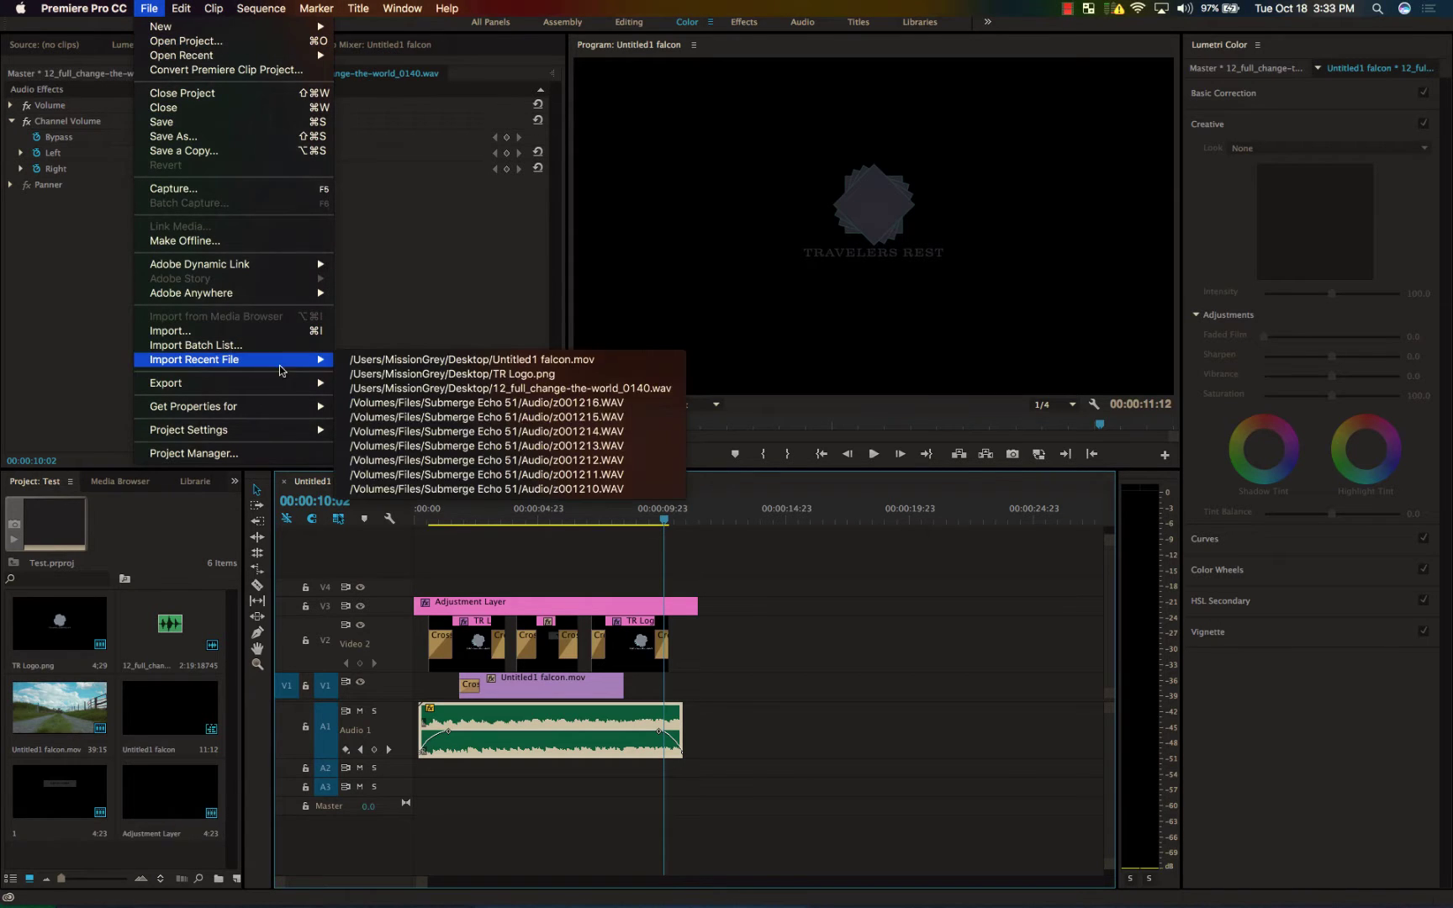
{"action": "mouse_move", "coordinate": [294, 382]}
{"action": "left_click", "coordinate": [354, 382]}
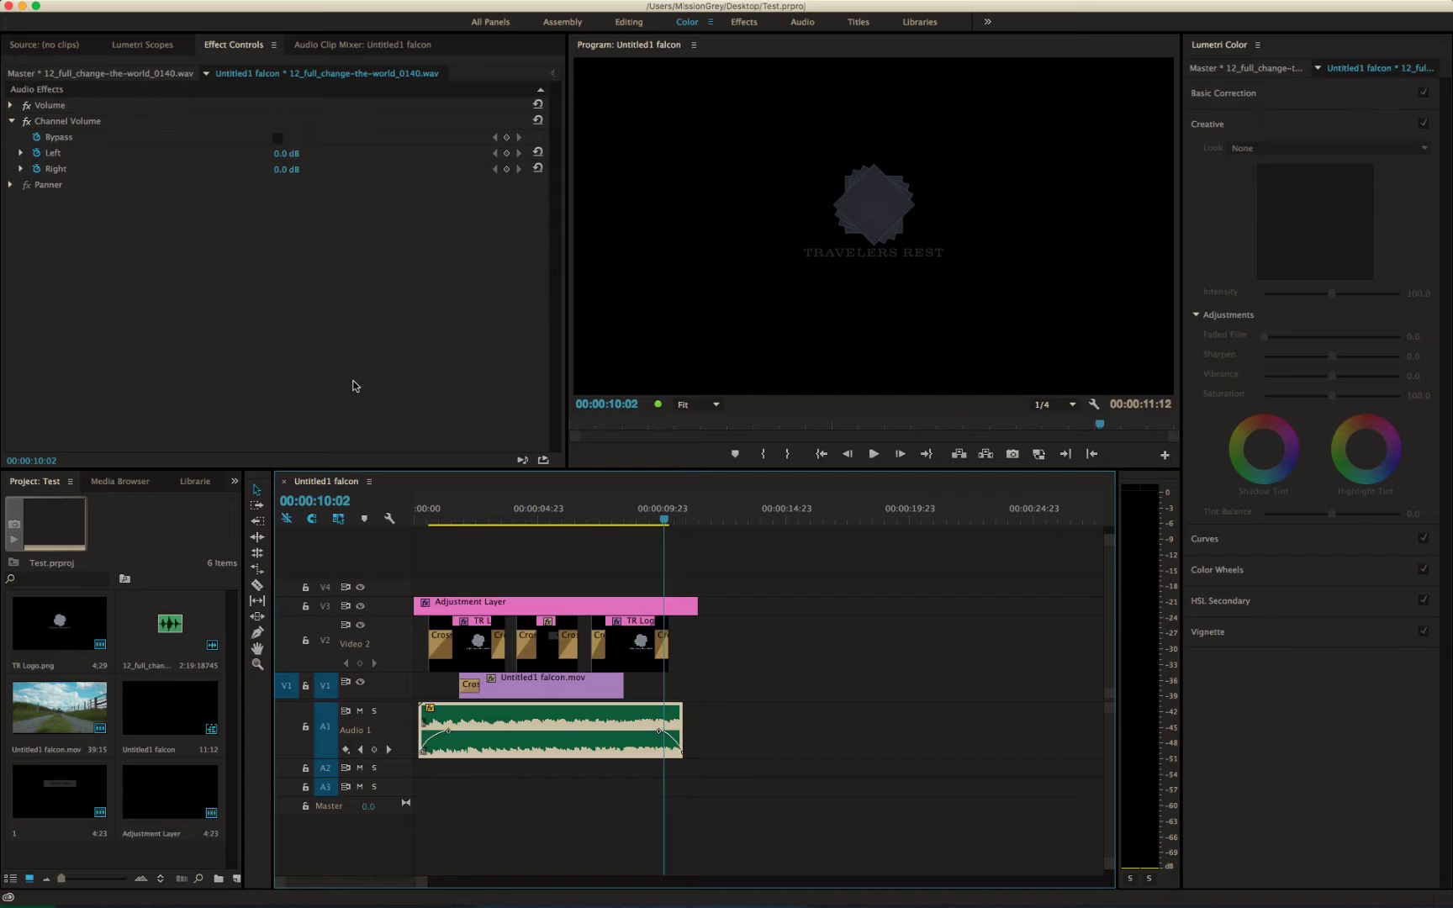
{"action": "left_click_drag", "start_coordinate": [517, 201], "coordinate": [798, 85]}
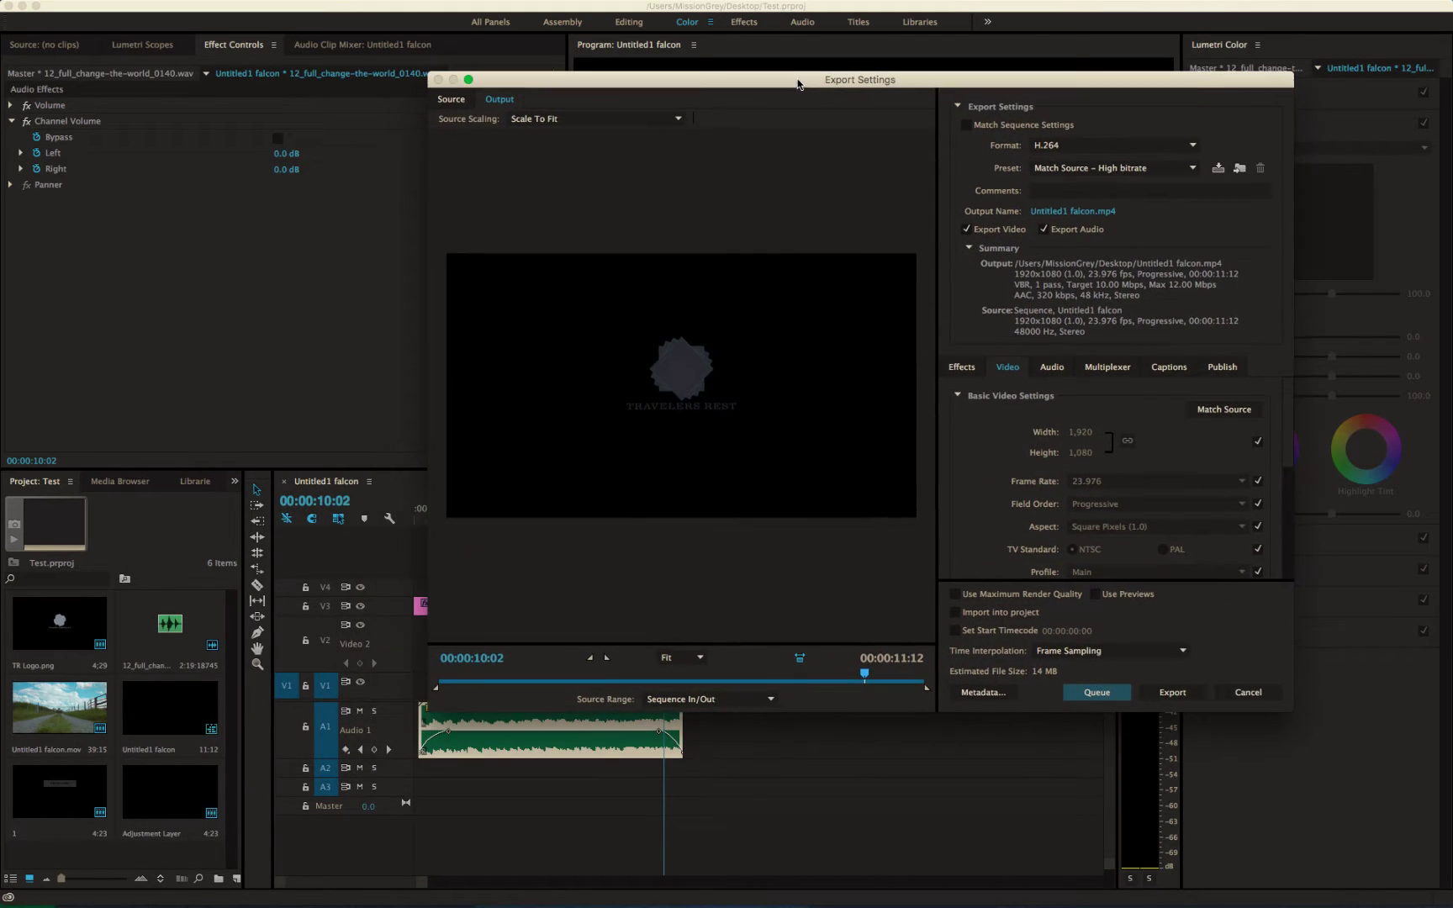
Try the QuickTime export format with the Apple ProRes 422 (Proxy) codec, matching the basic video settings to the source
{"action": "left_click", "coordinate": [1110, 146]}
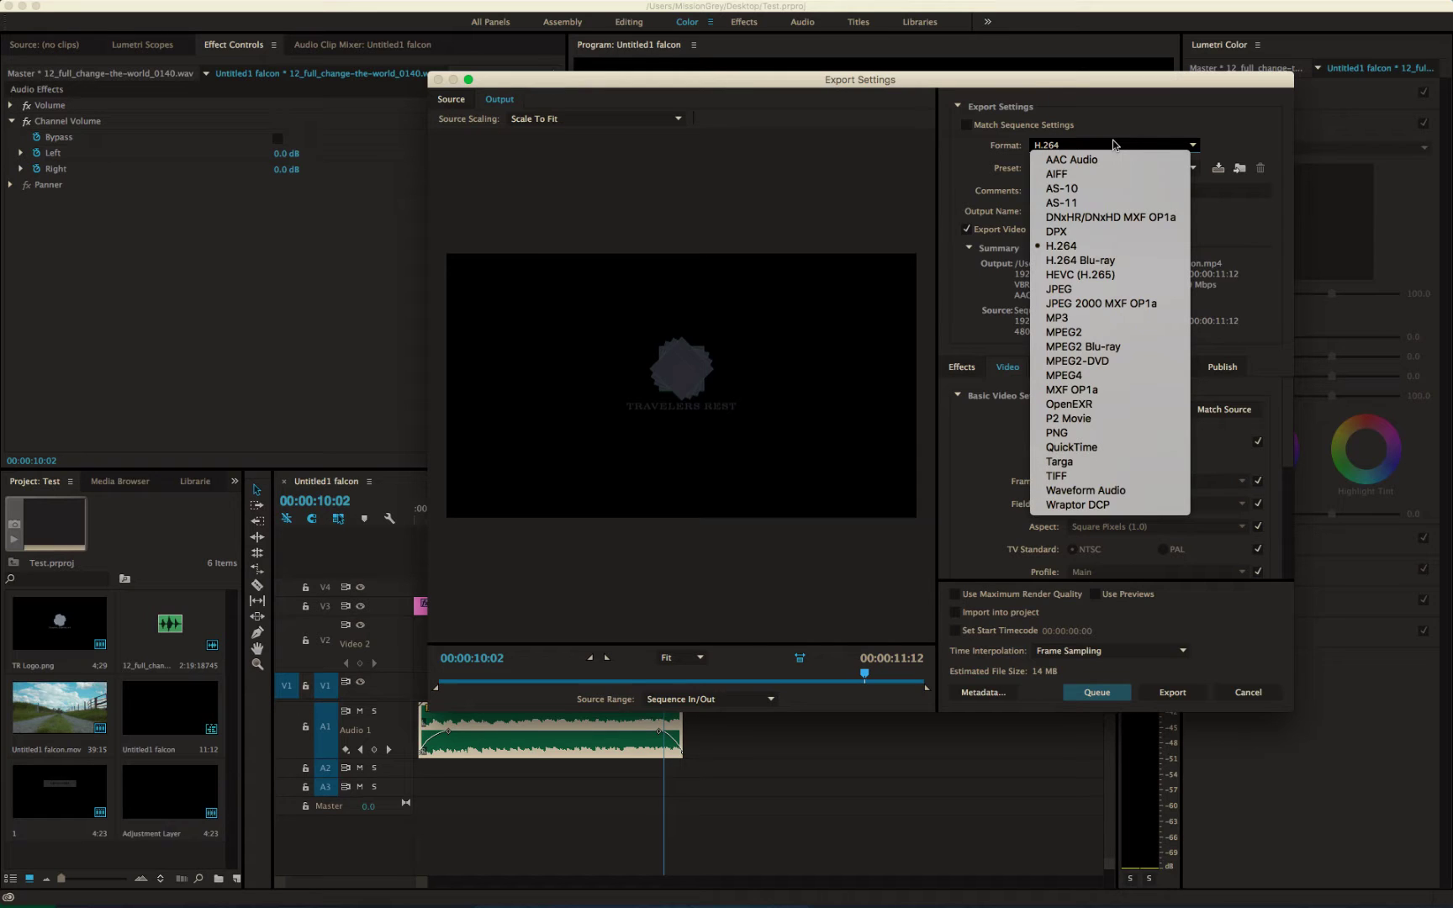
{"action": "left_click", "coordinate": [1075, 447]}
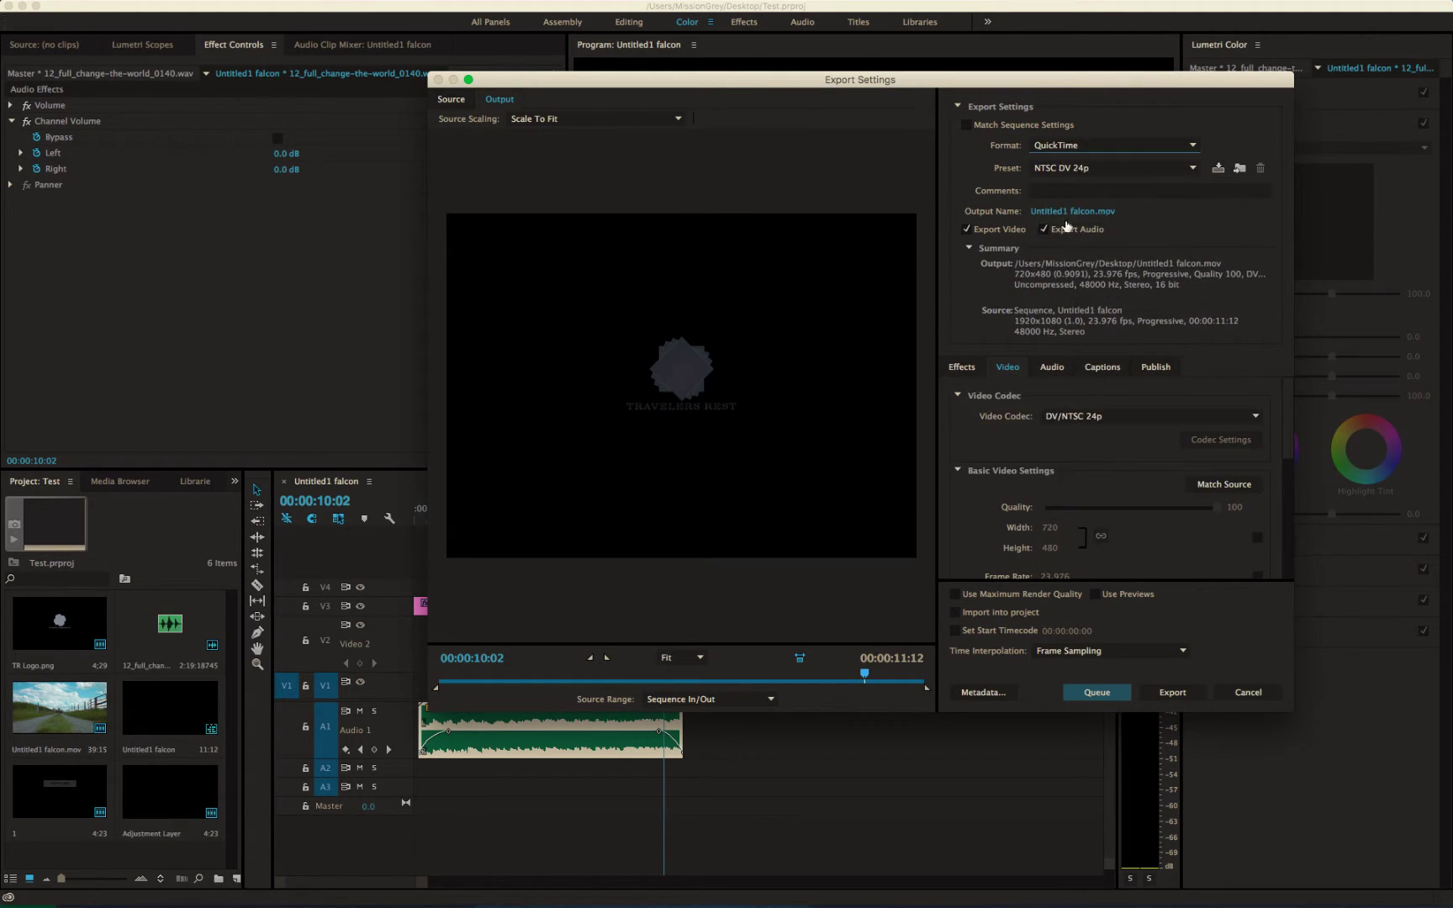
{"action": "left_click", "coordinate": [1066, 168]}
{"action": "left_click", "coordinate": [1085, 161]}
{"action": "left_click", "coordinate": [1121, 416]}
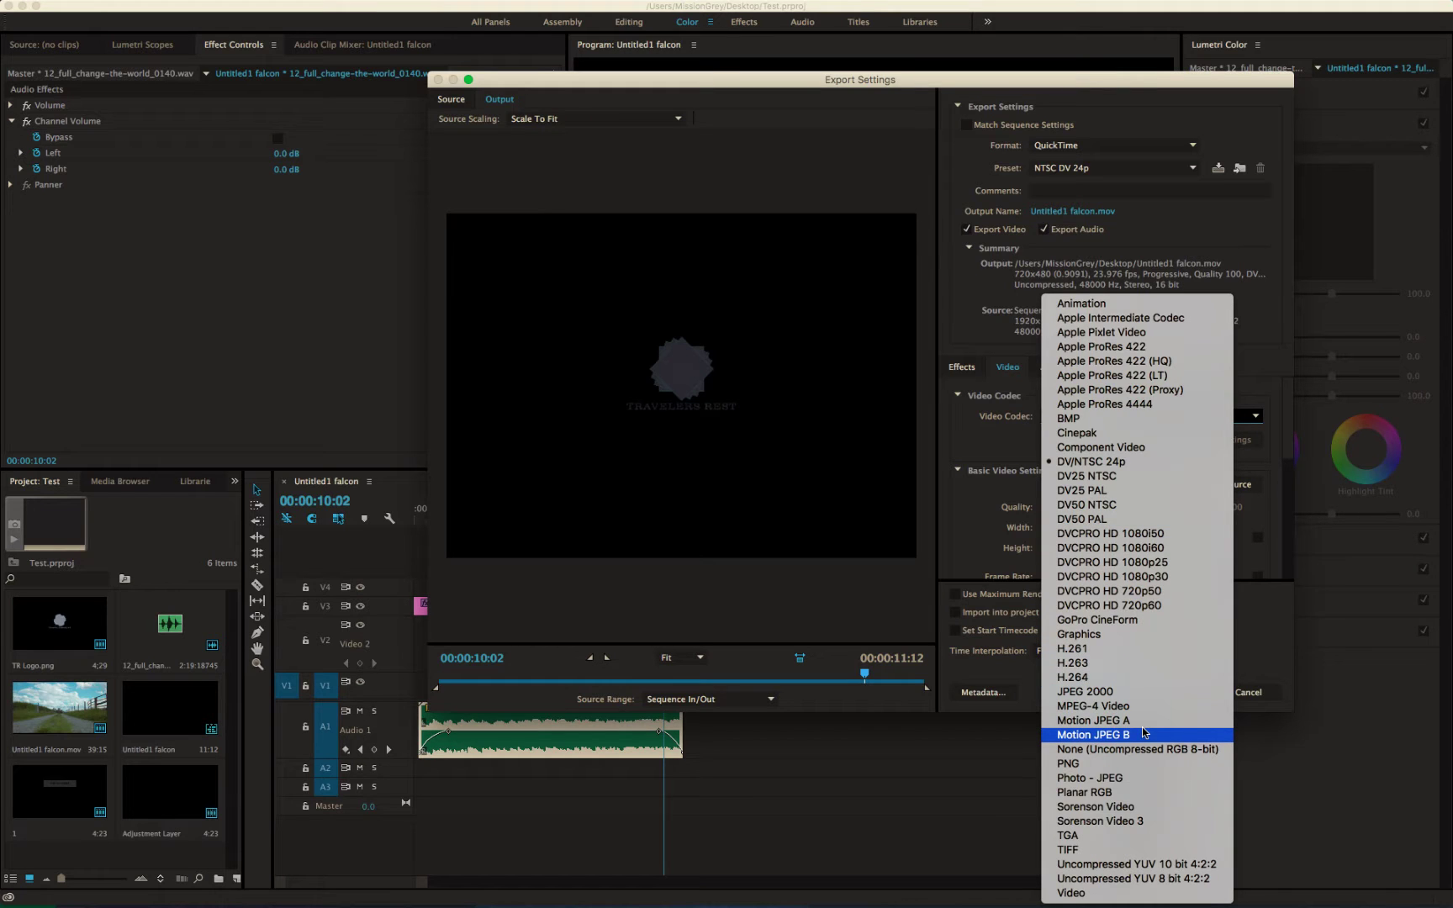
{"action": "left_click", "coordinate": [1126, 396]}
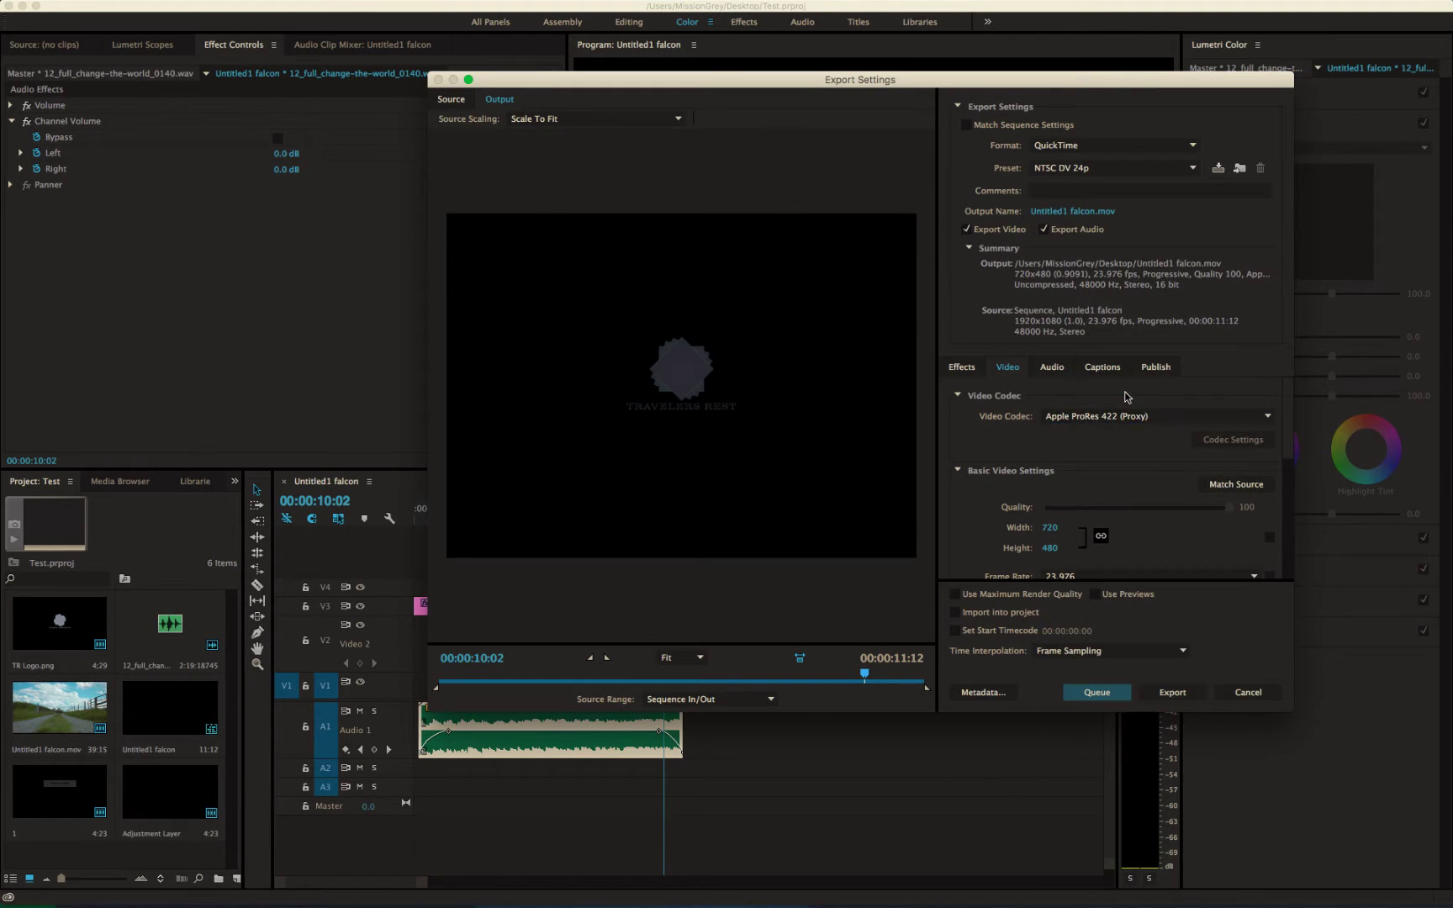
{"action": "left_click", "coordinate": [1133, 415]}
{"action": "left_click", "coordinate": [993, 443]}
{"action": "left_click", "coordinate": [1245, 490]}
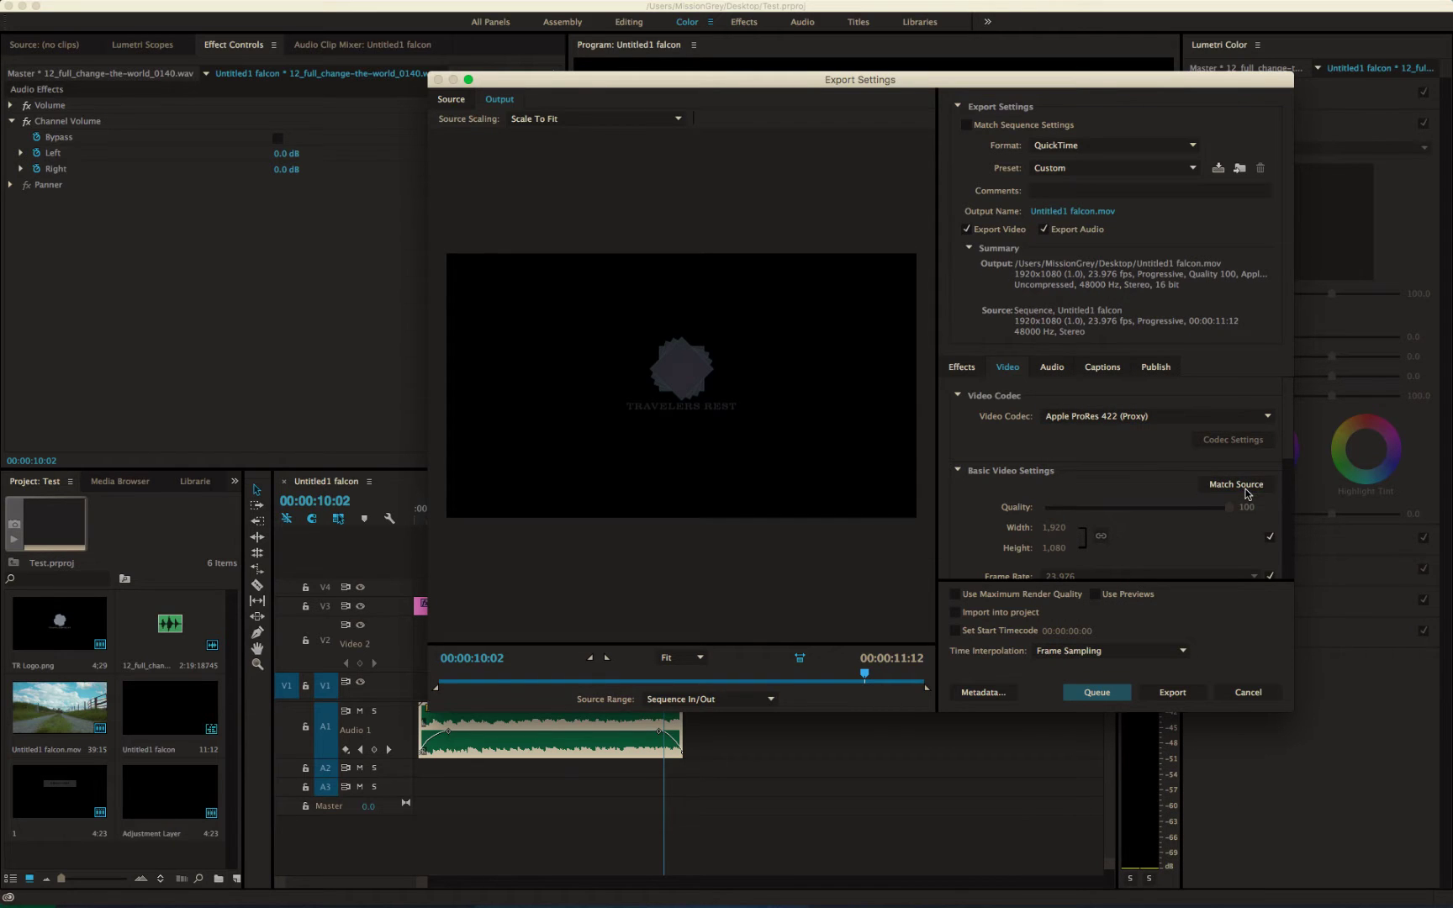
{"action": "scroll", "coordinate": [1080, 519], "scroll_direction": "down", "scroll_amount": 5}
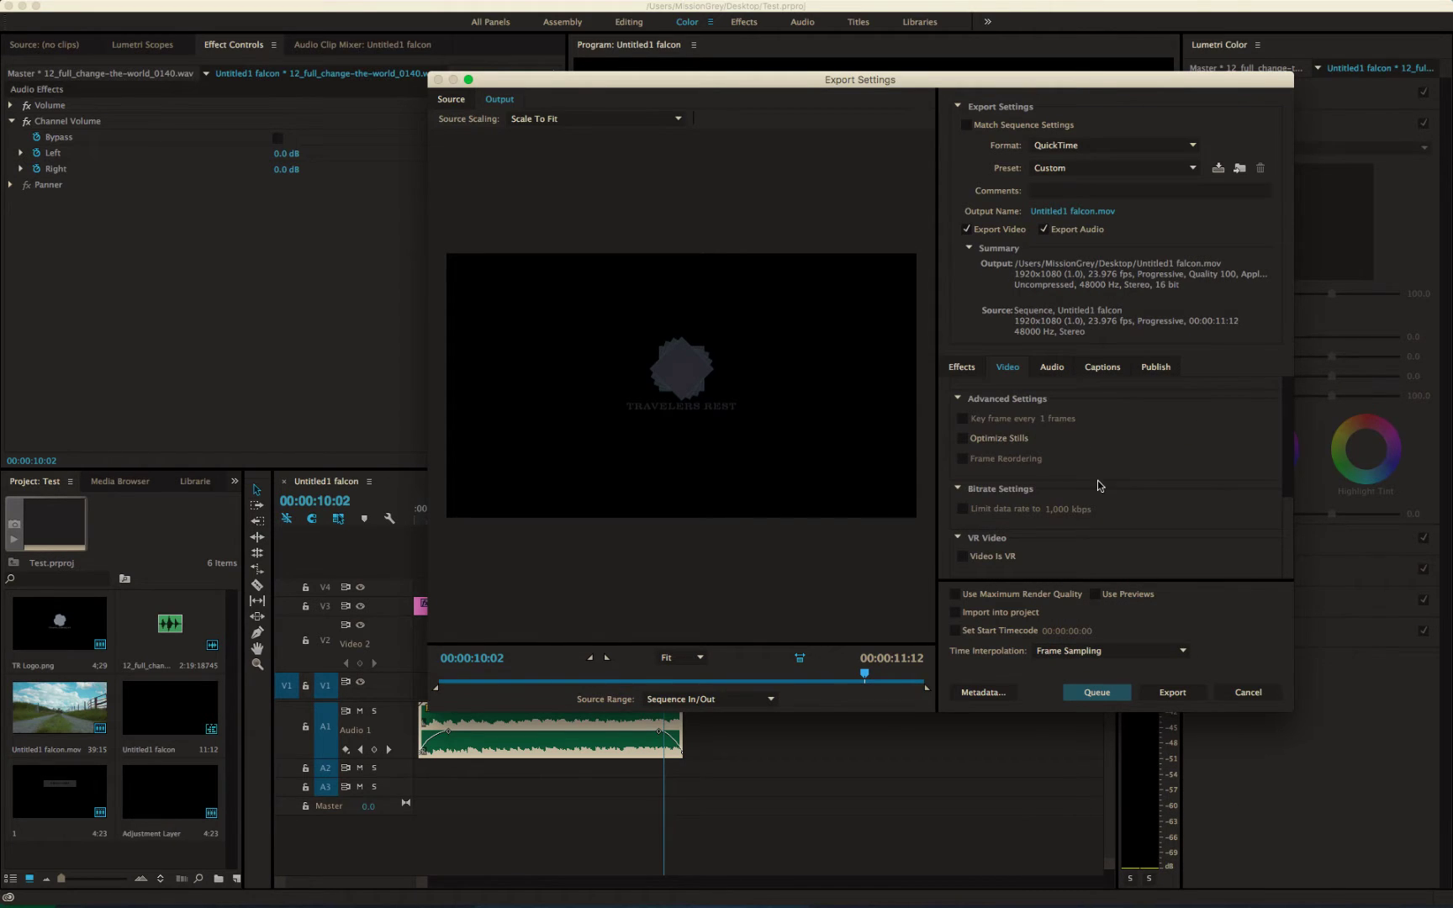
{"action": "scroll", "coordinate": [1097, 485], "scroll_direction": "up", "scroll_amount": 5}
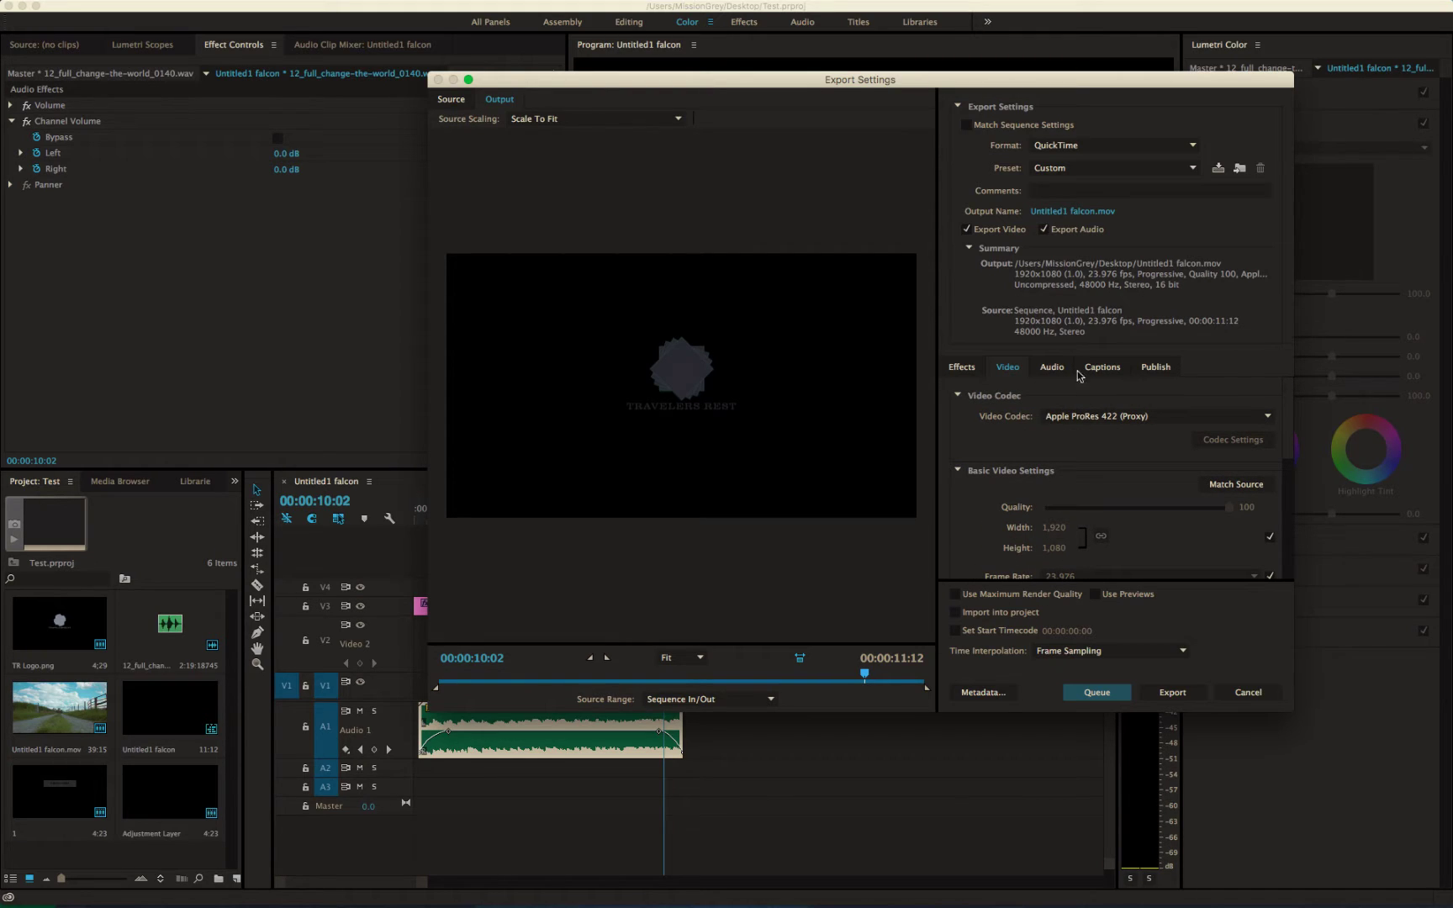
Set the export format to H.264 with the Vimeo 1080p HD preset
{"action": "left_click", "coordinate": [1080, 147]}
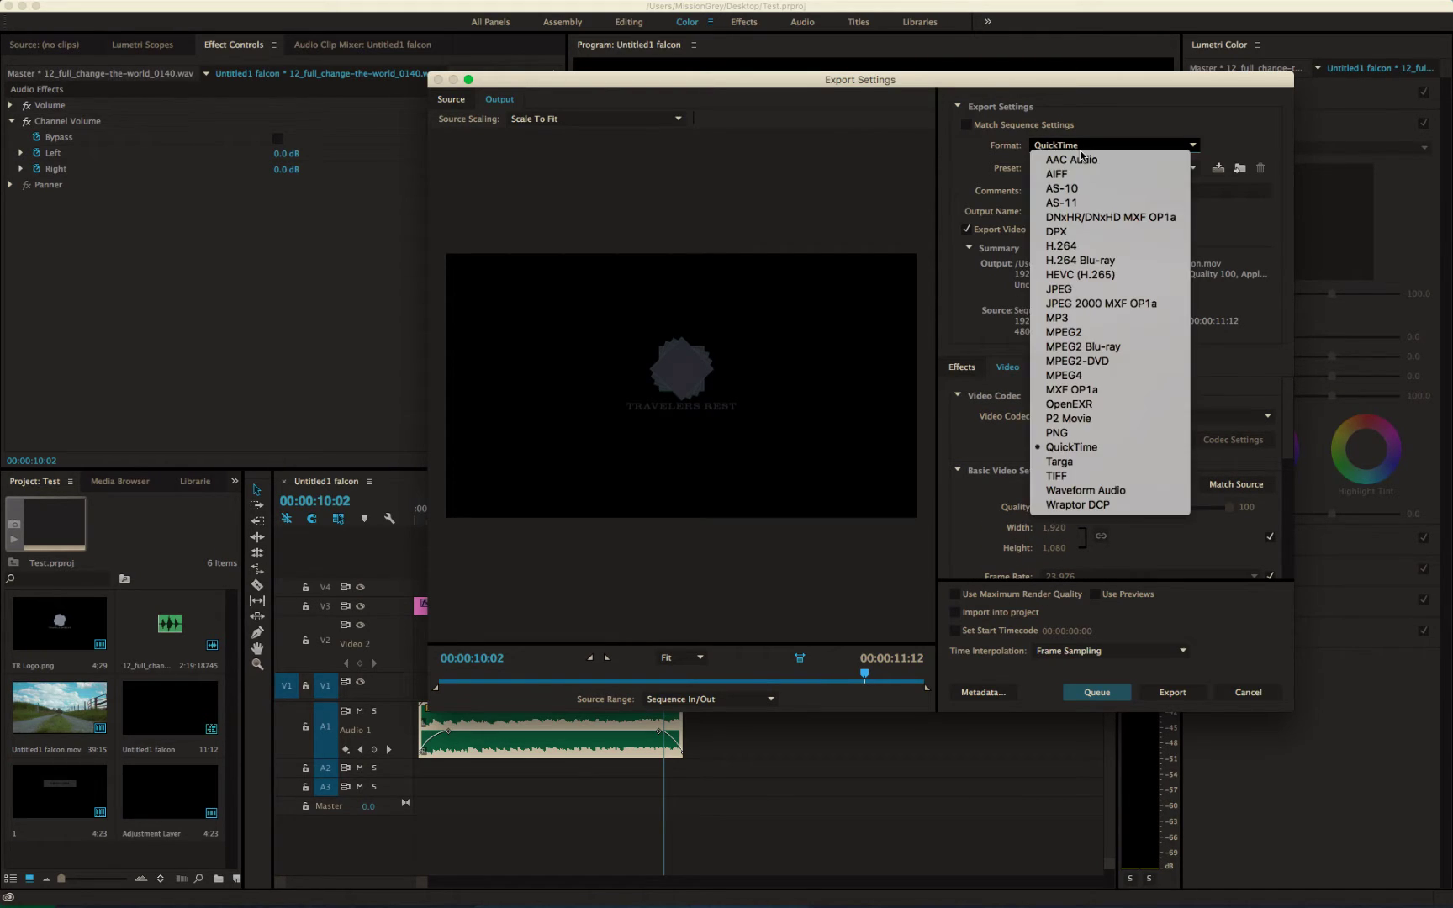
{"action": "left_click", "coordinate": [994, 160]}
{"action": "left_click", "coordinate": [1093, 168]}
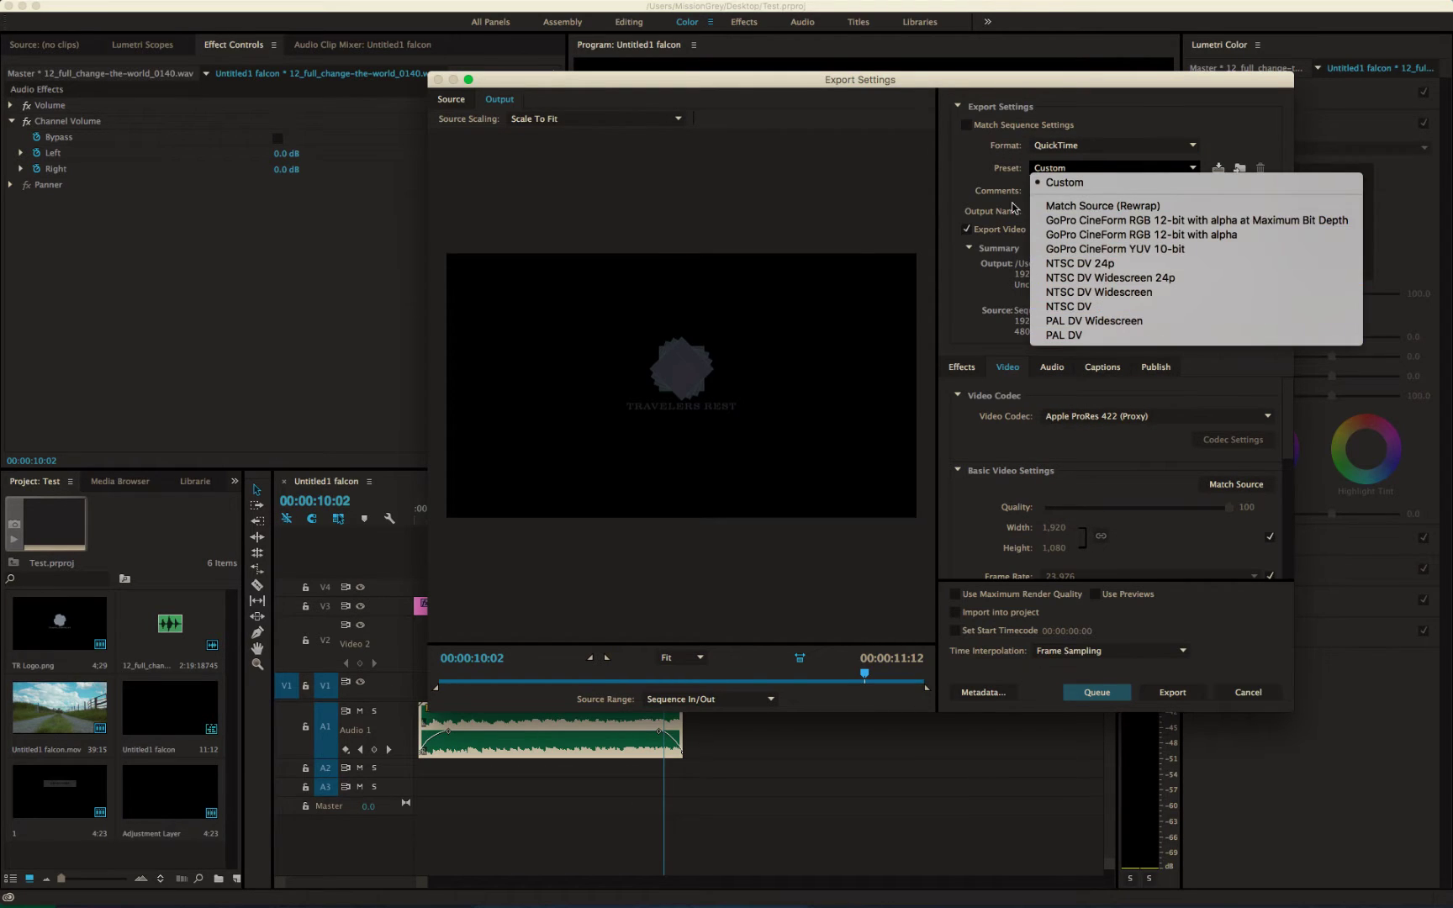
{"action": "left_click", "coordinate": [1047, 152]}
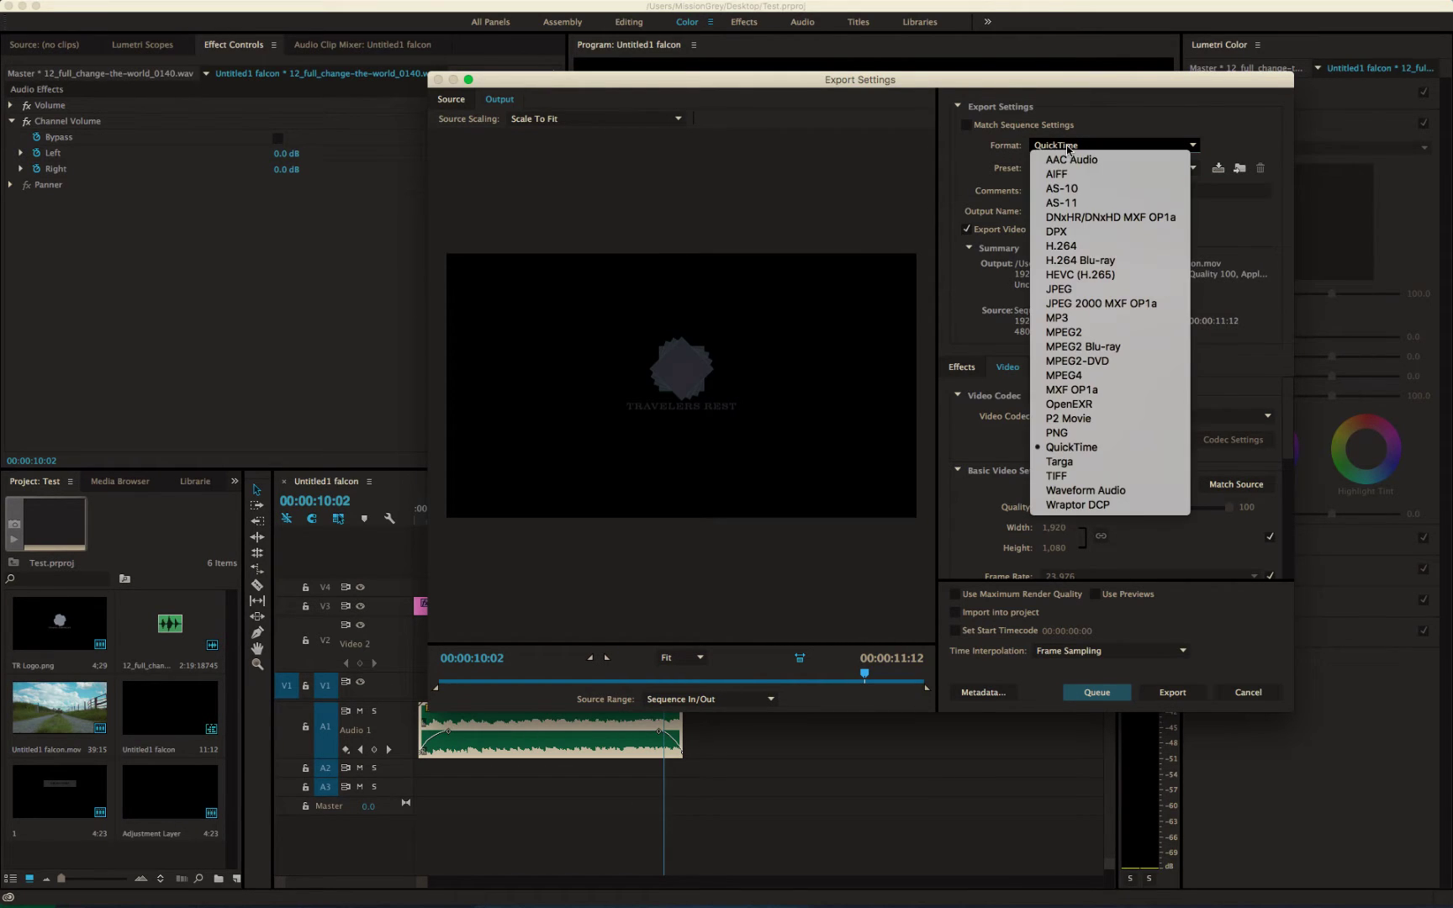
{"action": "left_click", "coordinate": [1078, 246]}
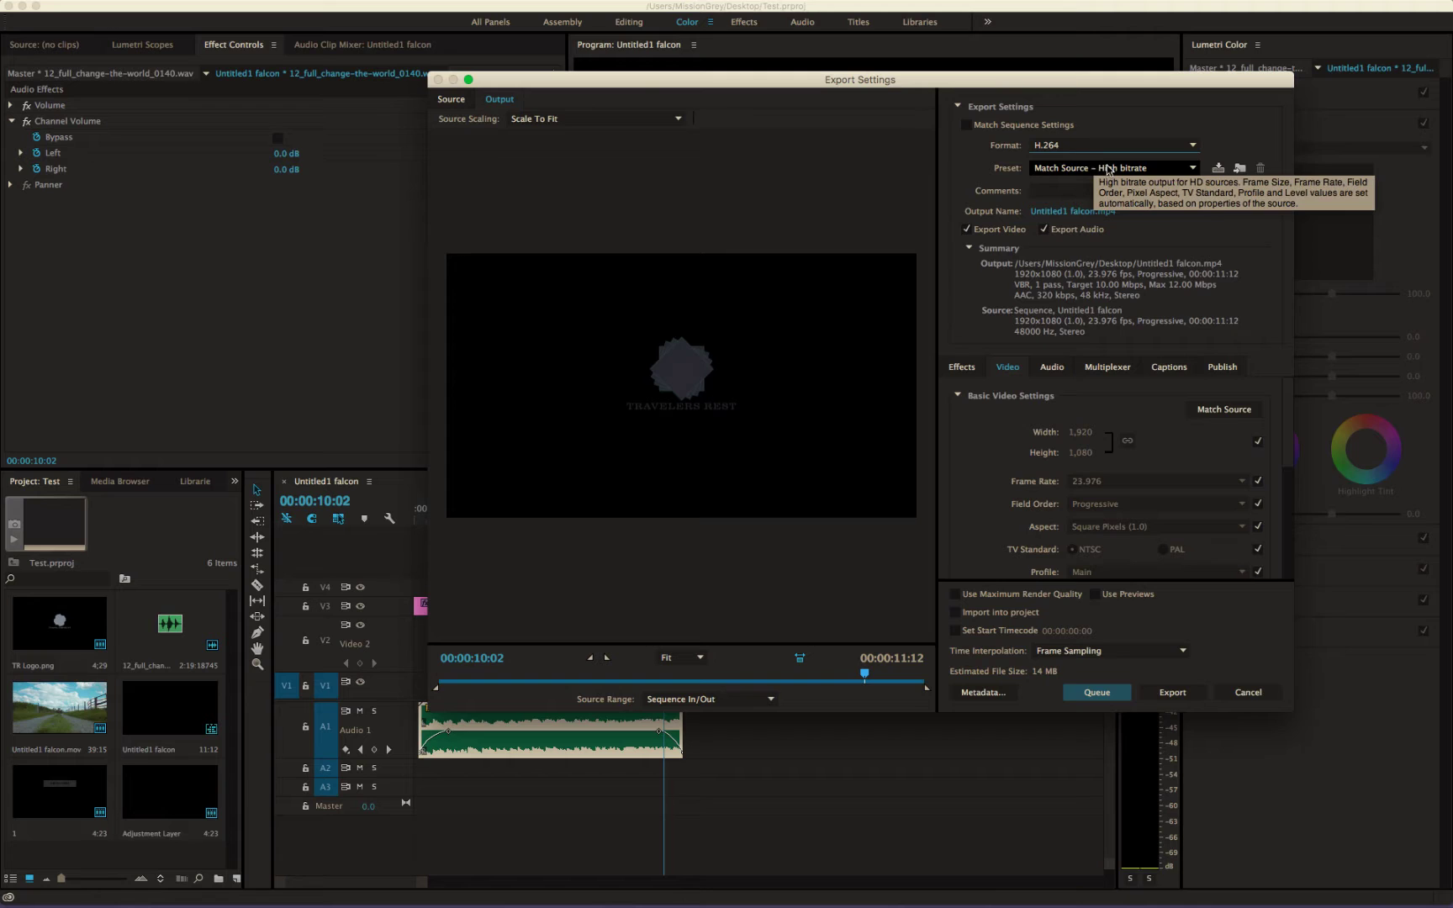
{"action": "left_click", "coordinate": [1109, 168]}
{"action": "scroll", "coordinate": [1085, 504], "scroll_direction": "down", "scroll_amount": 10}
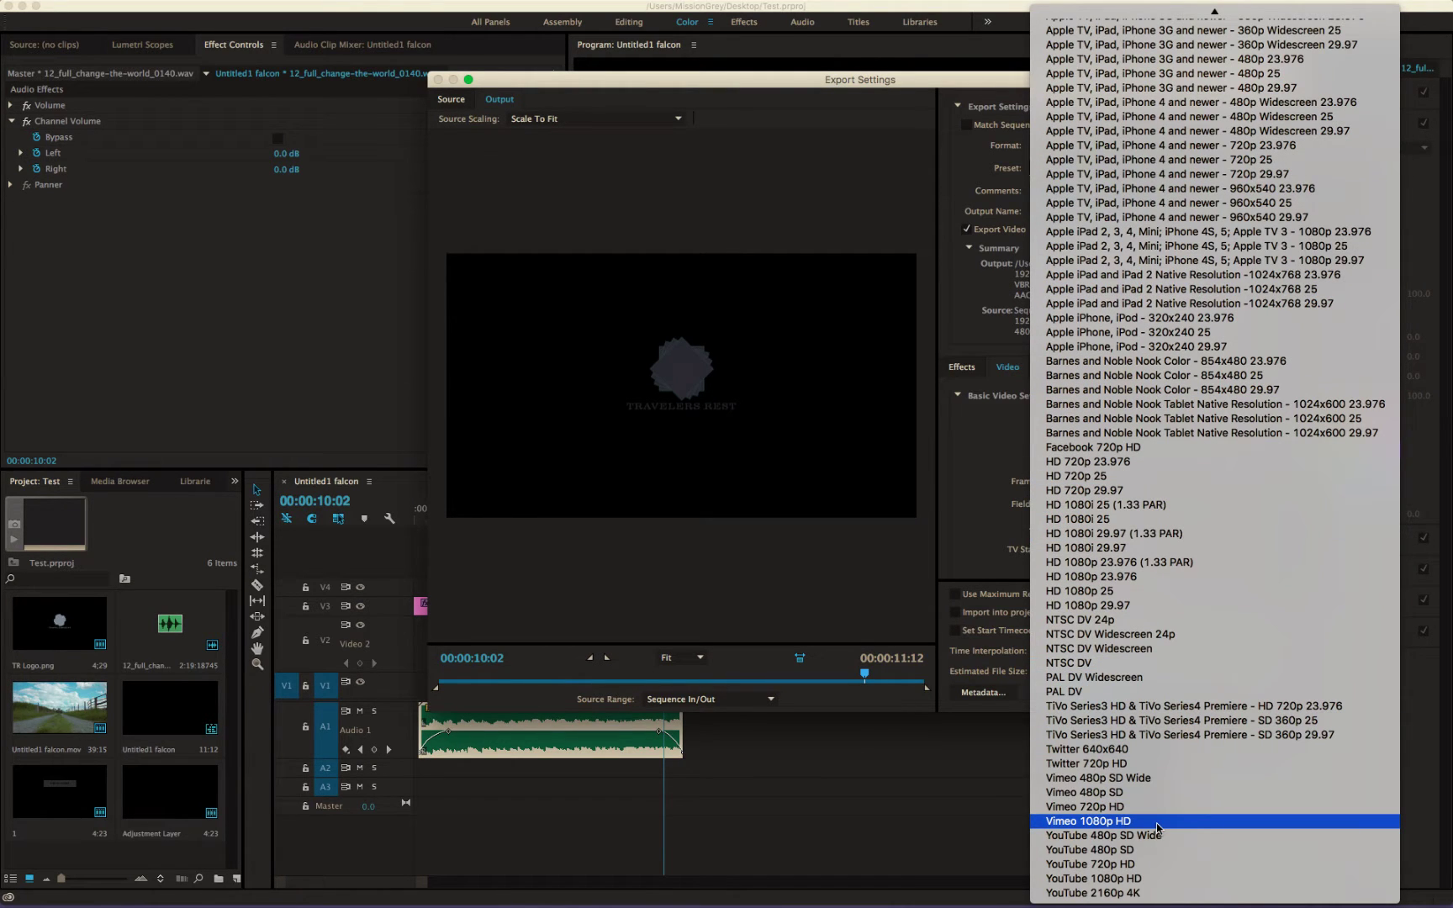
{"action": "left_click", "coordinate": [1118, 827]}
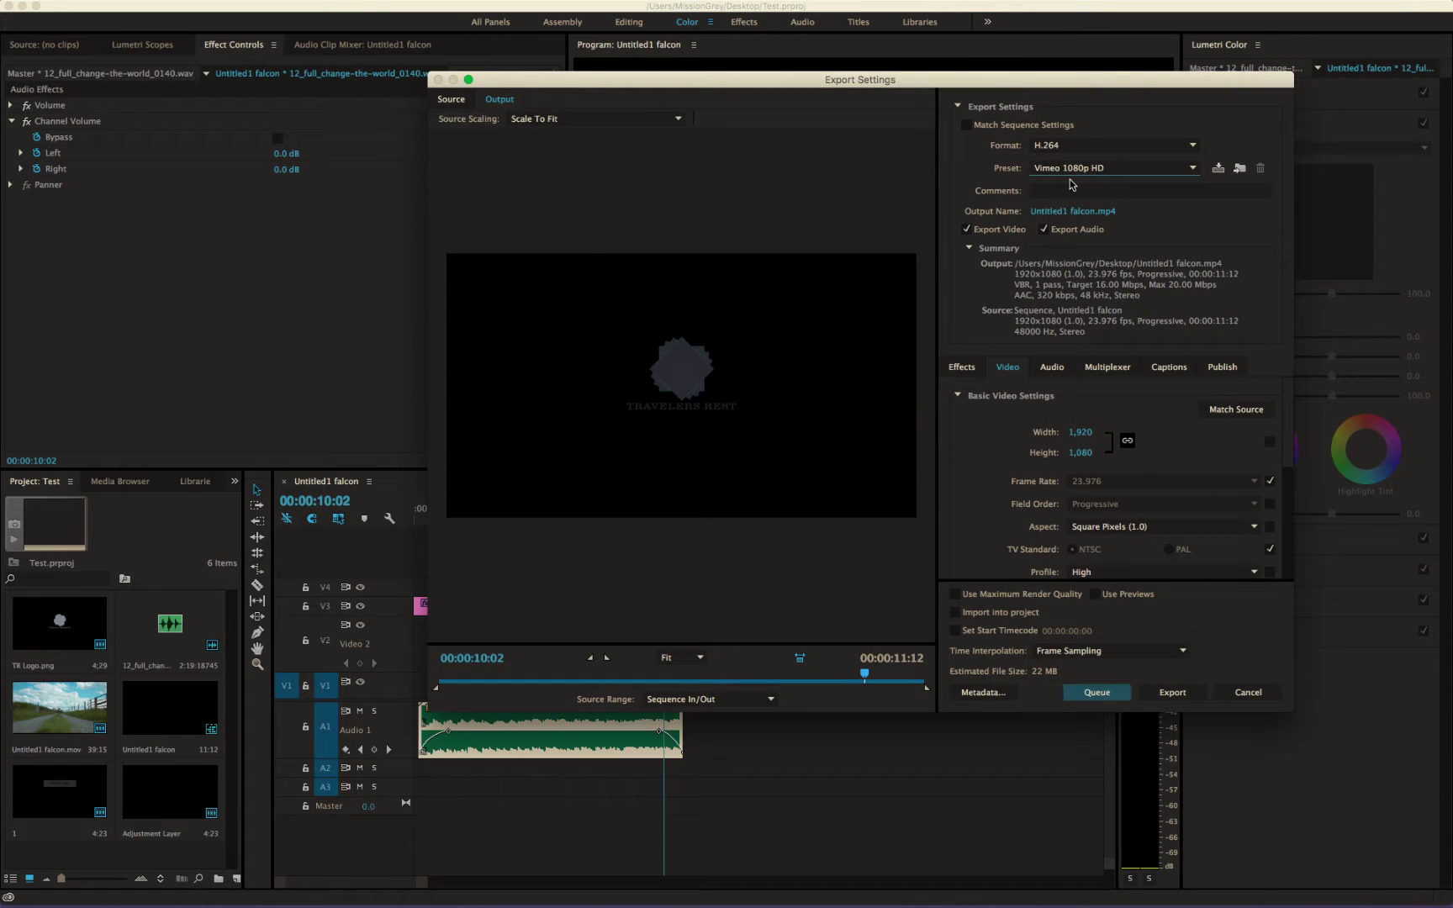
{"action": "left_click", "coordinate": [1077, 169]}
{"action": "scroll", "coordinate": [1048, 438], "scroll_direction": "down", "scroll_amount": 10}
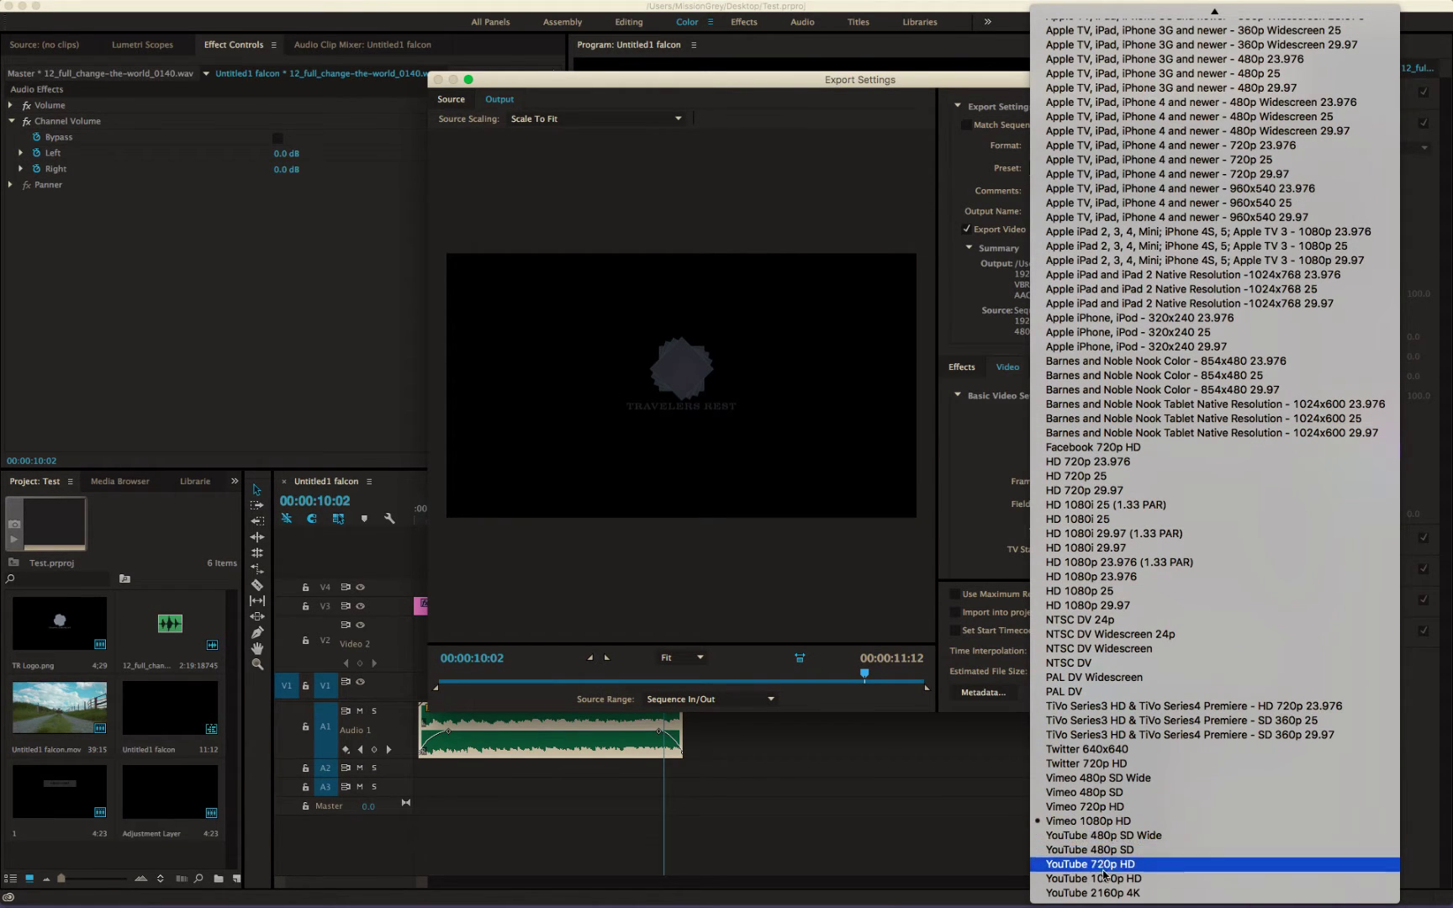
{"action": "left_click", "coordinate": [1093, 820]}
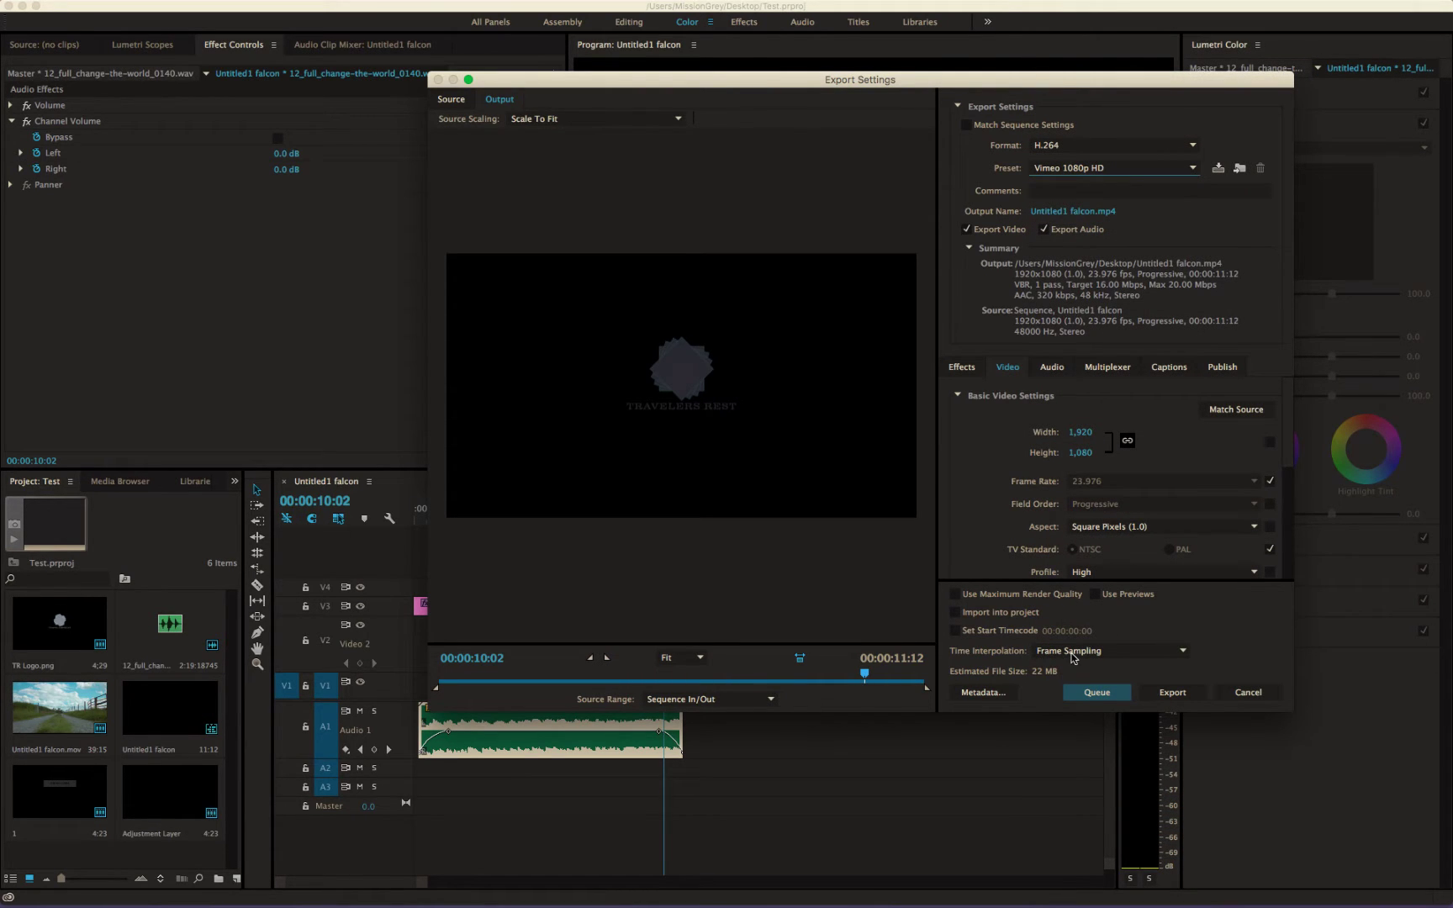
Enable Use Maximum Render Quality for the export and look through the video and bitrate settings
{"action": "left_click", "coordinate": [955, 594]}
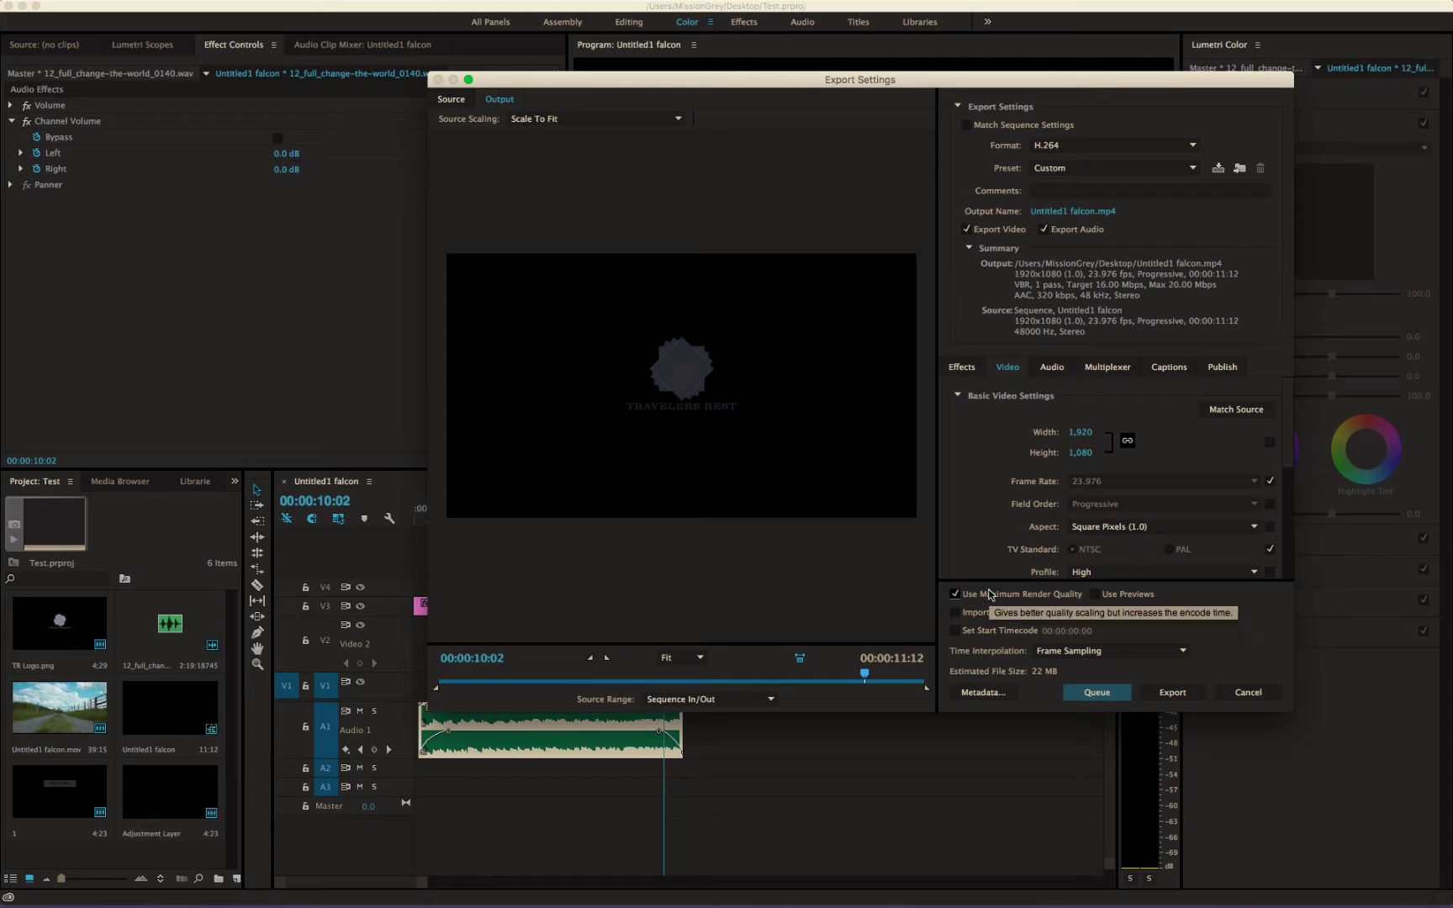
{"action": "scroll", "coordinate": [1003, 535], "scroll_direction": "down", "scroll_amount": 1}
{"action": "scroll", "coordinate": [1003, 535], "scroll_direction": "down", "scroll_amount": 8}
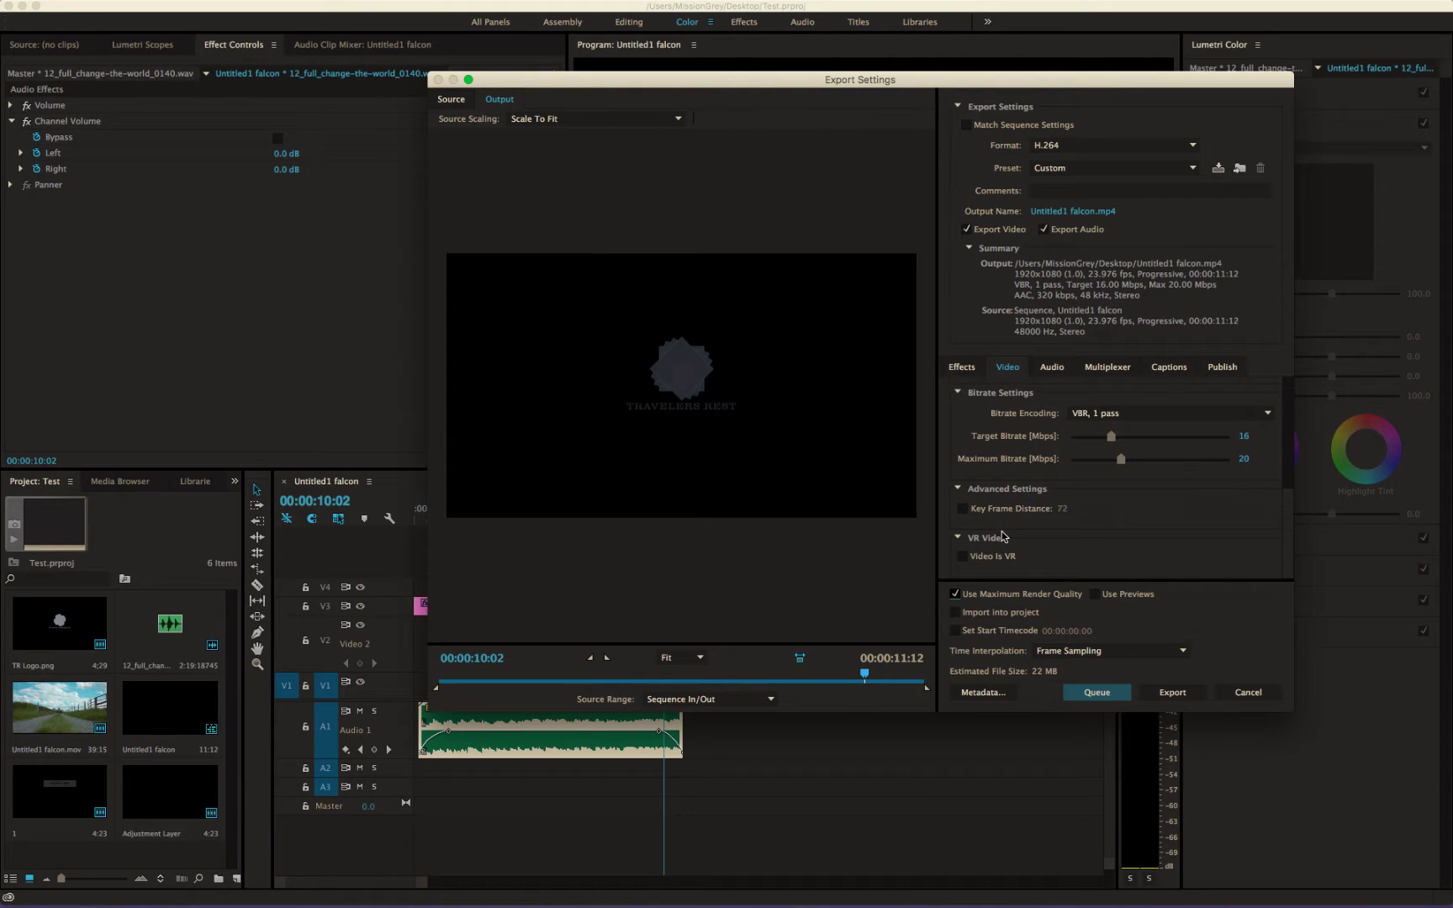
{"action": "scroll", "coordinate": [1285, 528], "scroll_direction": "up", "scroll_amount": 2}
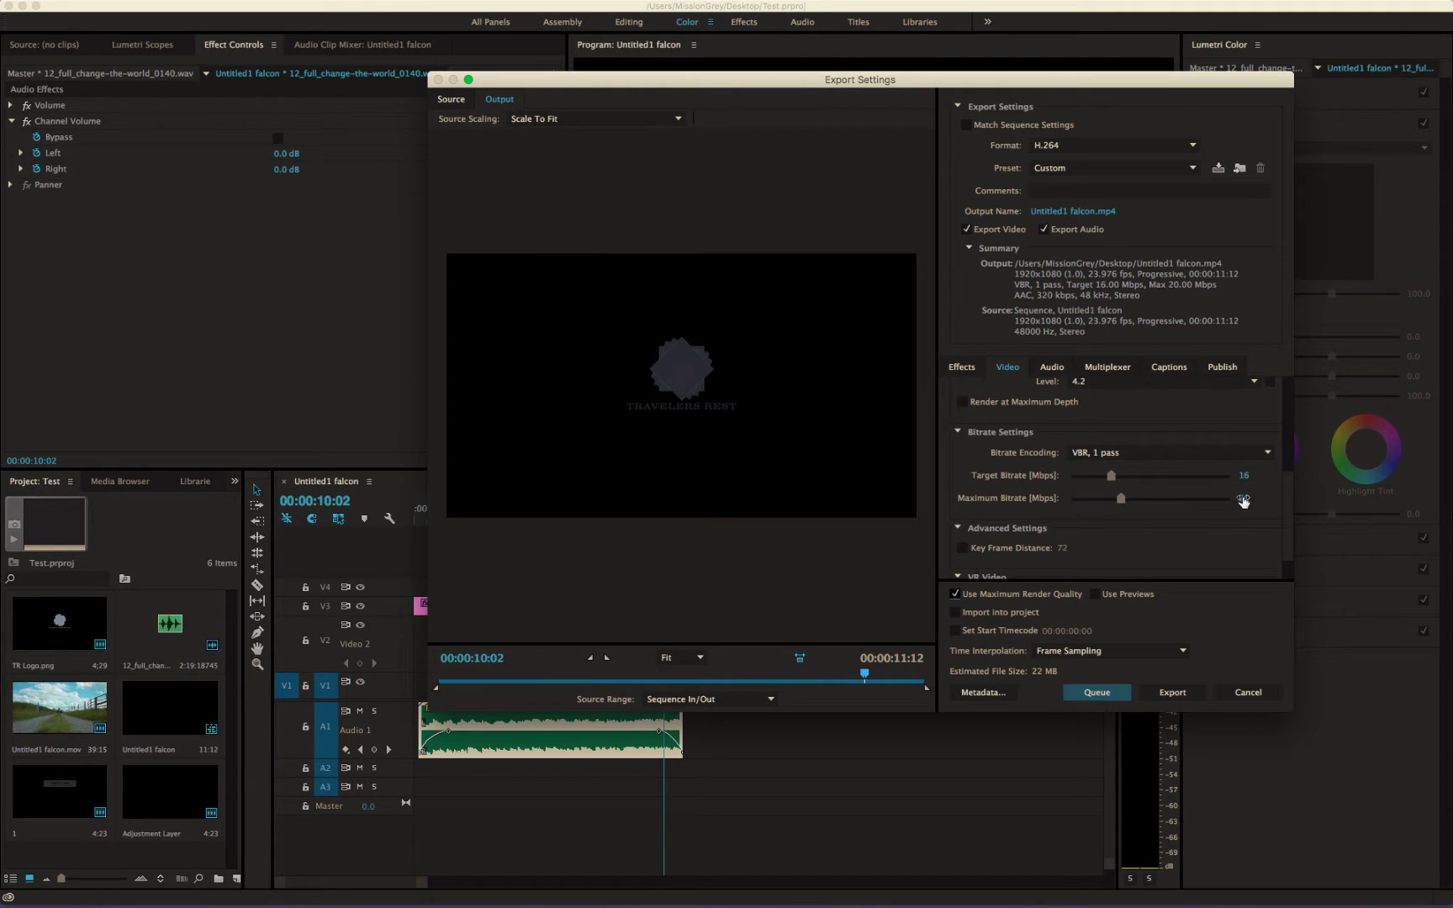
{"action": "scroll", "coordinate": [1288, 524], "scroll_direction": "up", "scroll_amount": 3}
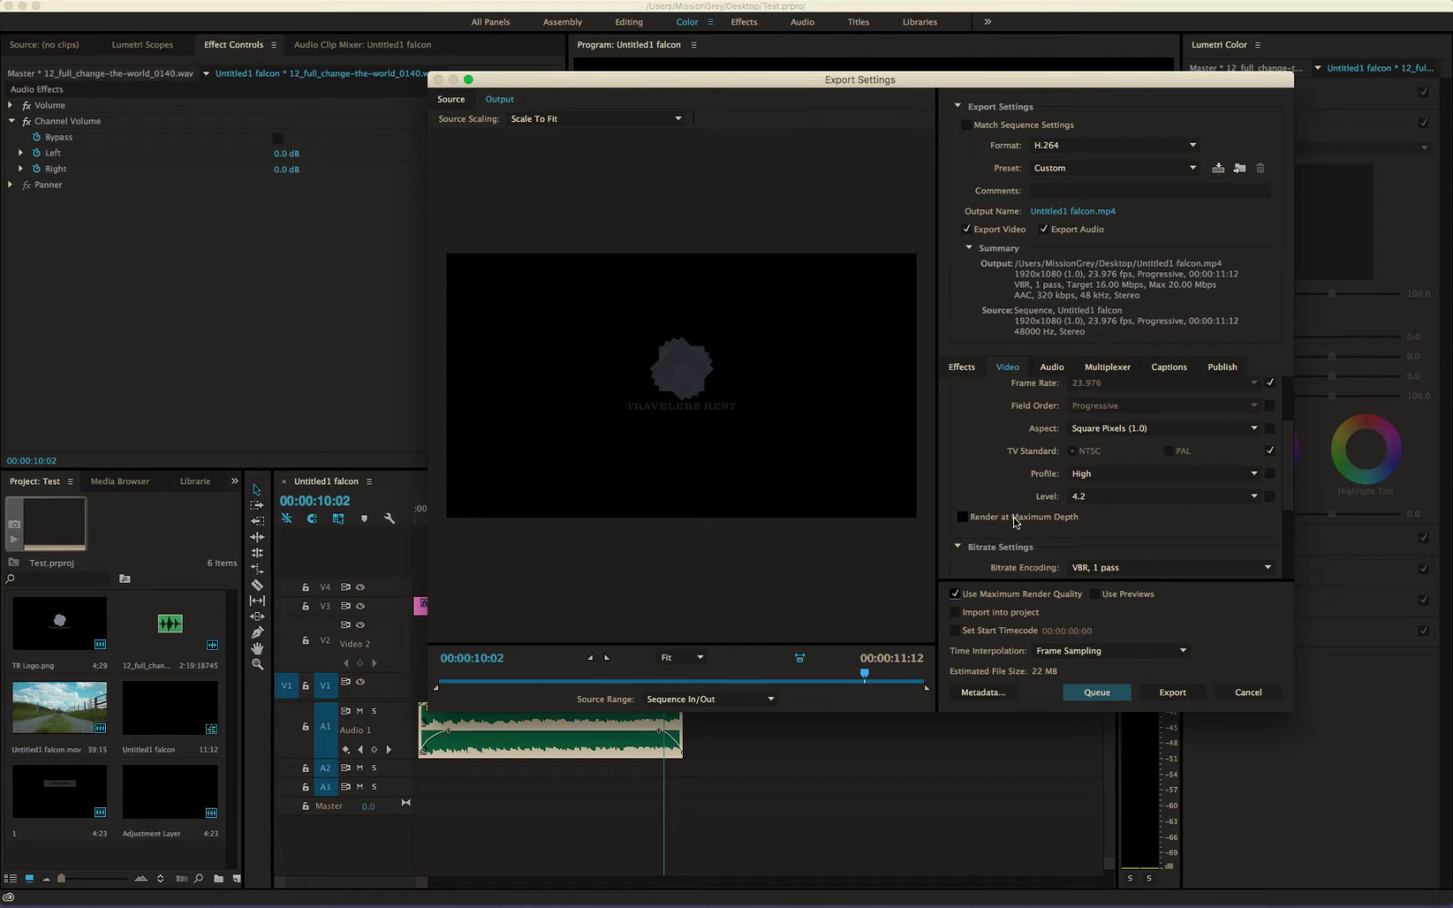
{"action": "scroll", "coordinate": [1291, 421], "scroll_direction": "up", "scroll_amount": 2}
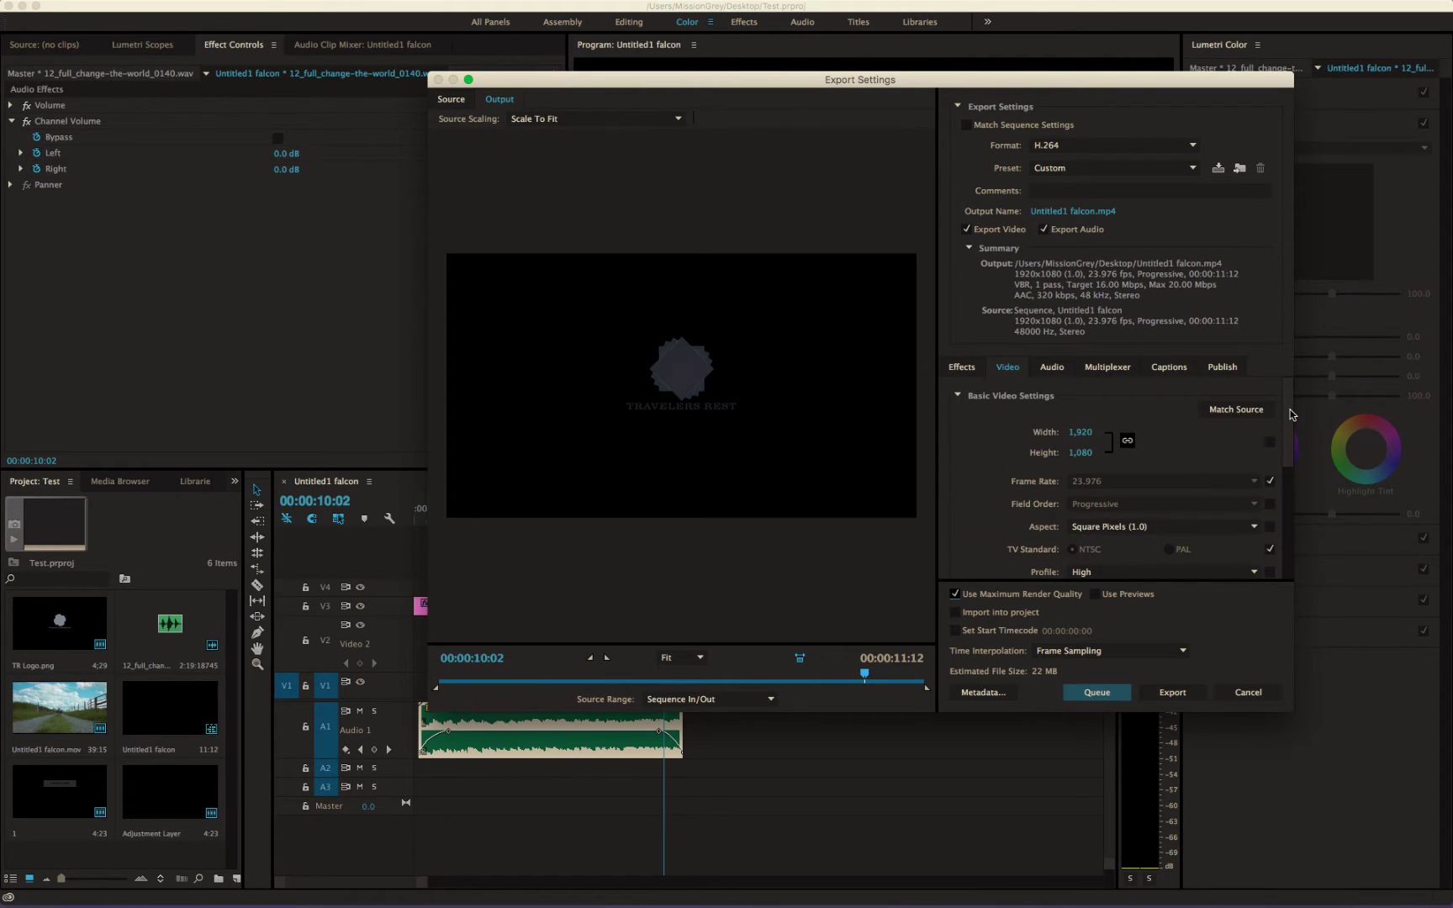
Review the export's audio settings, video bitrate settings and effects options
{"action": "left_click", "coordinate": [1051, 368]}
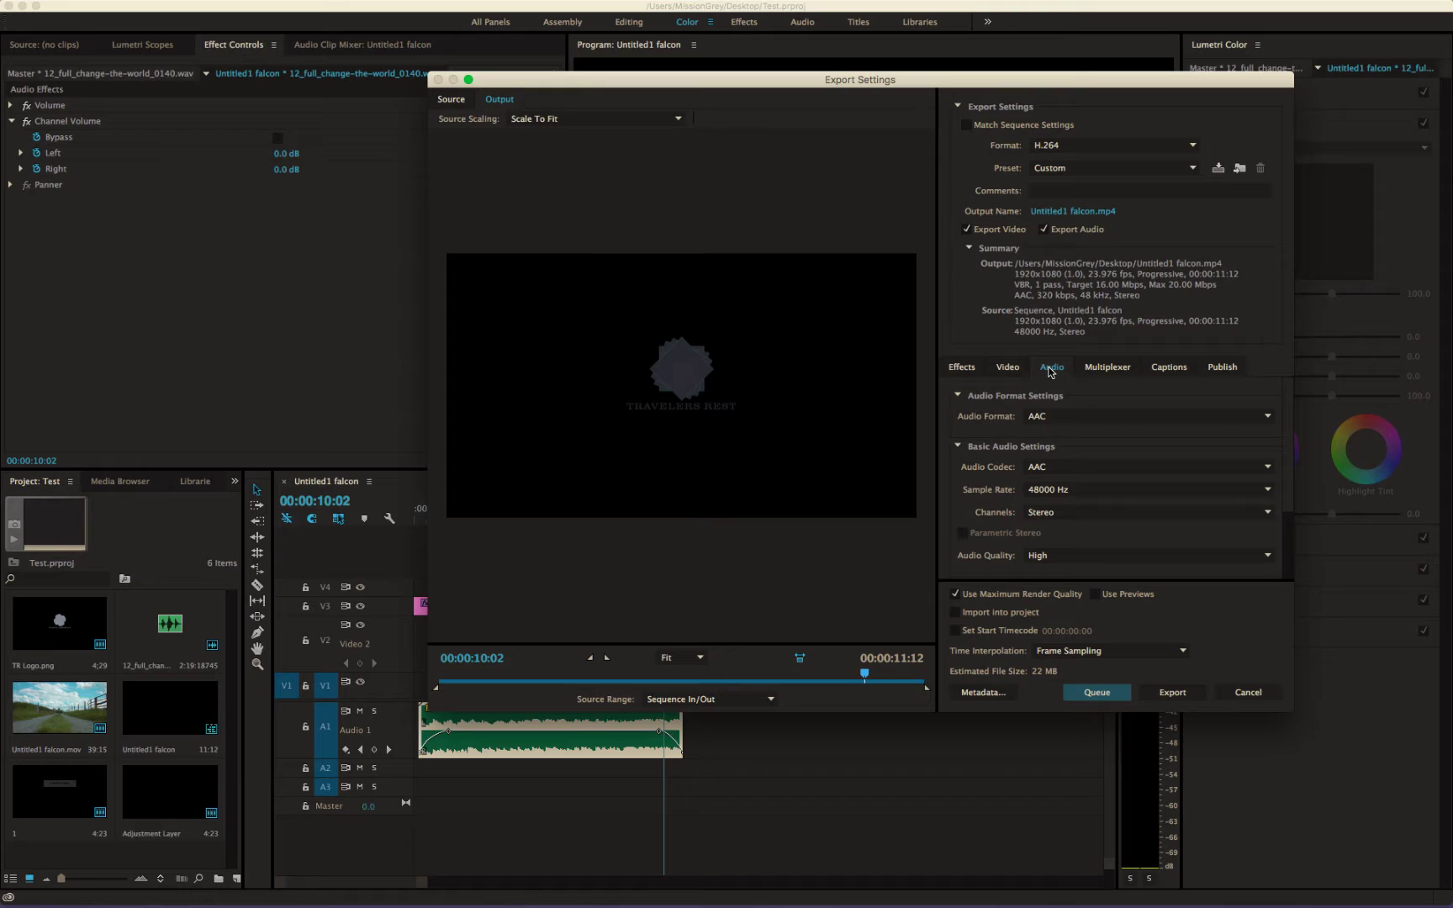
{"action": "left_click", "coordinate": [1004, 369]}
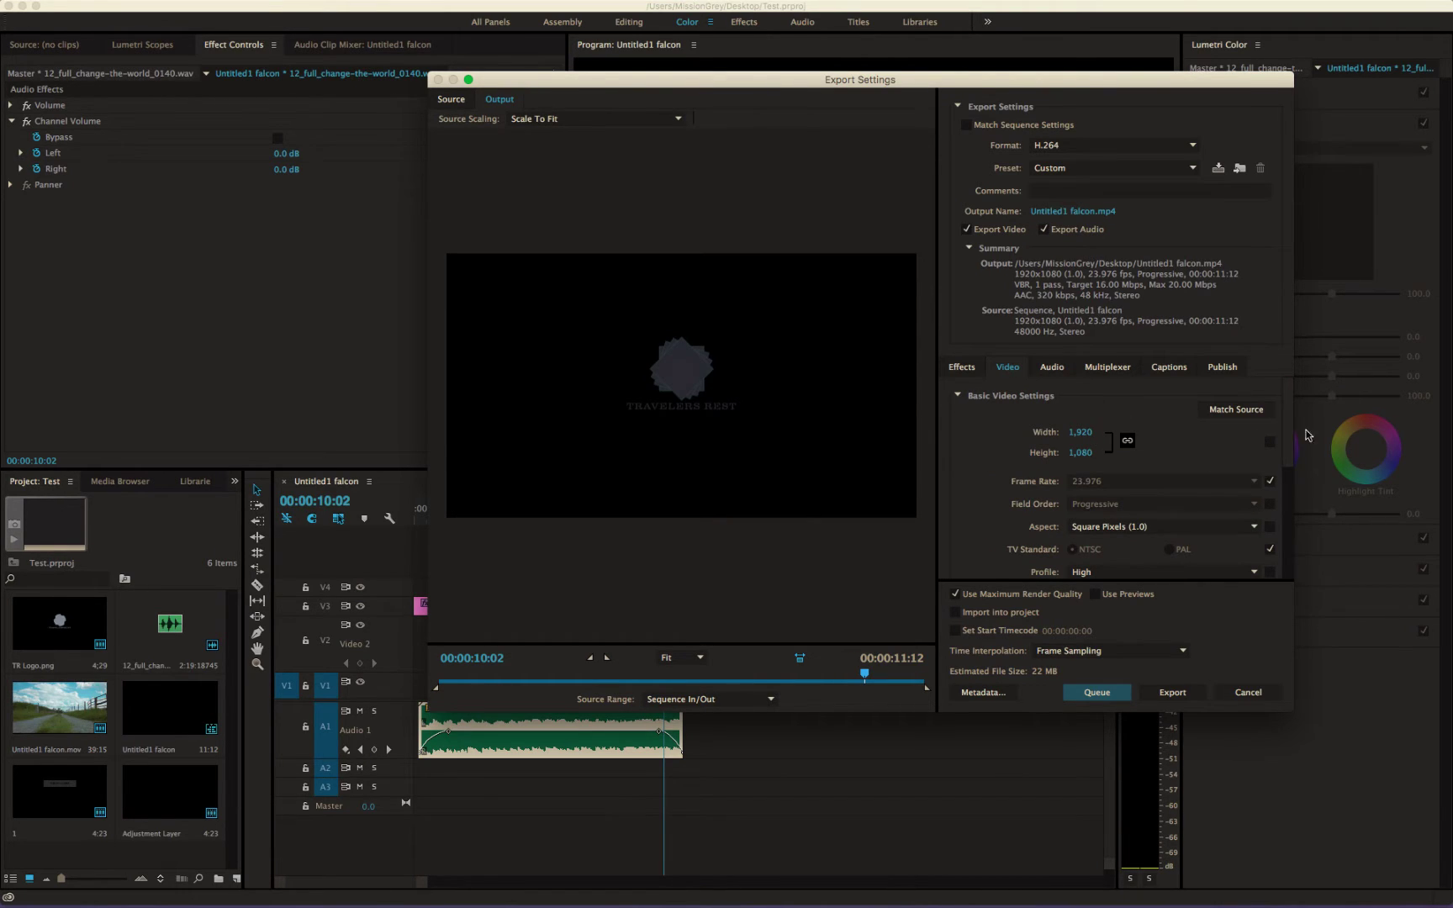
{"action": "left_click_drag", "start_coordinate": [1285, 430], "coordinate": [1301, 534]}
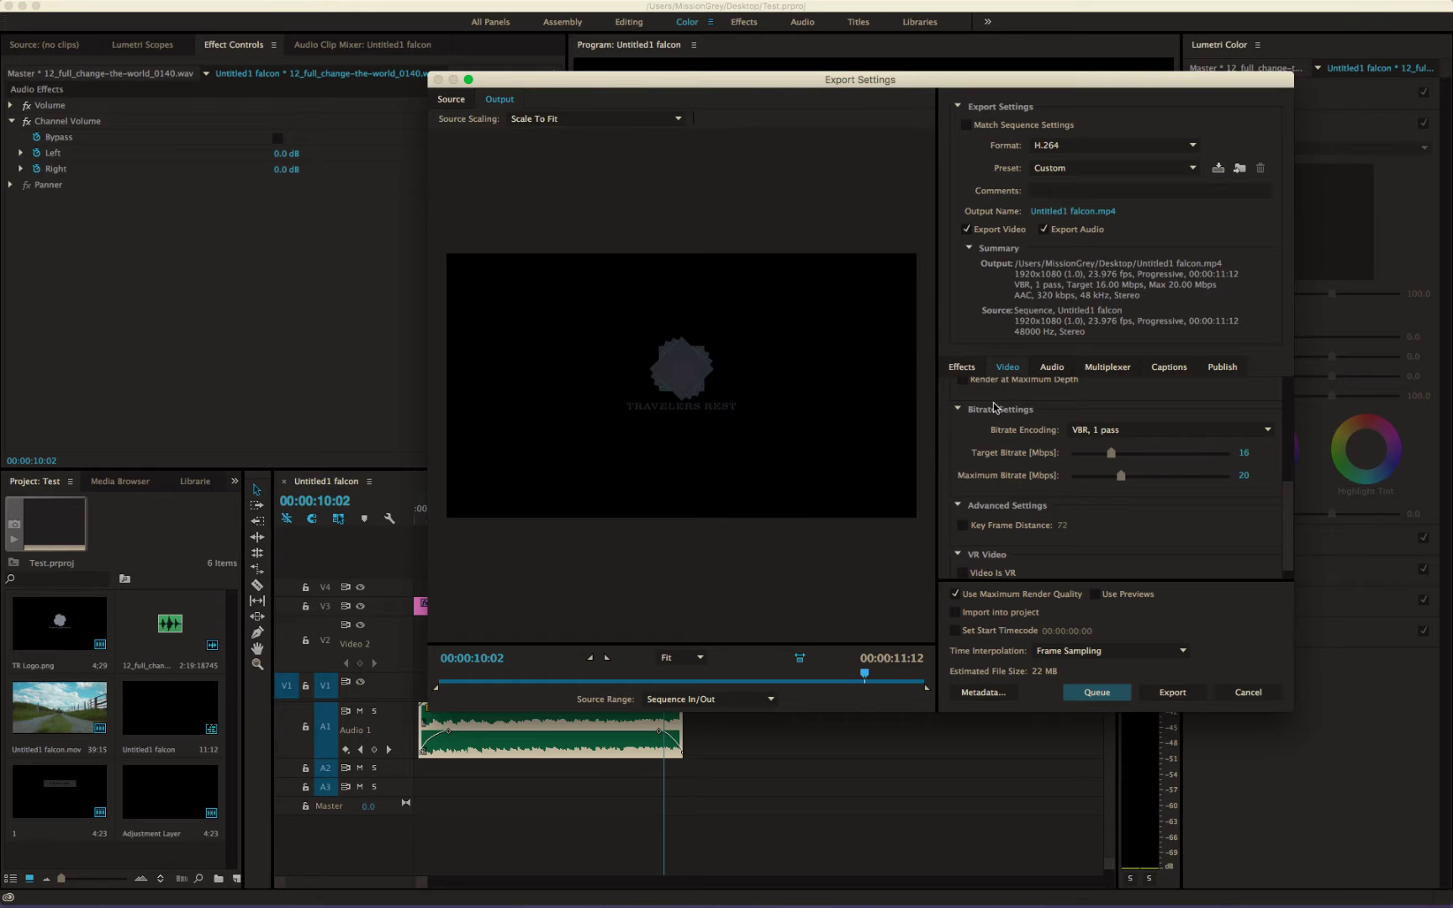
{"action": "left_click", "coordinate": [969, 370]}
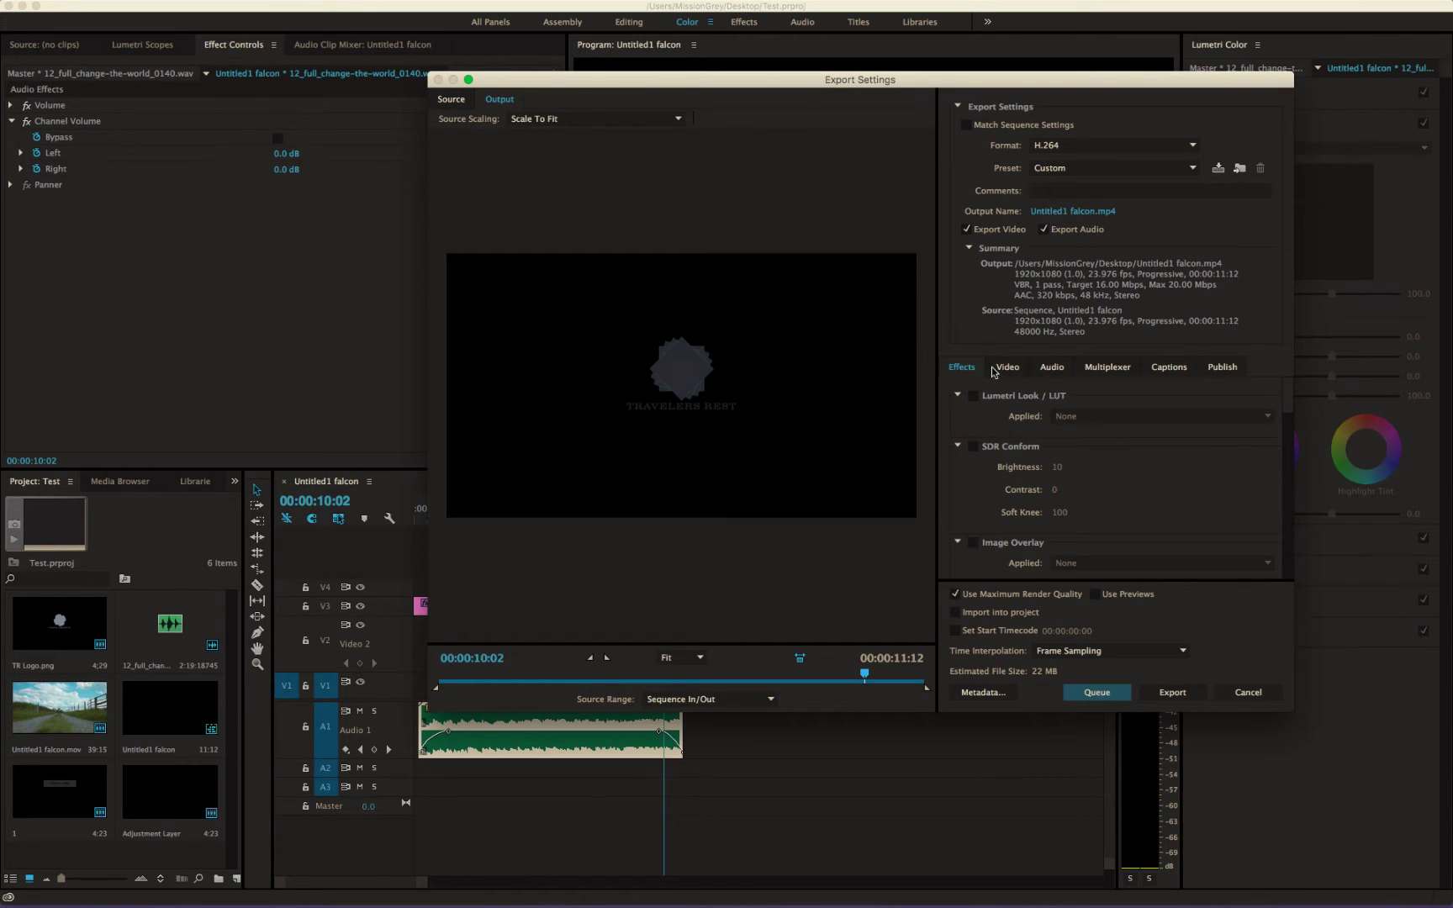
Name the output file test on the Desktop and export the sequence with the current H.264 settings
{"action": "left_click", "coordinate": [1060, 212]}
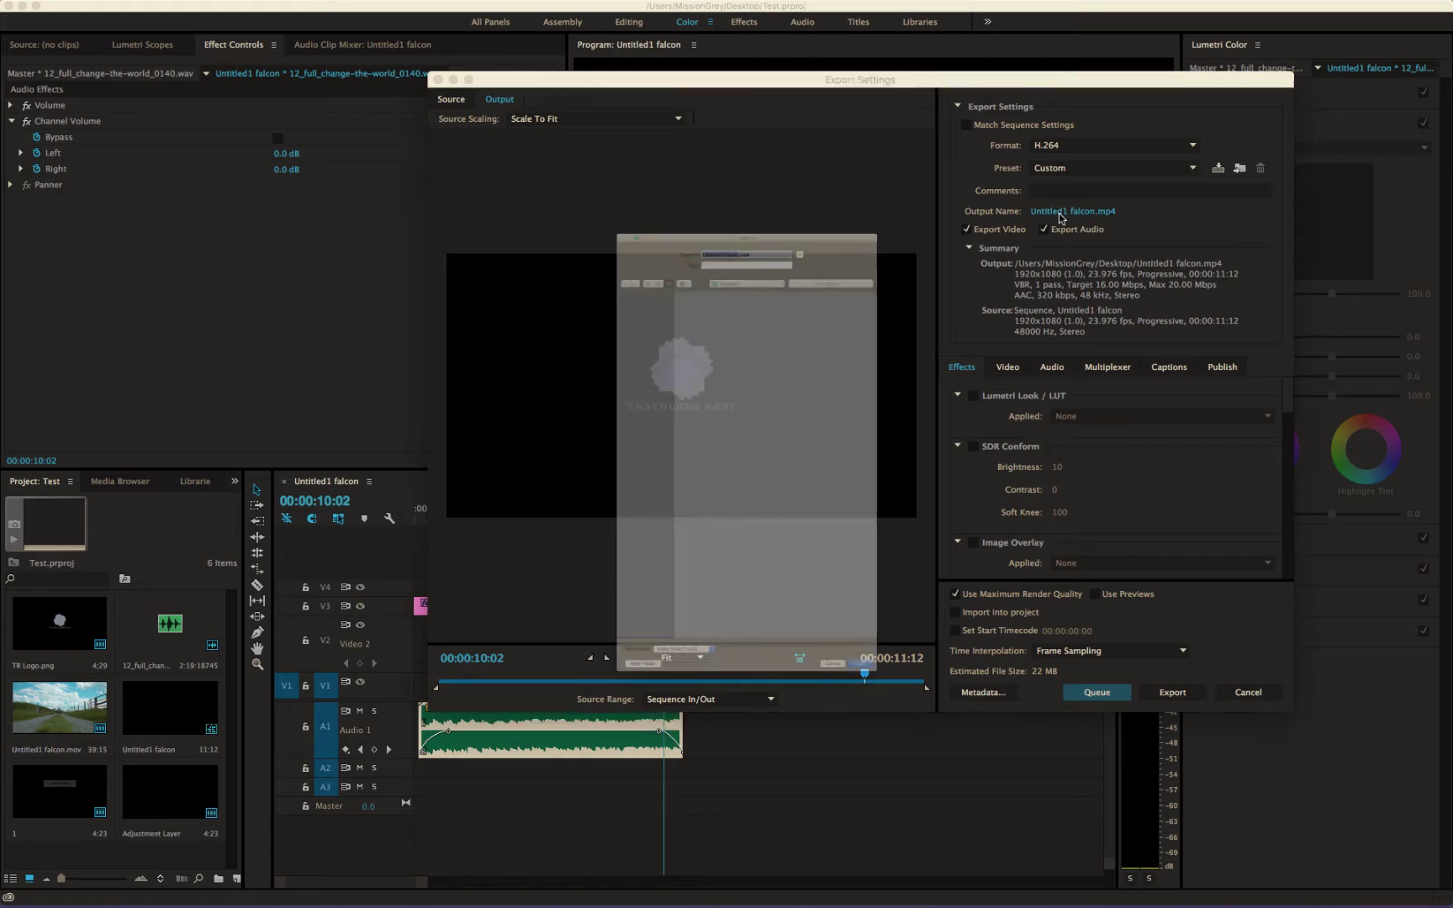
{"action": "type", "text": "test"}
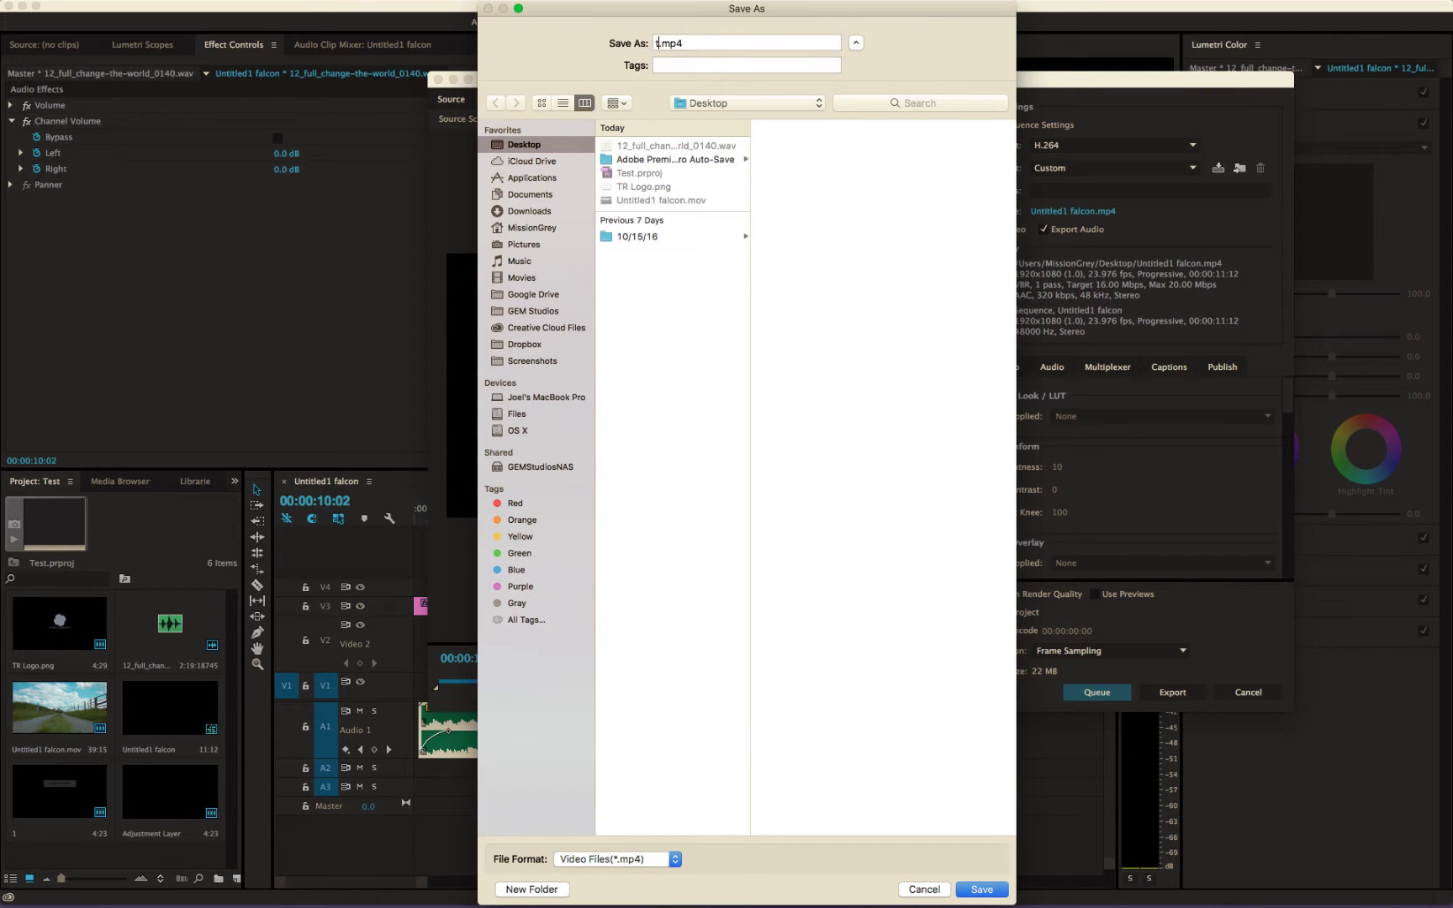
{"action": "key", "text": "Return"}
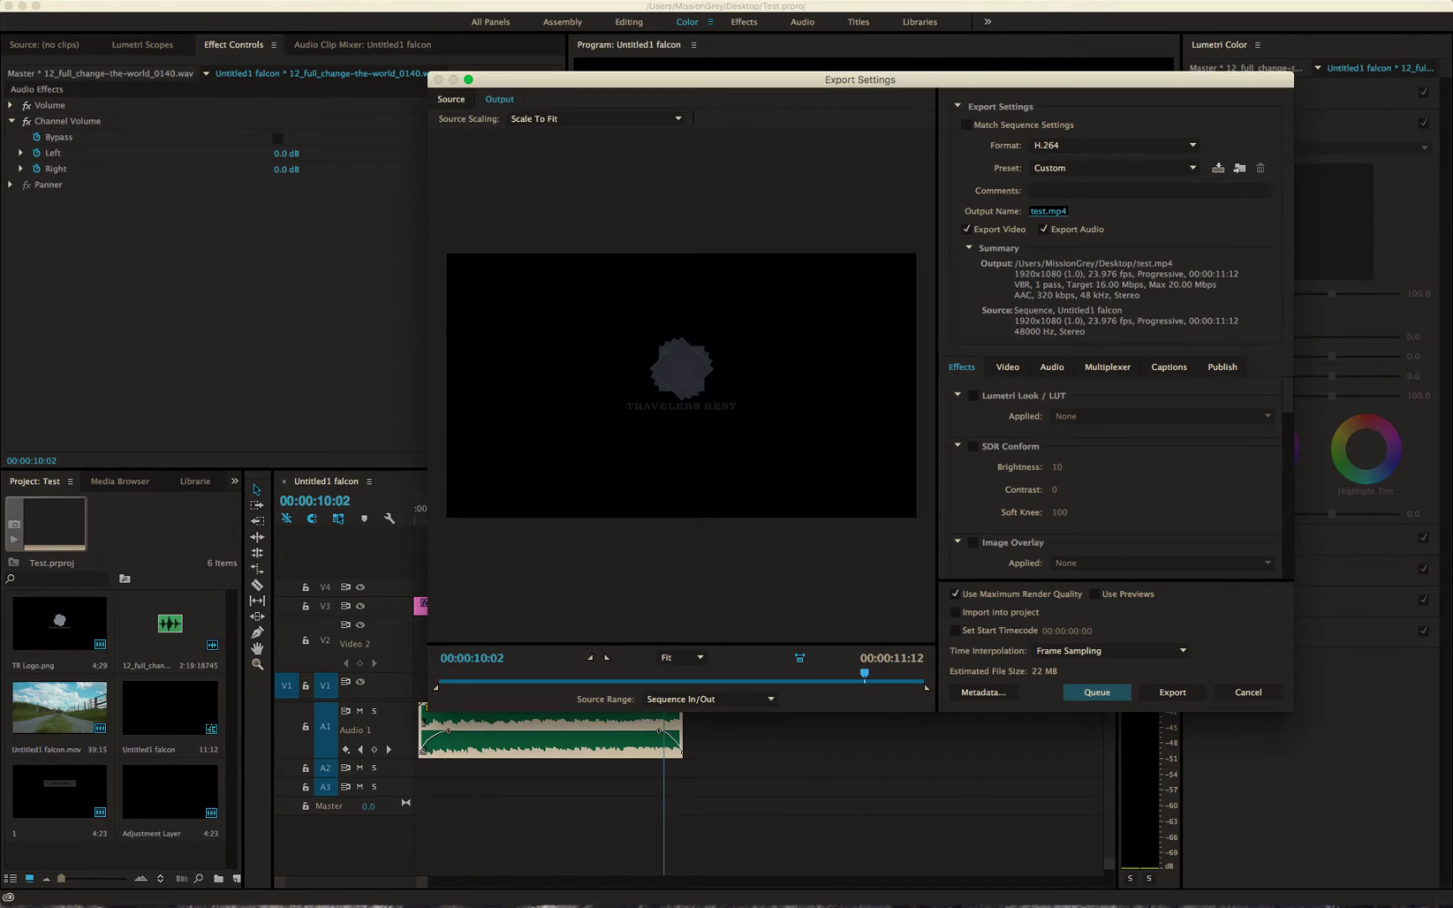
{"action": "left_click", "coordinate": [1167, 692]}
{"action": "left_click", "coordinate": [1171, 697]}
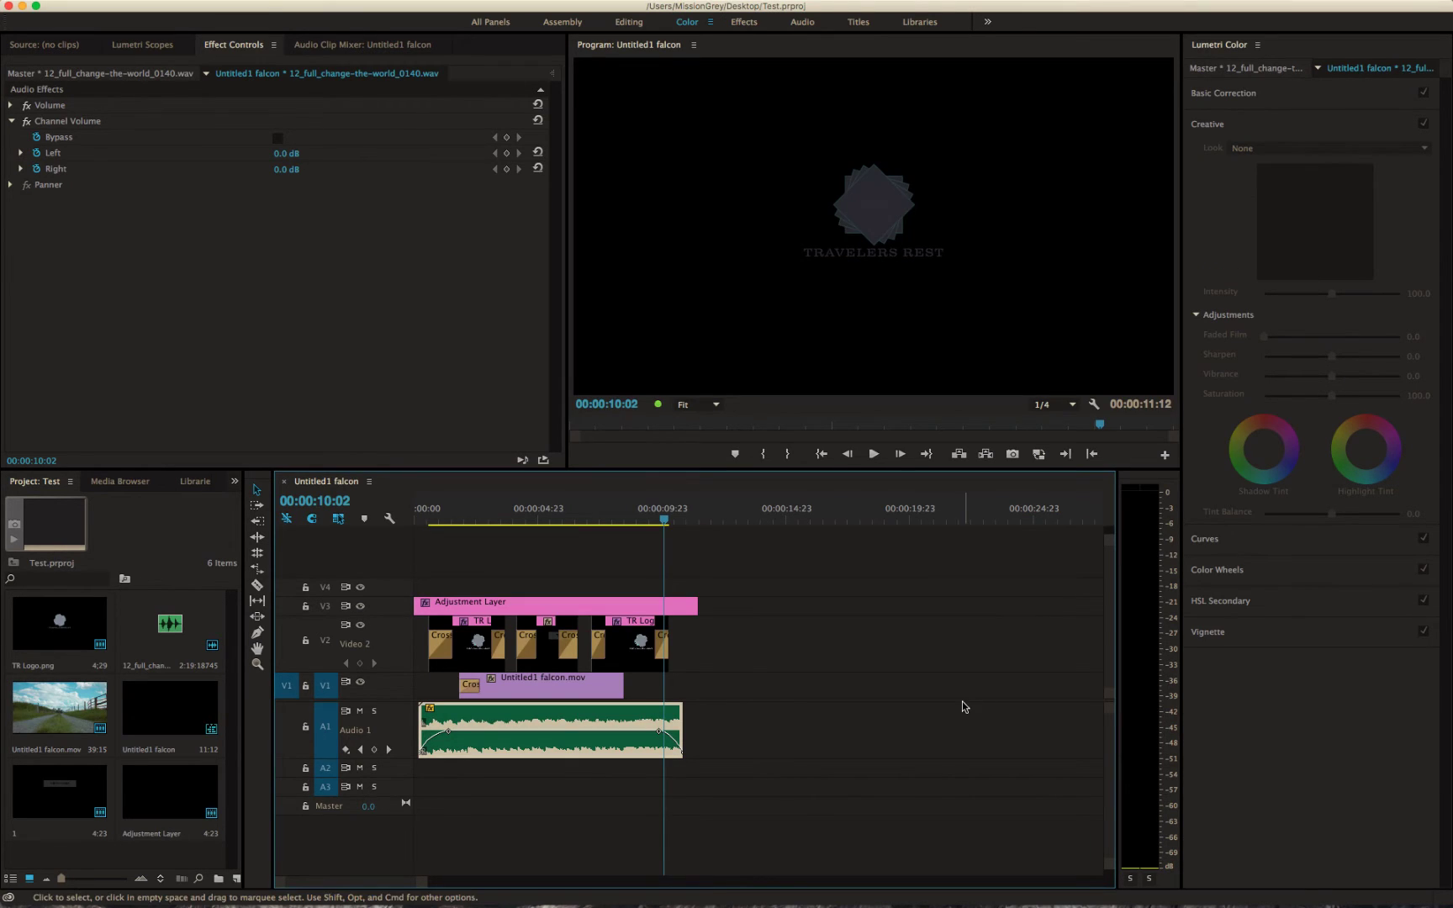
Move the sequence playhead back to 00:00:00:15, and switch to Finder to open the Desktop folder
{"action": "left_click", "coordinate": [456, 517]}
{"action": "left_click_drag", "start_coordinate": [455, 517], "coordinate": [430, 518]}
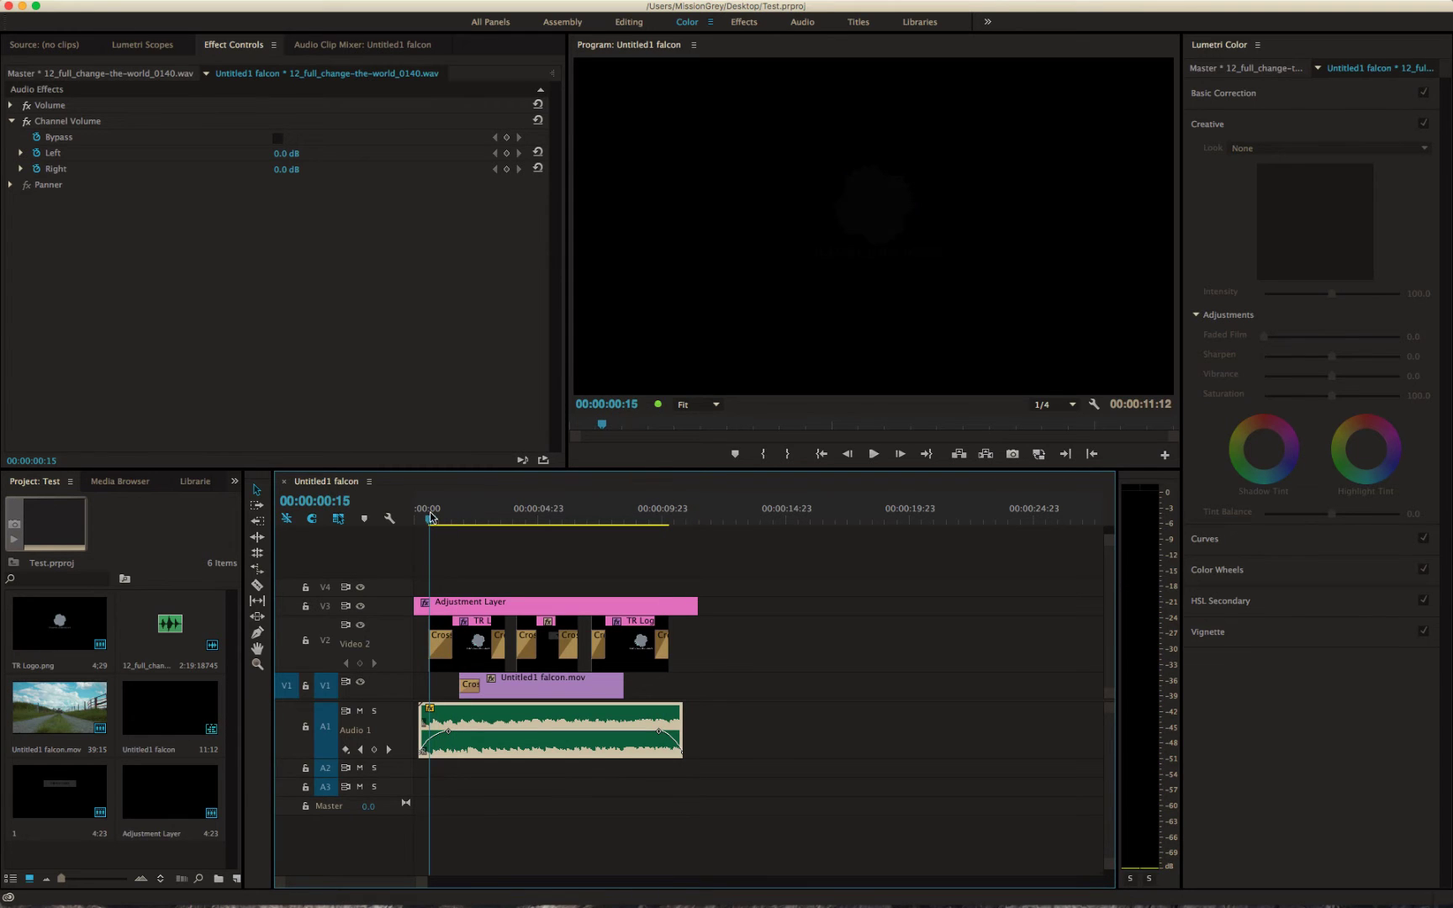
{"action": "left_click", "coordinate": [44, 879]}
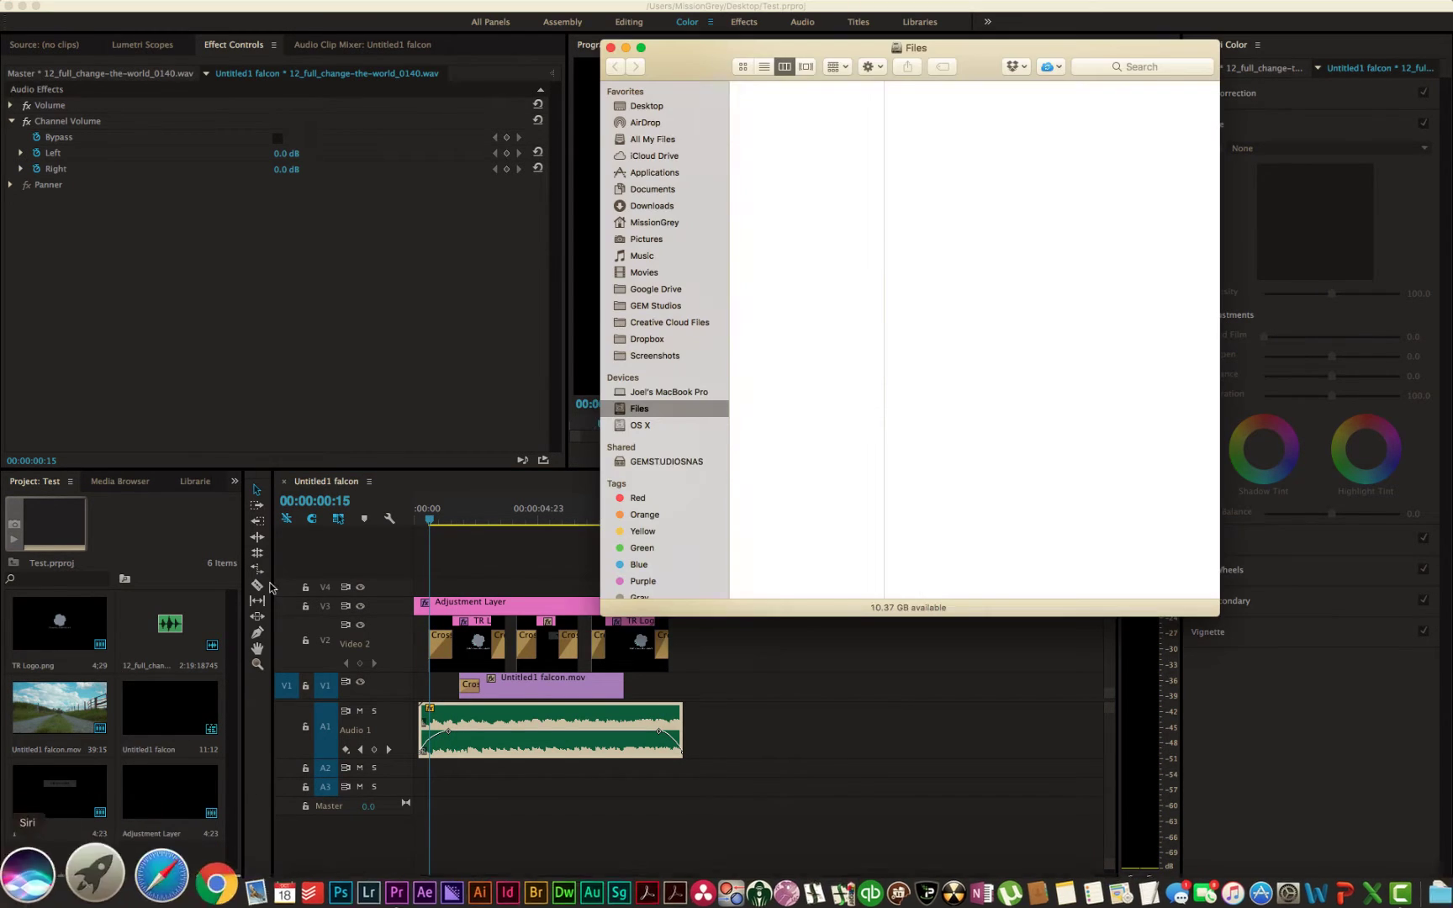
{"action": "left_click", "coordinate": [649, 107]}
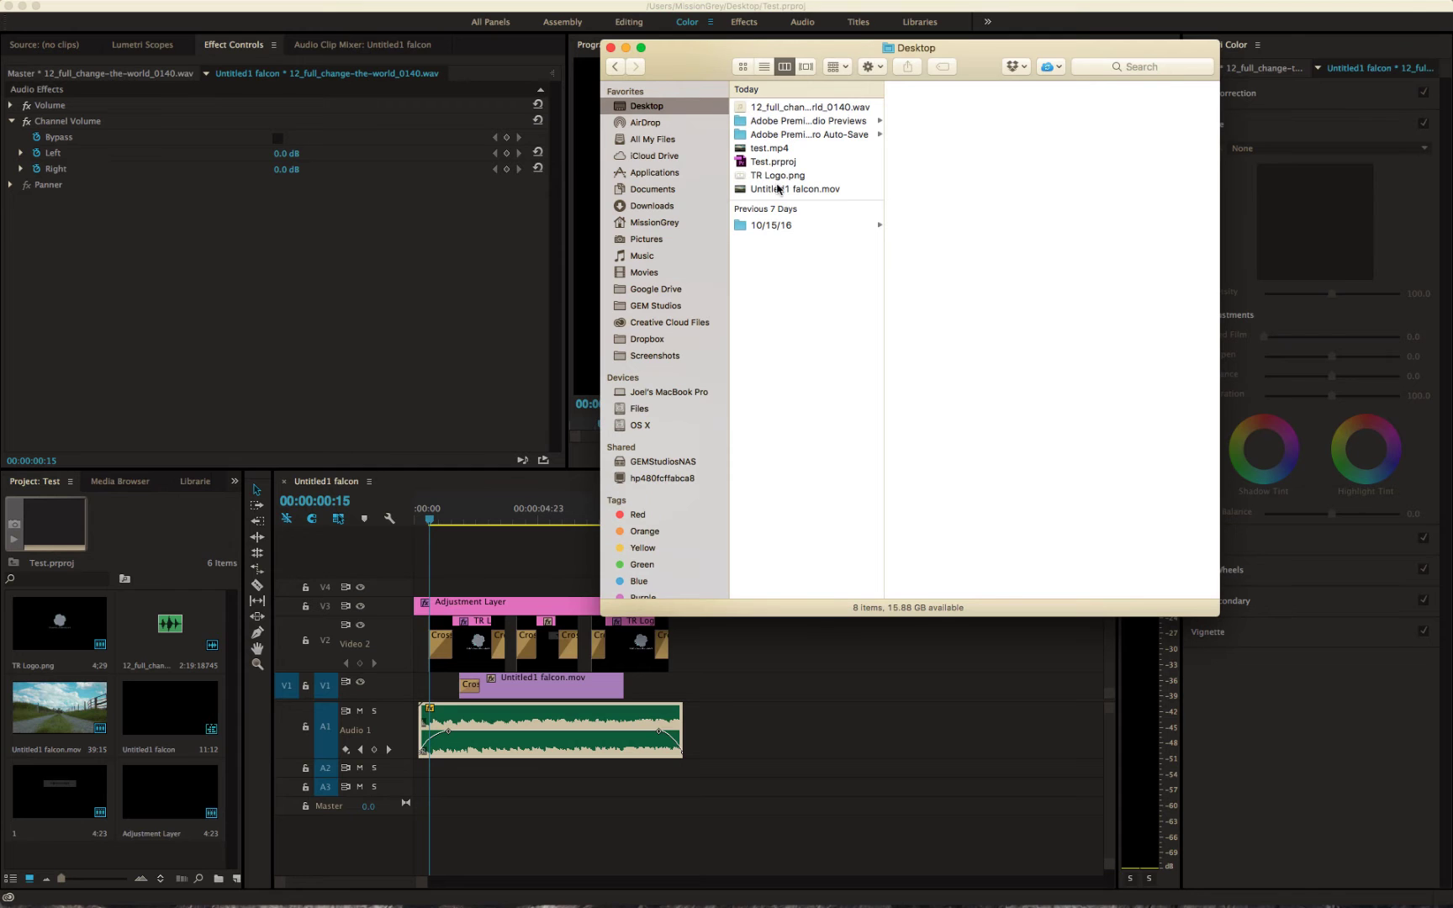
{"action": "left_click", "coordinate": [775, 190]}
{"action": "double_click", "coordinate": [775, 190]}
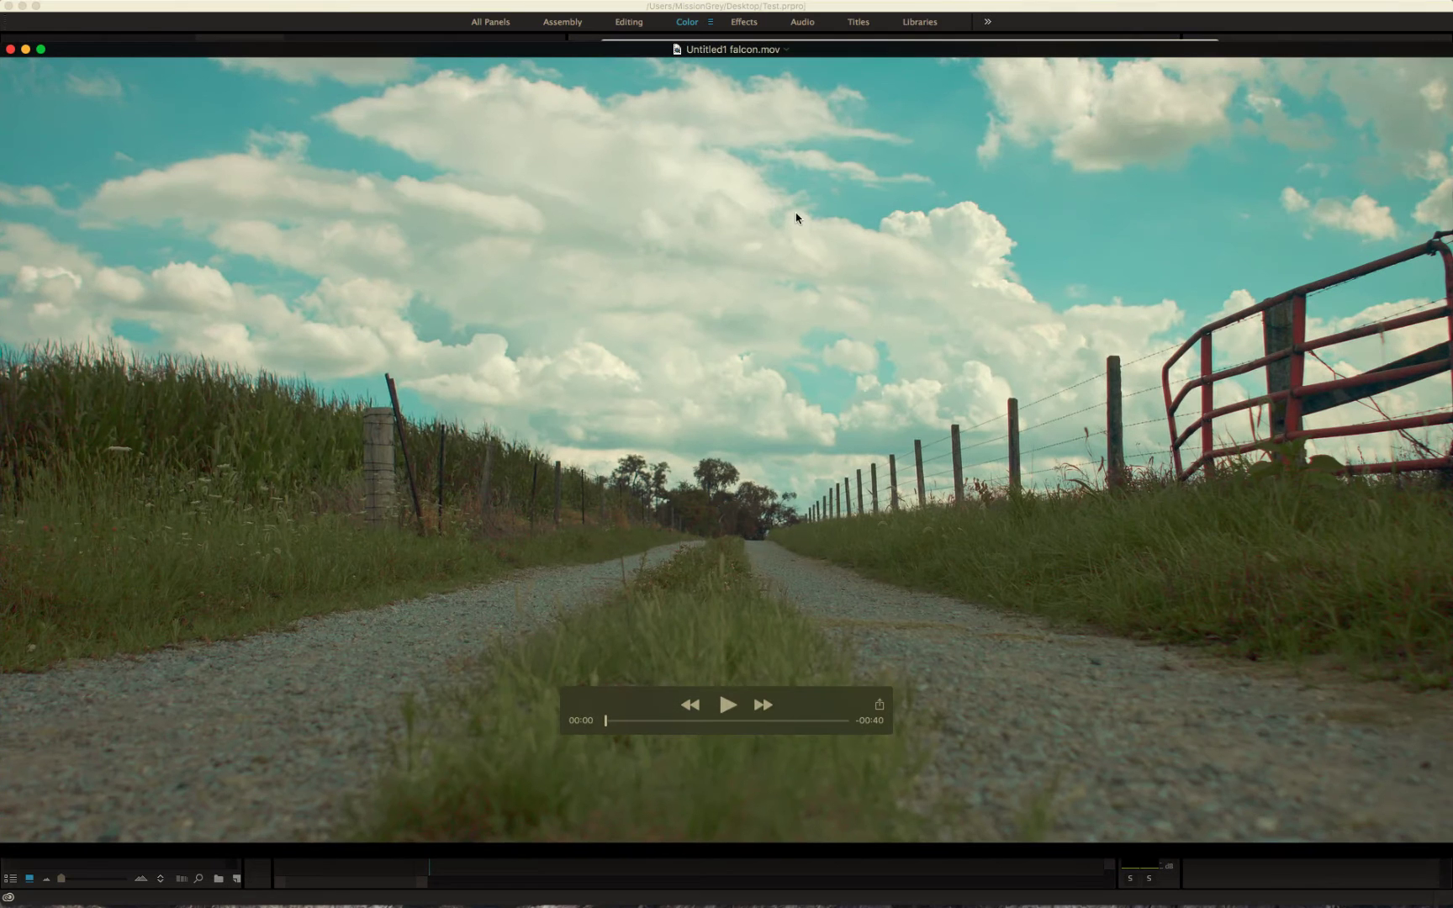
{"action": "left_click", "coordinate": [8, 48]}
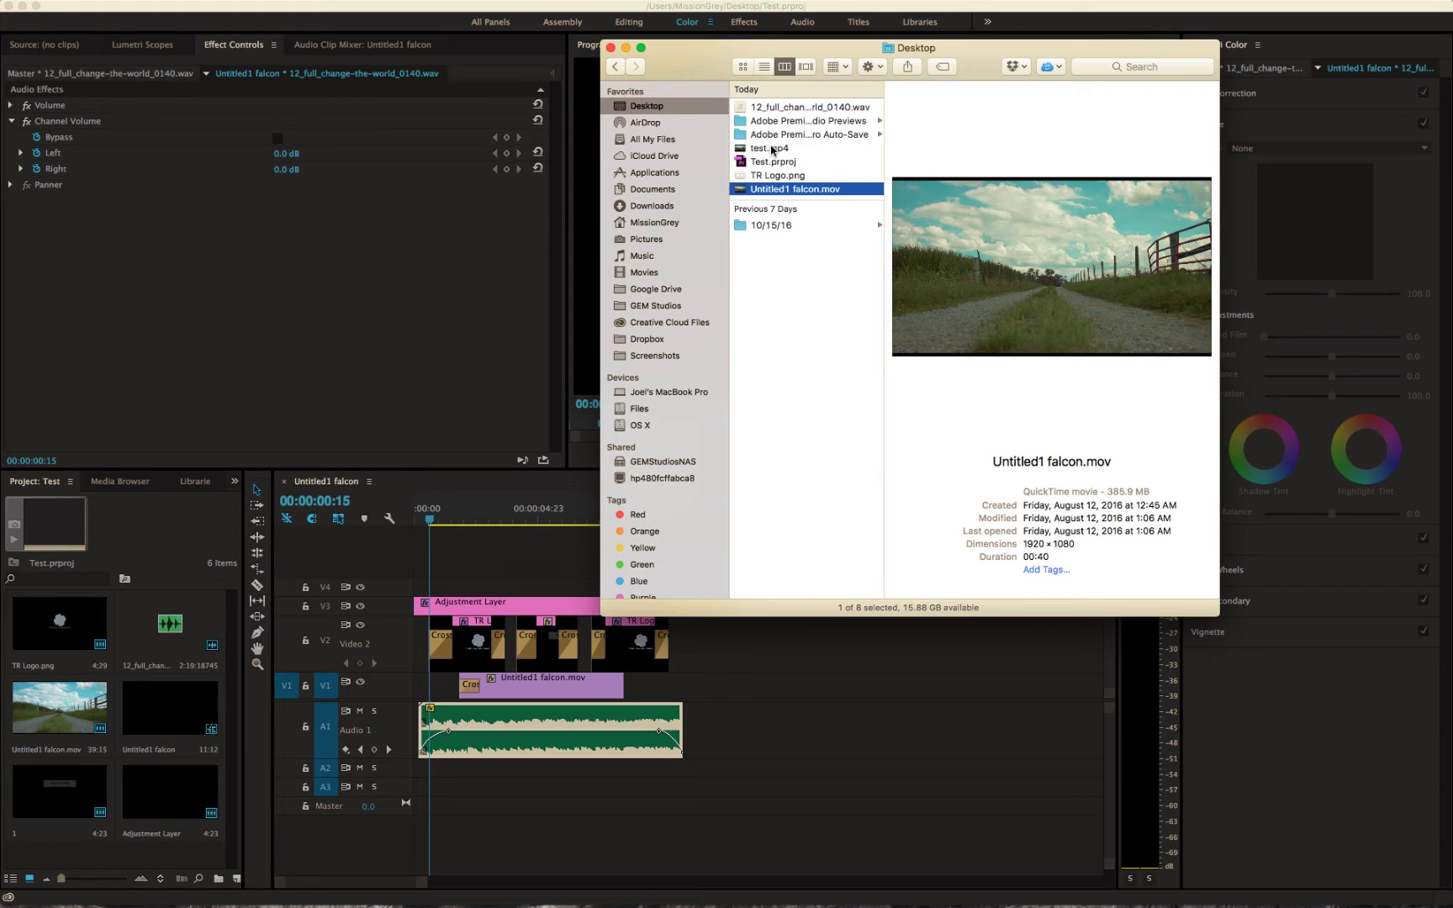
Play the exported test.mp4 to the end, close it and return to Premiere Pro
{"action": "double_click", "coordinate": [760, 149]}
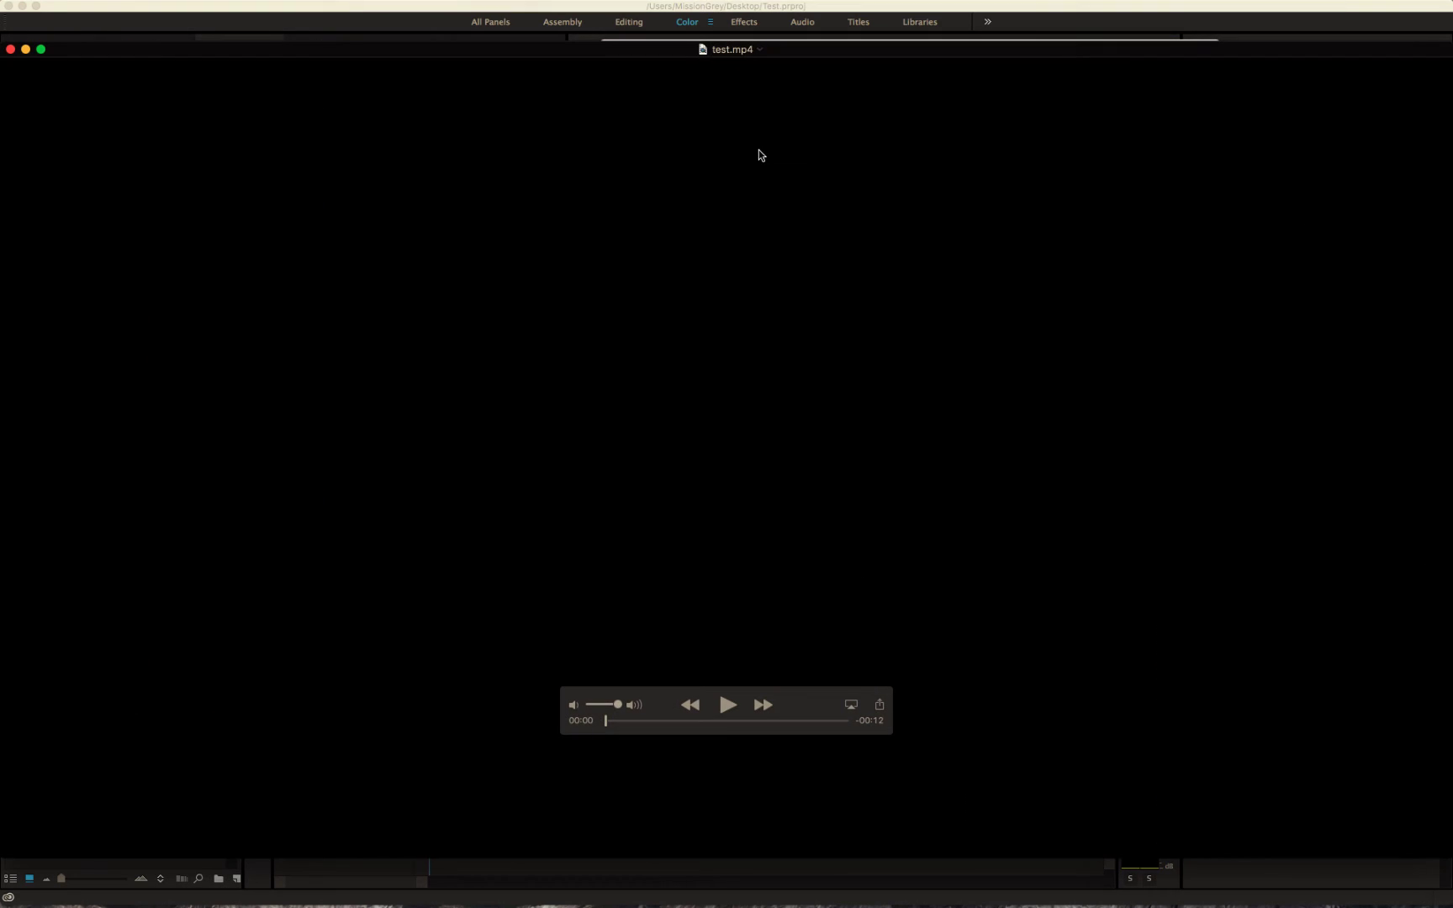
{"action": "left_click", "coordinate": [728, 705]}
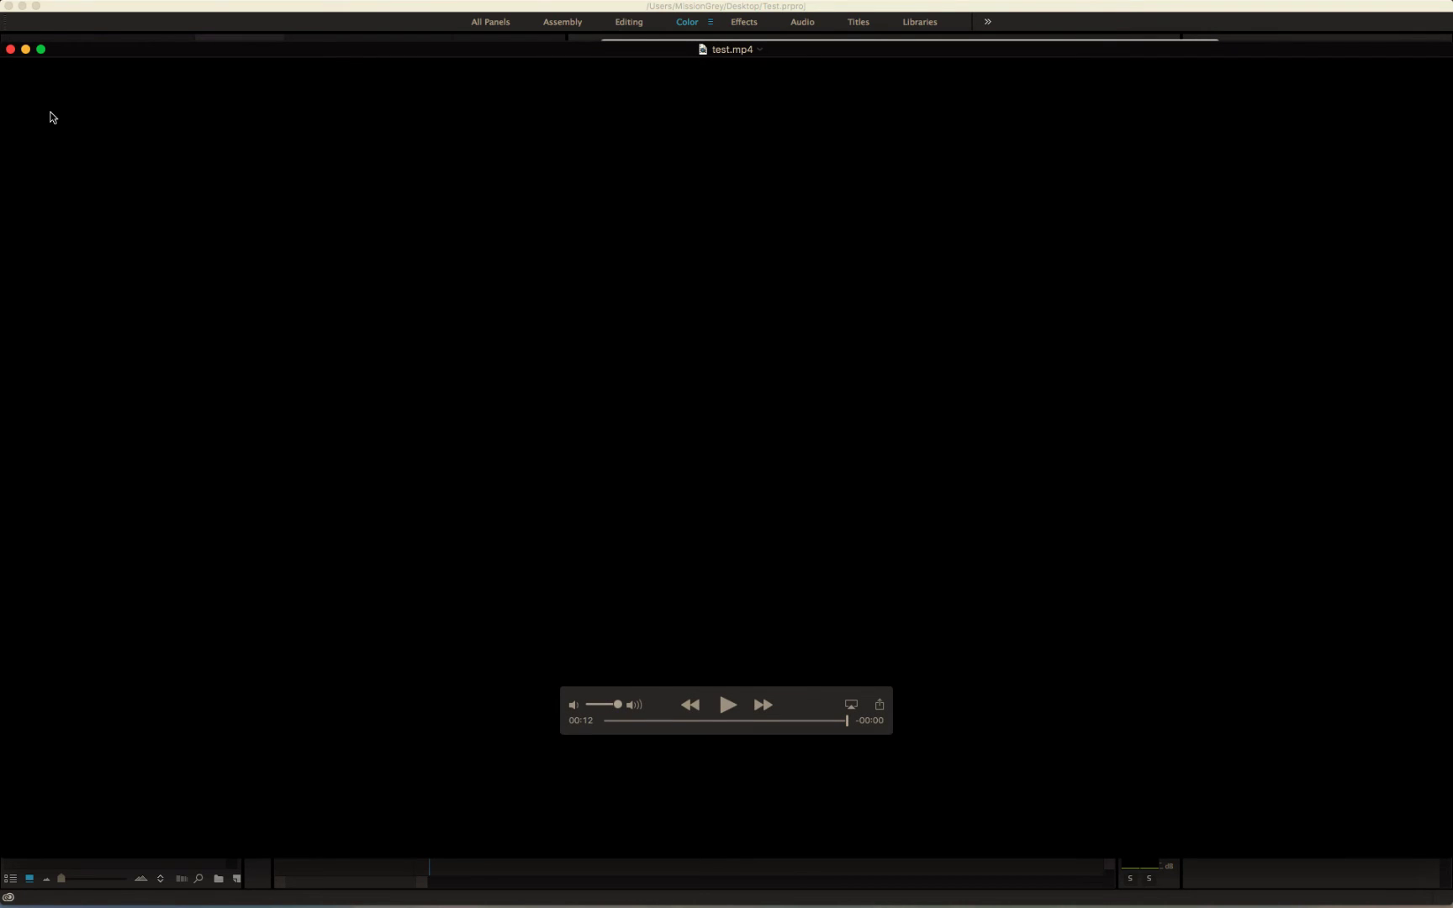
{"action": "left_click", "coordinate": [13, 48]}
{"action": "left_click", "coordinate": [917, 691]}
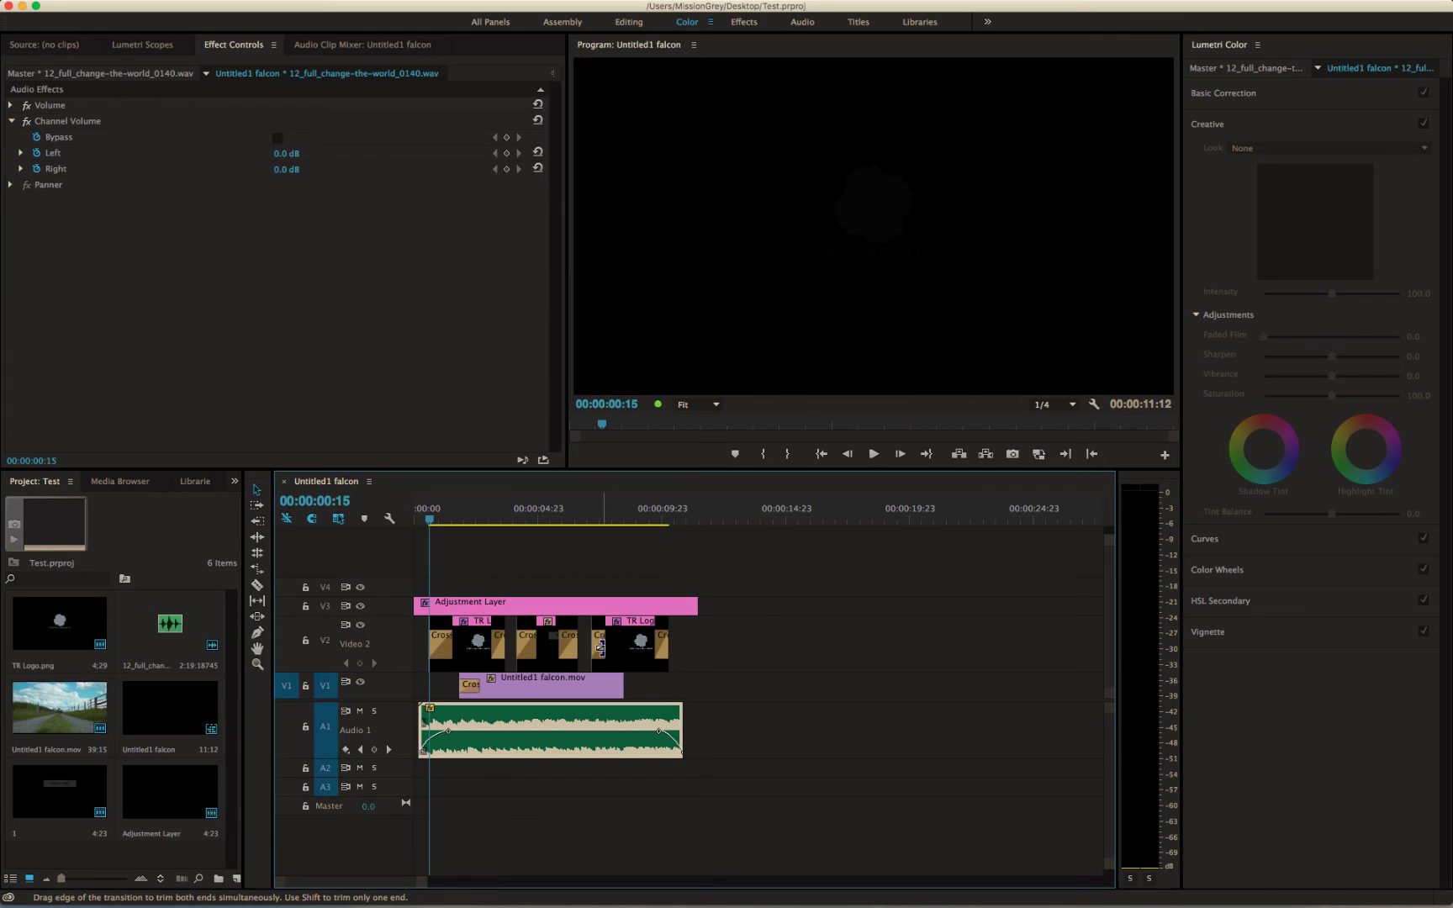
Switch to the Effects workspace and select the Morph Cut transition among the Dissolve video transitions
{"action": "left_click", "coordinate": [614, 651]}
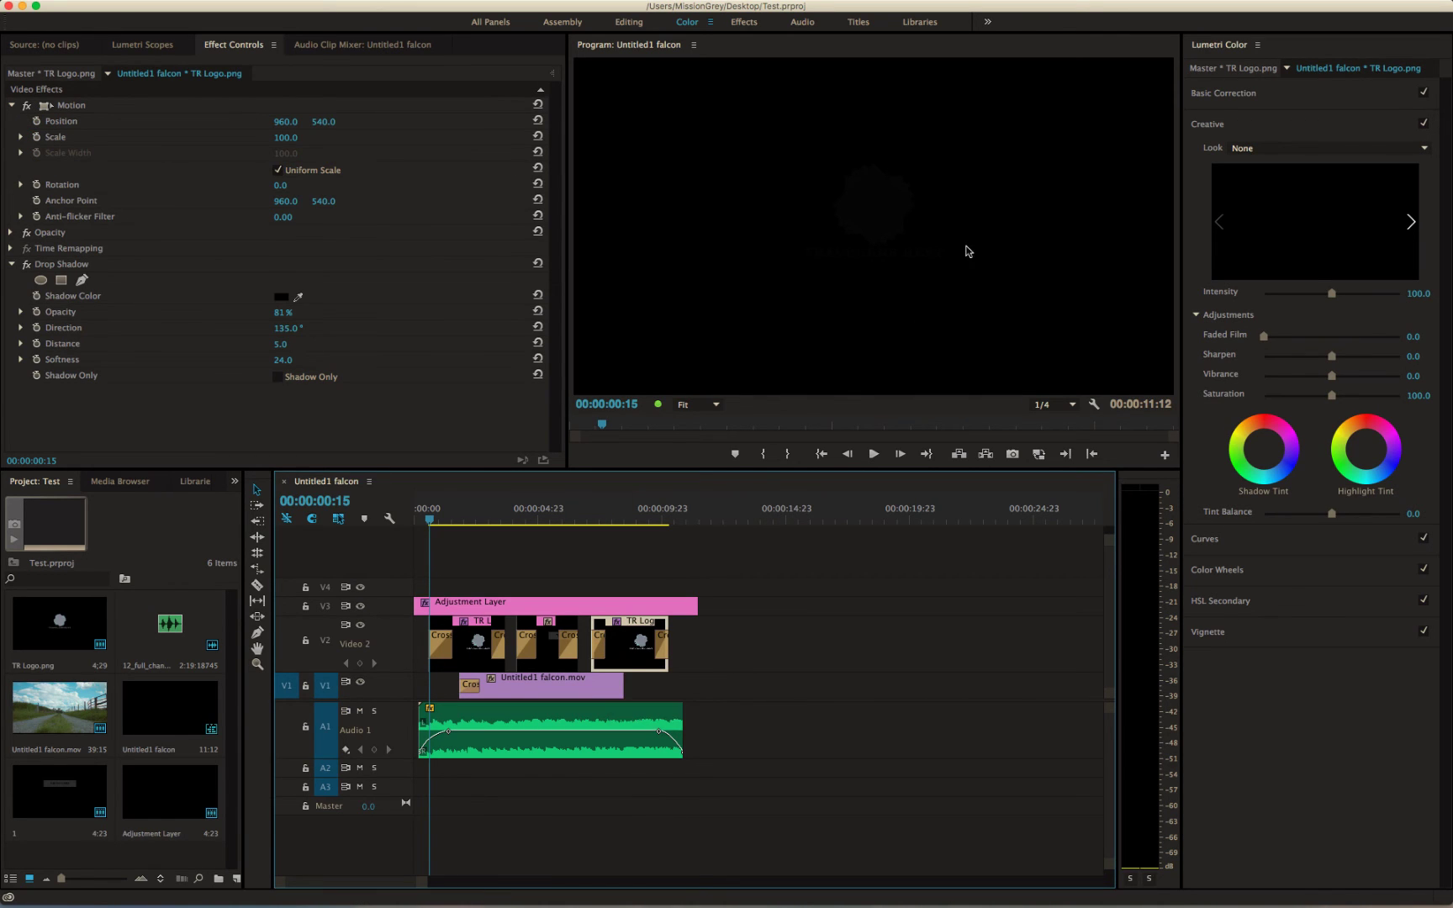
{"action": "left_click", "coordinate": [746, 22]}
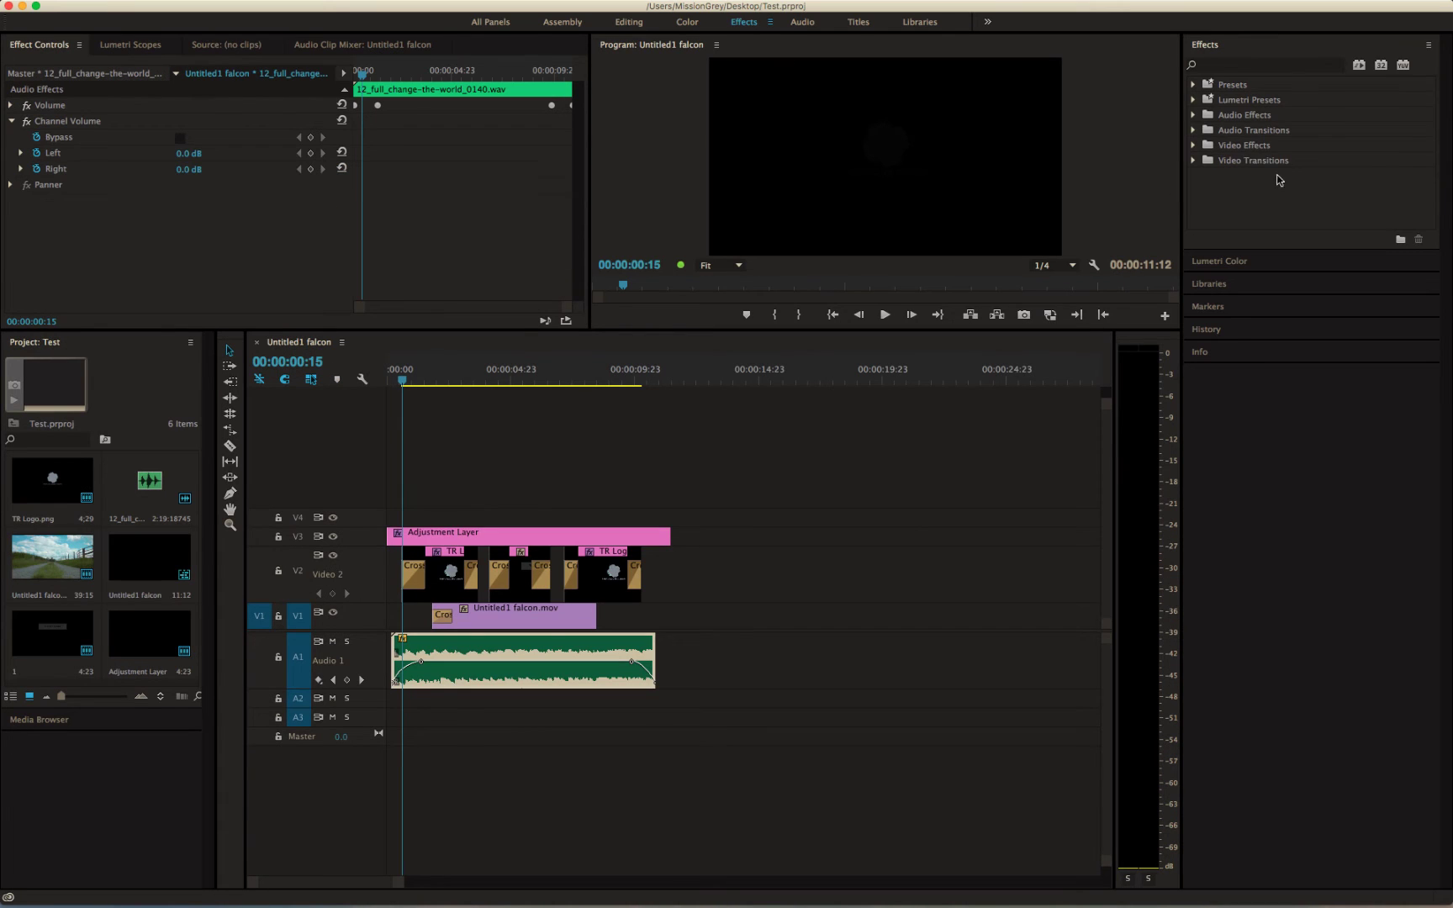
{"action": "left_click", "coordinate": [1192, 161]}
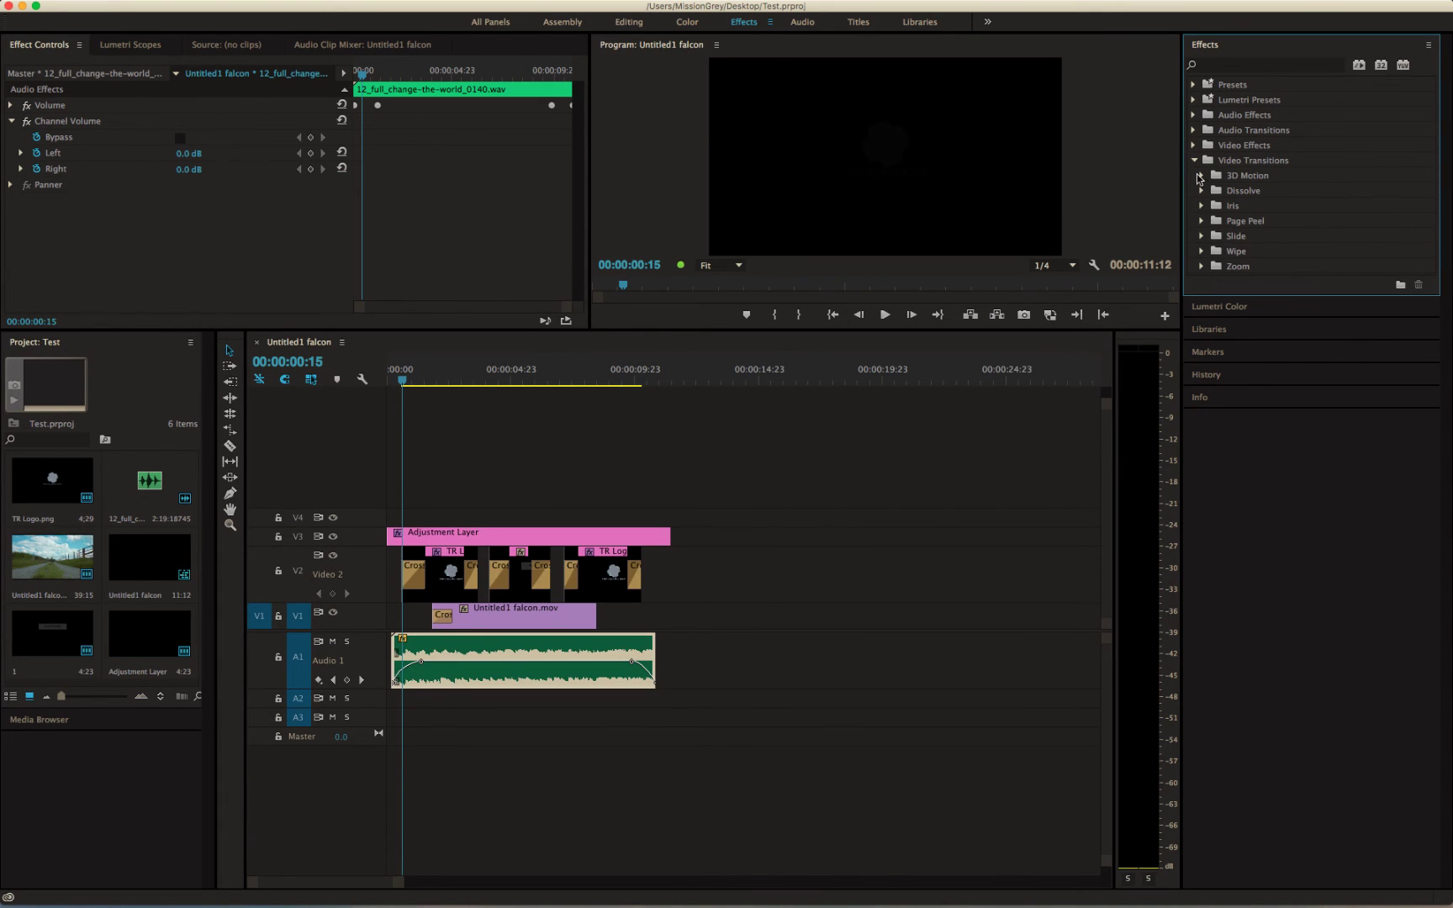
{"action": "left_click", "coordinate": [1202, 191]}
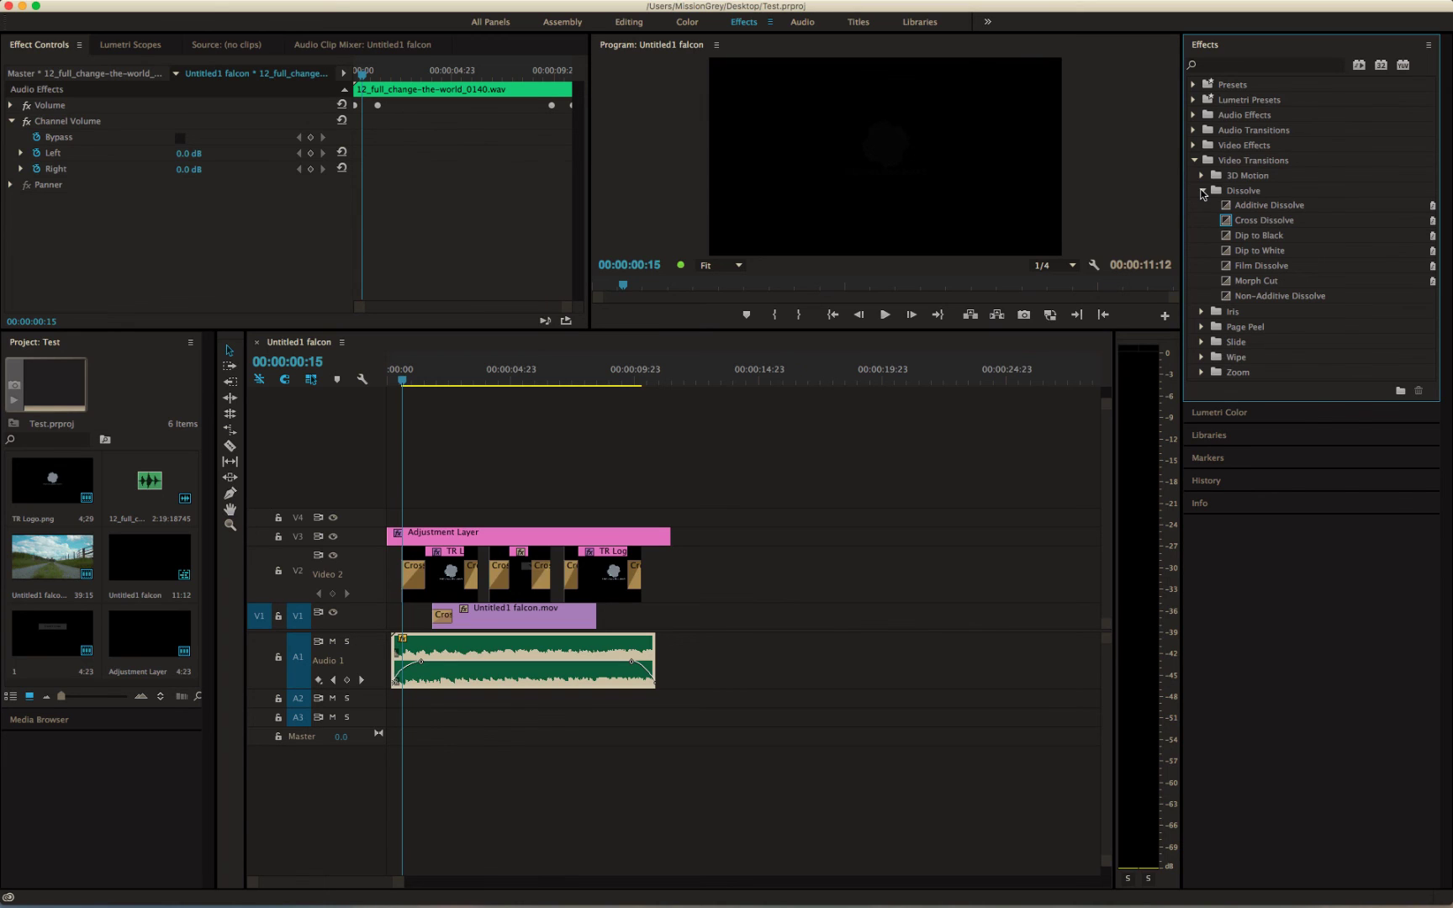
{"action": "left_click", "coordinate": [1260, 282]}
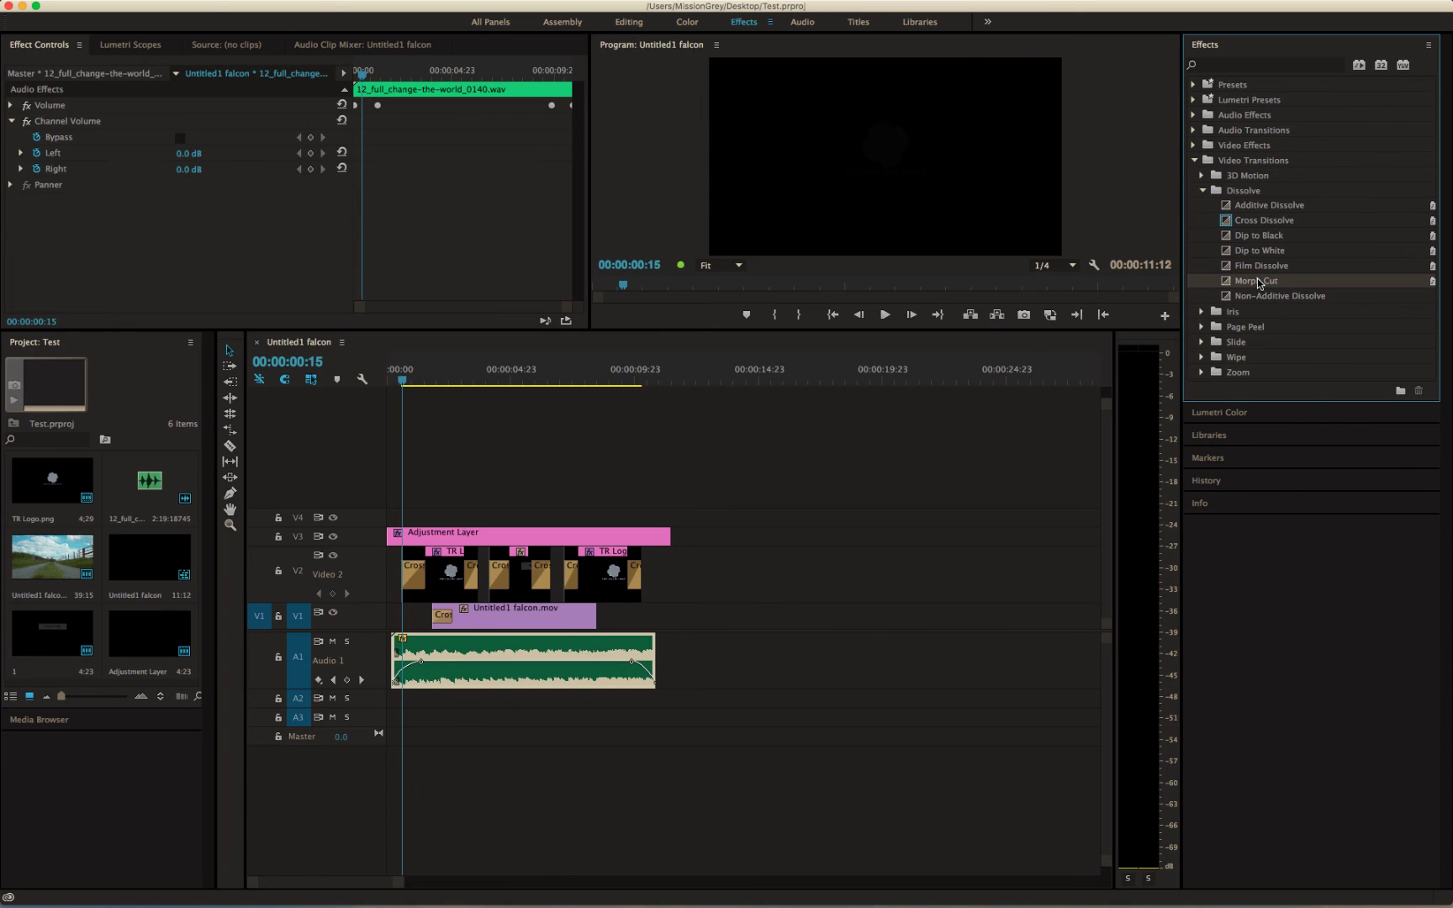